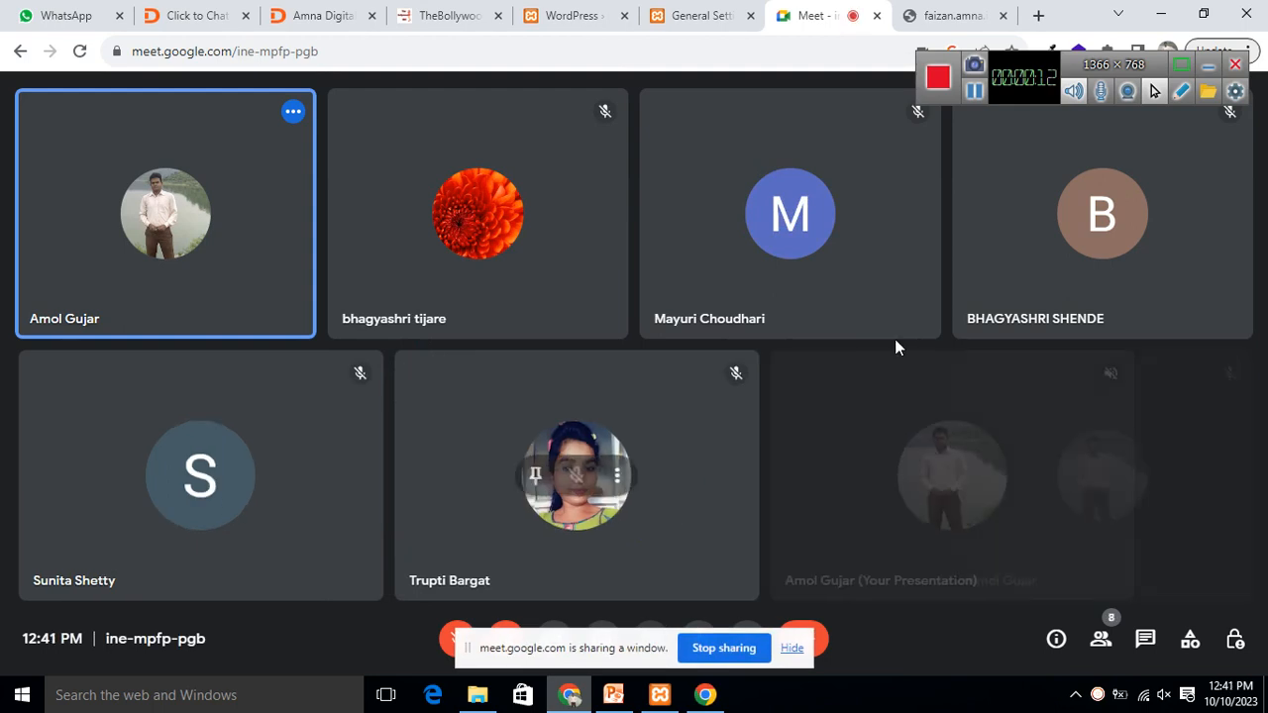
# Step: Dismiss the presenting notice and the infinity-mirror warning, then switch to the Amna Digital News tab
pyautogui.click(1209, 67)
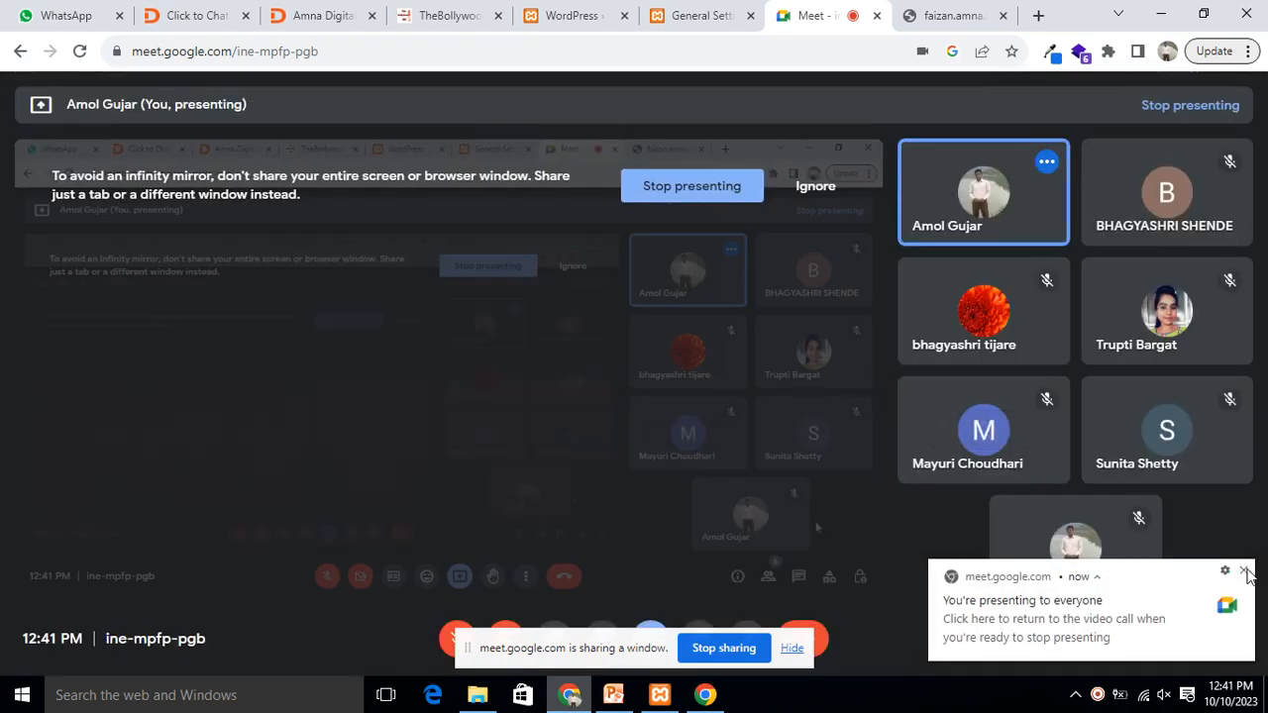
pyautogui.click(1244, 573)
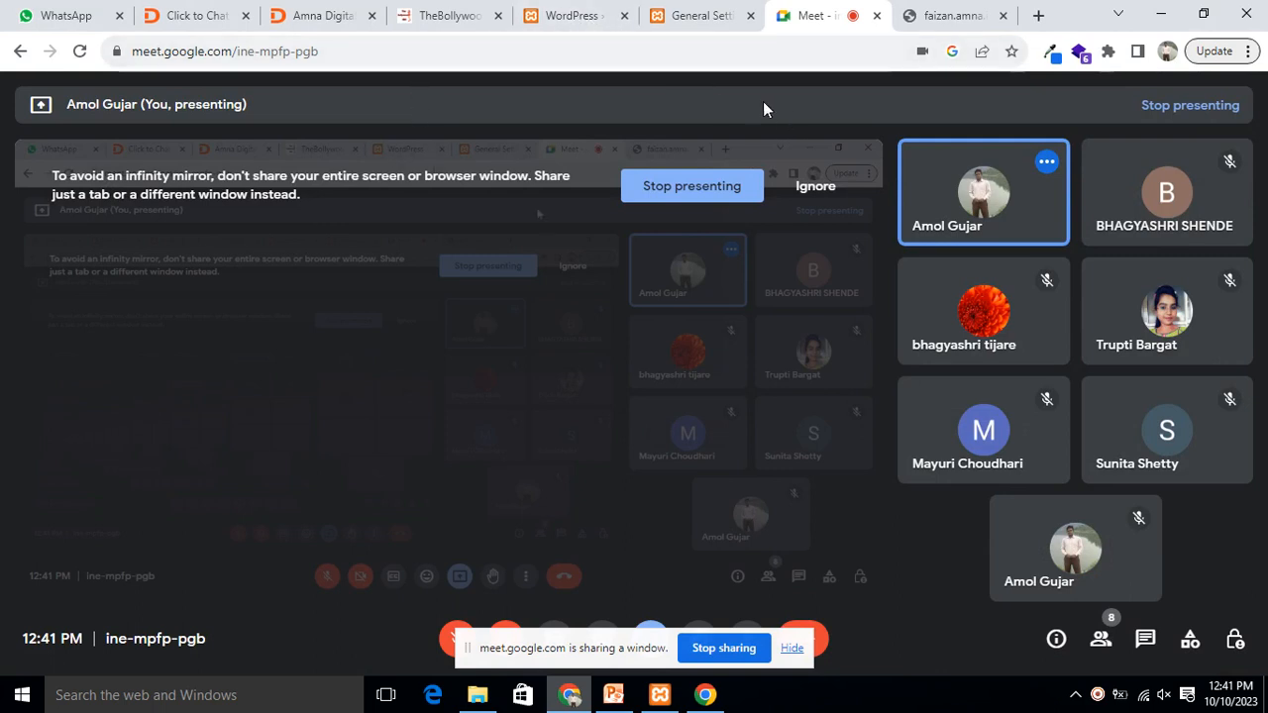
pyautogui.click(815, 188)
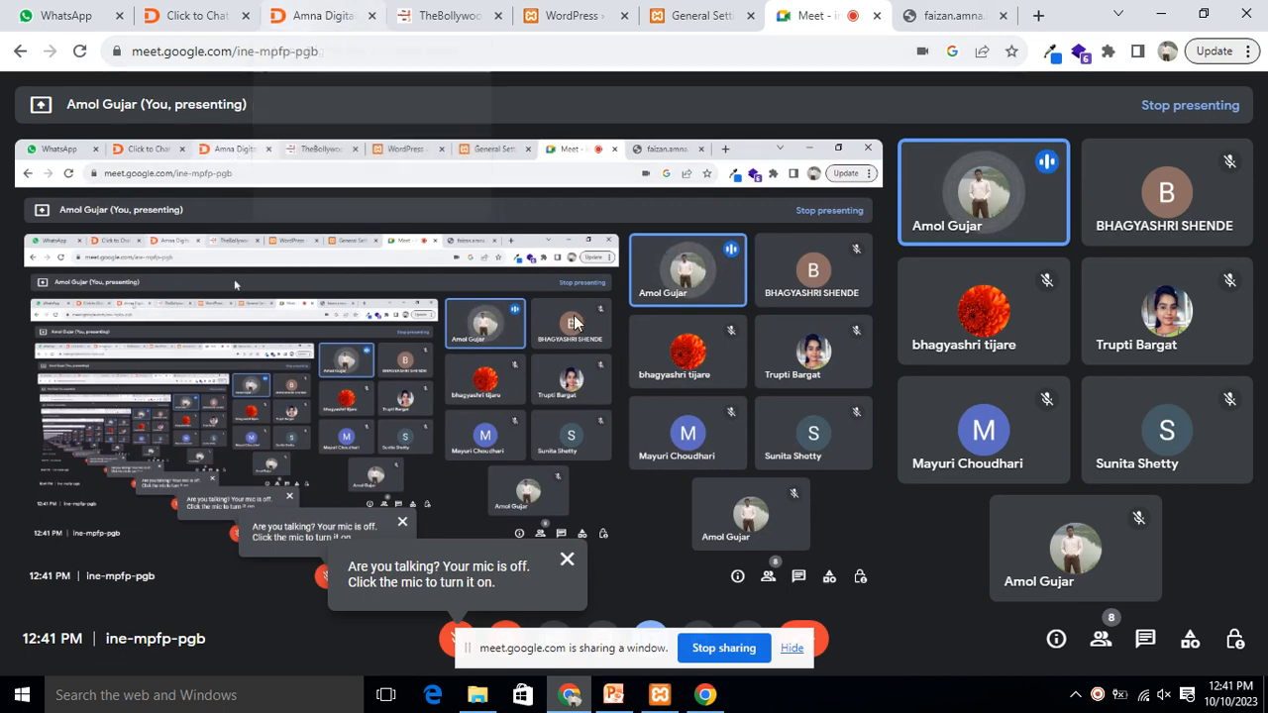
pyautogui.click(305, 14)
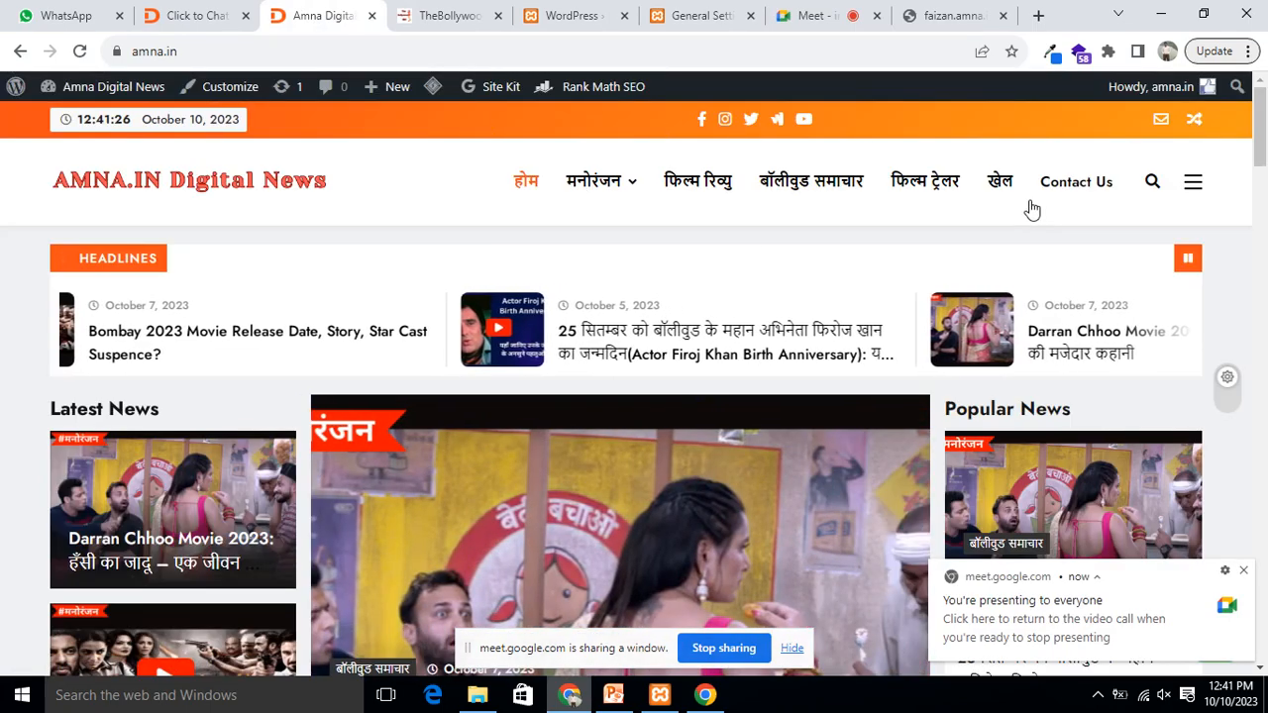
# Step: View the news site's Contact Us page and dismiss the presenting notification
pyautogui.click(1075, 188)
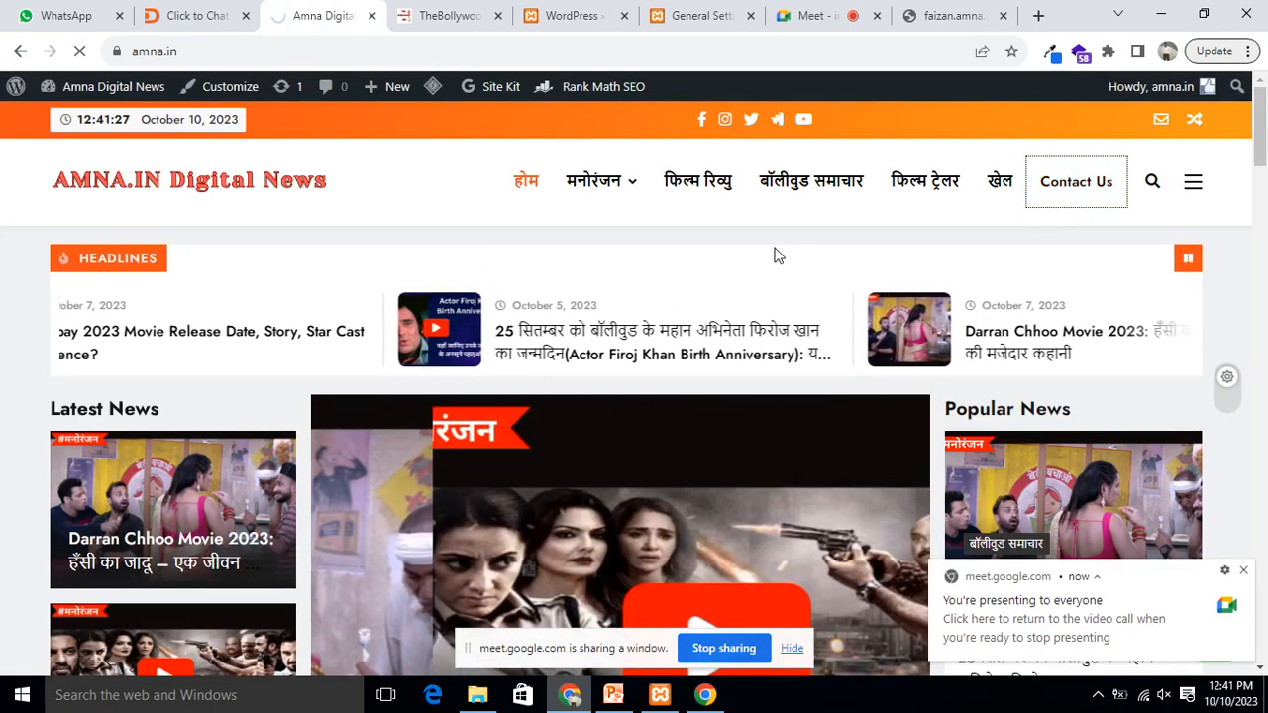
pyautogui.scroll(-1, 792, 265)
pyautogui.scroll(1, 881, 300)
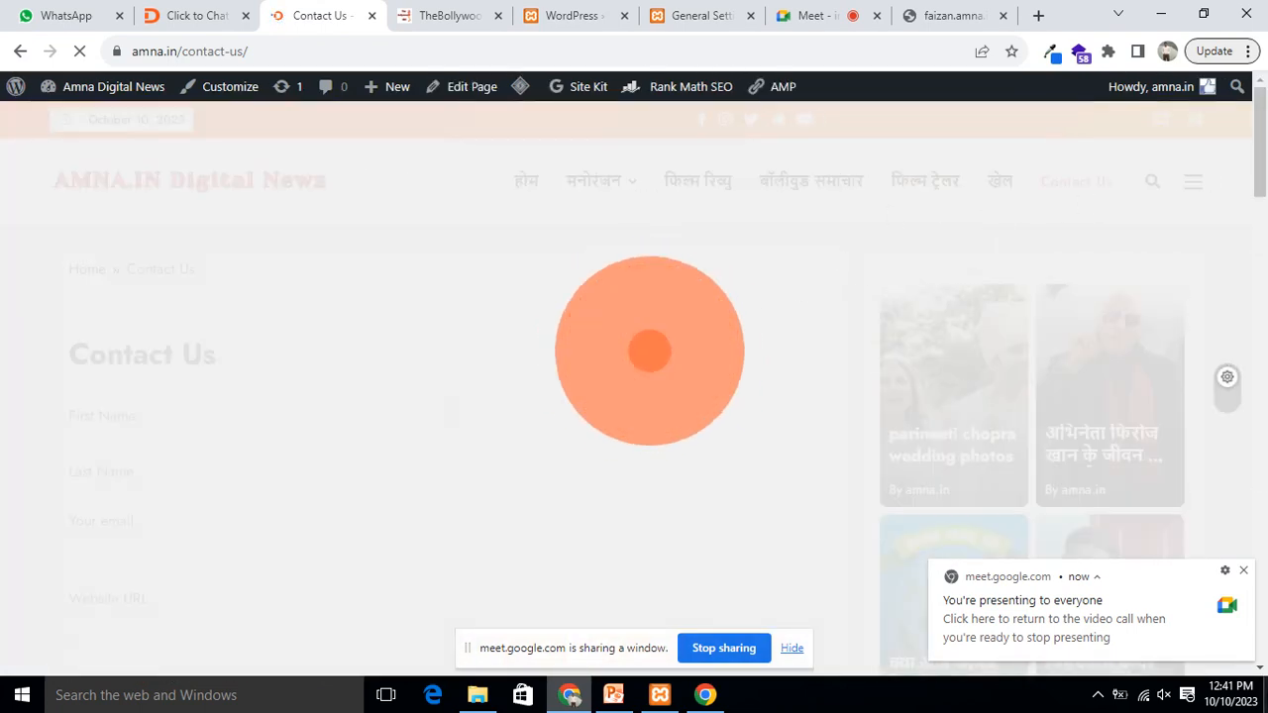
pyautogui.click(1243, 571)
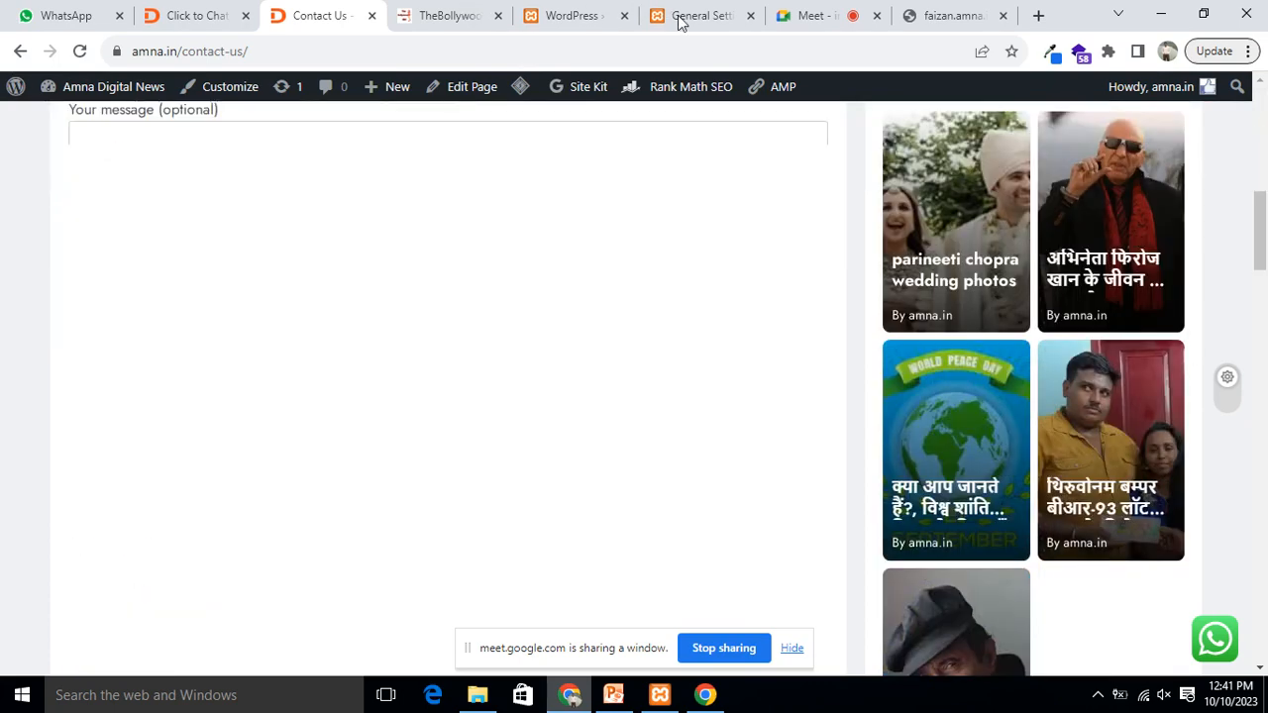
# Step: Reload the local WordPress news blog, then return to the Click to Chat settings page
pyautogui.click(571, 17)
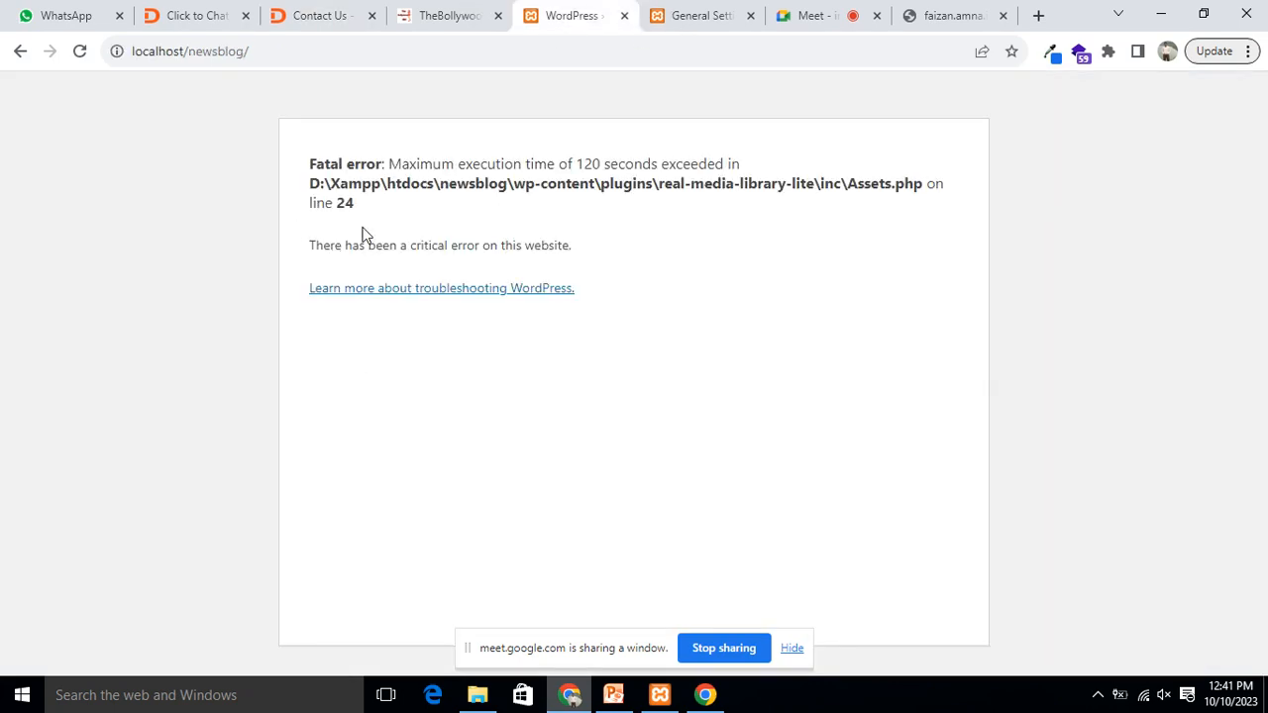
pyautogui.click(349, 46)
pyautogui.press('Return')
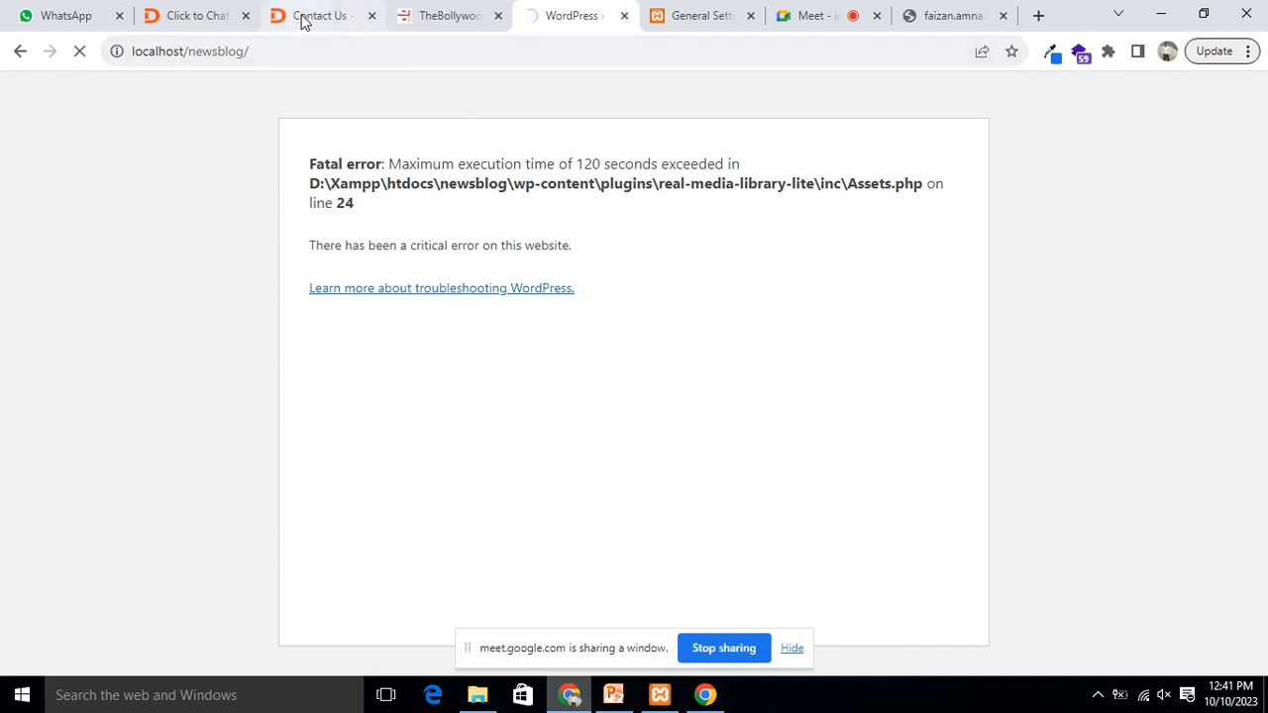
pyautogui.click(176, 15)
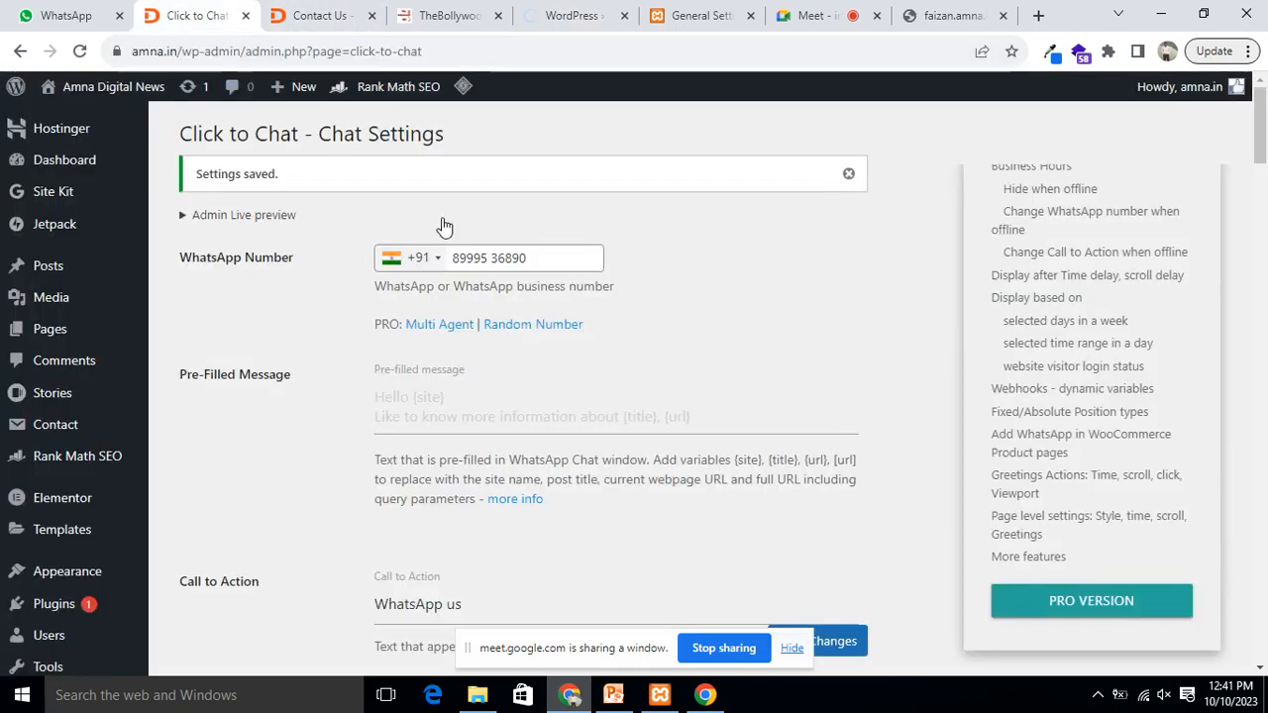
# Step: Go from Installed Plugins in the admin sidebar to the Add Plugins page
pyautogui.click(327, 16)
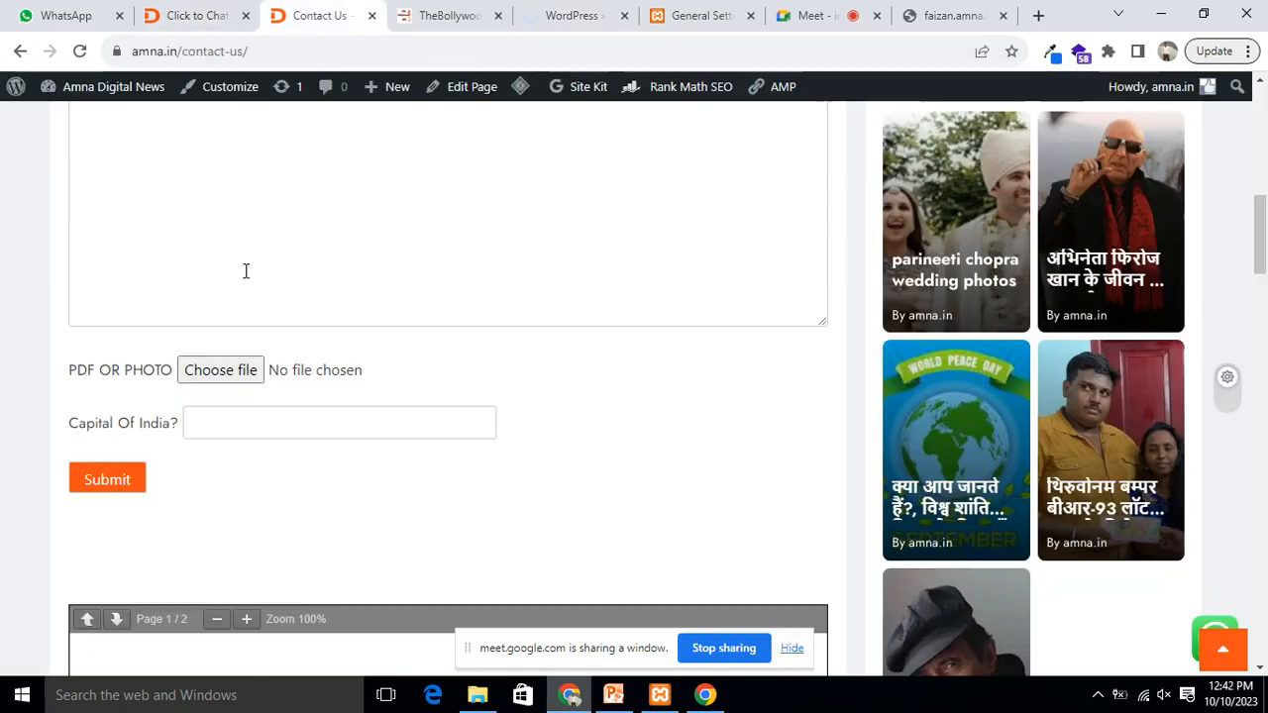
pyautogui.click(192, 15)
pyautogui.moveTo(130, 507)
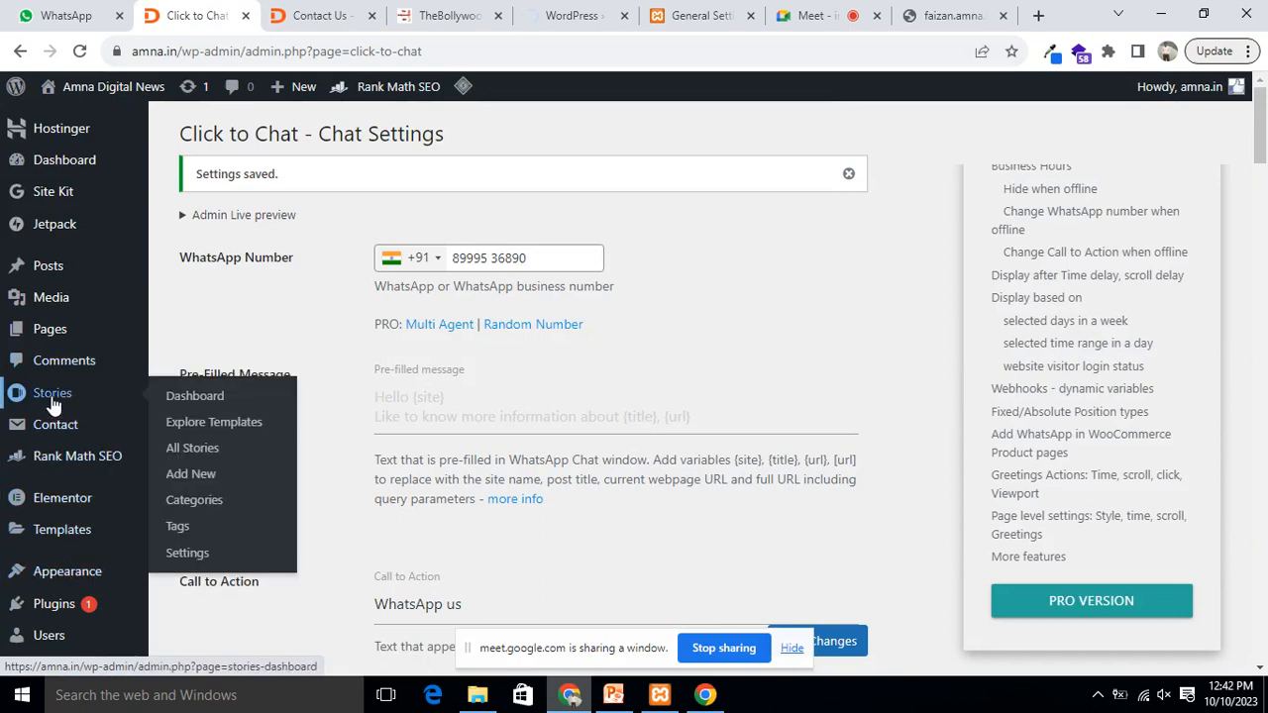
pyautogui.moveTo(60, 340)
pyautogui.moveTo(62, 426)
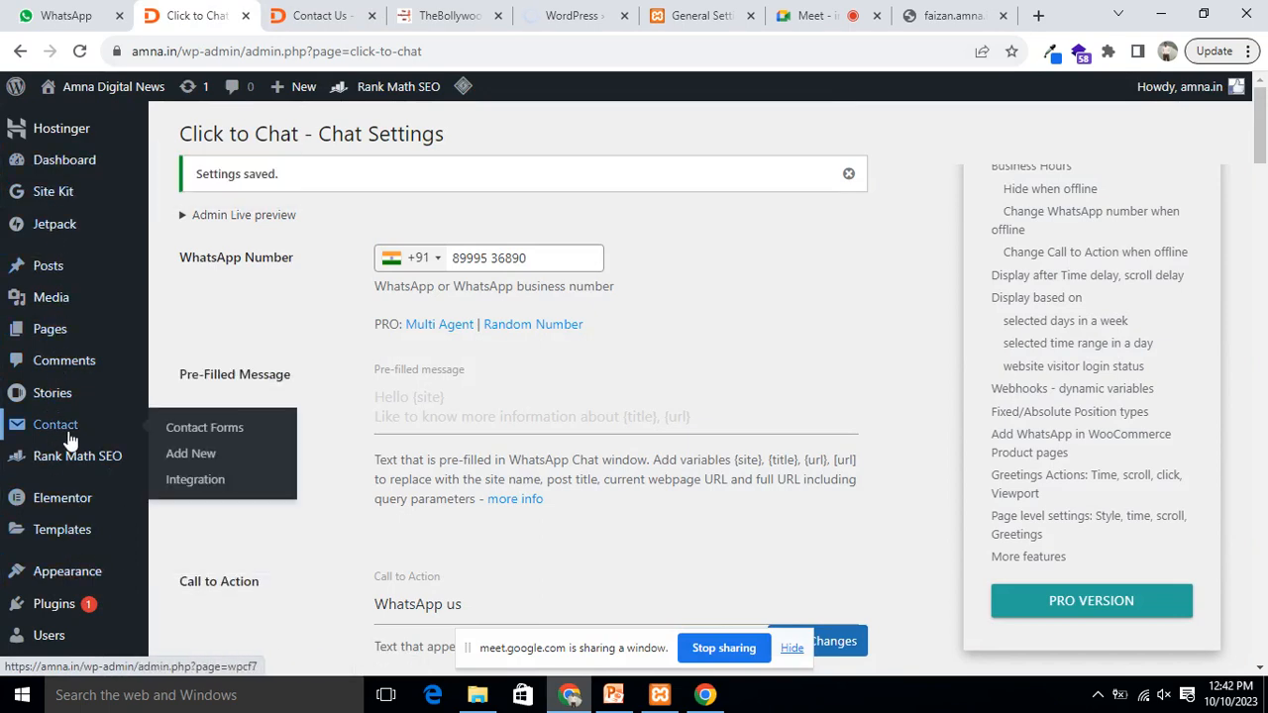
pyautogui.scroll(-2, 70, 435)
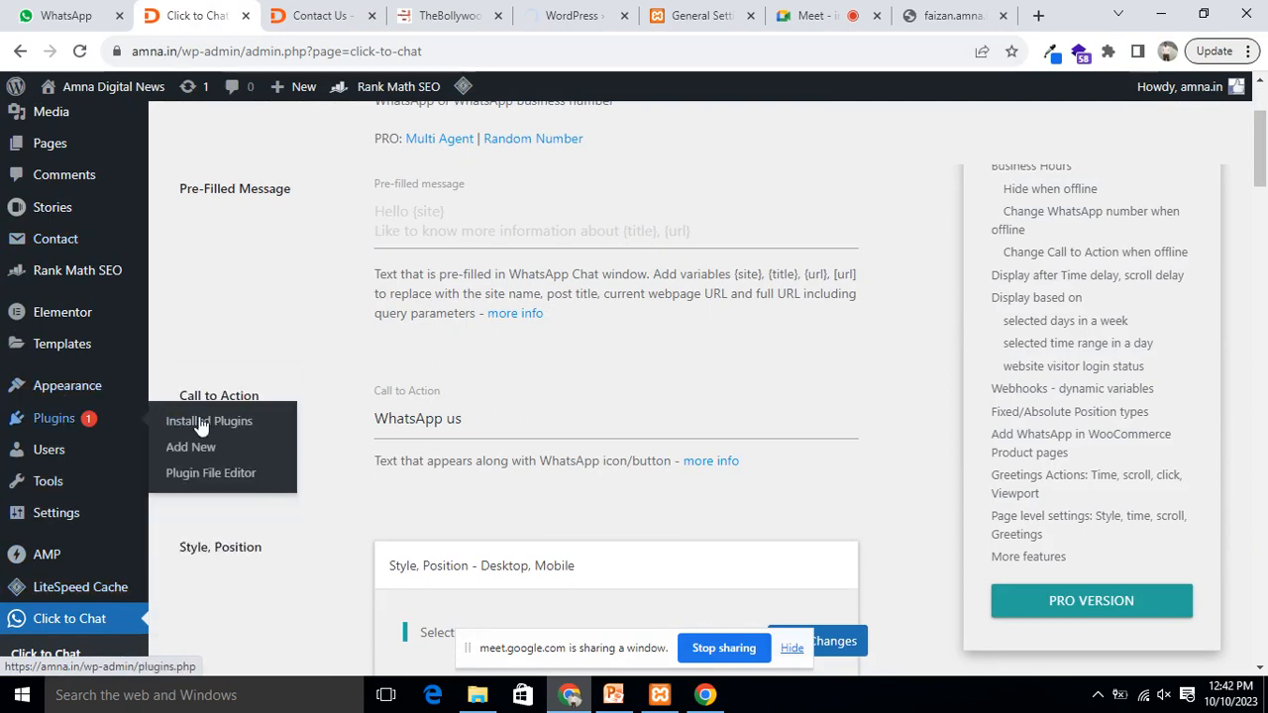
pyautogui.click(211, 424)
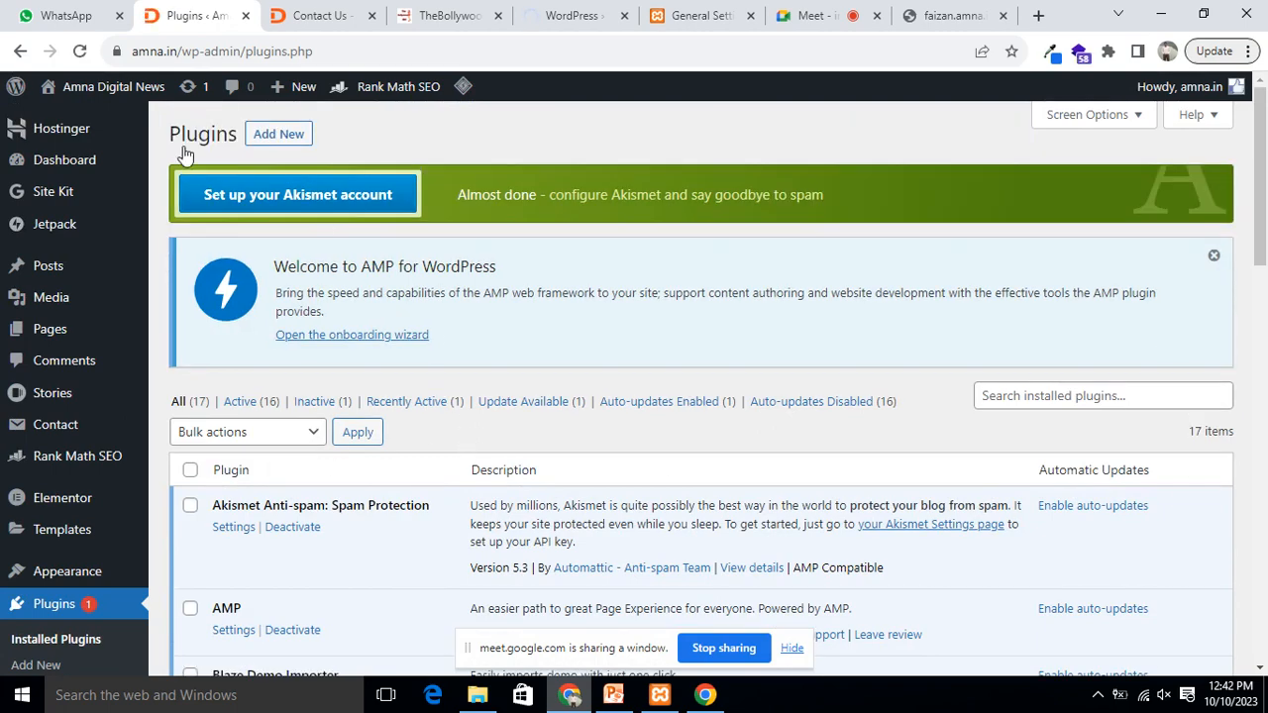
pyautogui.click(289, 138)
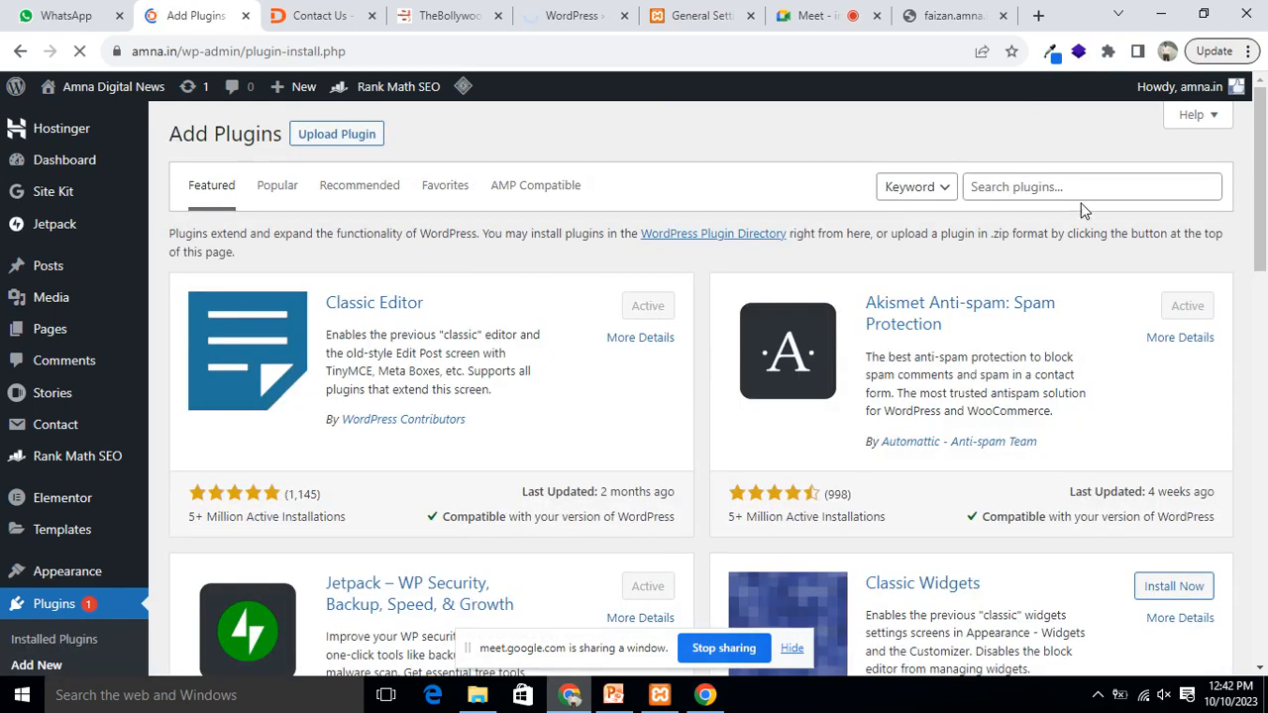
# Step: Search the plugin directory for 'table press' and scroll through the 328 results
pyautogui.click(1045, 187)
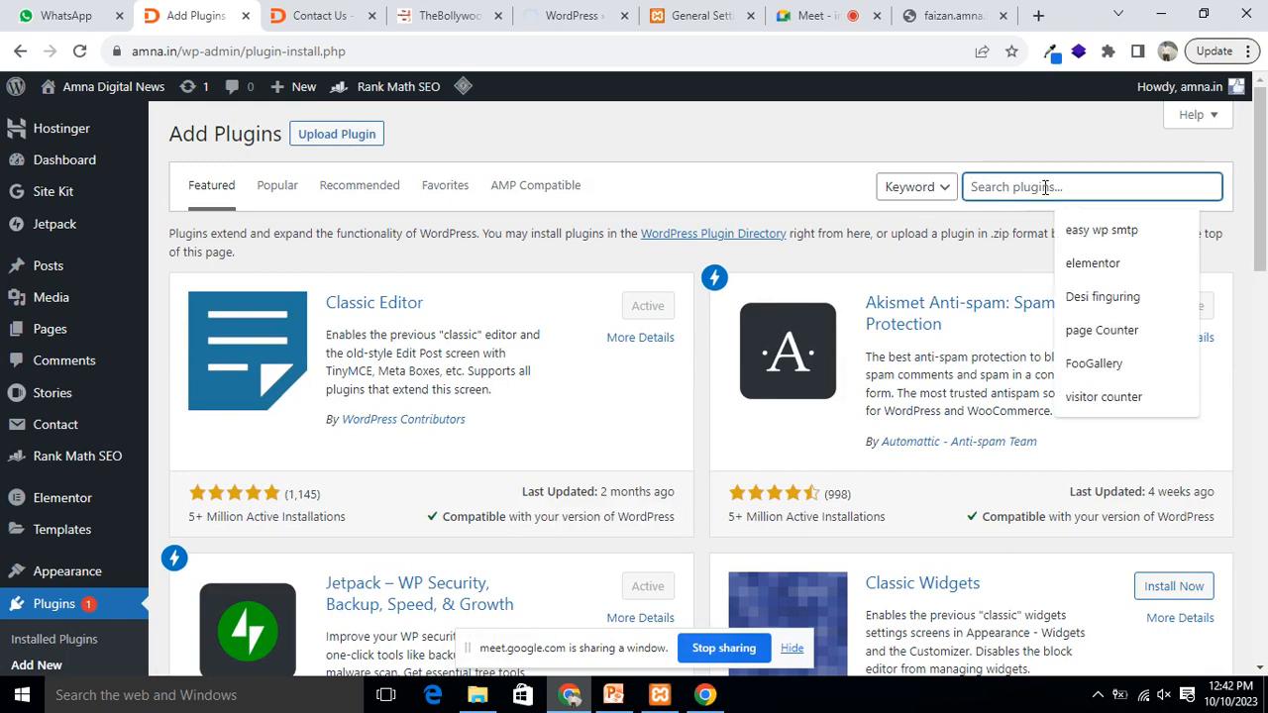
pyautogui.write('table press')
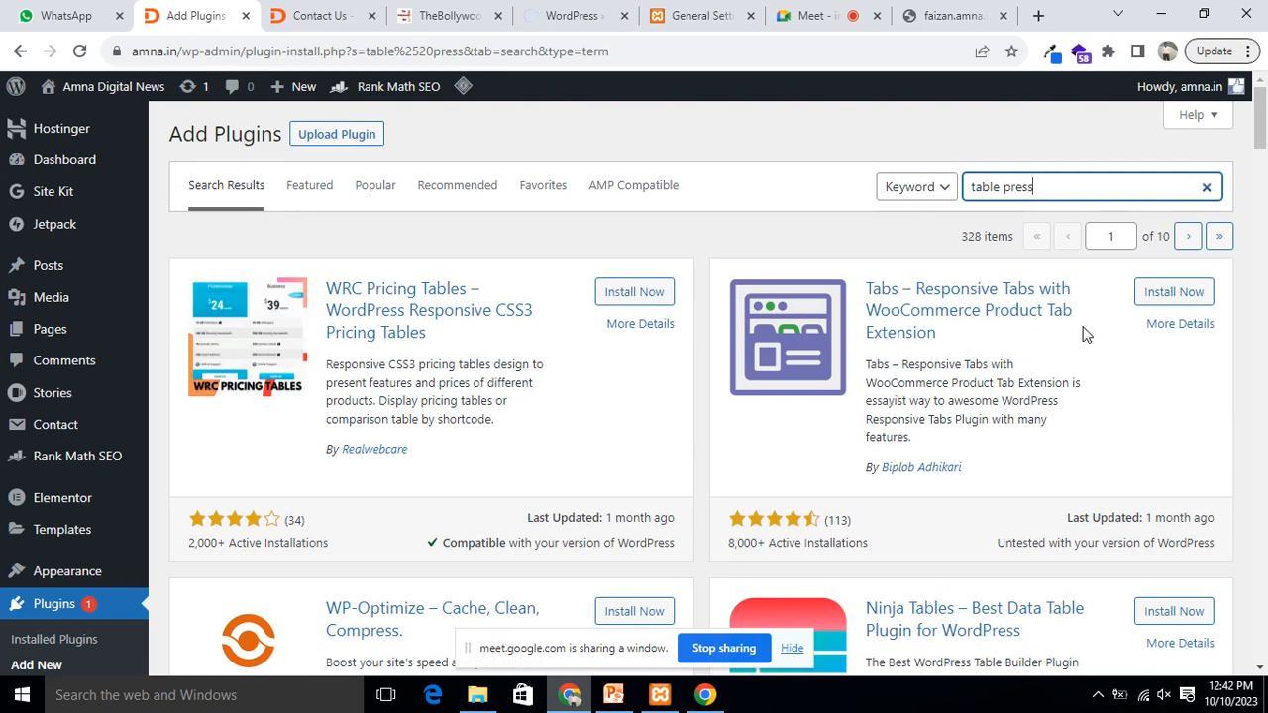
pyautogui.scroll(-3, 1060, 320)
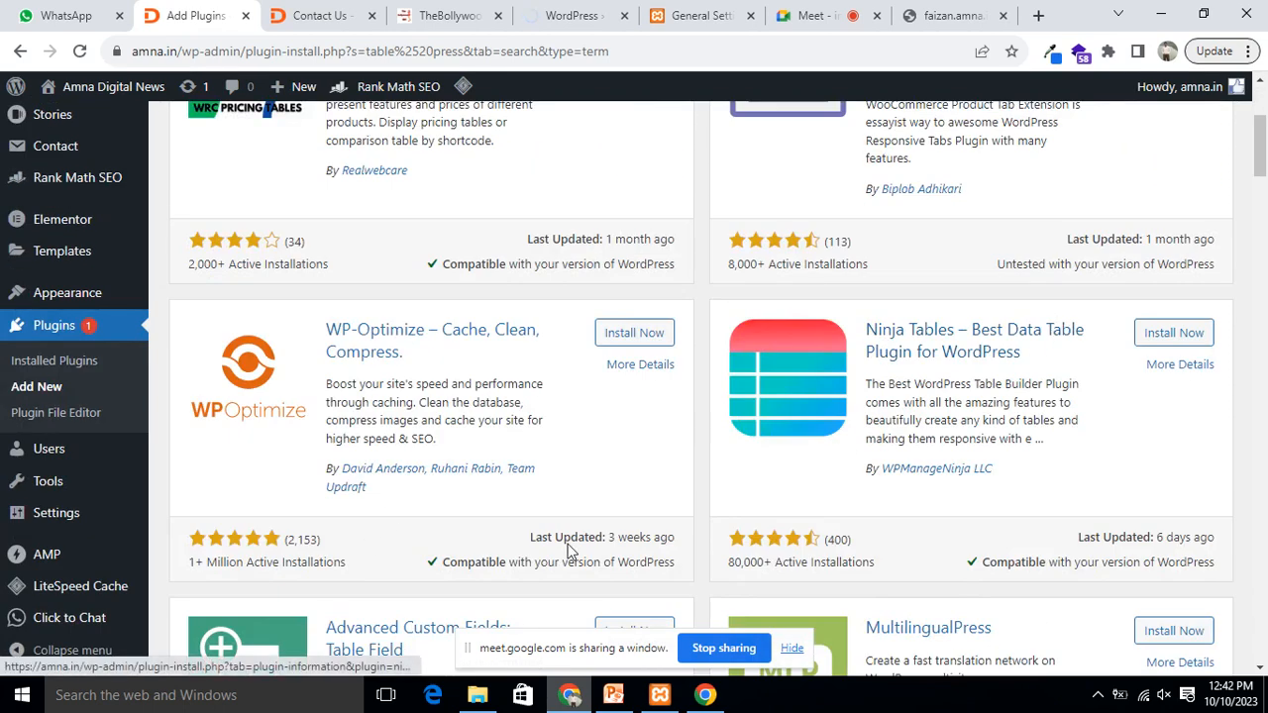
pyautogui.scroll(-3, 705, 352)
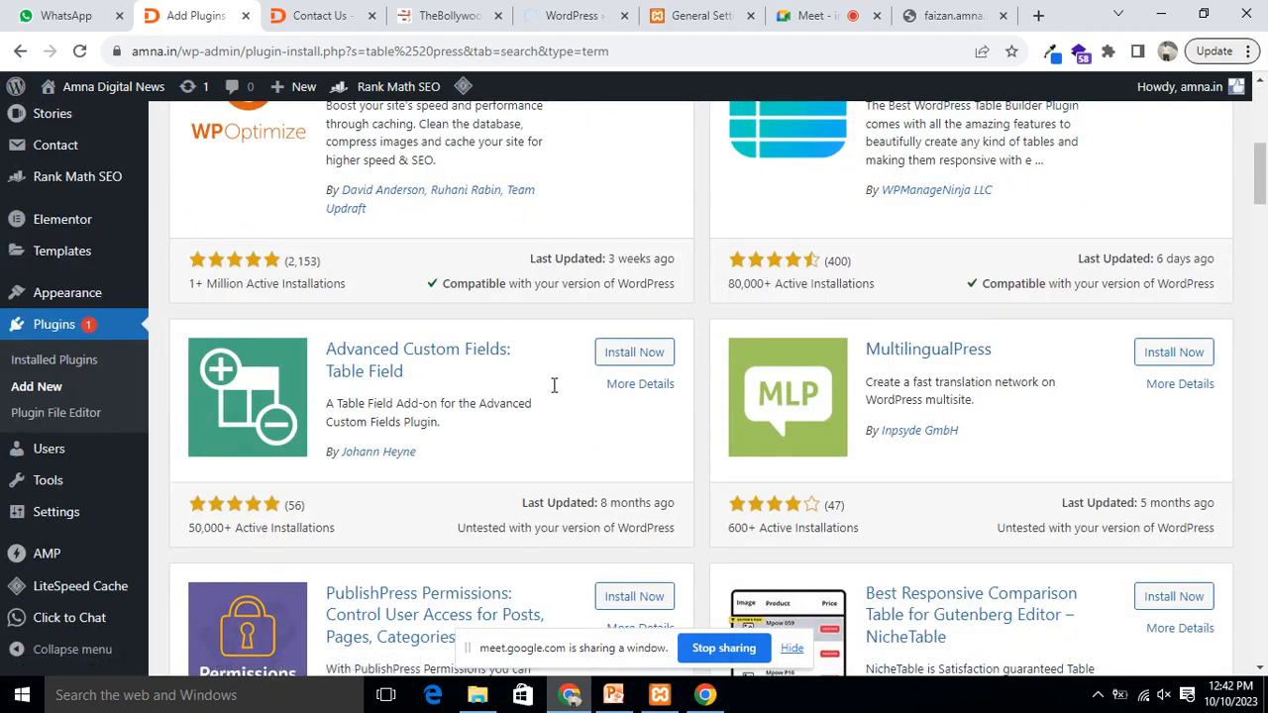
pyautogui.scroll(-1, 693, 396)
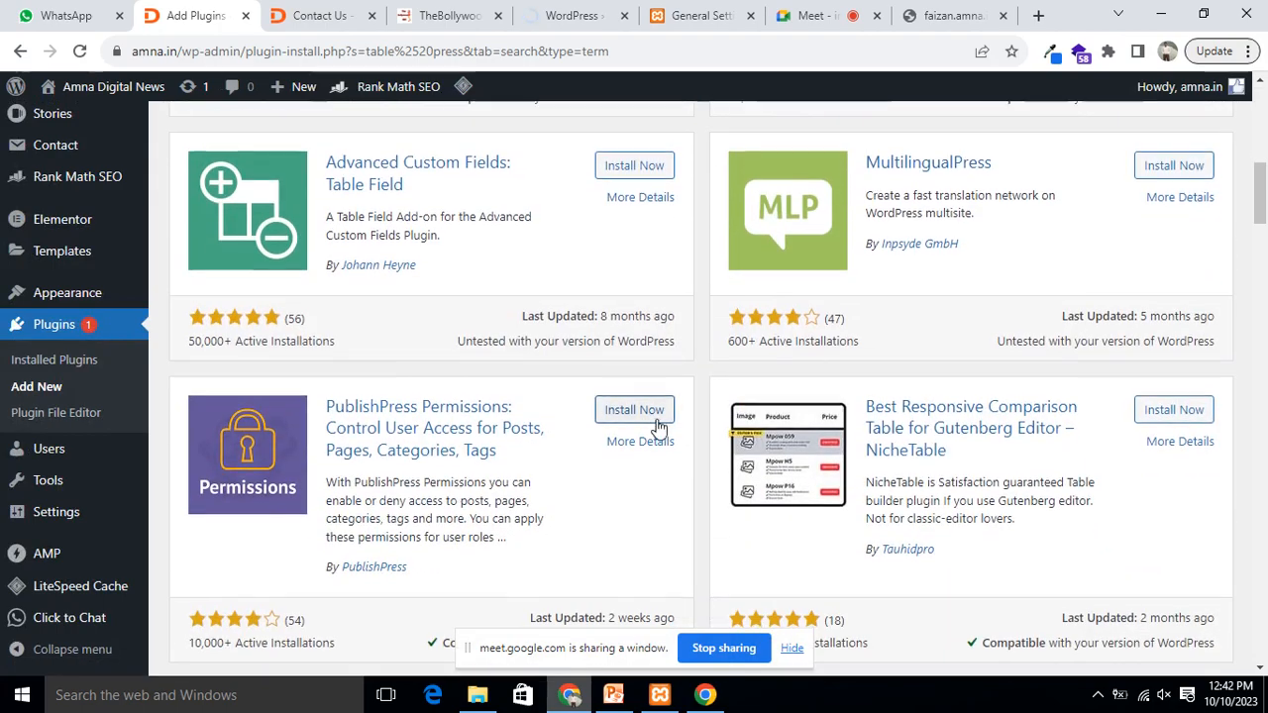
pyautogui.scroll(7, 667, 419)
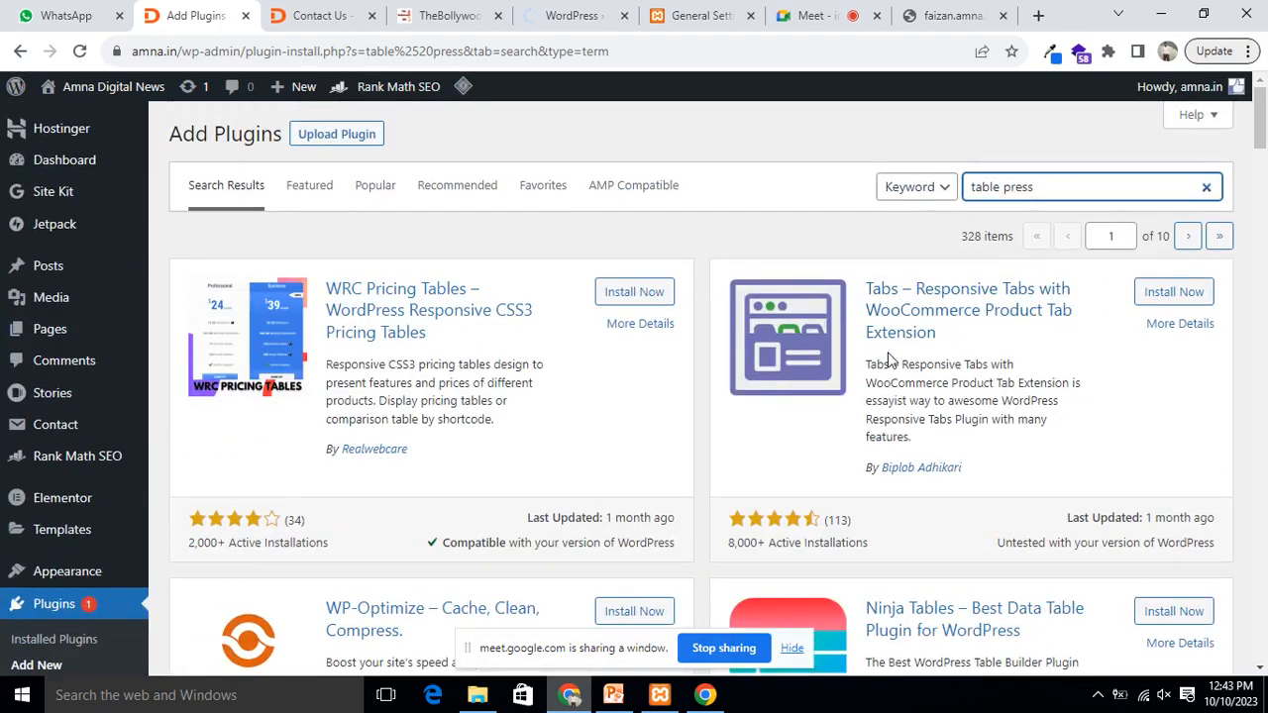
# Step: Select the whole 'table press' text in the plugin search box
pyautogui.moveTo(1051, 186); pyautogui.dragTo(973, 182)
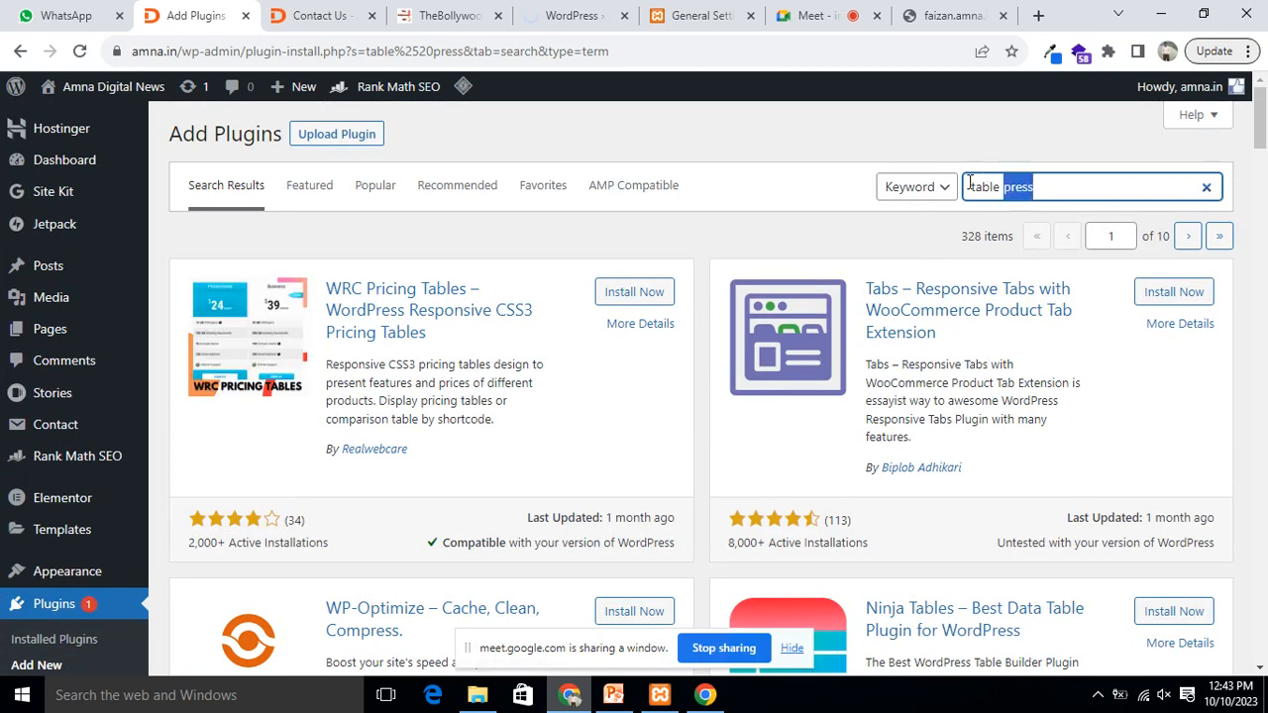
pyautogui.click(973, 188)
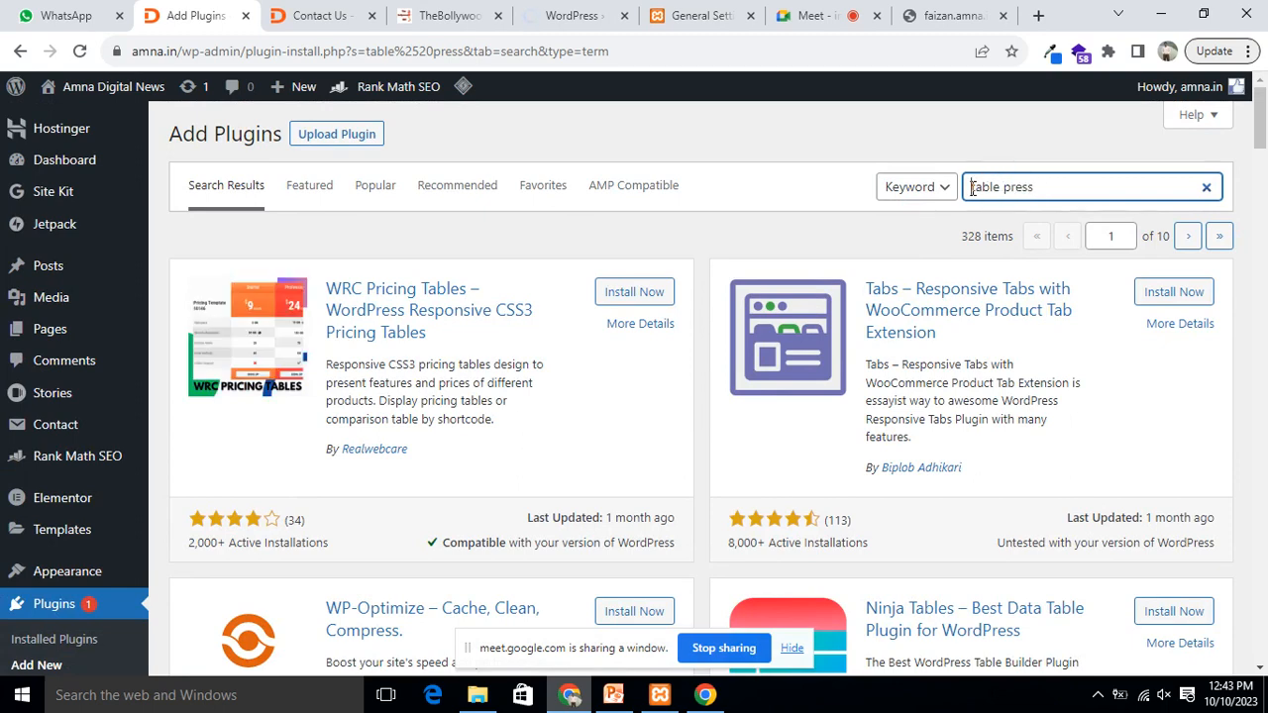
pyautogui.hotkey('ctrl', 'a')
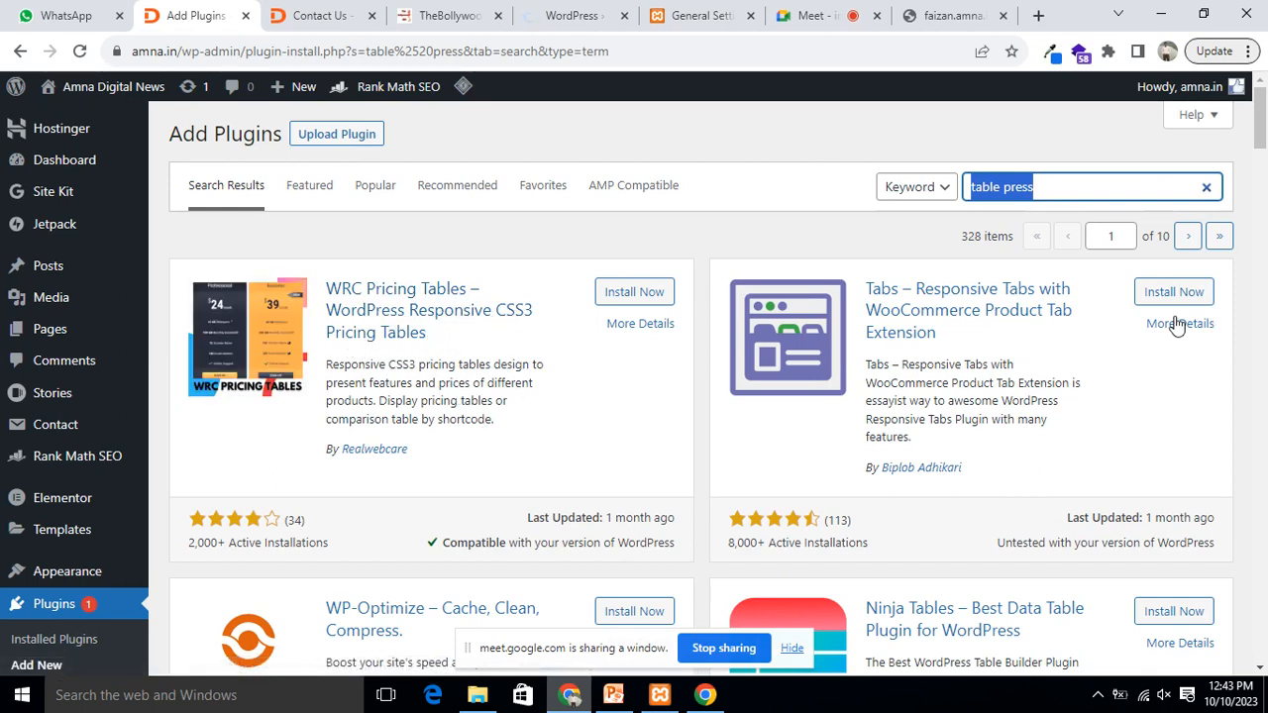
# Step: Google 'tablepress plugin' in a new tab, then return to the WordPress 'table press' plugin results
pyautogui.click(1037, 16)
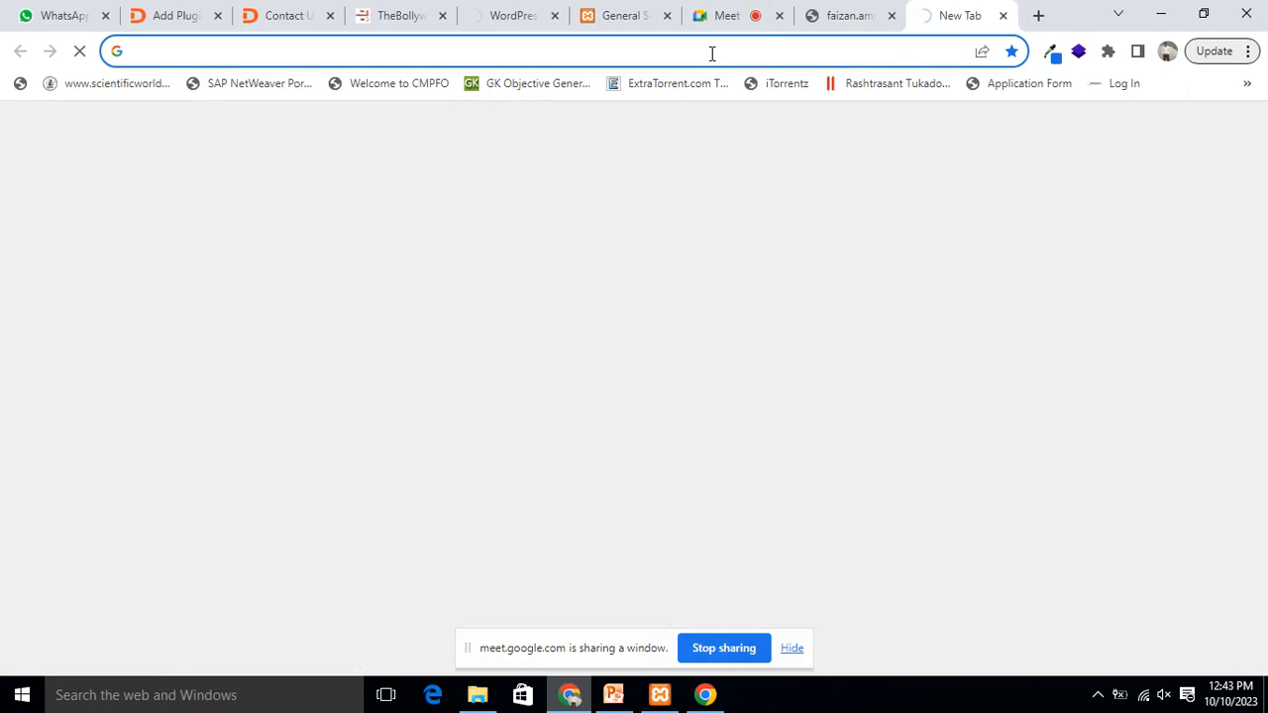
pyautogui.write('table press')
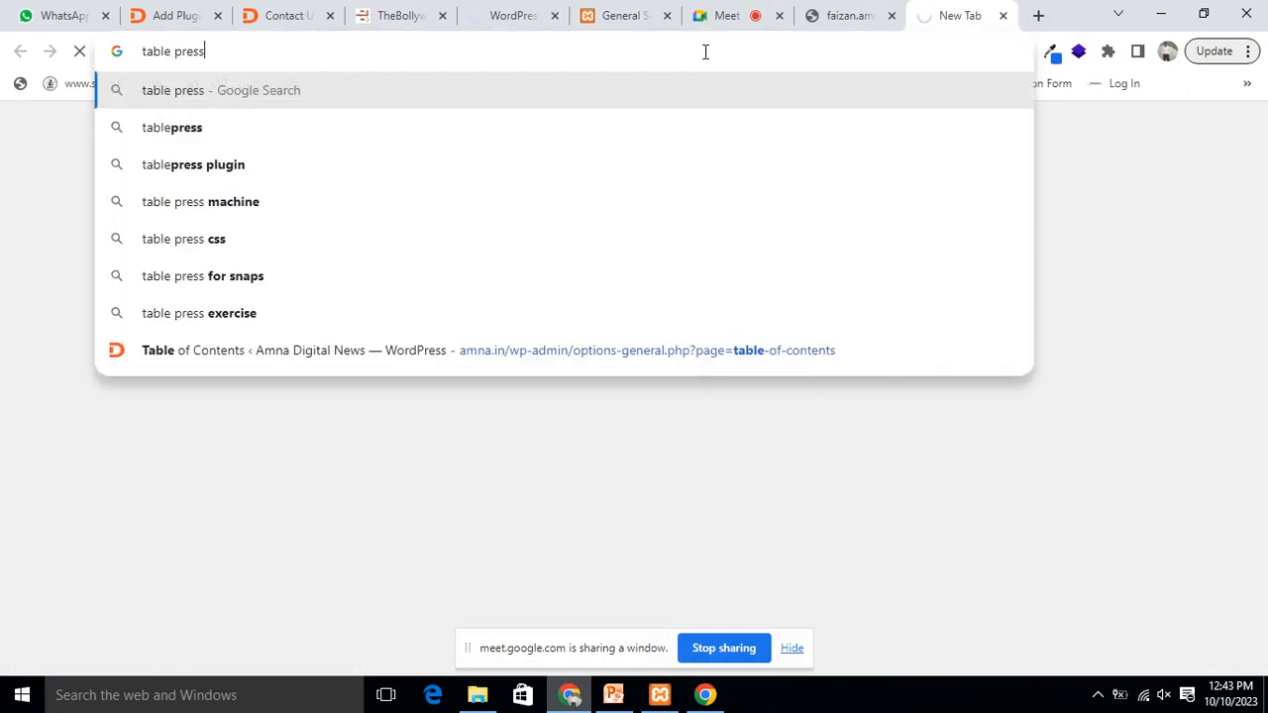
pyautogui.write(' plu')
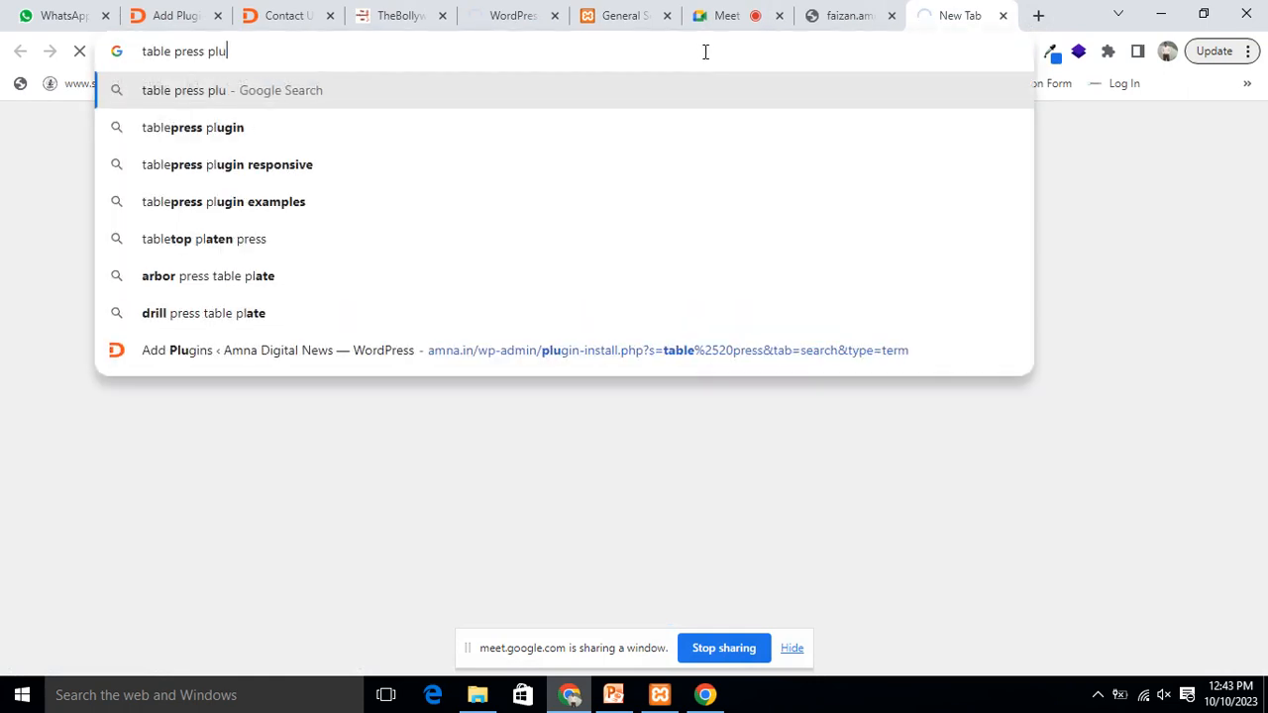
pyautogui.click(222, 133)
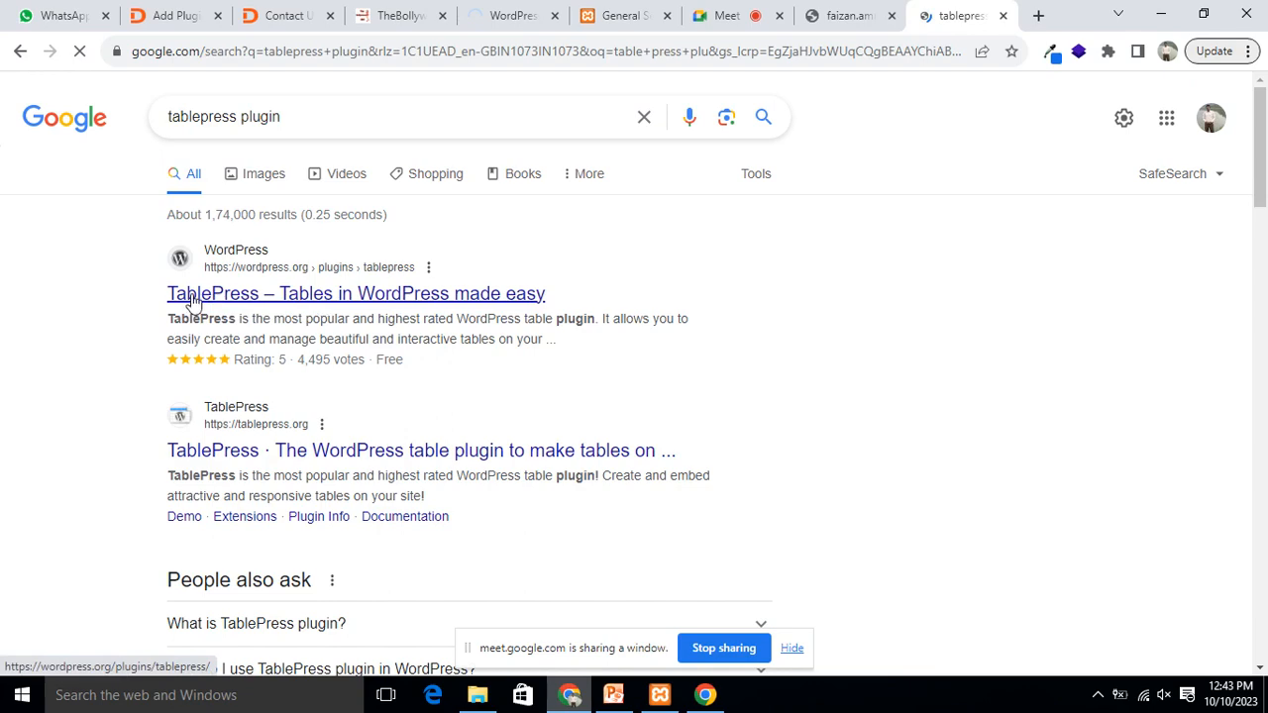
pyautogui.click(280, 15)
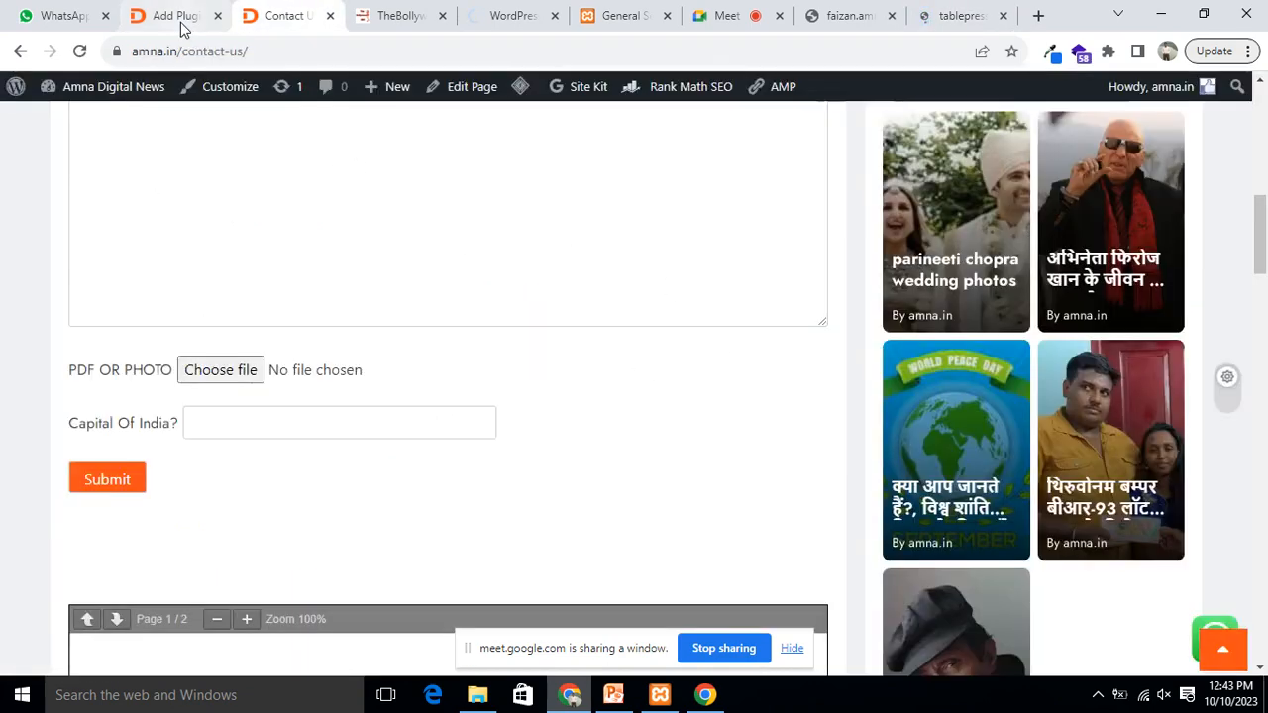
pyautogui.click(179, 18)
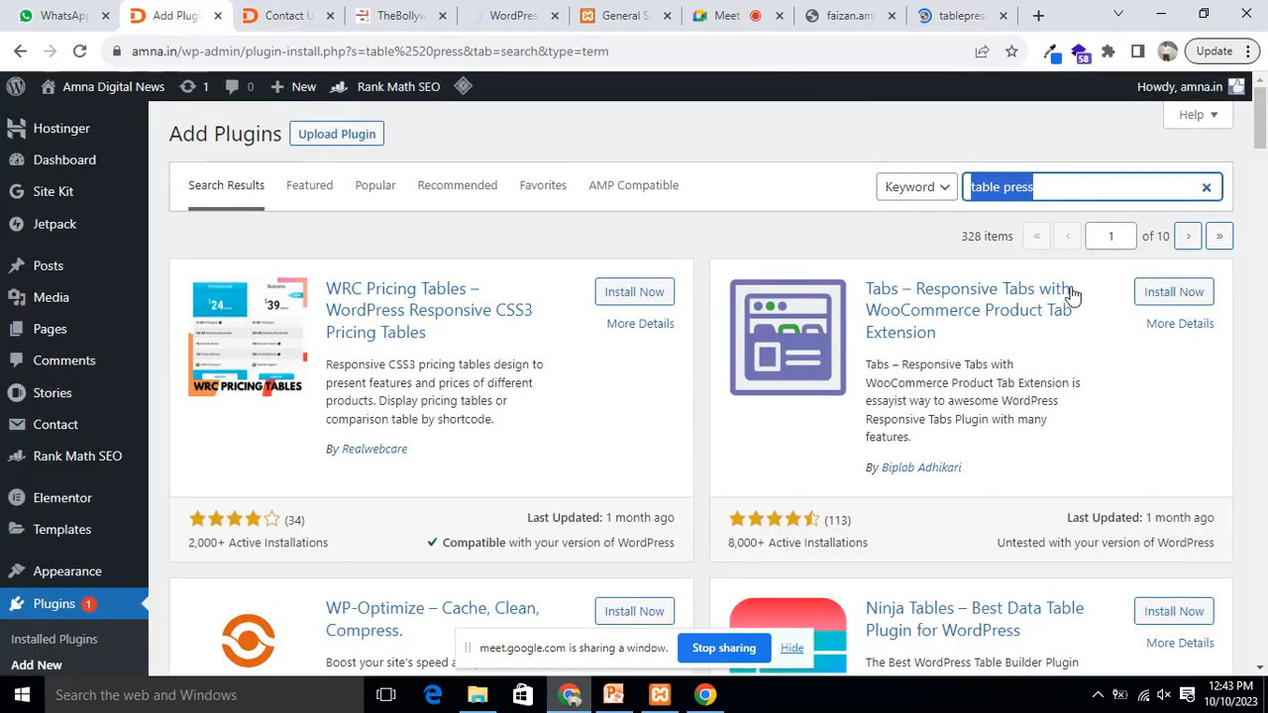
# Step: Install and activate 'TablePress – Tables in WordPress made easy' from the plugin search results
pyautogui.click(1004, 191)
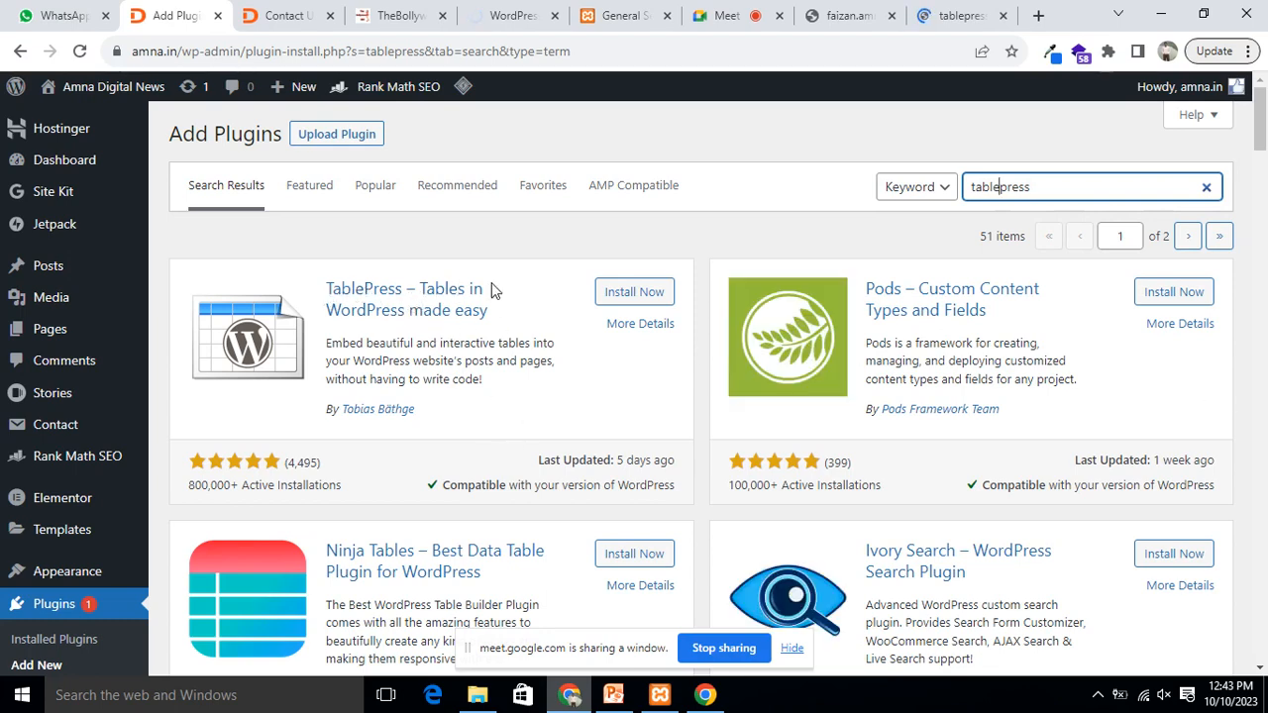
pyautogui.click(618, 299)
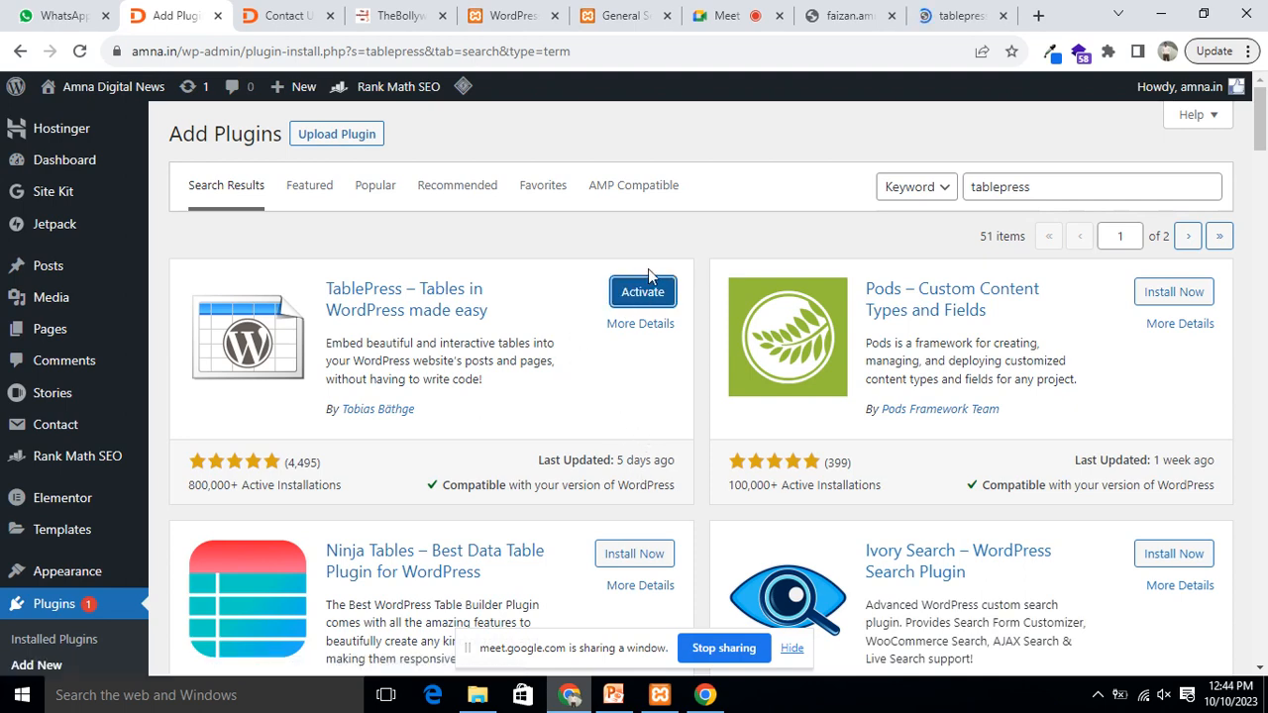
pyautogui.click(636, 295)
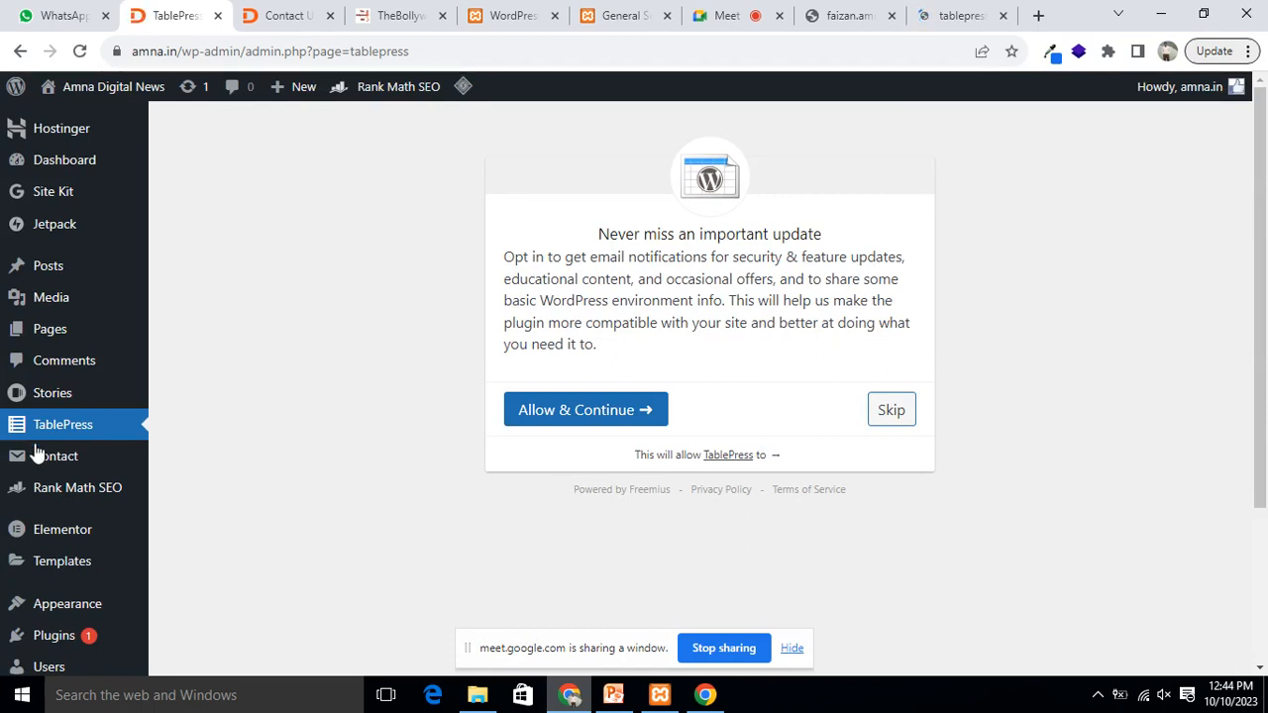
# Step: Allow TablePress update notifications and look over the empty All Tables list
pyautogui.click(558, 410)
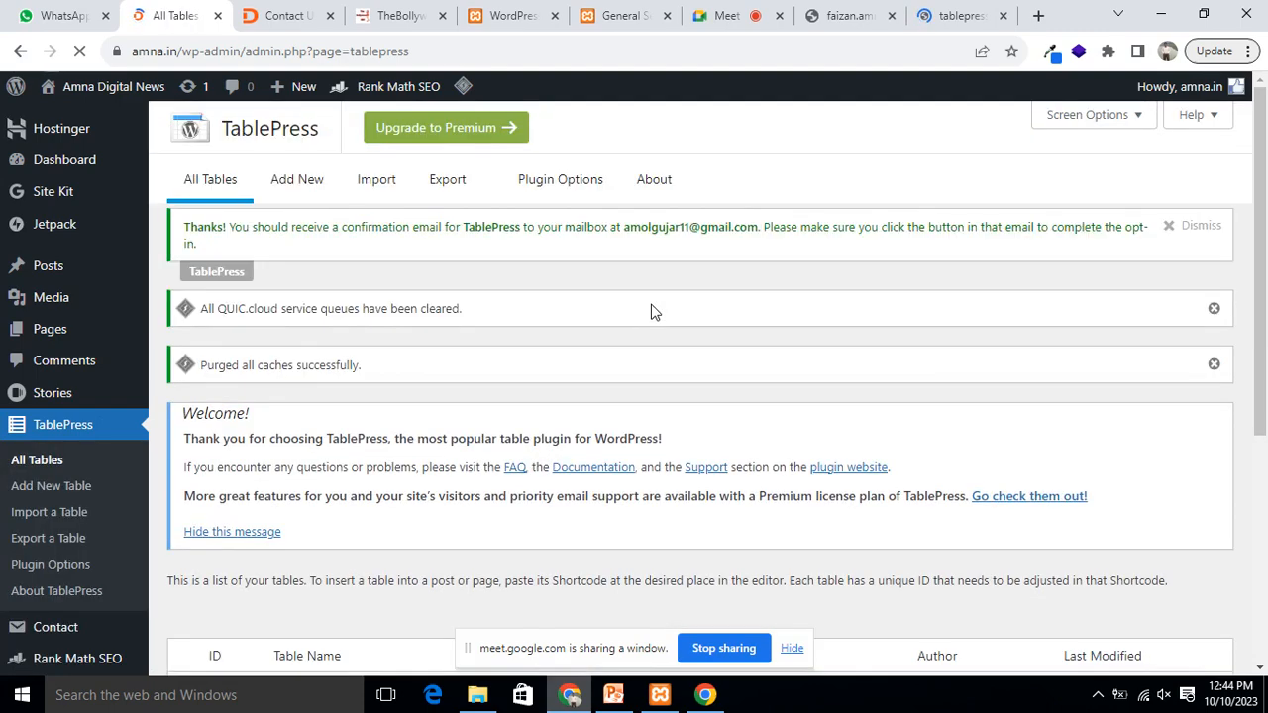
pyautogui.scroll(-4, 626, 343)
pyautogui.scroll(4, 628, 343)
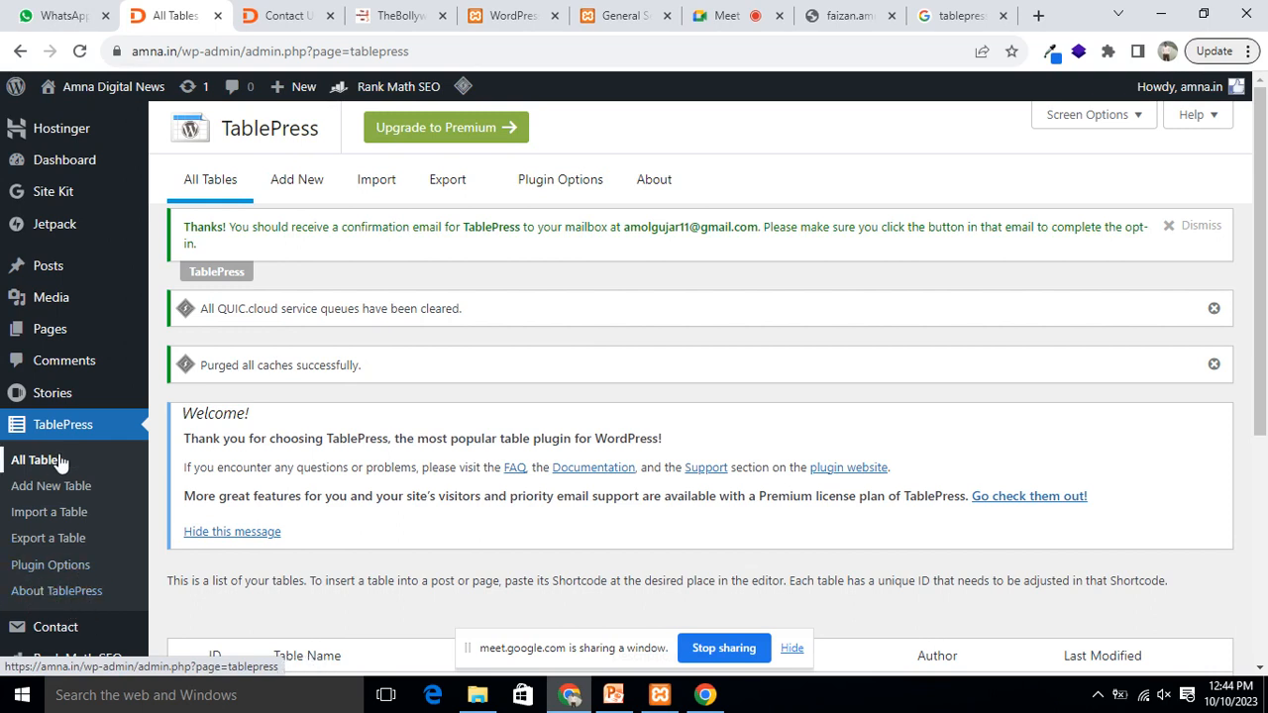
# Step: Add a 5×5 table named 'Student Data' described 'This Table we Designed to Maintained Student Data'
pyautogui.click(297, 179)
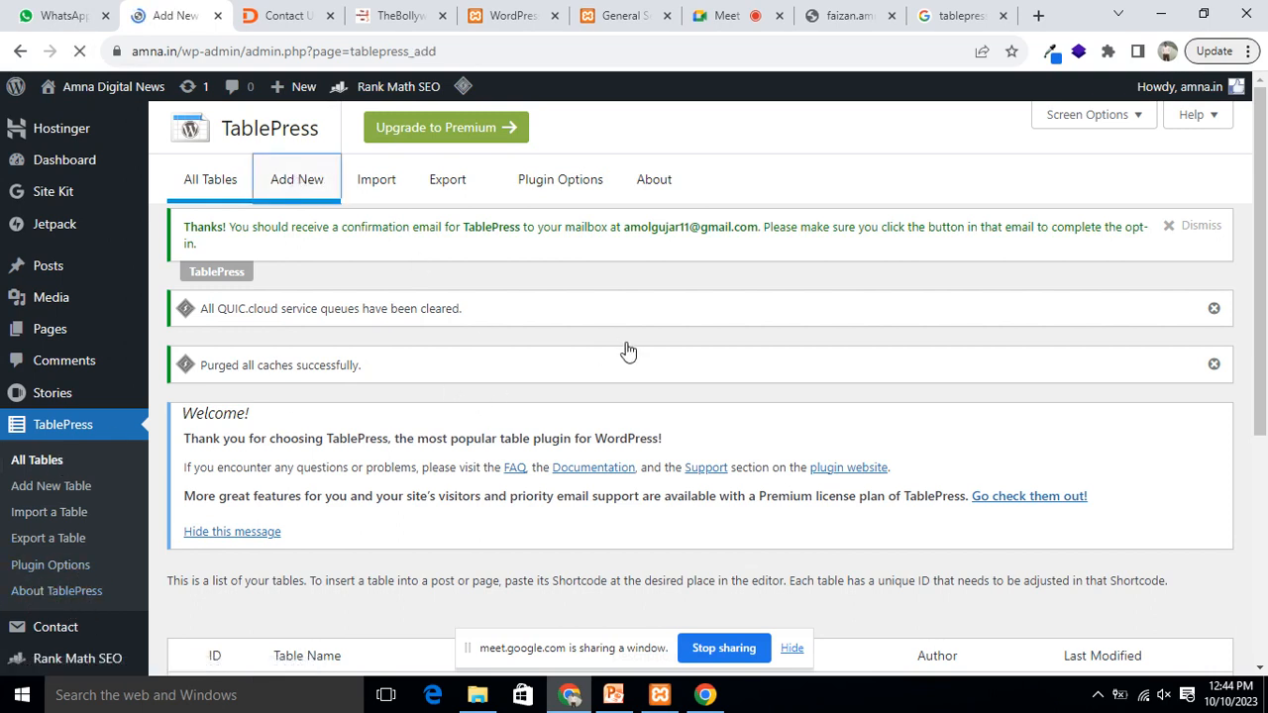
pyautogui.scroll(-2, 633, 430)
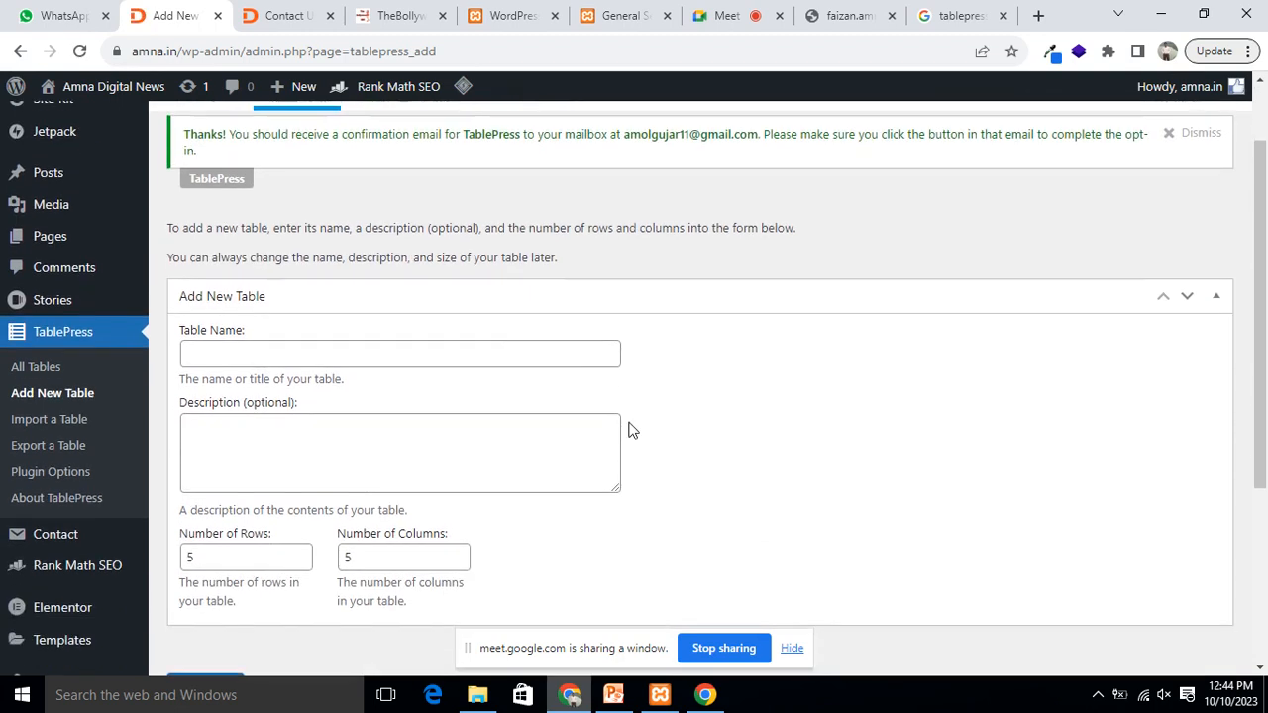
pyautogui.click(271, 353)
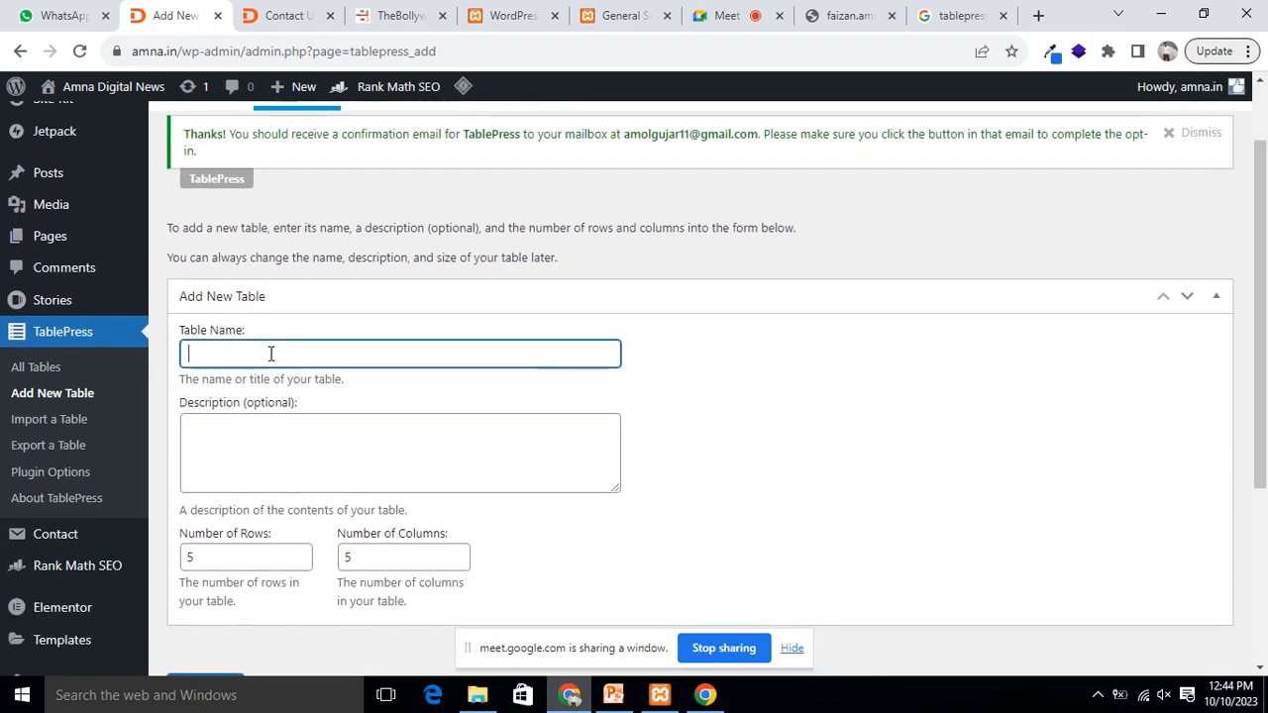
pyautogui.write('Student Data')
pyautogui.click(310, 446)
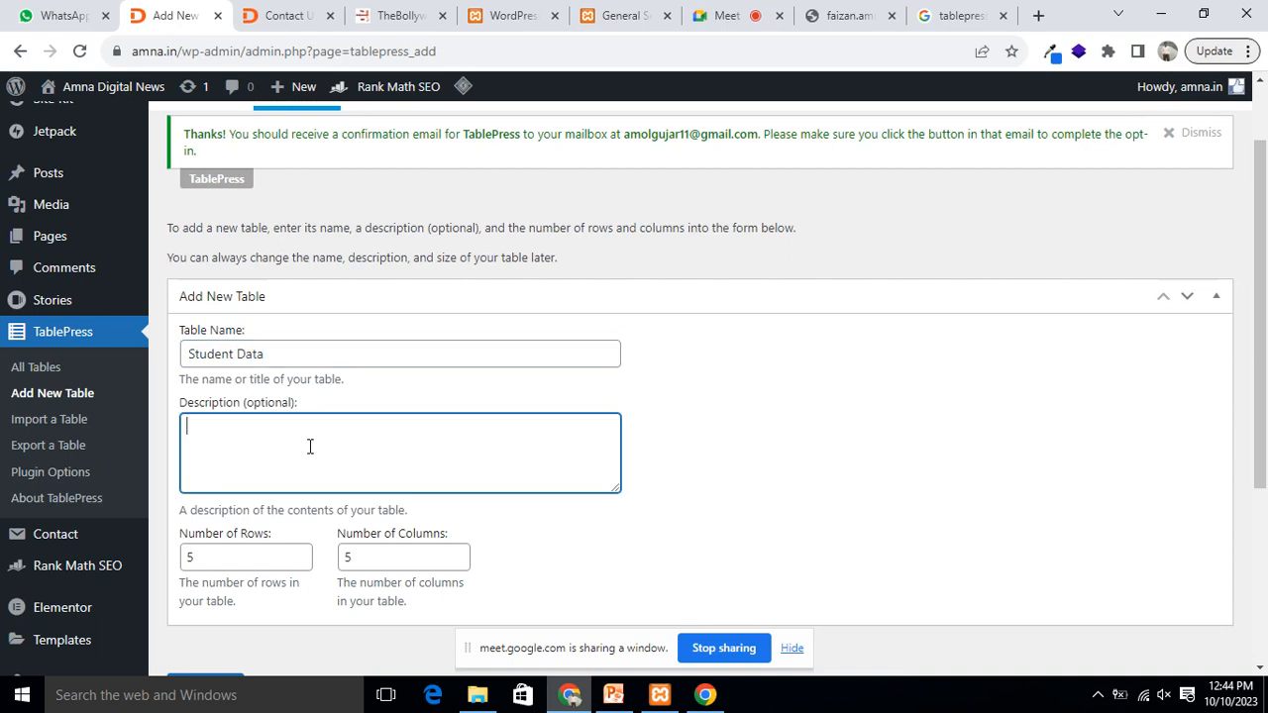
pyautogui.write('This Table we Designed')
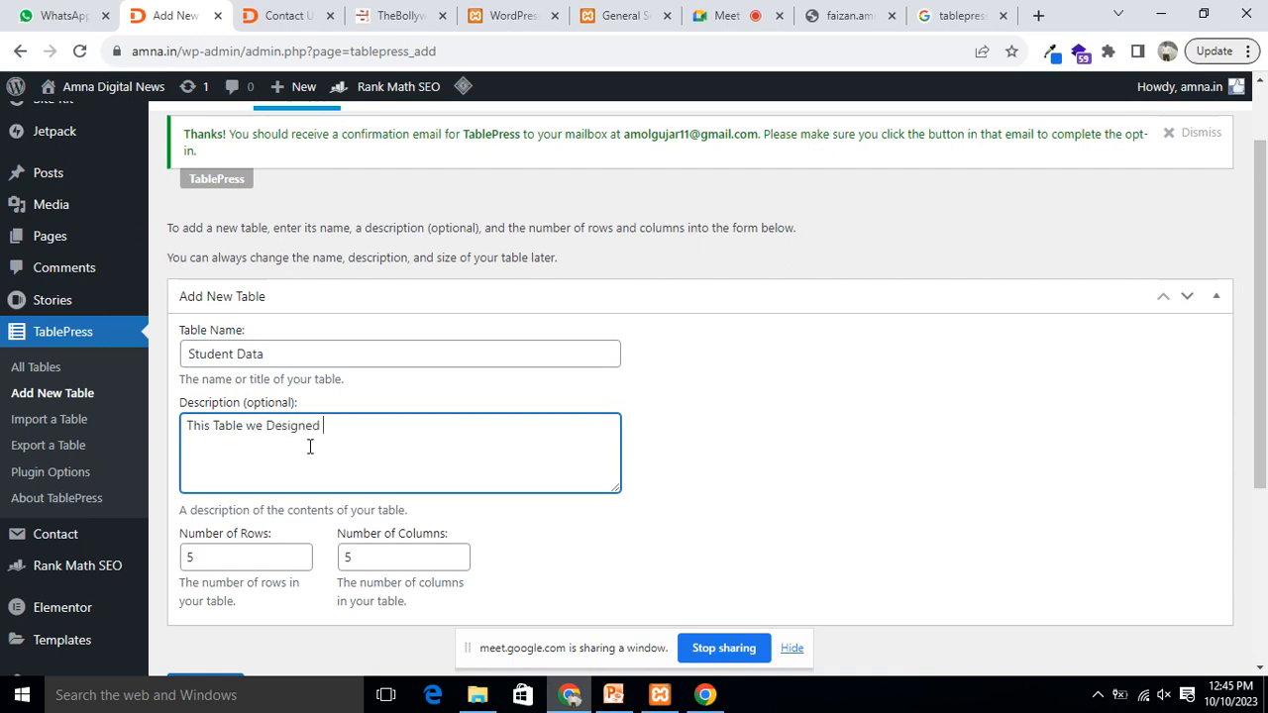
pyautogui.write(' to Mai')
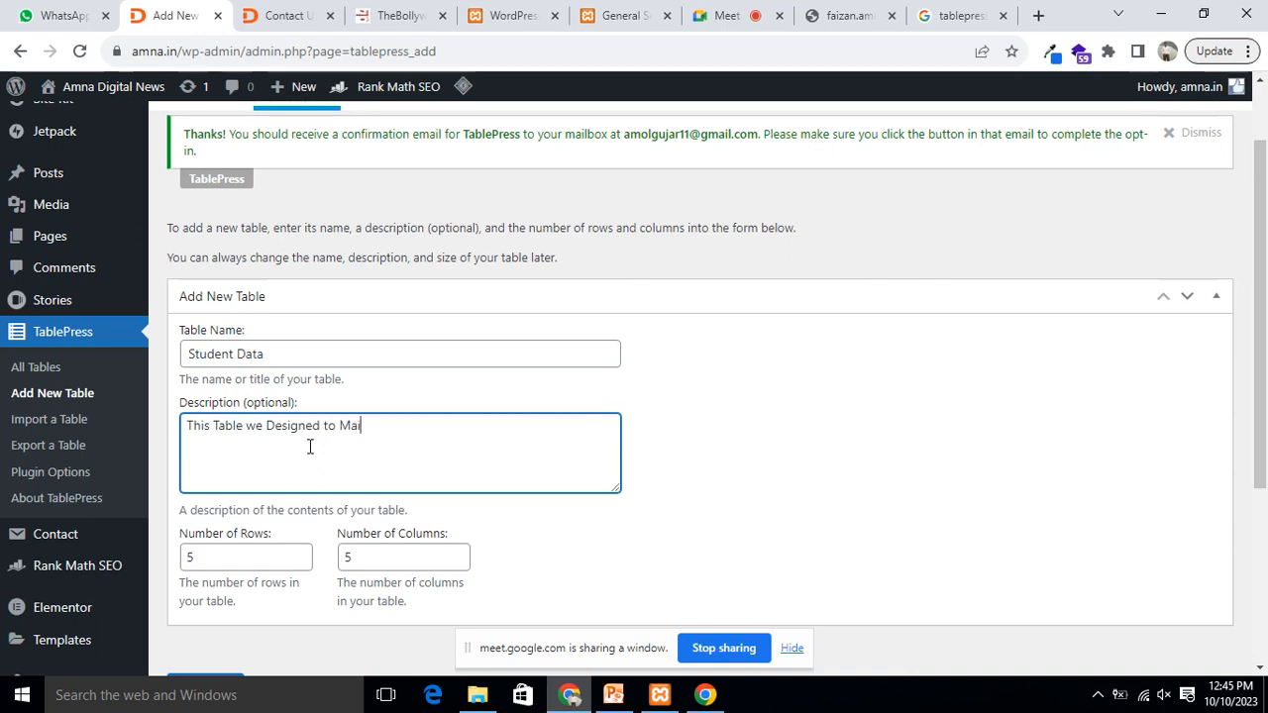
pyautogui.write('ntained Student Data')
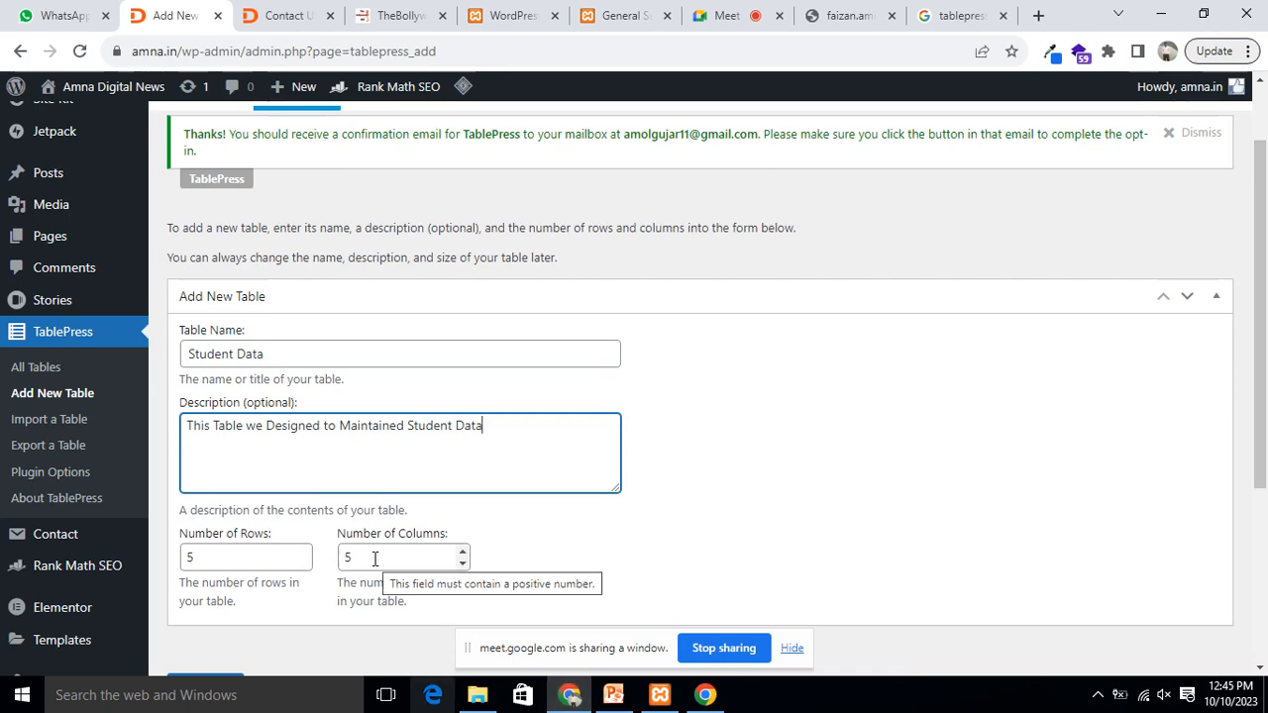
pyautogui.scroll(-3, 776, 489)
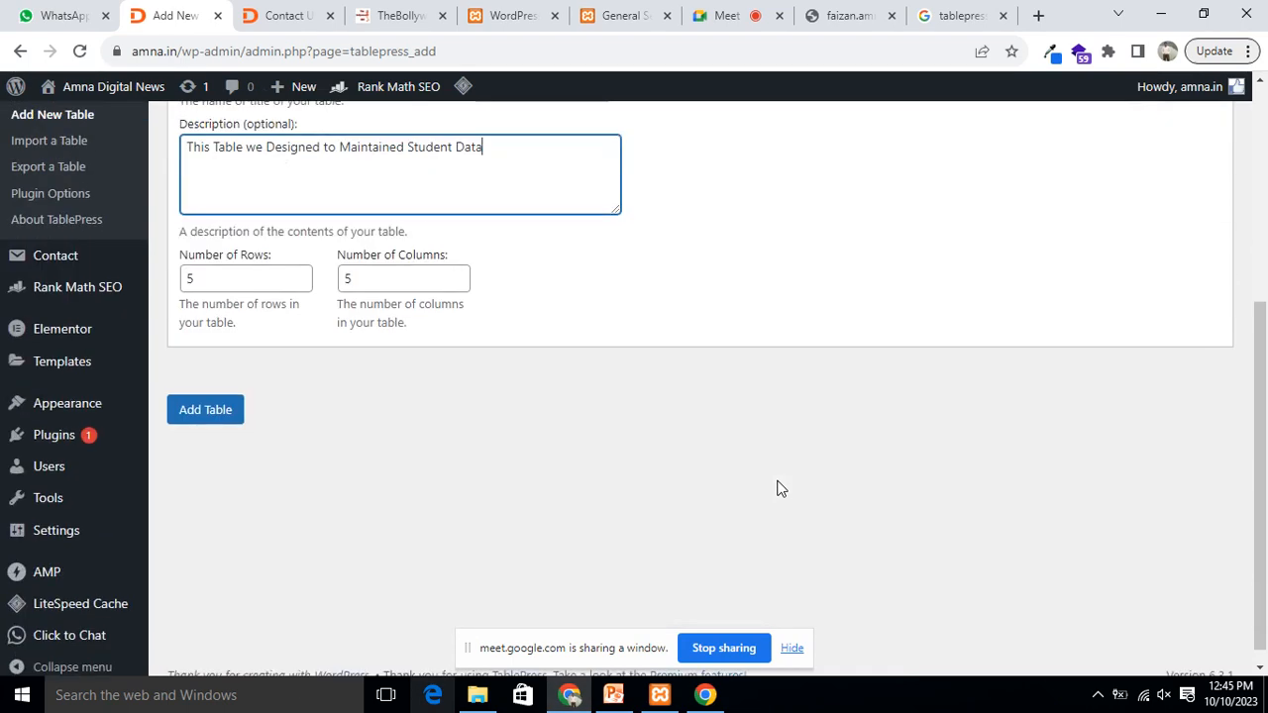
pyautogui.click(207, 414)
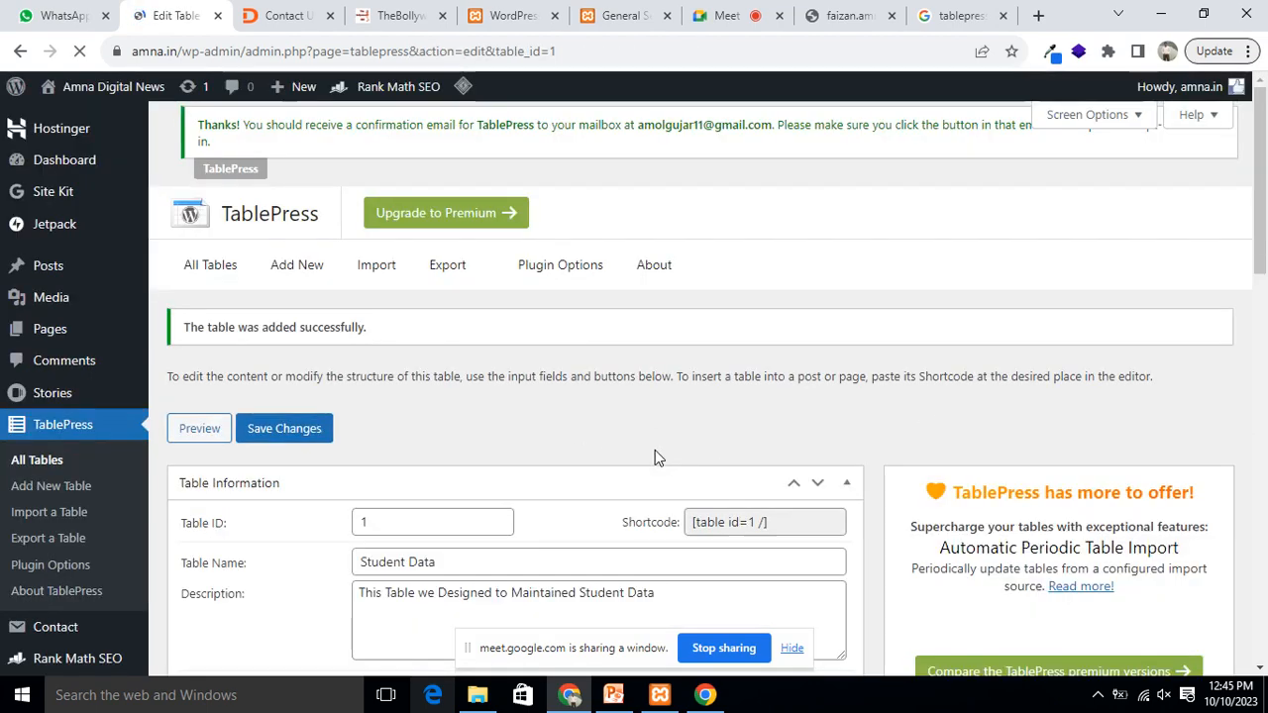
pyautogui.scroll(-2, 620, 377)
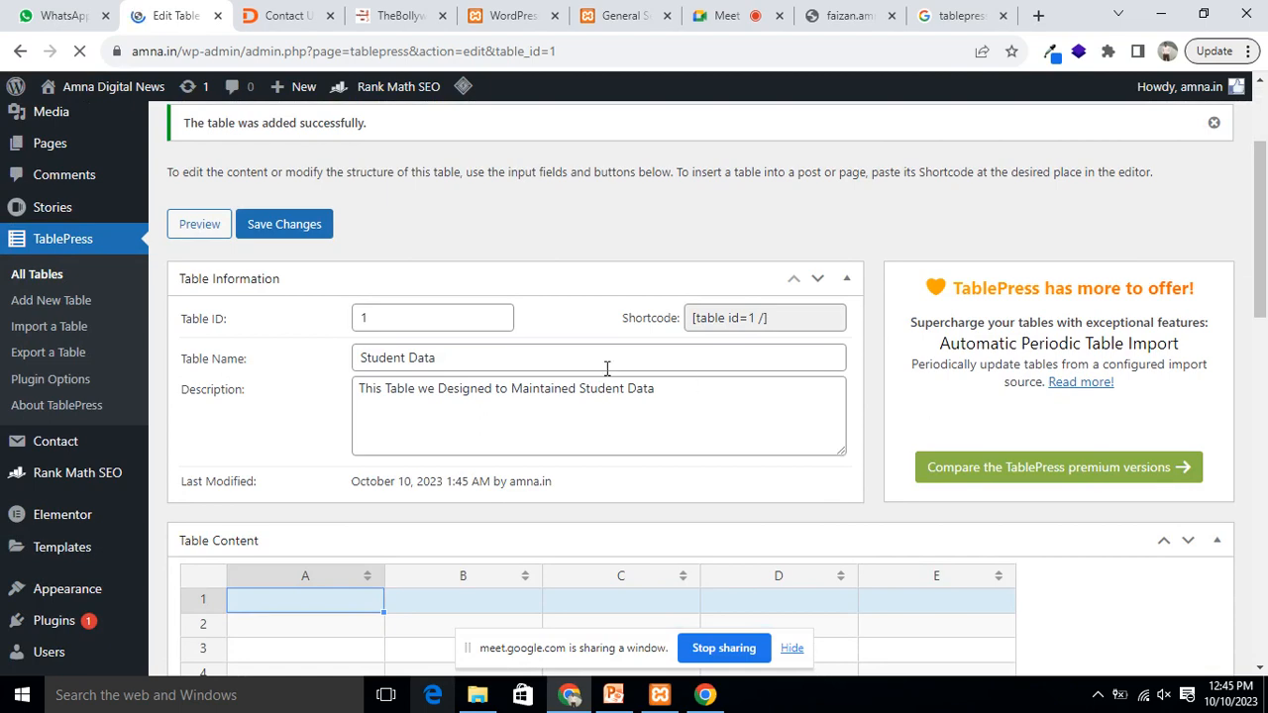
pyautogui.scroll(-2, 476, 363)
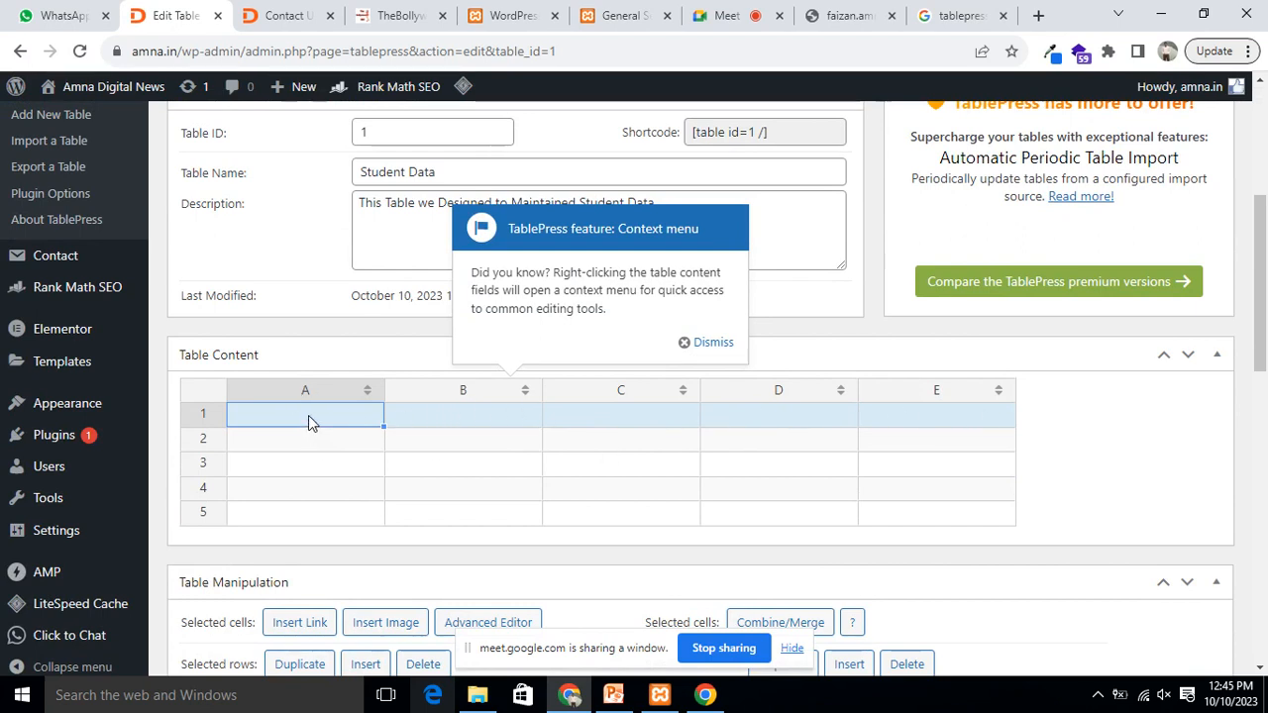
# Step: Enter row-1 headers Student Name, Parent Name, Mobile Number, Address and Student Class
pyautogui.click(684, 342)
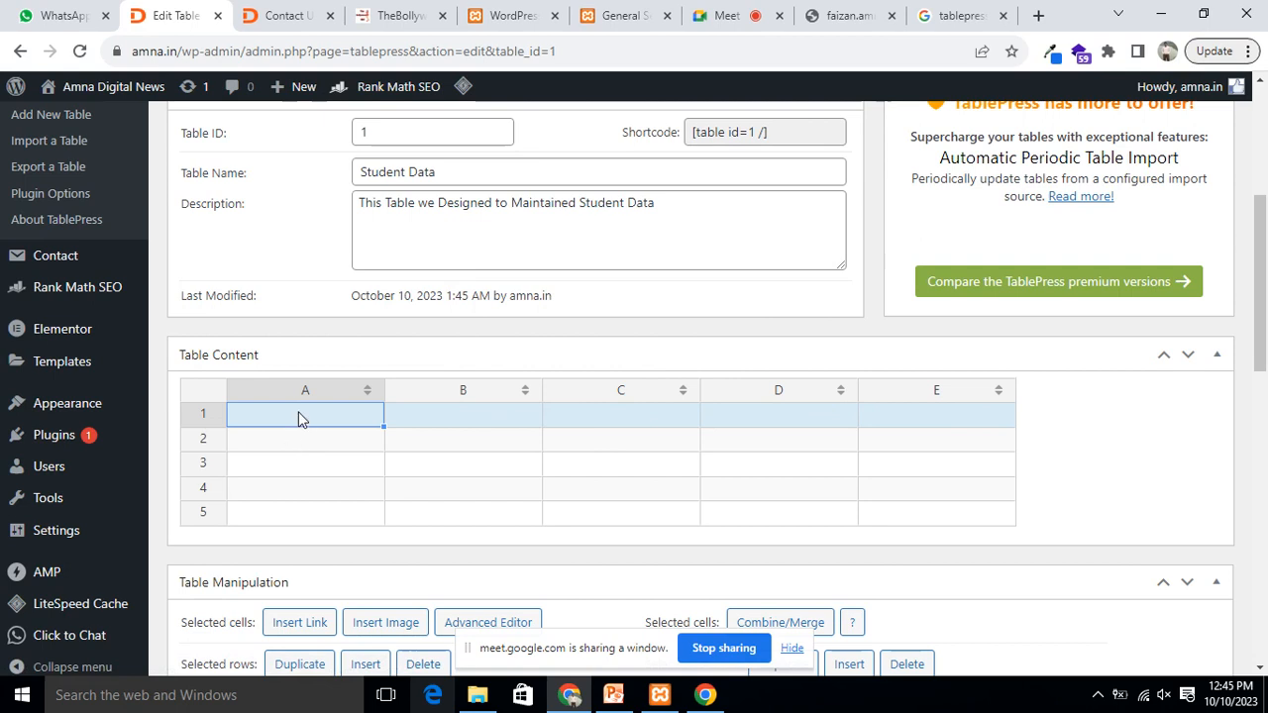
pyautogui.write('Student Name')
pyautogui.click(476, 421)
pyautogui.write('Parent ')
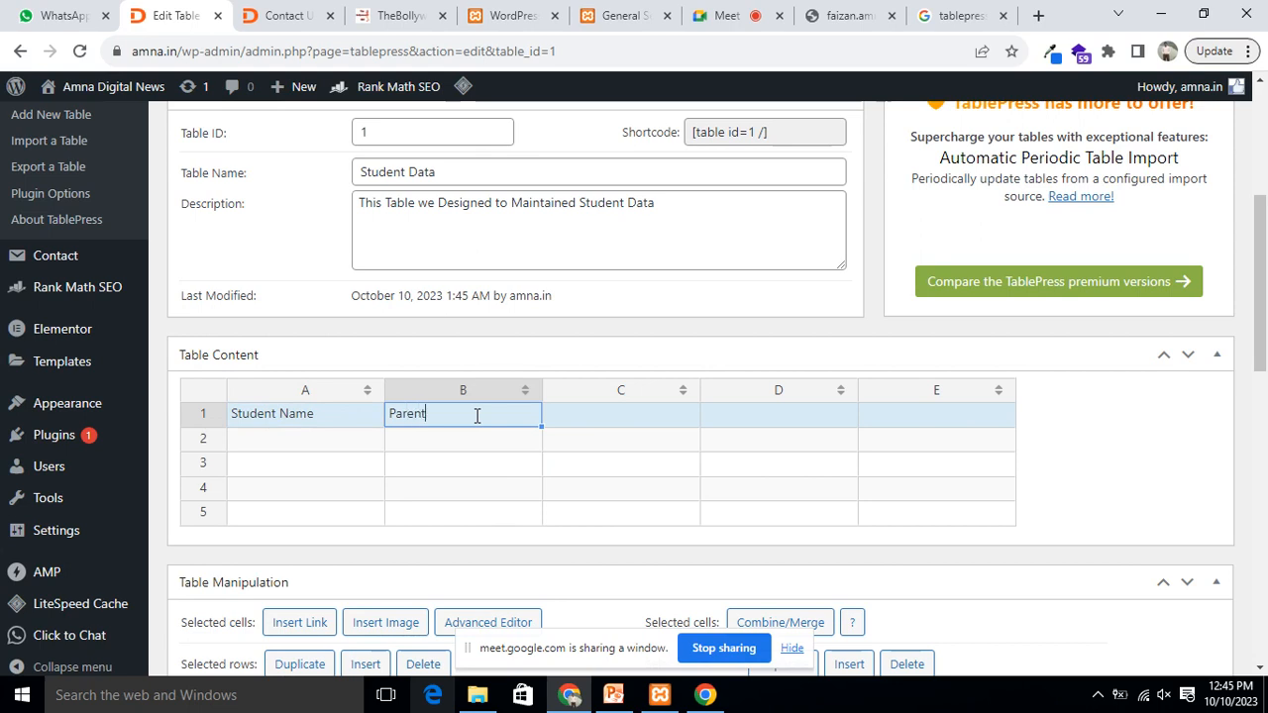
pyautogui.write('Name')
pyautogui.doubleClick(617, 417)
pyautogui.write('Mobile Number')
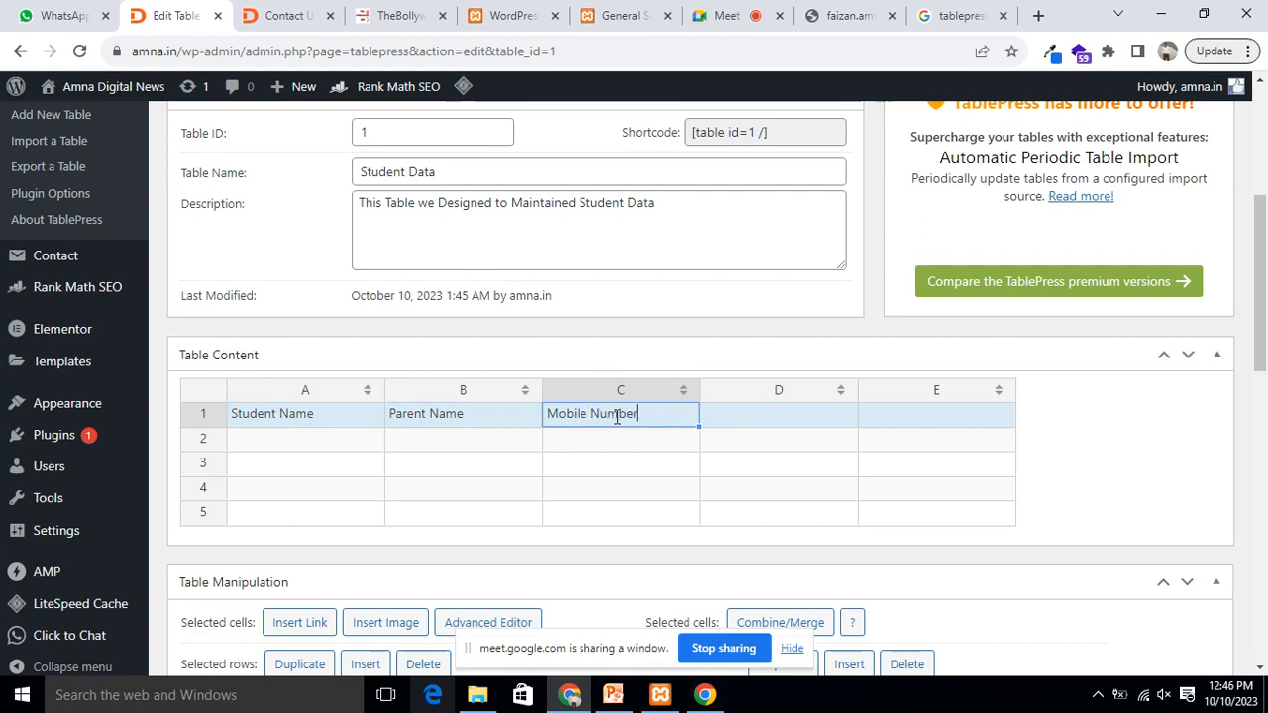
pyautogui.click(776, 423)
pyautogui.write('Address')
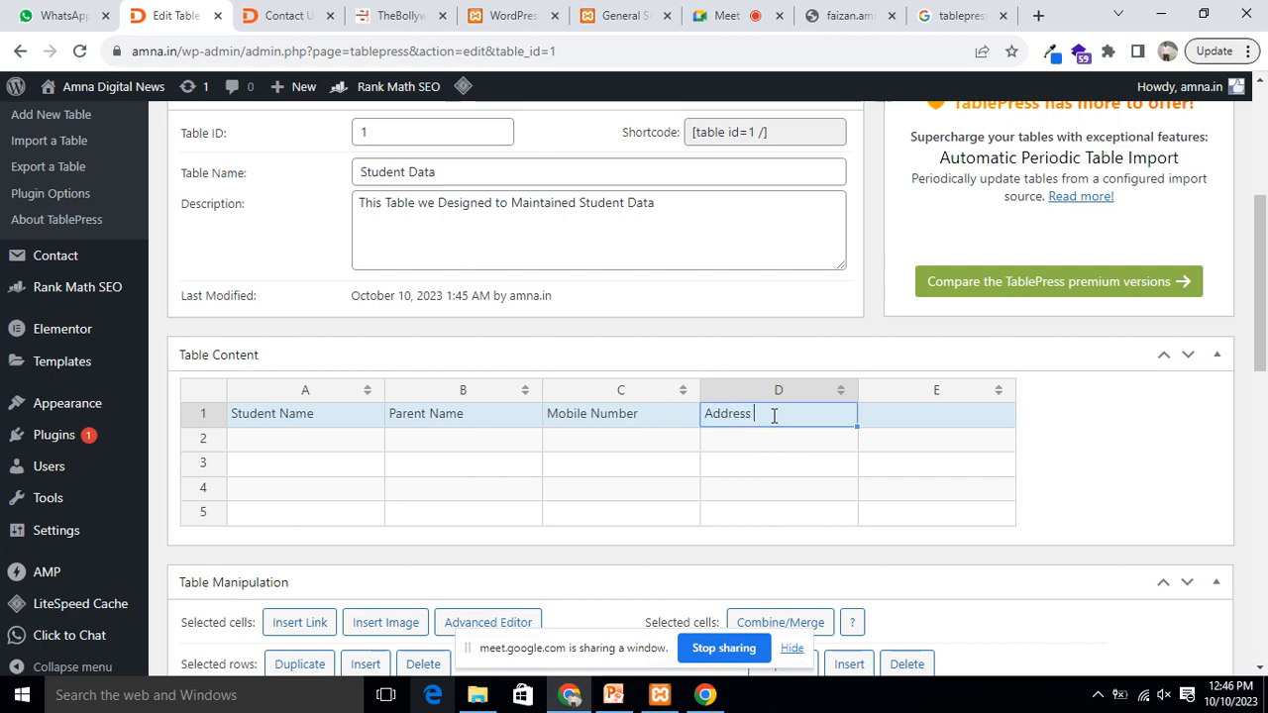
pyautogui.click(910, 423)
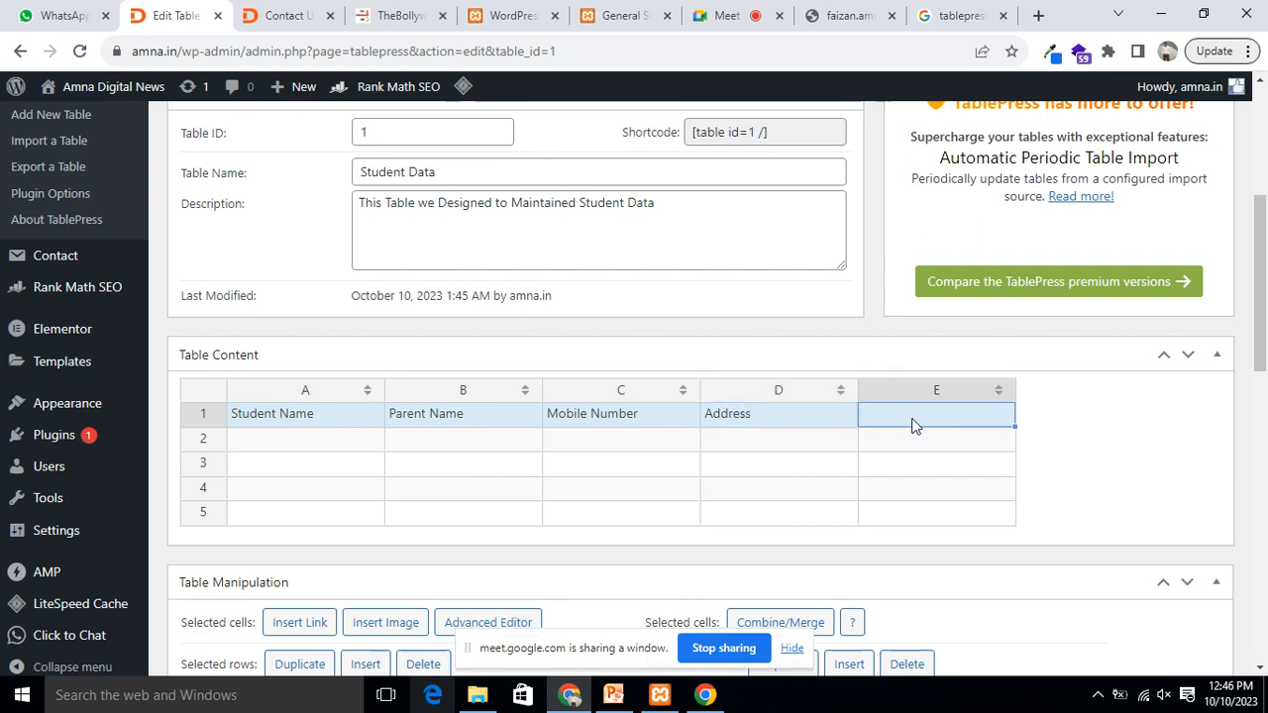
pyautogui.write('Classs')
pyautogui.press('BackSpace')
pyautogui.press('BackSpace')
pyautogui.press('BackSpace')
pyautogui.write('Student Classs')
pyautogui.click(303, 443)
# Step: Fill row 2 with a student's name, parent's name, mobile number, address Nagpur and class 7th
pyautogui.scroll(-4, 584, 471)
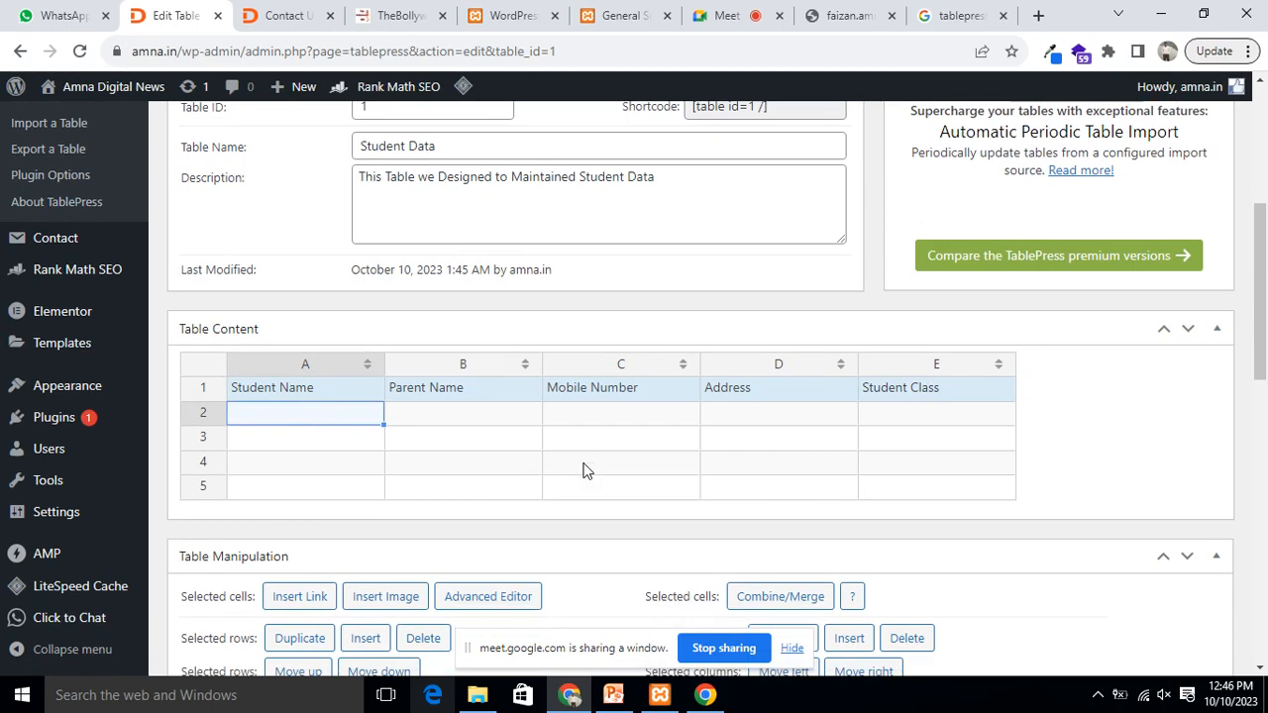
pyautogui.scroll(3, 443, 329)
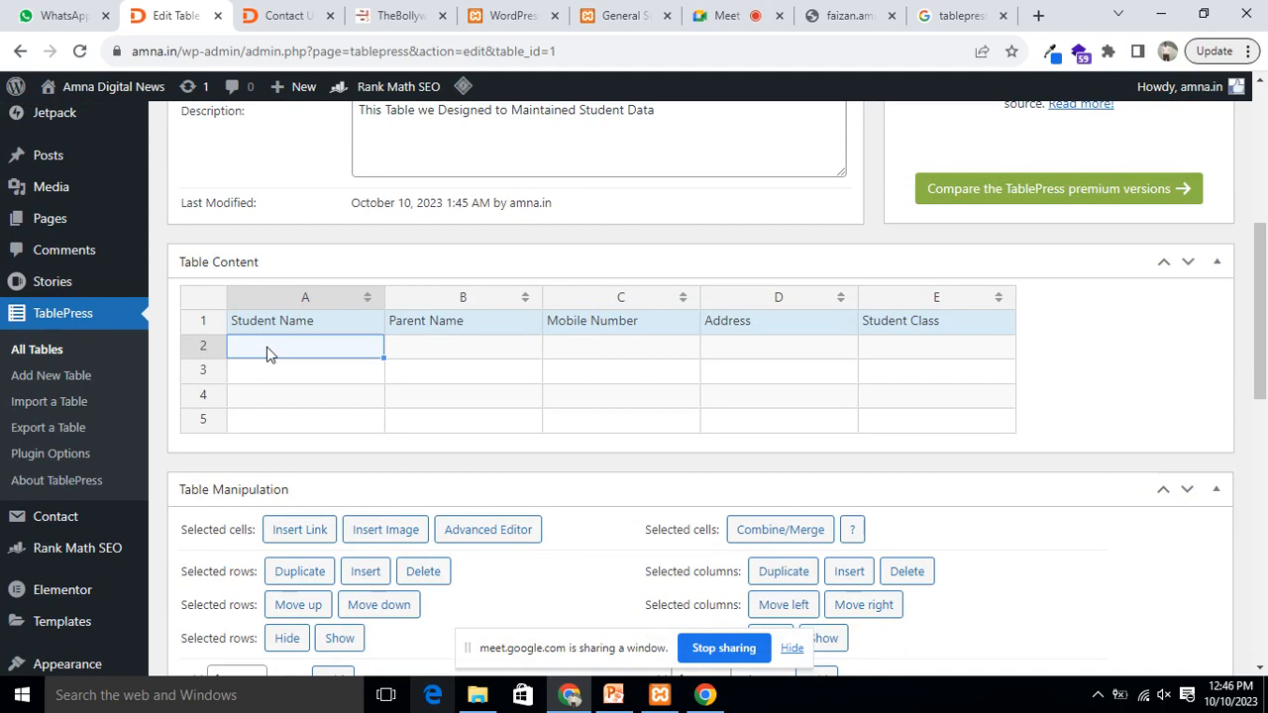
pyautogui.write('Amol')
pyautogui.click(466, 351)
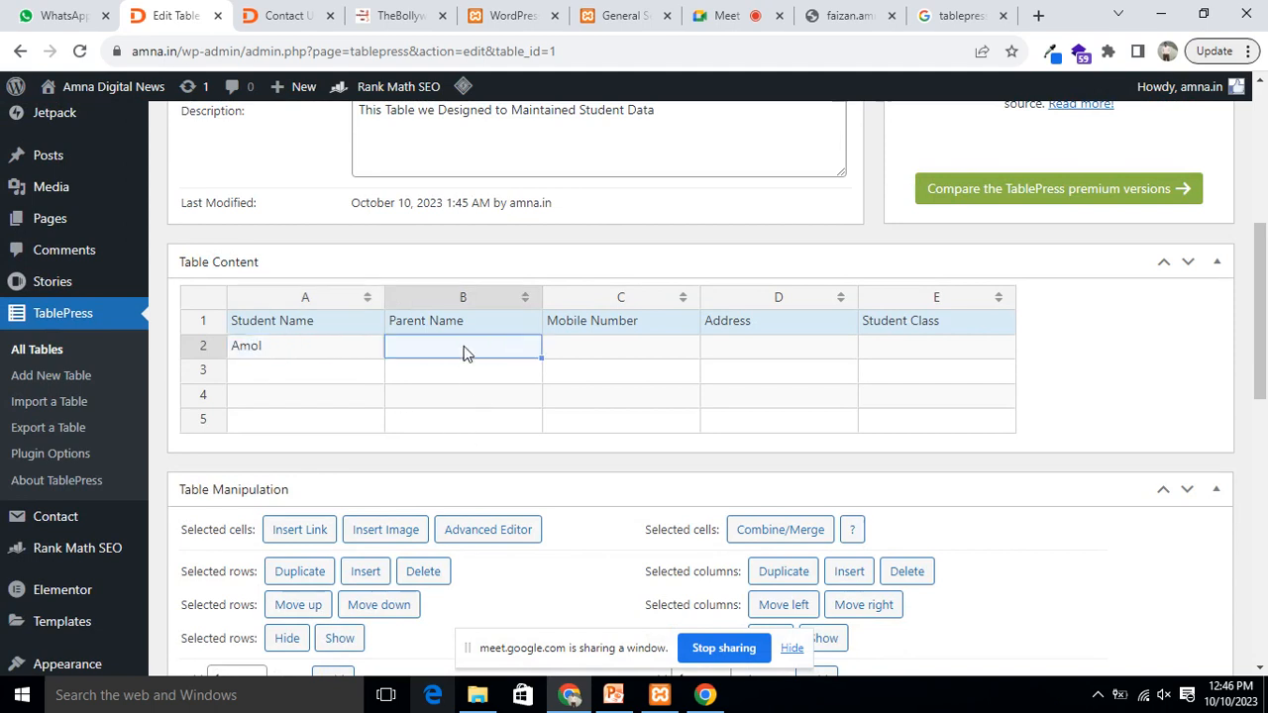
pyautogui.write('BHHH')
pyautogui.click(622, 355)
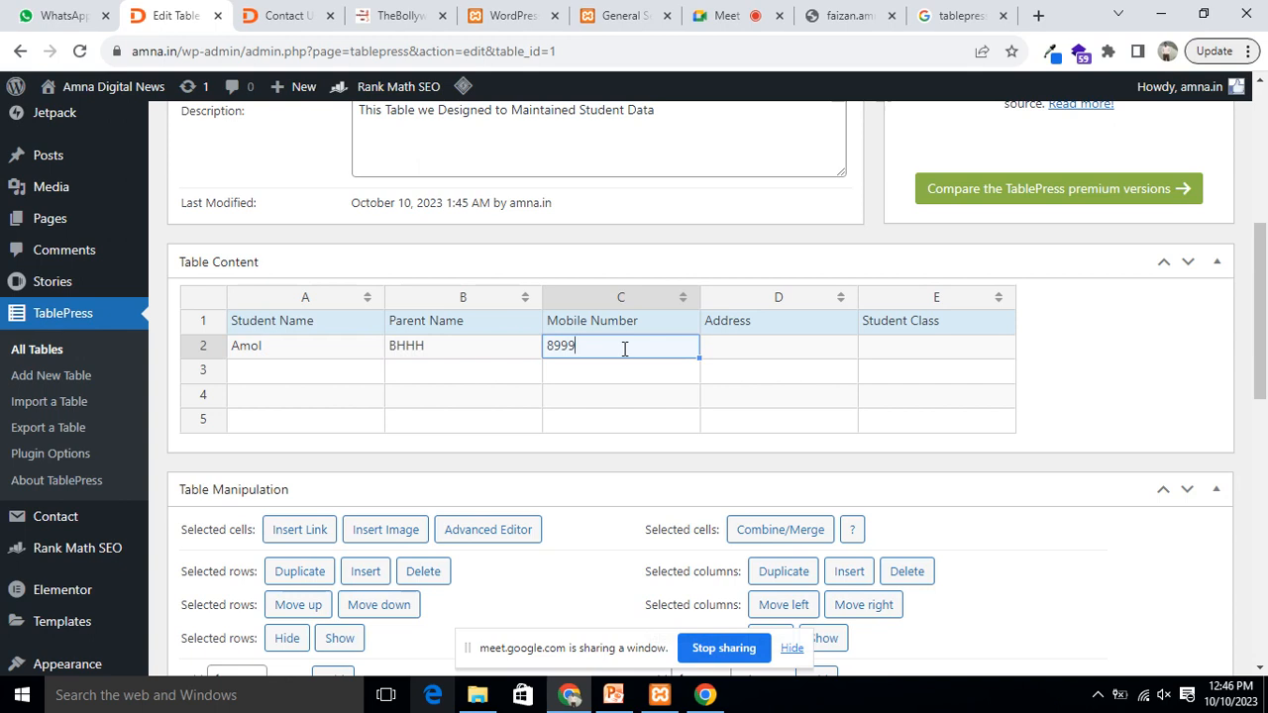
pyautogui.click(745, 357)
pyautogui.write('Nagpur')
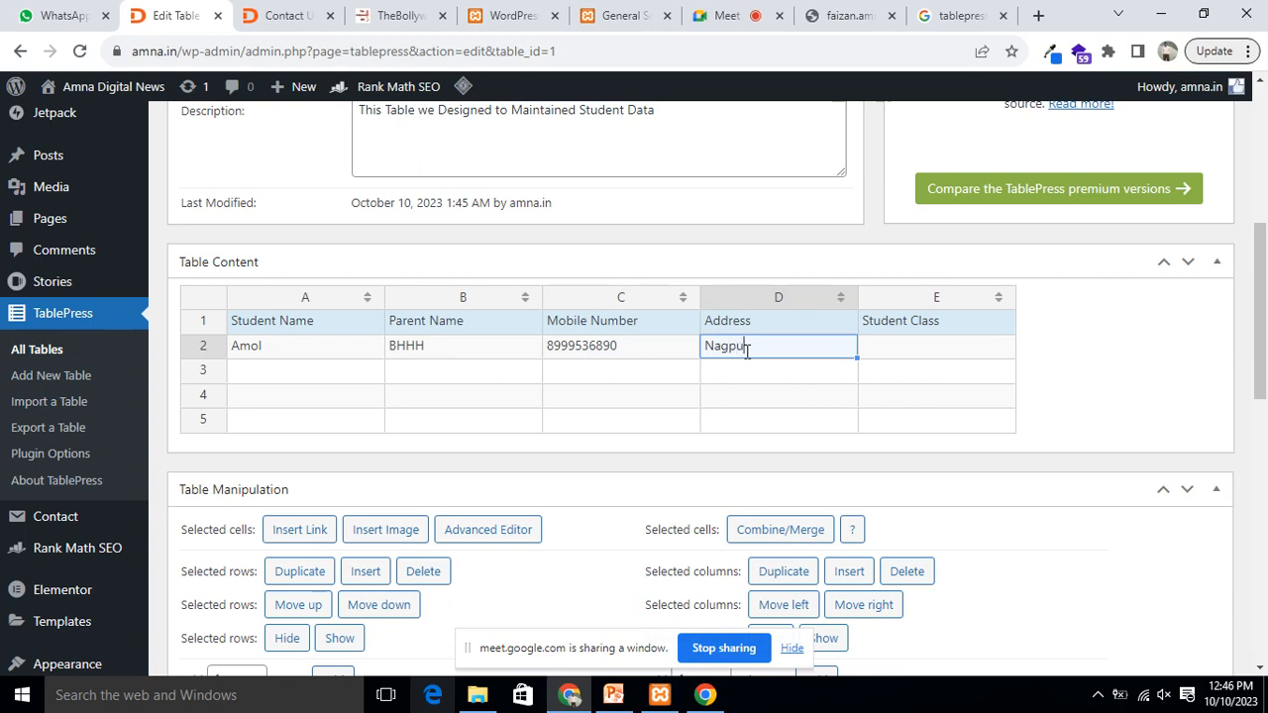
pyautogui.click(913, 353)
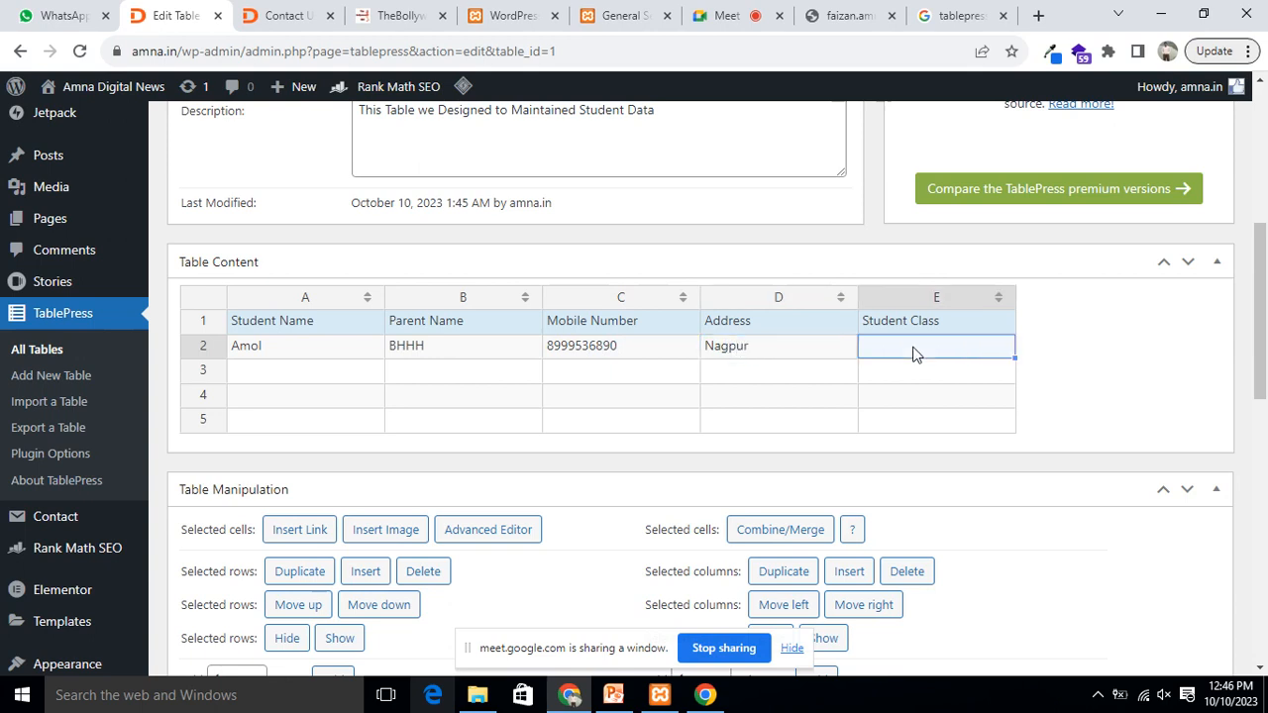
pyautogui.write('7th')
pyautogui.click(927, 376)
# Step: Fill row 3 with a second student's name, parent's name, mobile number, address Nagpur and class 8th
pyautogui.click(259, 373)
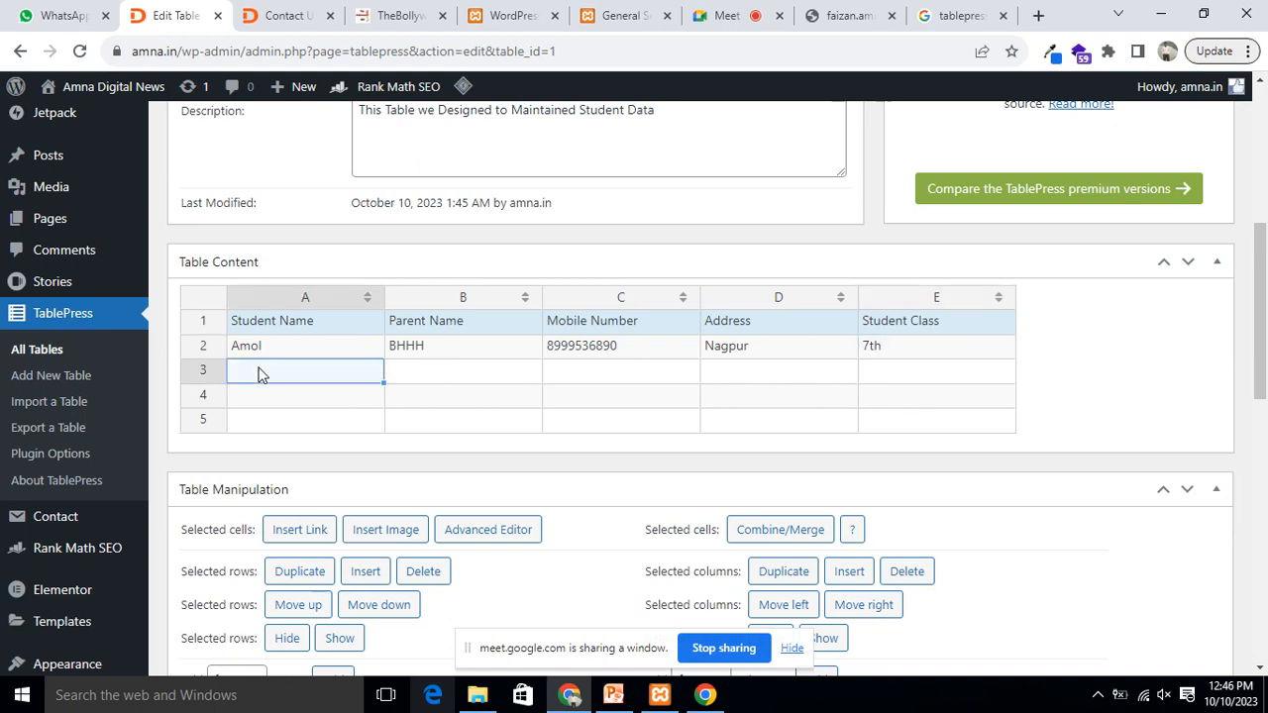
pyautogui.write('mayuri')
pyautogui.click(439, 386)
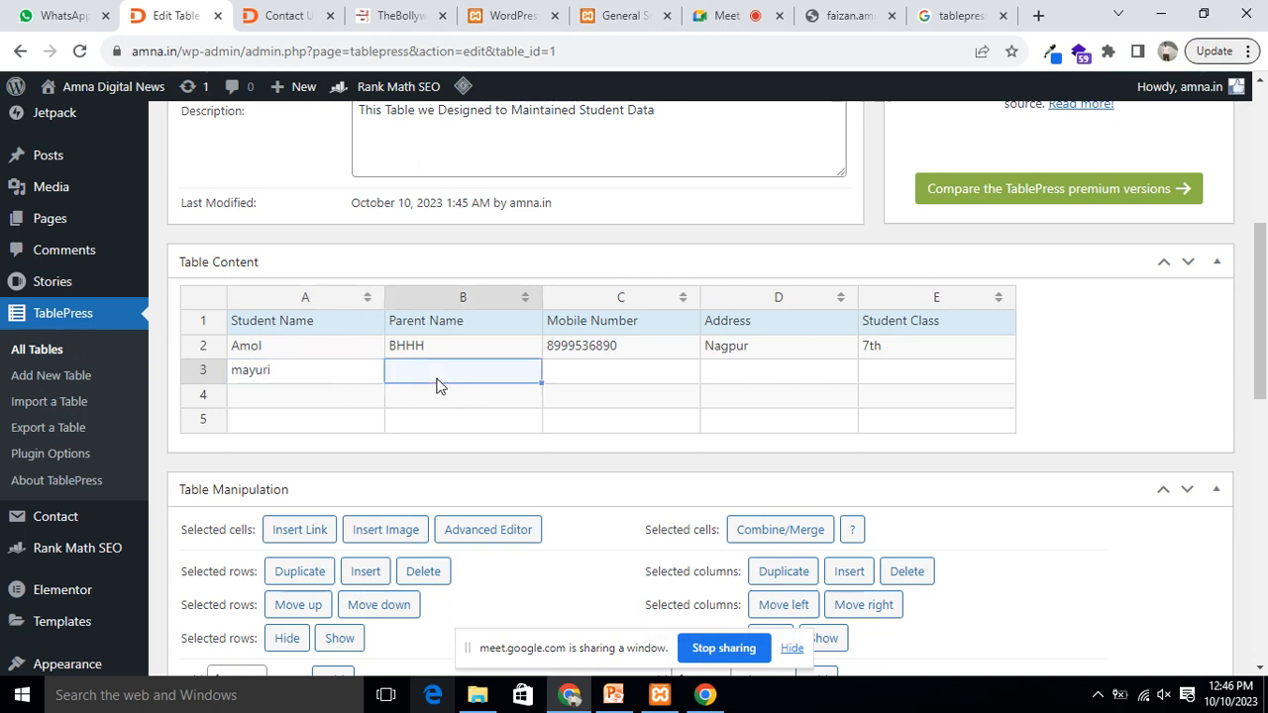
pyautogui.write('Rajan')
pyautogui.click(621, 377)
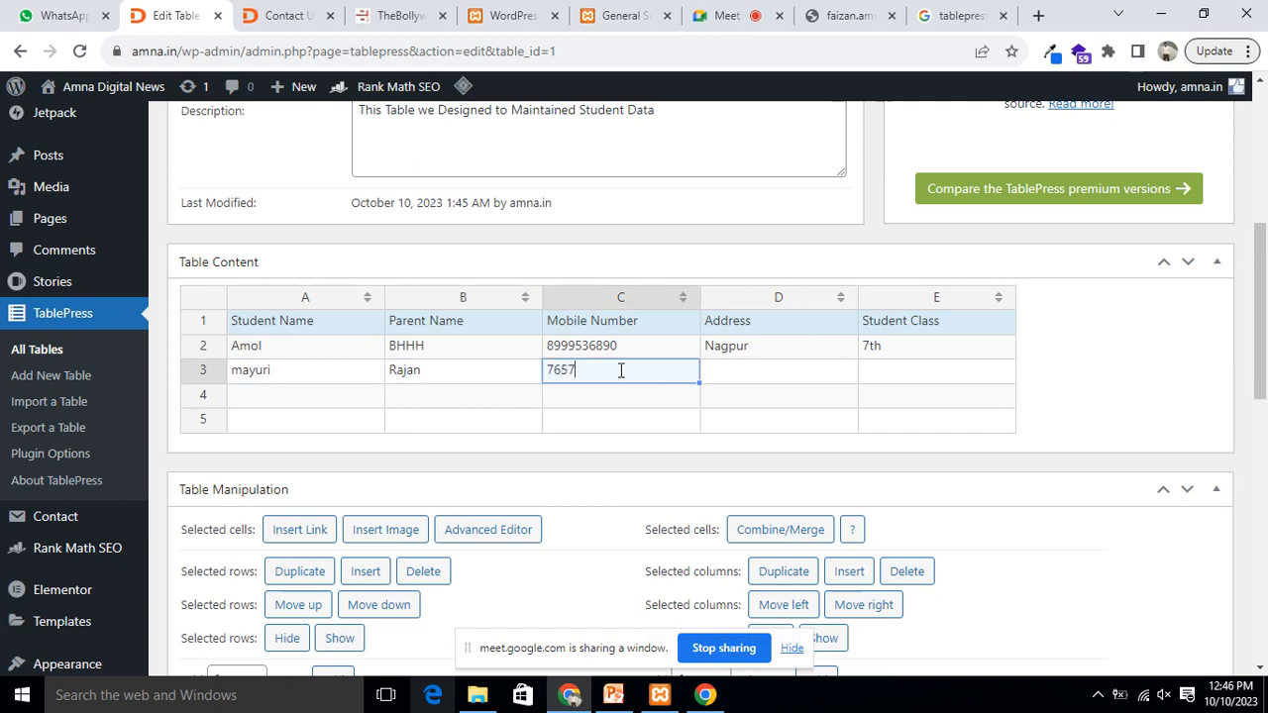
pyautogui.click(733, 382)
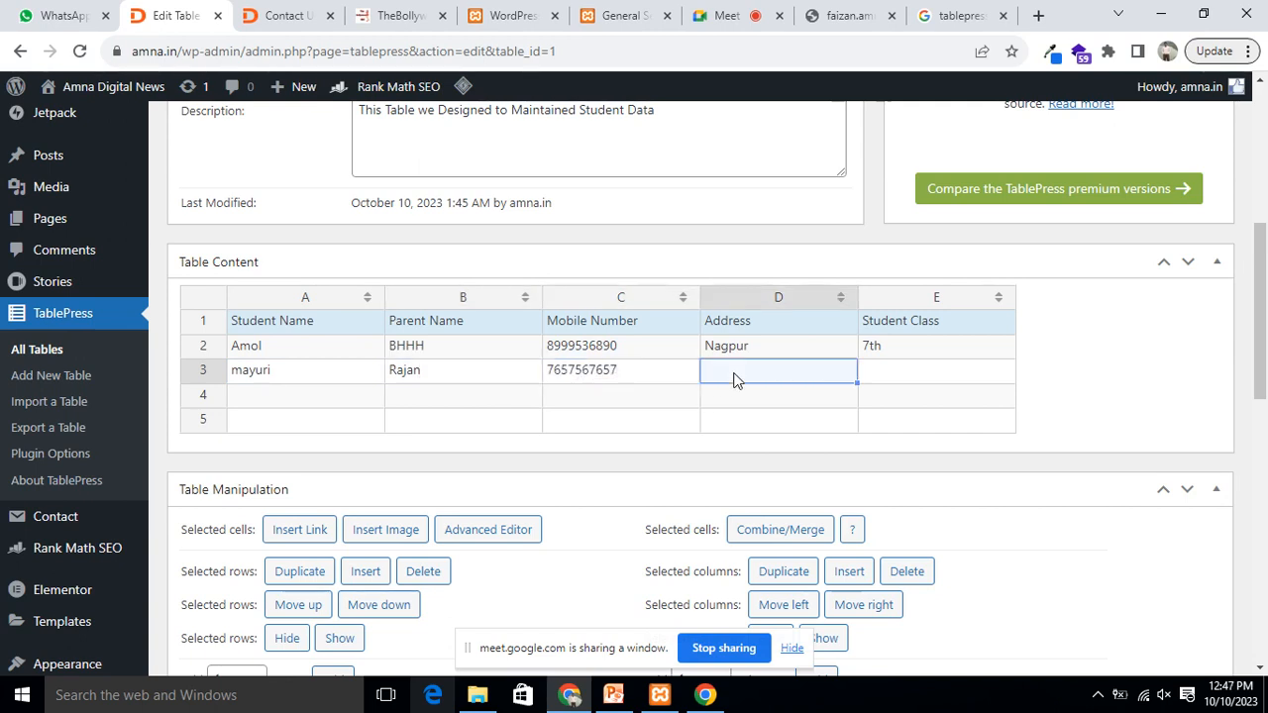
pyautogui.write('Nagpur')
pyautogui.click(900, 375)
pyautogui.write('7th')
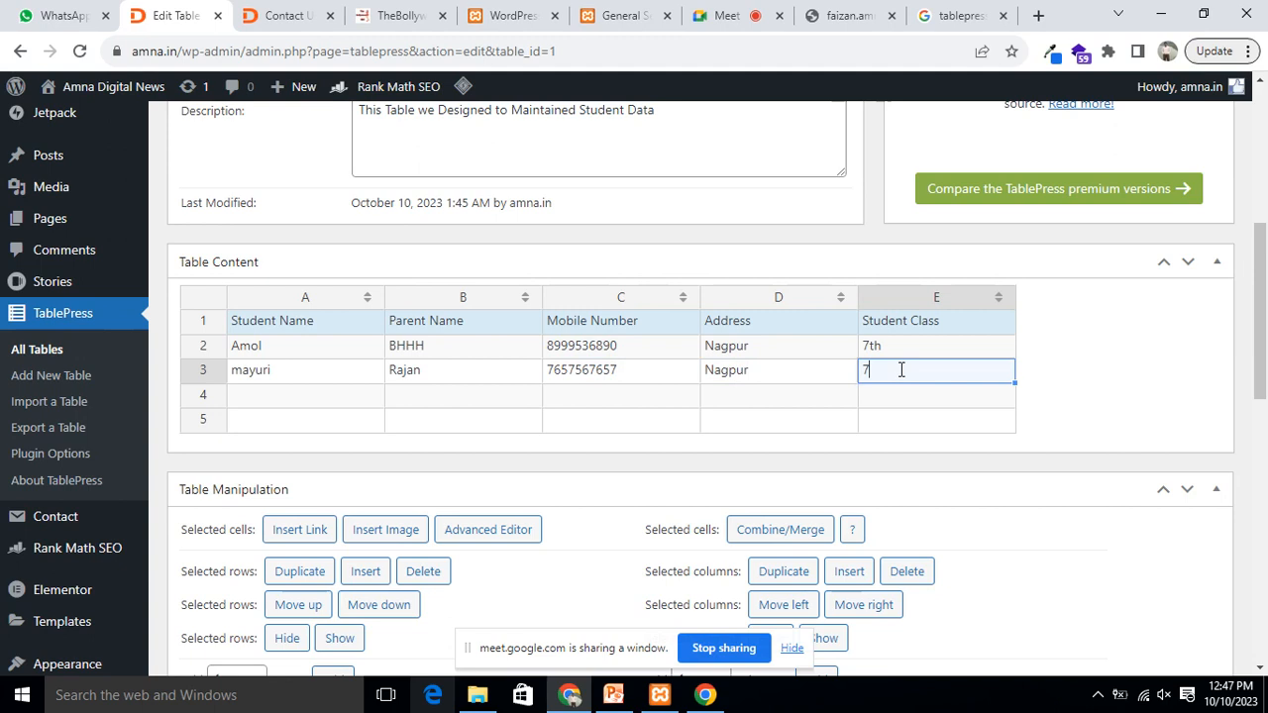
pyautogui.press('BackSpace')
pyautogui.write('8th')
pyautogui.scroll(-2, 1072, 332)
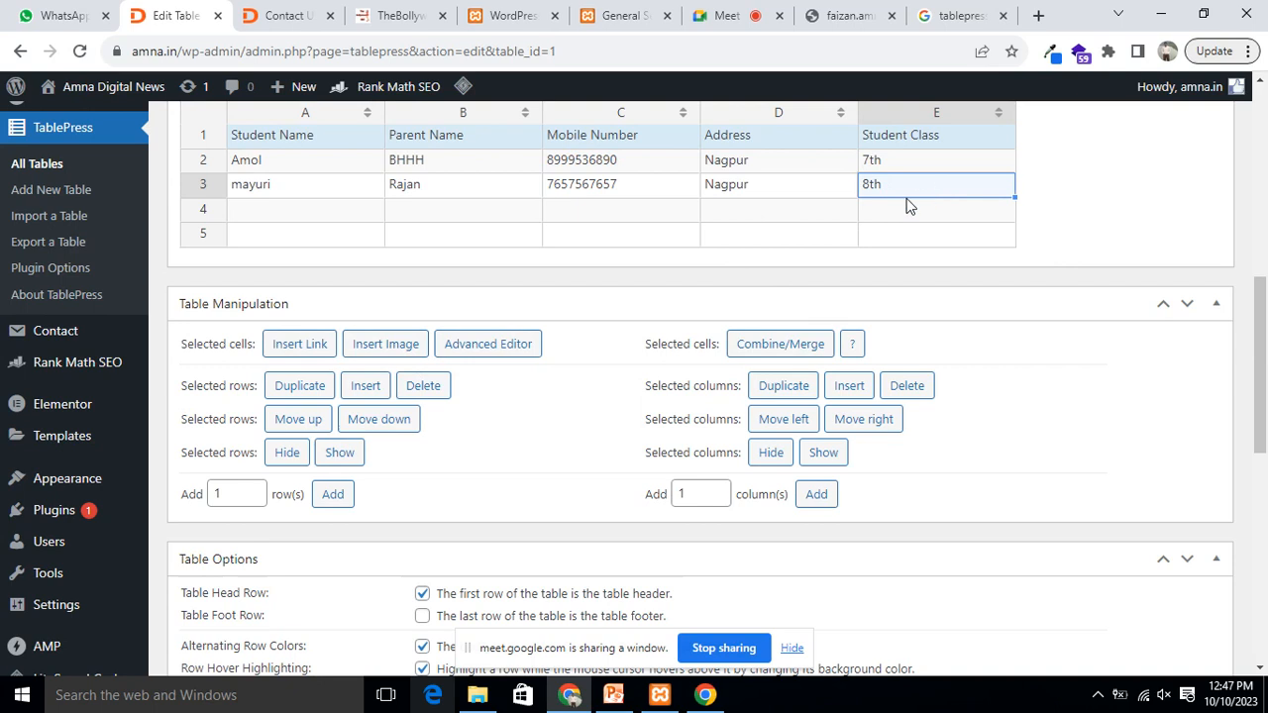
# Step: Fill row 4 with the fourth student's name, parent, mobile number, address and class 9th
pyautogui.click(289, 210)
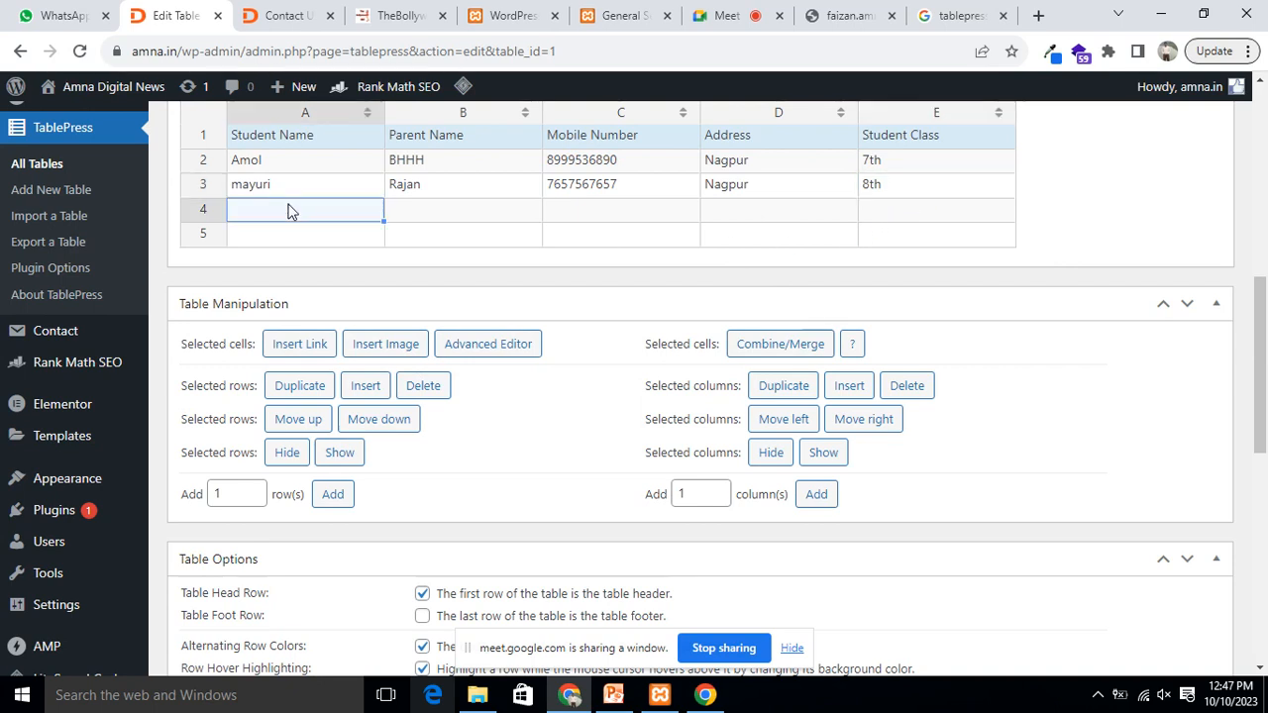
pyautogui.write('nutan')
pyautogui.click(423, 214)
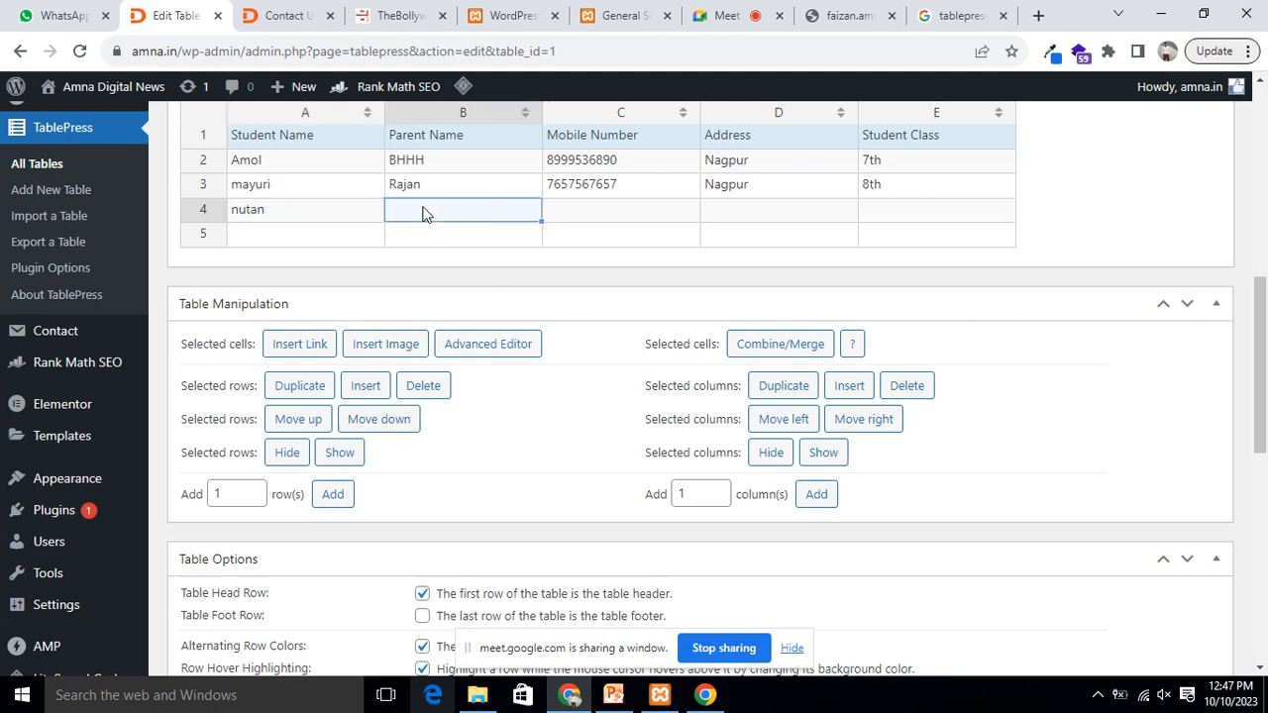
pyautogui.doubleClick(423, 212)
pyautogui.write('Jairaj')
pyautogui.click(579, 210)
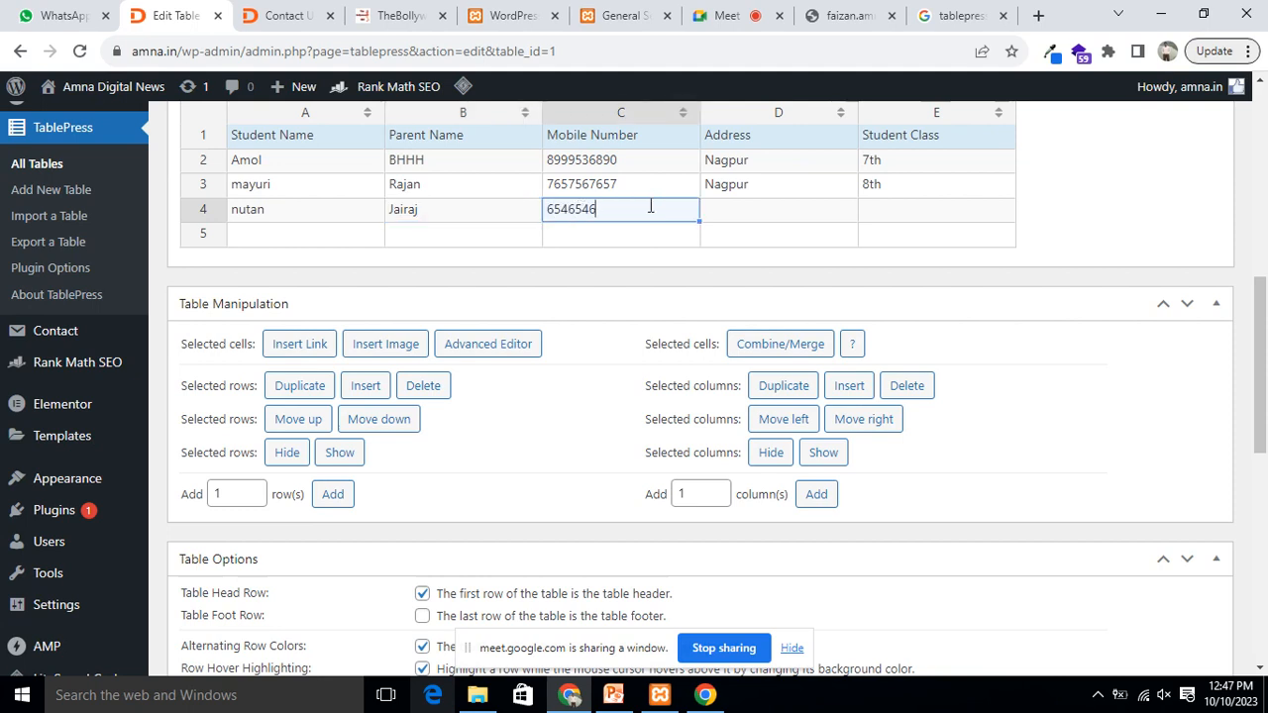
pyautogui.click(743, 210)
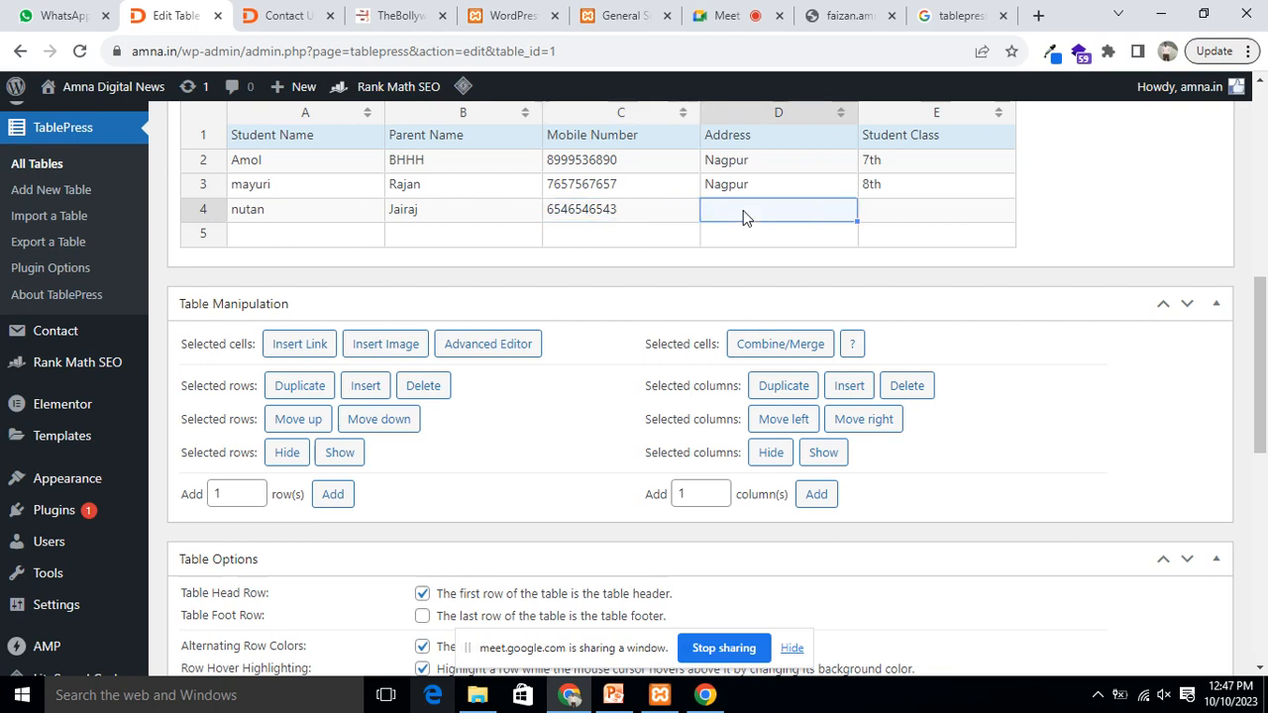
pyautogui.write('Nagpur')
pyautogui.click(889, 209)
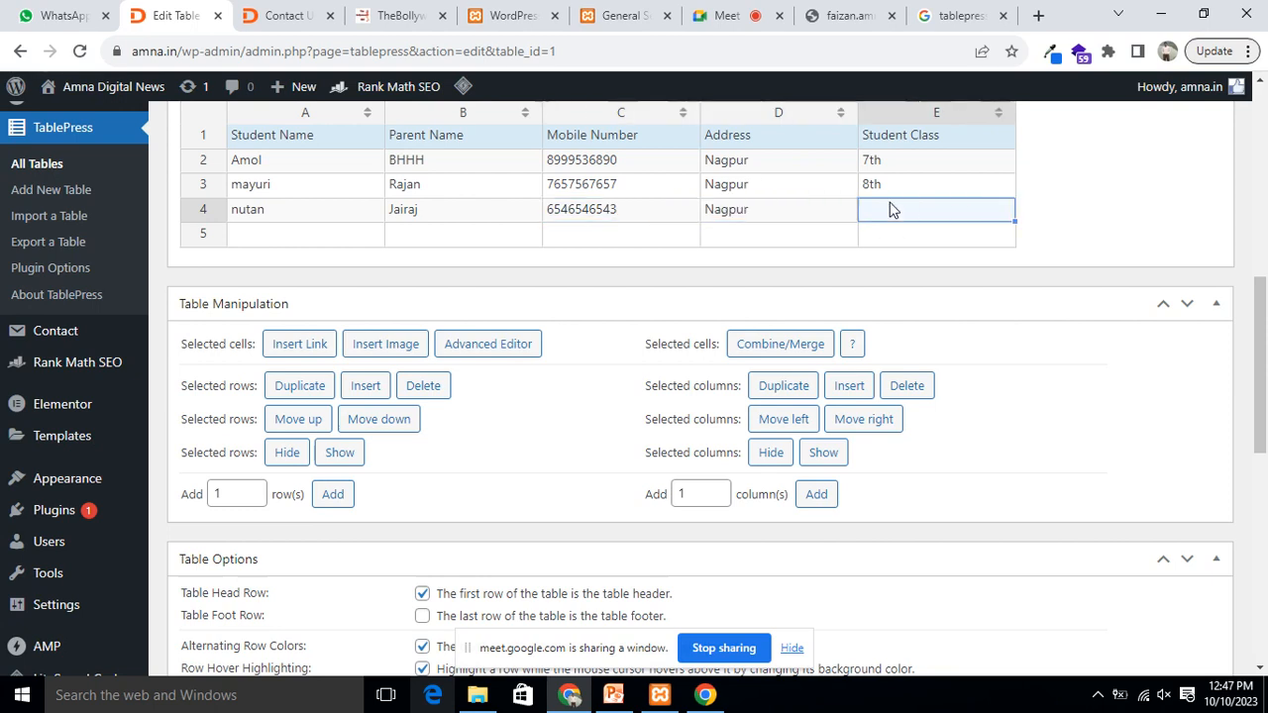
pyautogui.write('9th')
# Step: Fill row 5 with the fifth student's name, parent, mobile number, address and class 7th
pyautogui.click(260, 242)
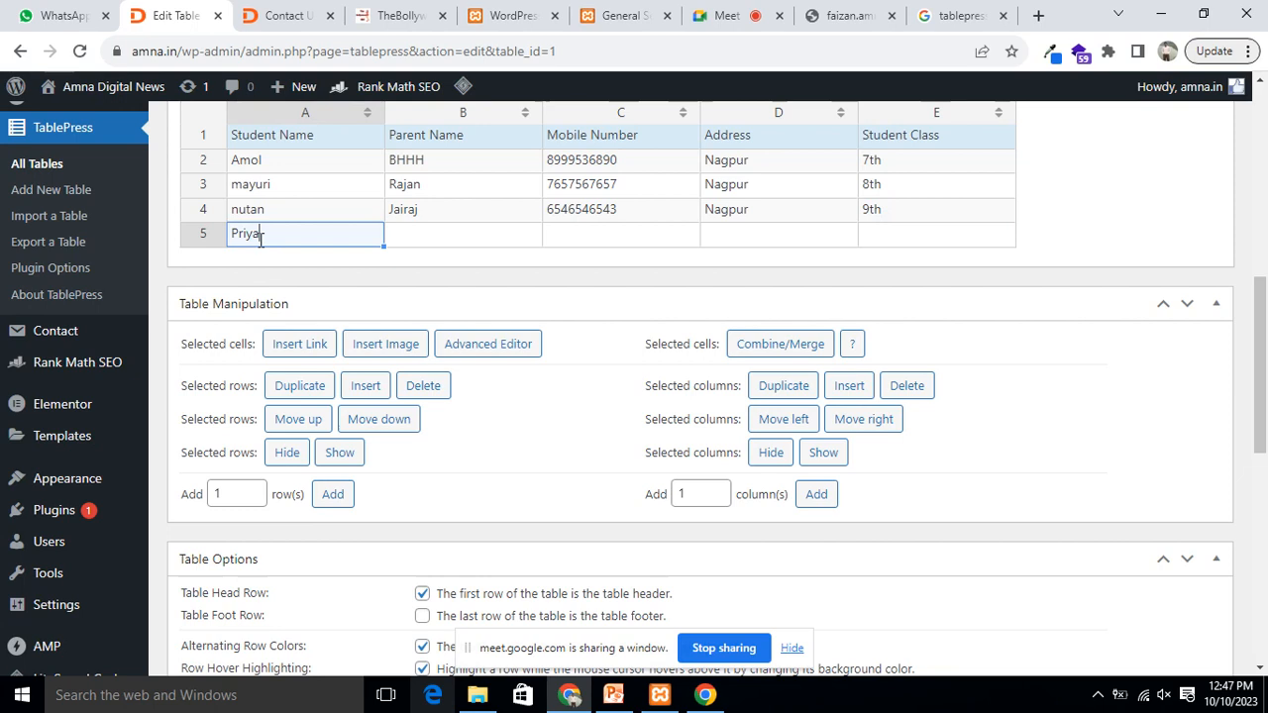
pyautogui.click(441, 237)
pyautogui.write('Amol')
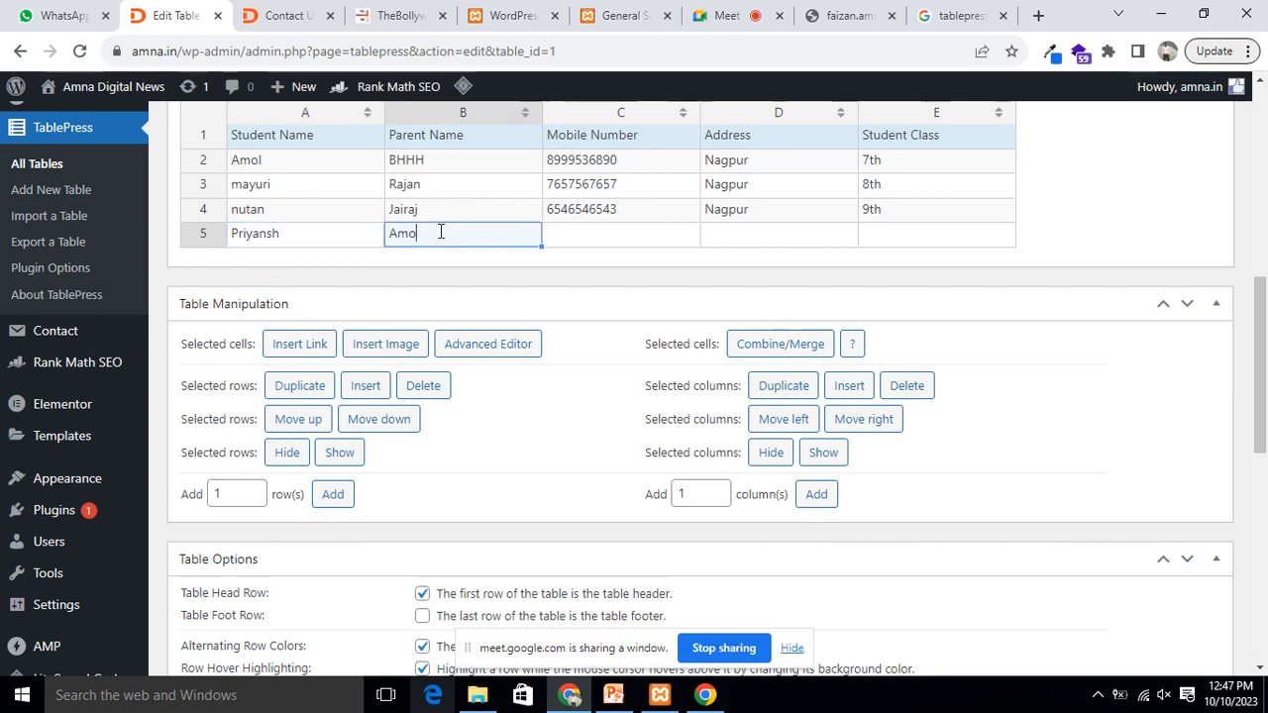
pyautogui.click(578, 239)
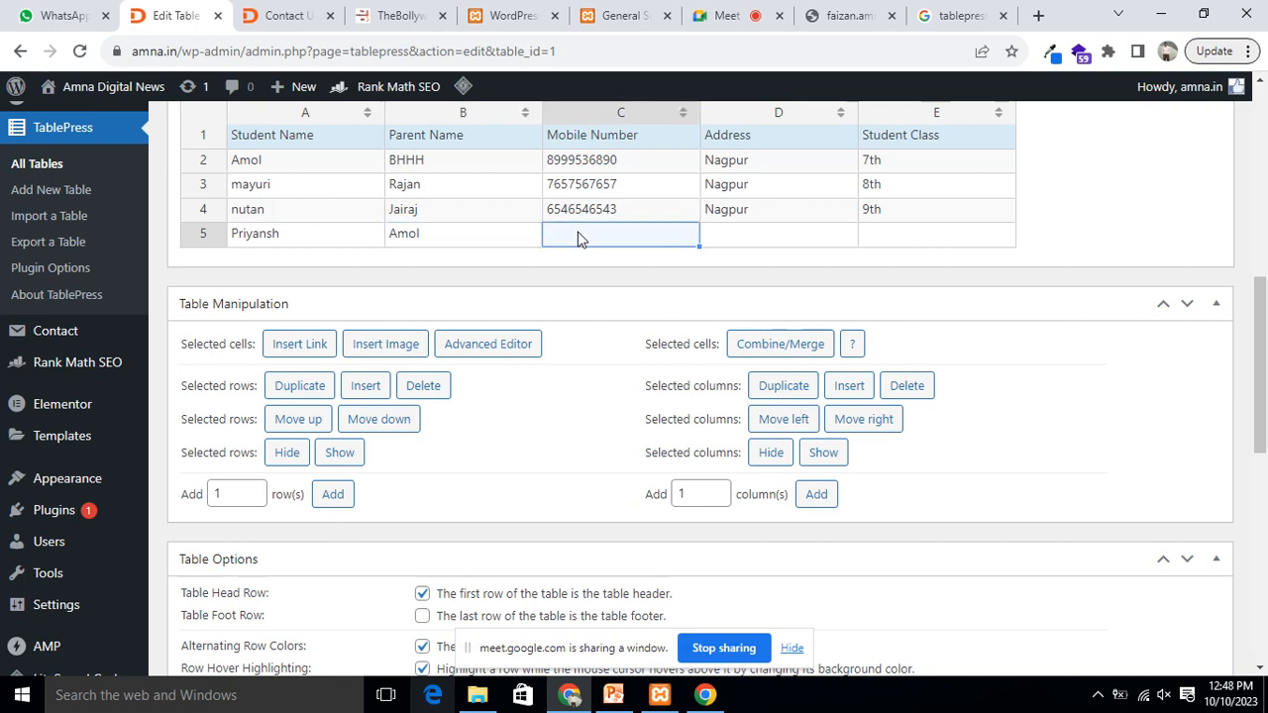
pyautogui.write('464')
pyautogui.write('88565')
pyautogui.click(754, 242)
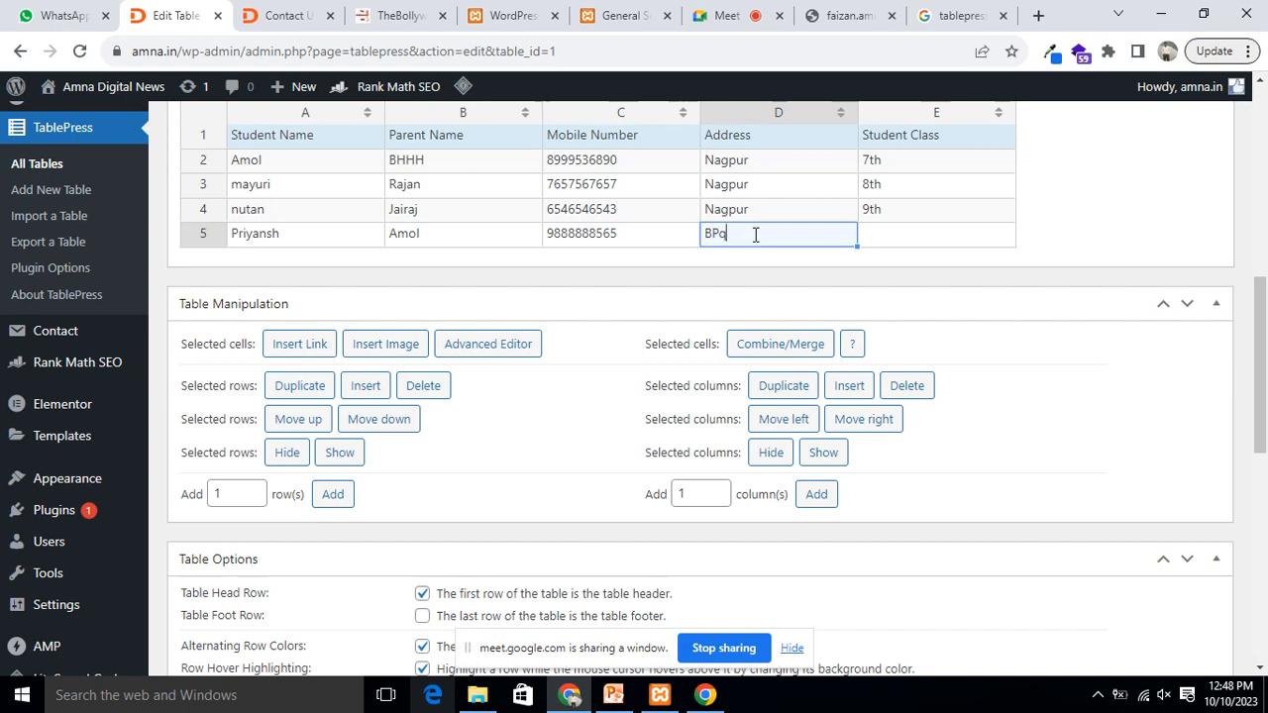
pyautogui.click(886, 235)
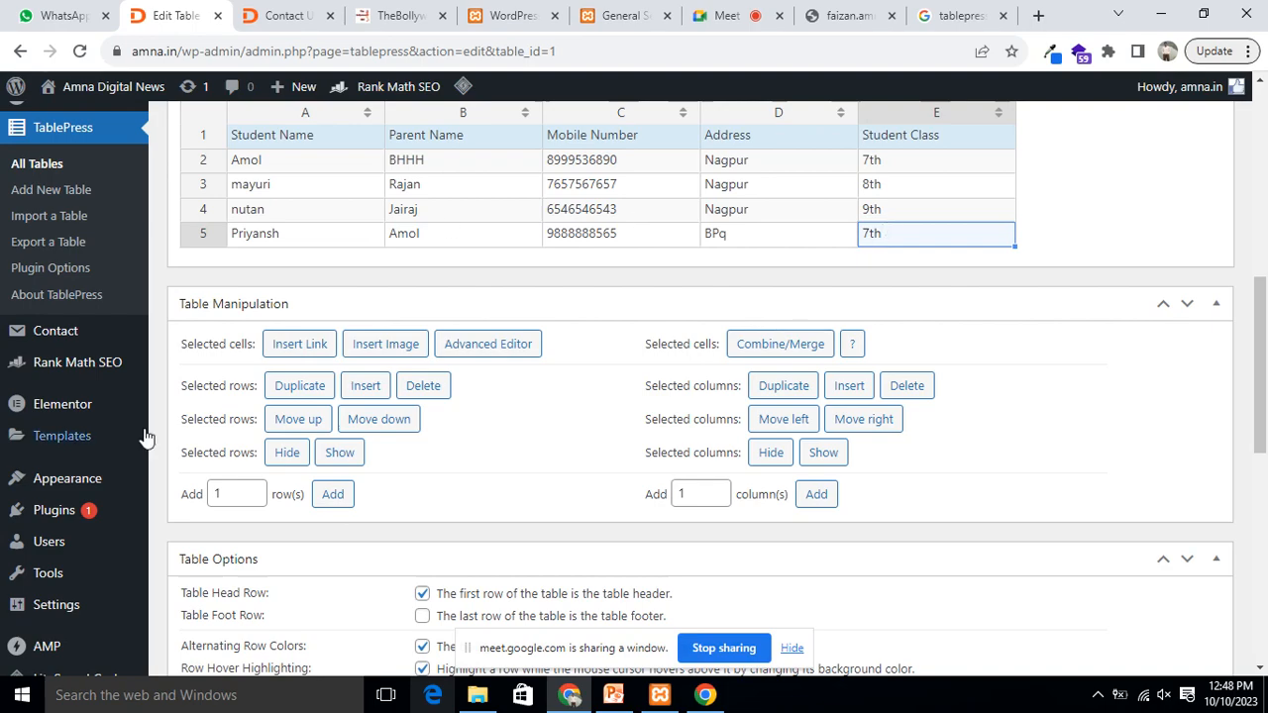
pyautogui.scroll(4, 524, 281)
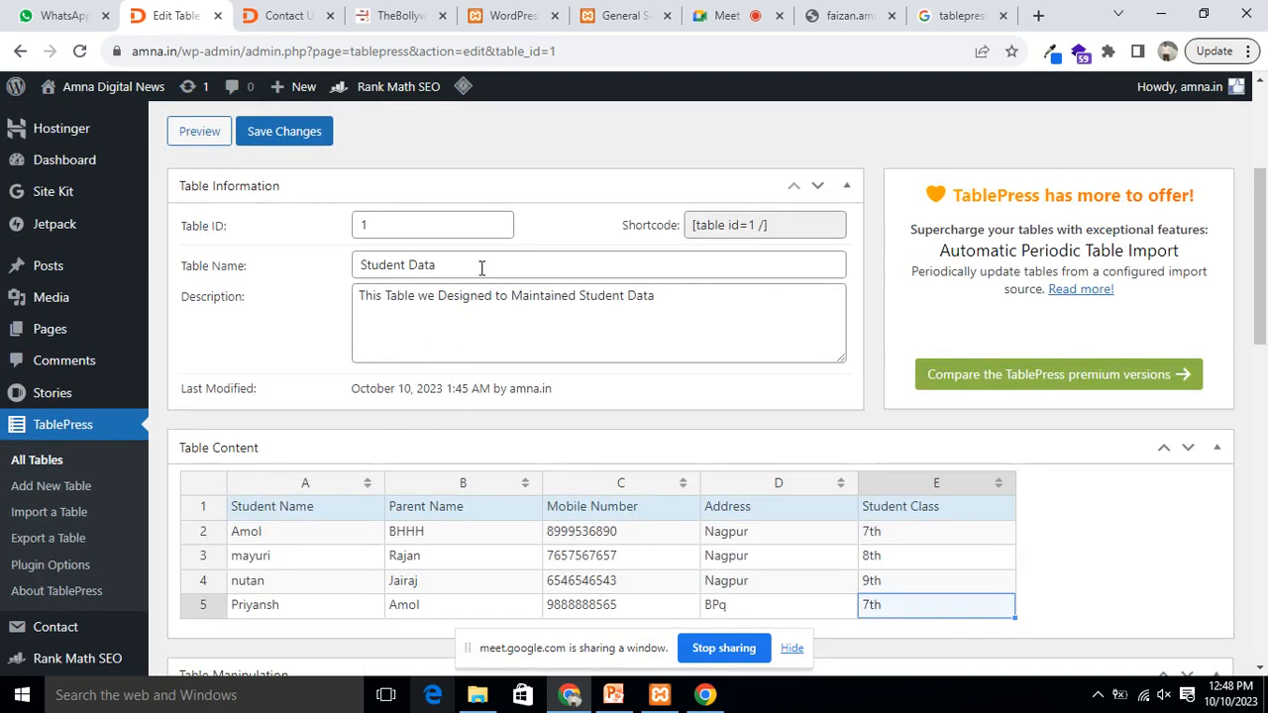
# Step: Append two empty rows below the student entries, then select the student rows A2–E5
pyautogui.scroll(-3, 446, 312)
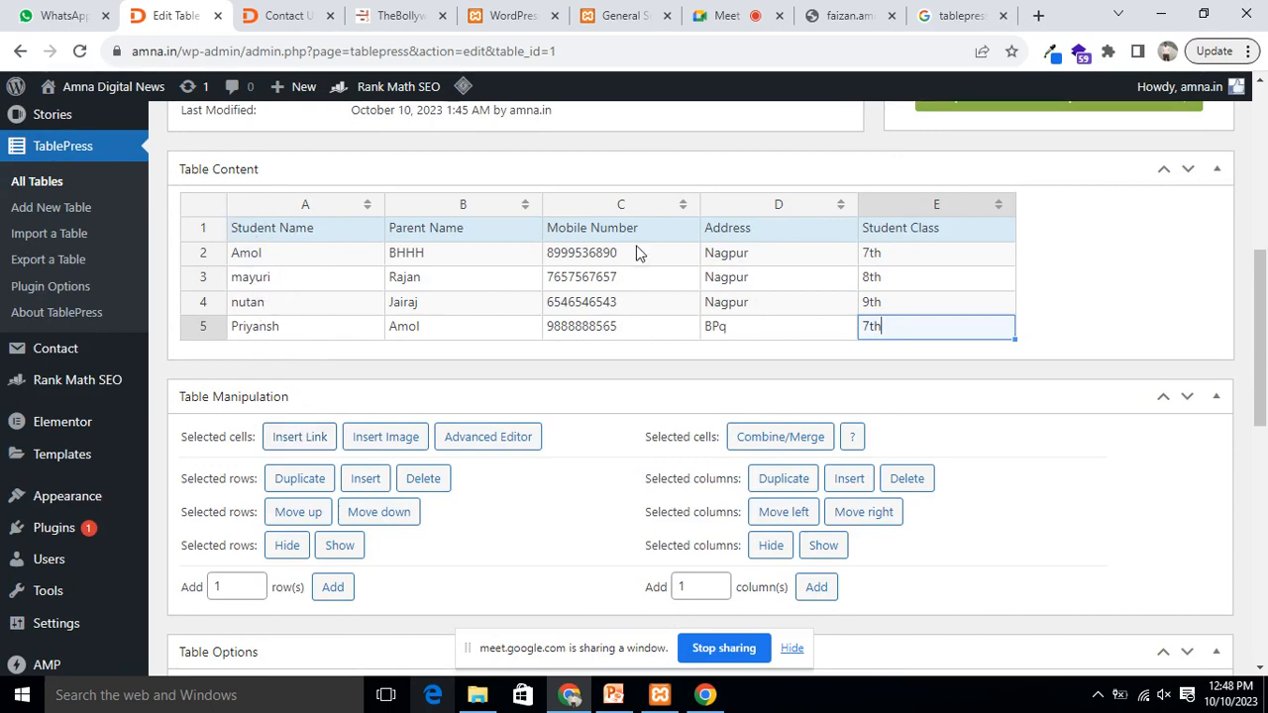
pyautogui.scroll(-3, 1089, 267)
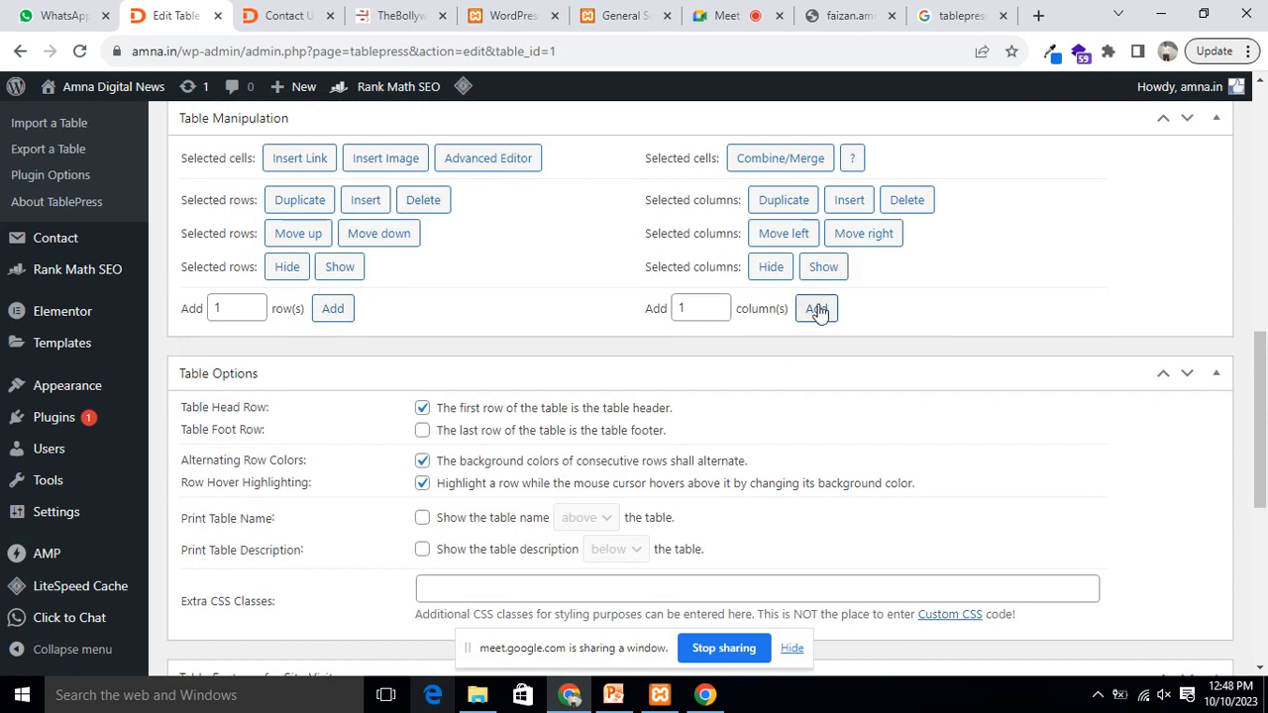
pyautogui.click(335, 310)
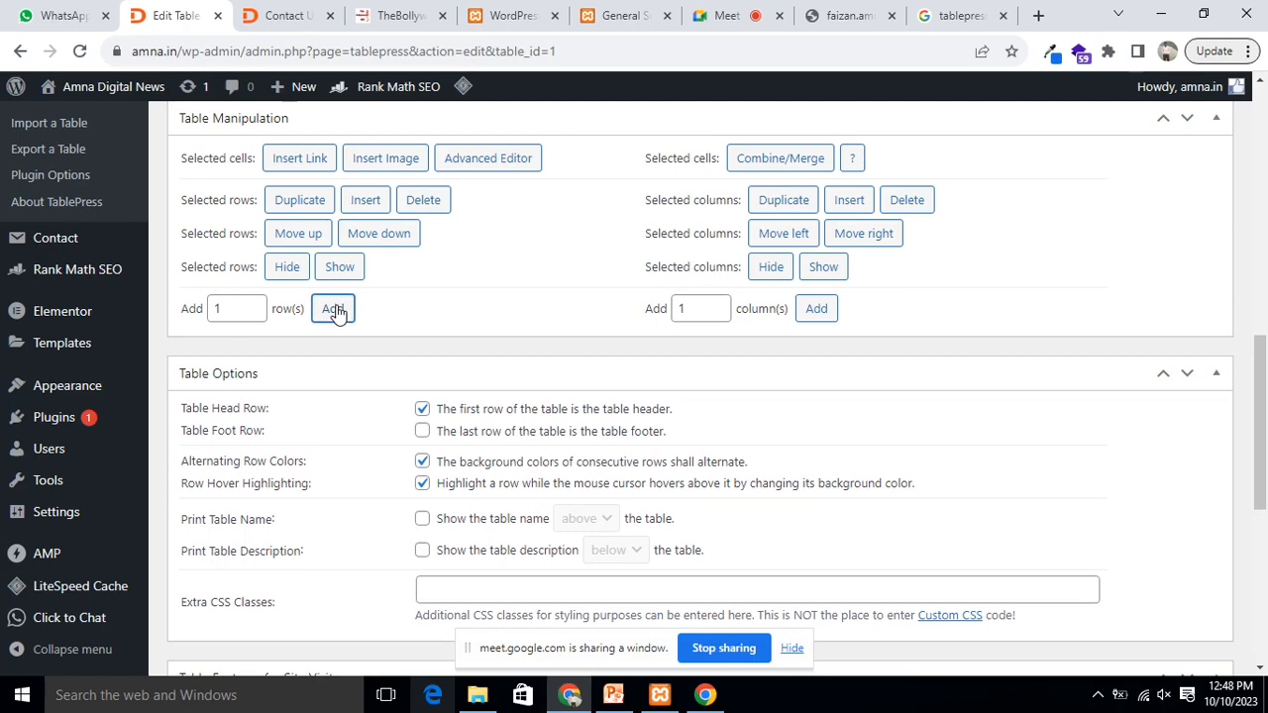
pyautogui.scroll(5, 538, 406)
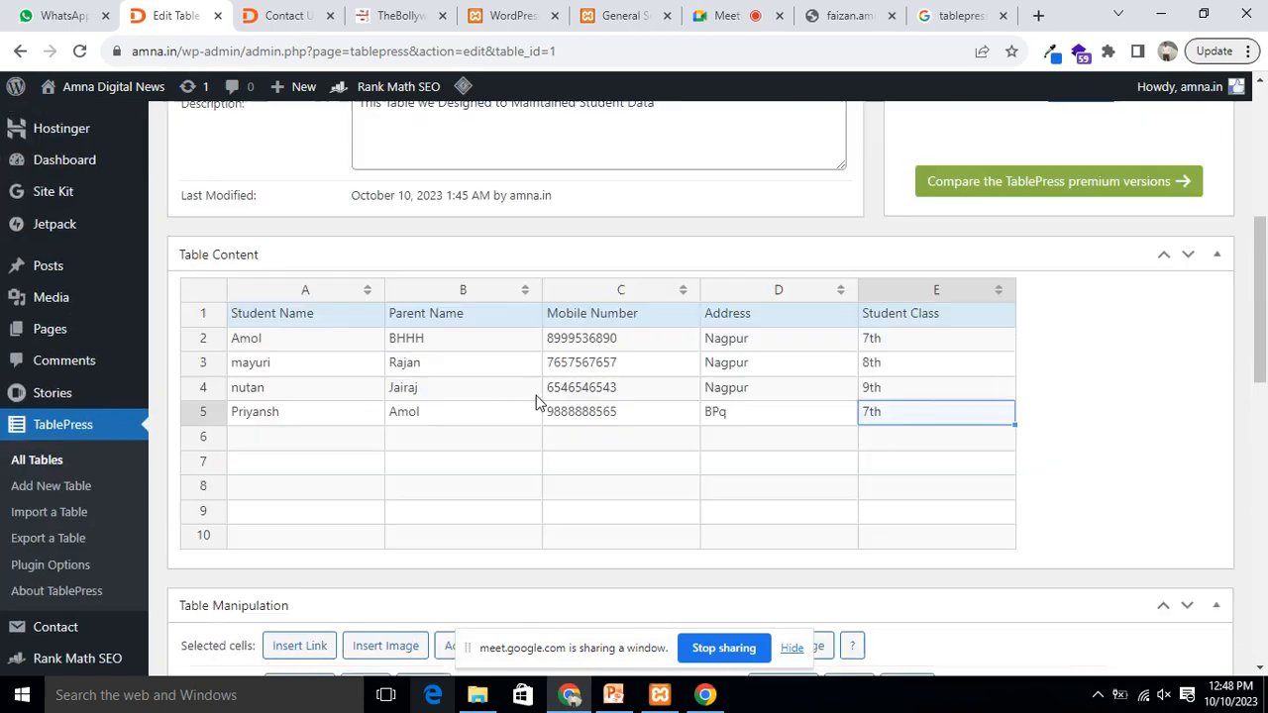
pyautogui.scroll(2, 536, 401)
pyautogui.scroll(-4, 535, 394)
pyautogui.scroll(-5, 264, 314)
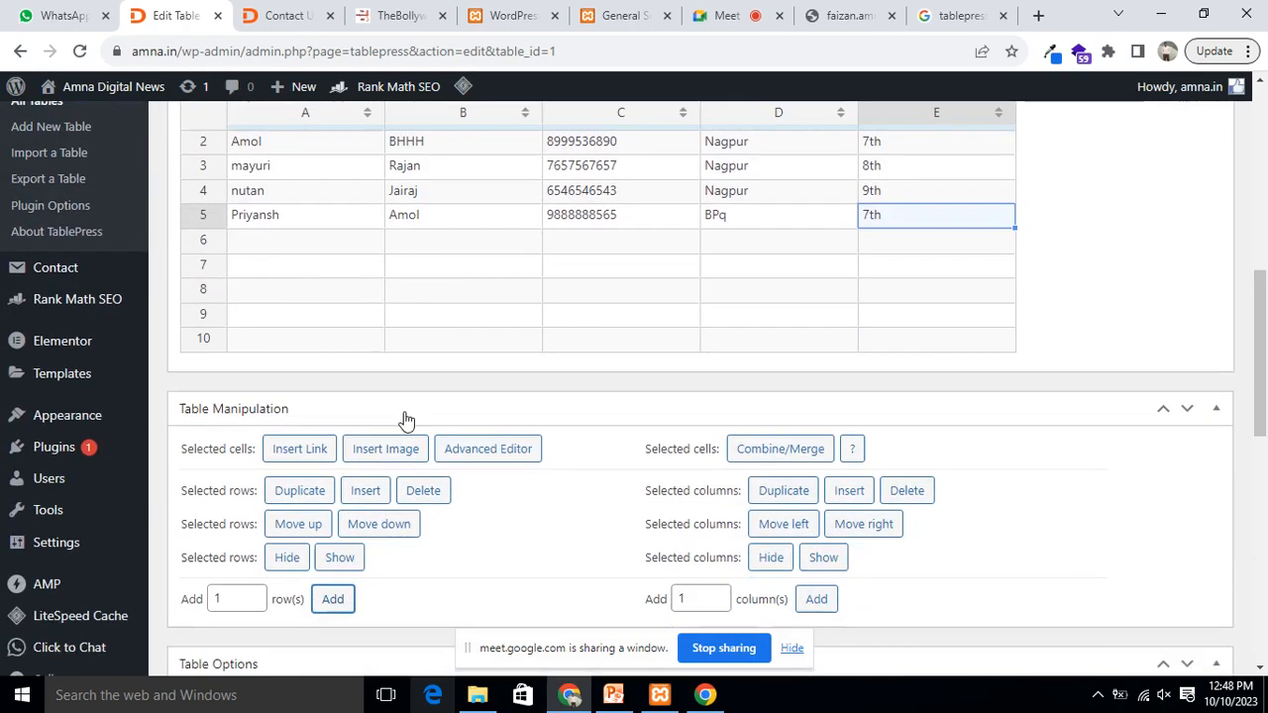
pyautogui.click(335, 216)
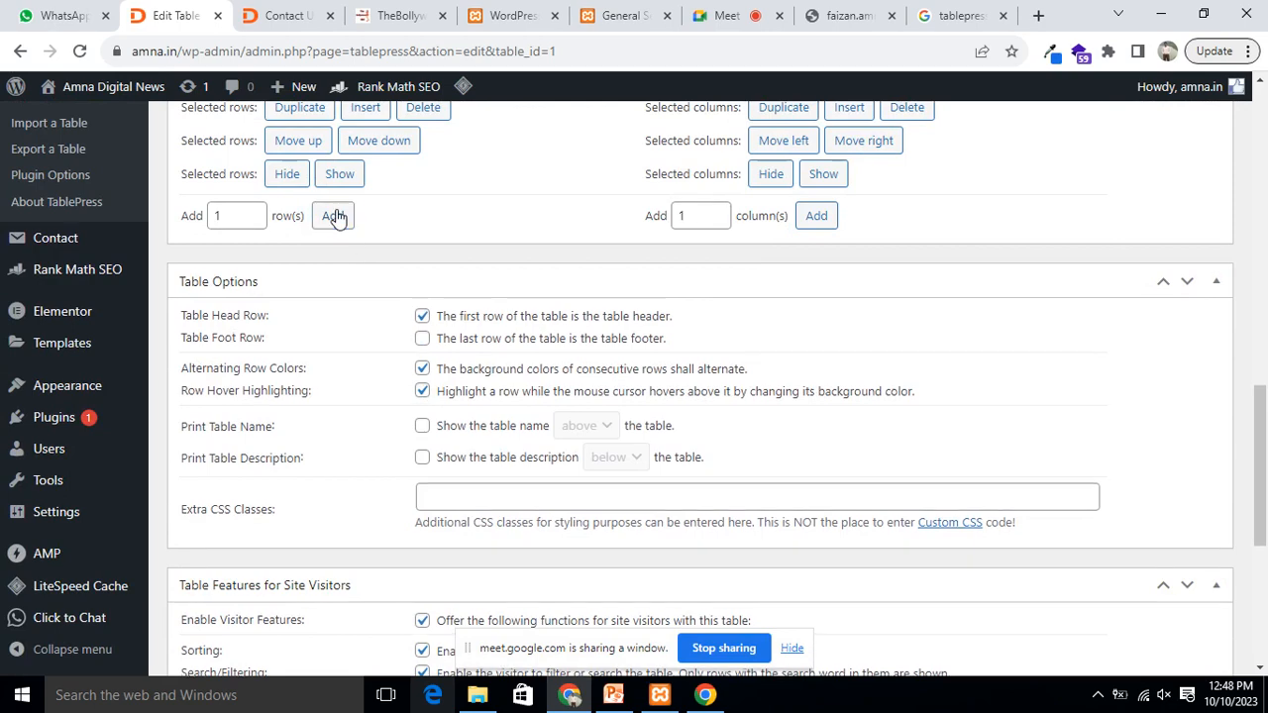
pyautogui.scroll(9, 552, 353)
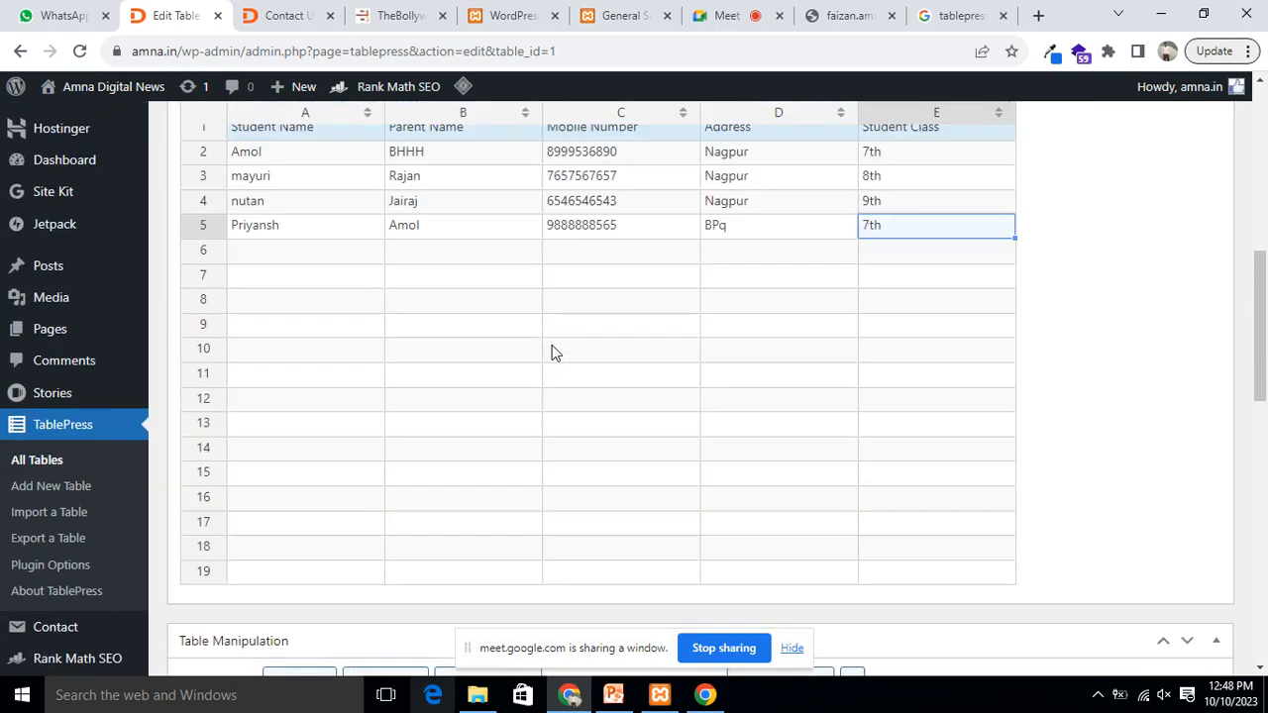
pyautogui.moveTo(232, 379); pyautogui.dragTo(899, 458)
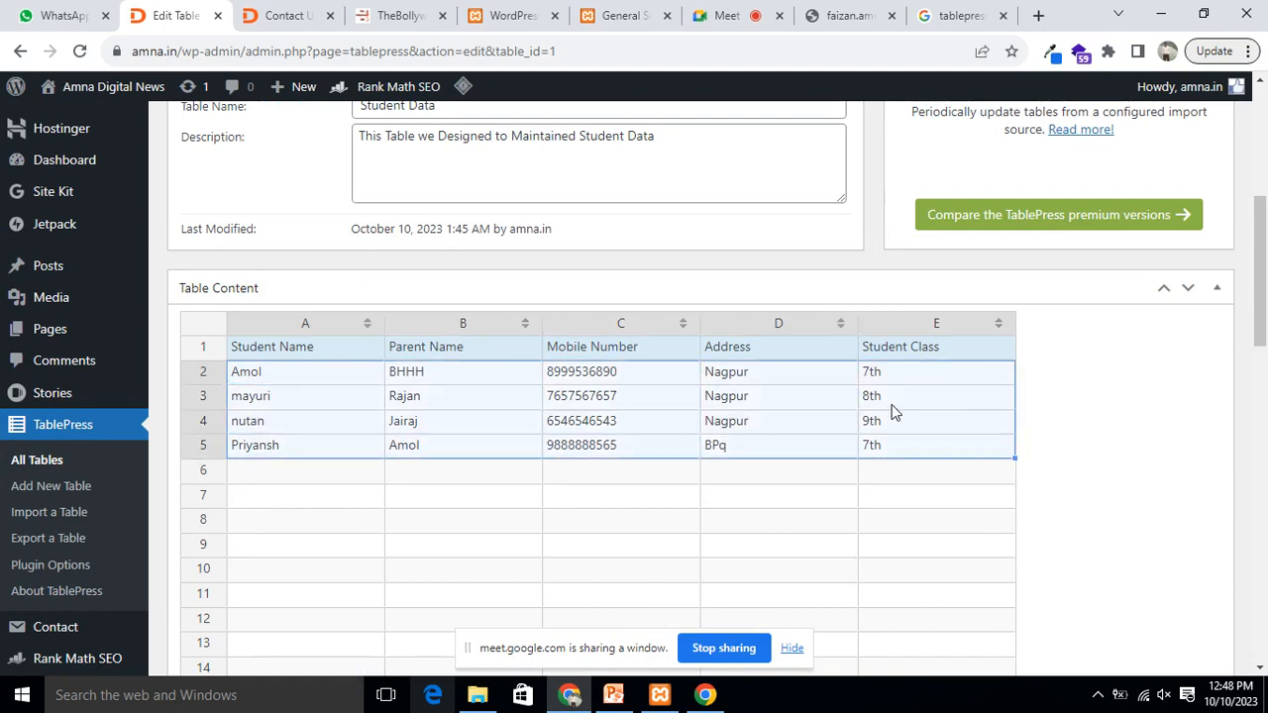
# Step: Enter 'table press' in cell A6, then clear the cell again
pyautogui.rightClick(891, 409)
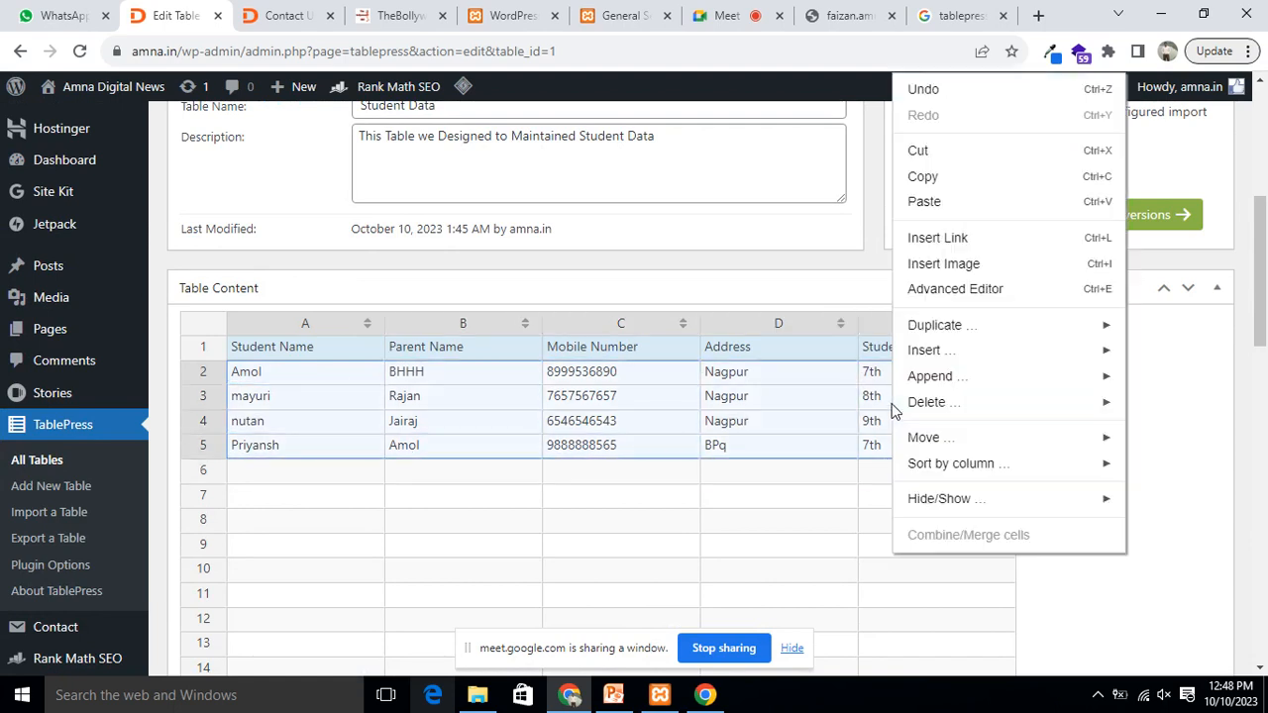
pyautogui.click(934, 328)
pyautogui.click(260, 472)
pyautogui.write('table press')
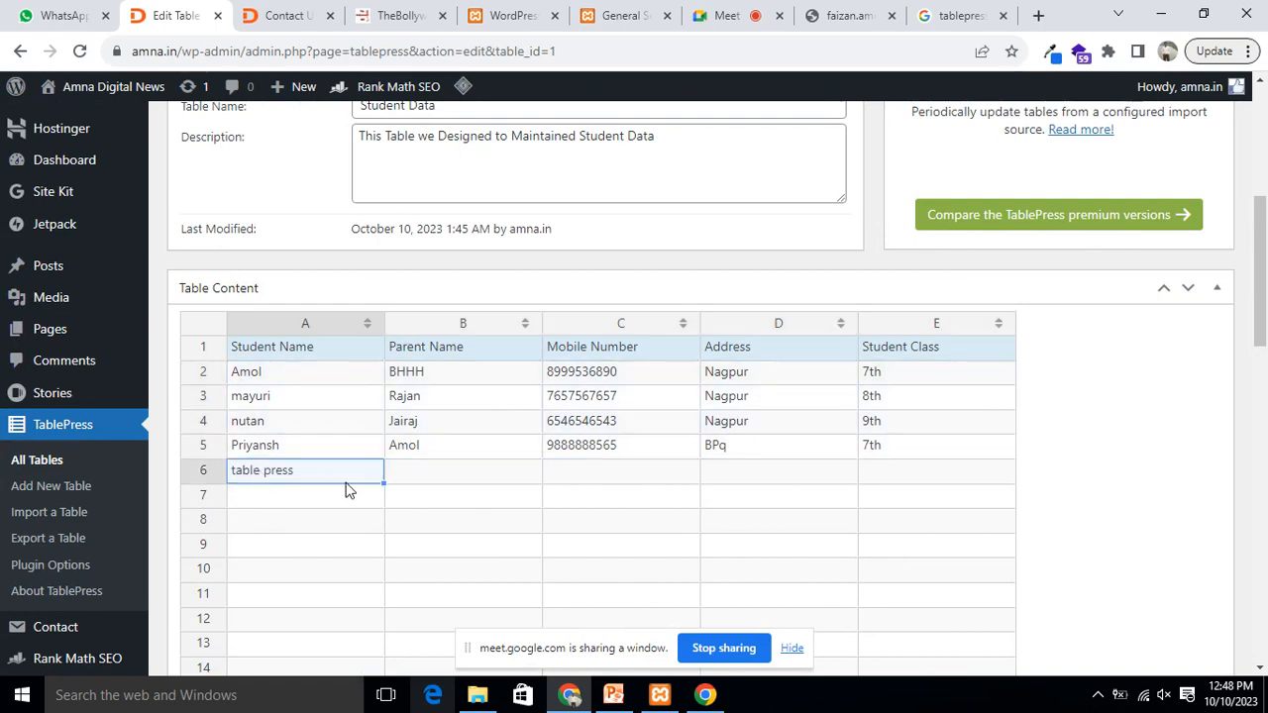
pyautogui.press('Delete')
pyautogui.hotkey('ctrl', 'z')
pyautogui.click(444, 479)
pyautogui.click(285, 485)
pyautogui.press('Delete')
pyautogui.click(633, 495)
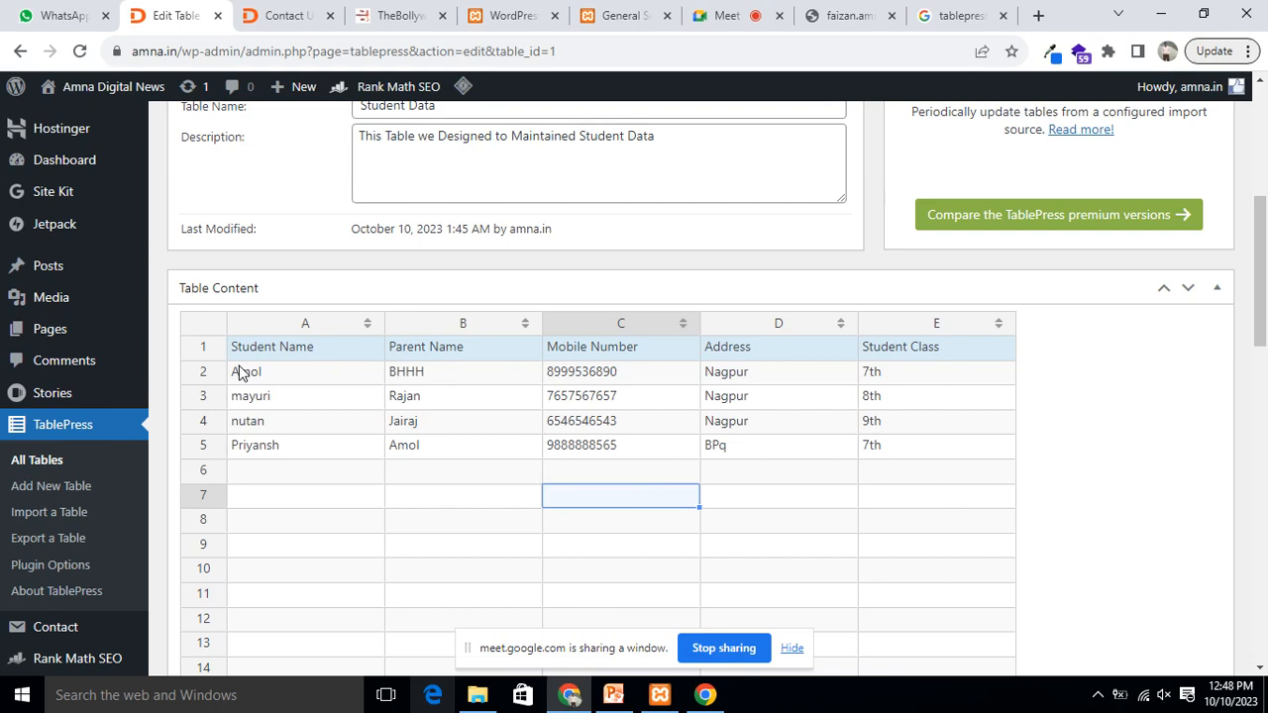
# Step: Duplicate student rows 2–5 with the Duplicate rows option
pyautogui.click(203, 377)
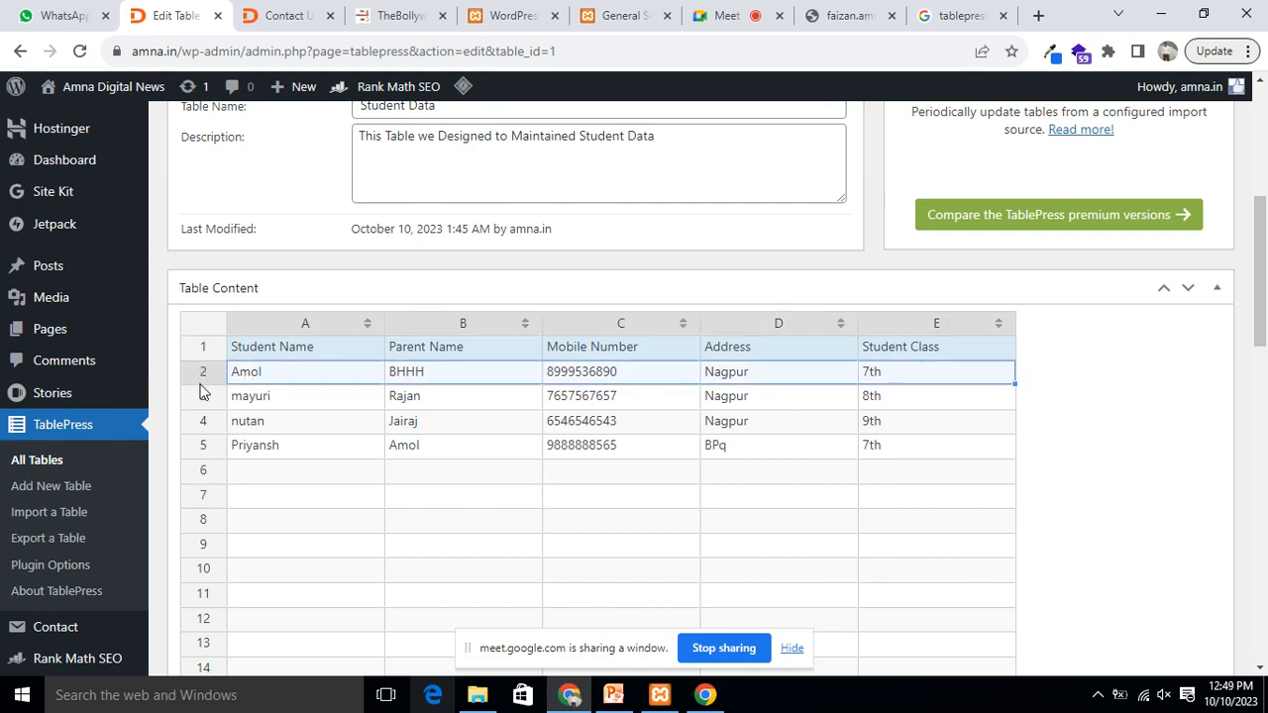
pyautogui.moveTo(197, 372); pyautogui.dragTo(221, 445)
pyautogui.rightClick(200, 375)
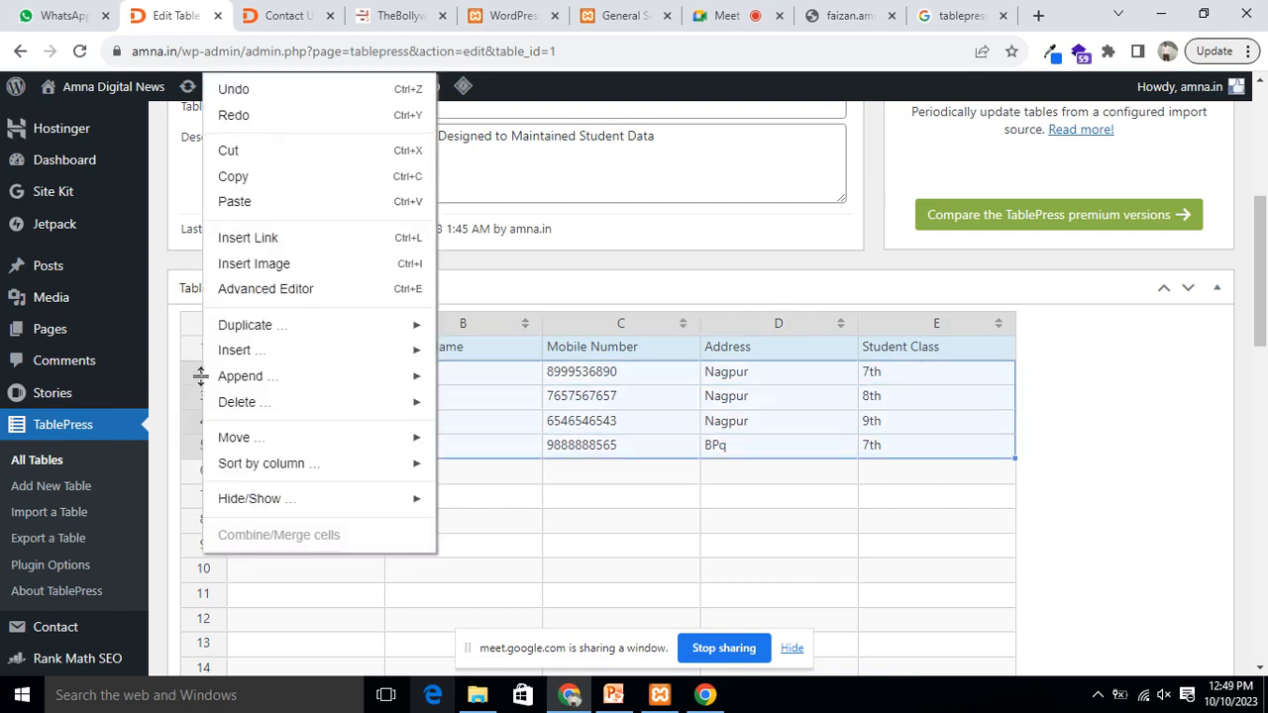
pyautogui.moveTo(369, 329)
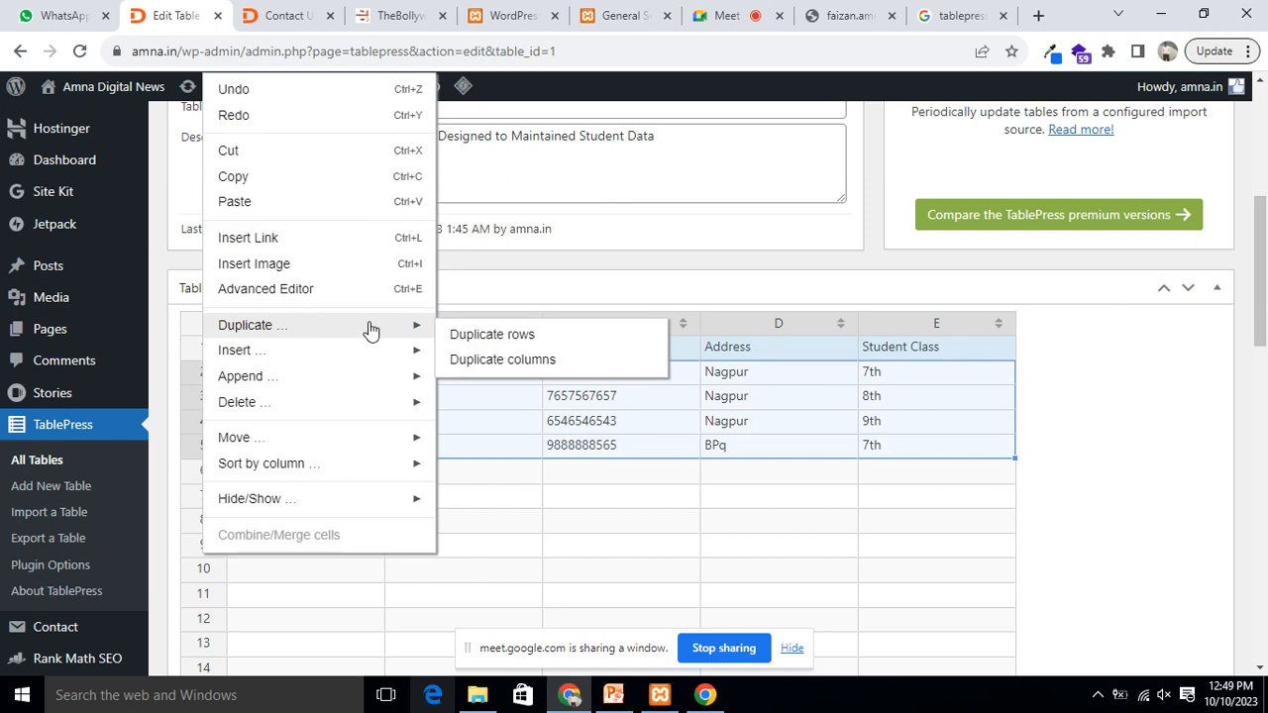
pyautogui.click(504, 339)
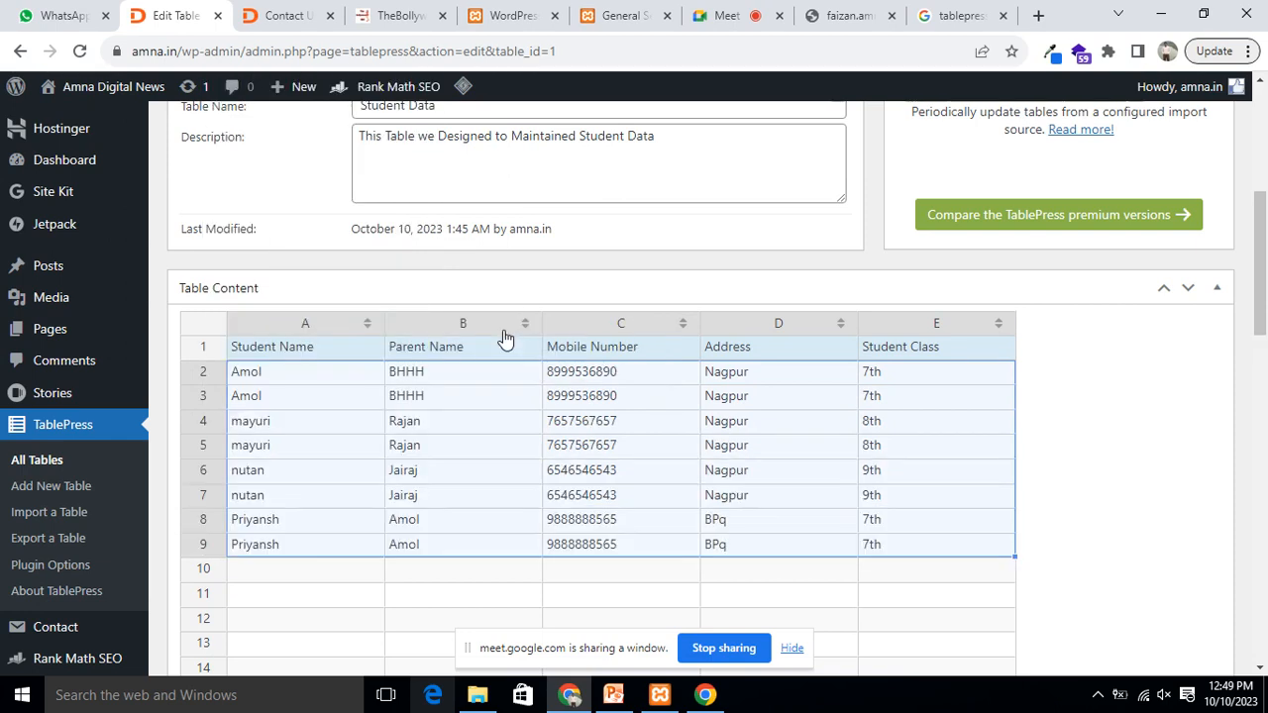
pyautogui.scroll(-2, 436, 564)
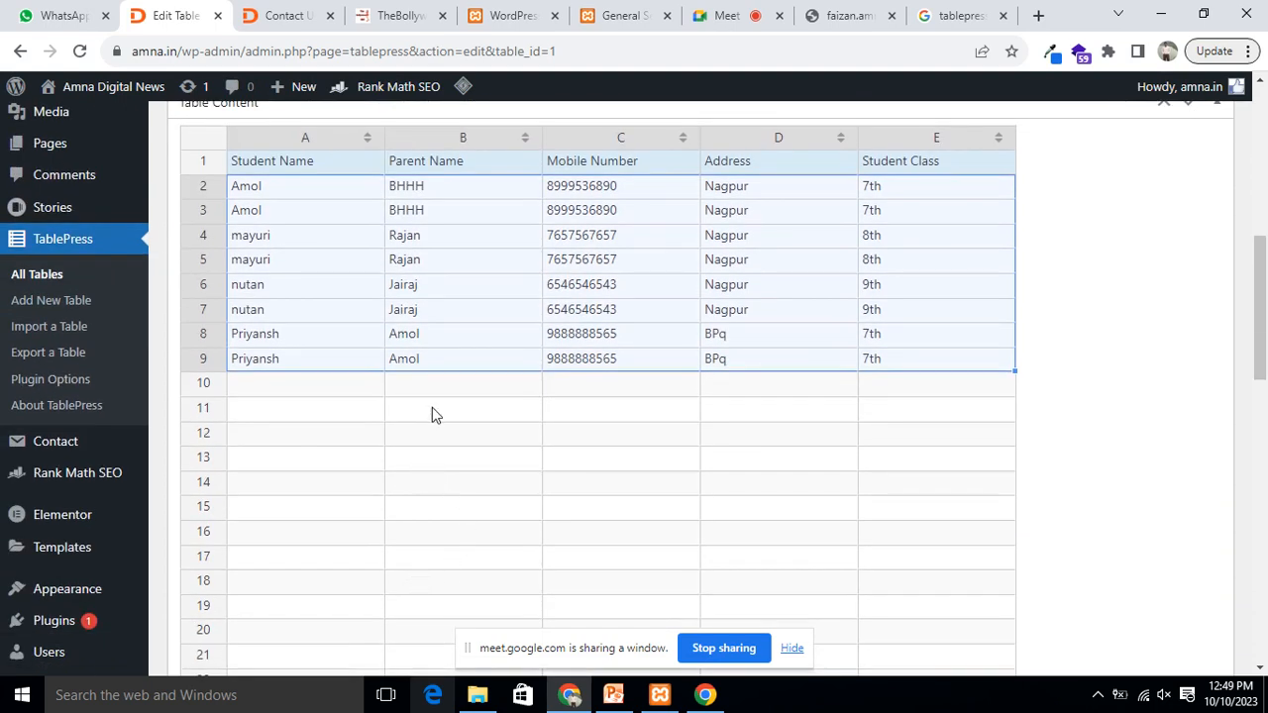
pyautogui.click(458, 405)
# Step: Duplicate the empty row 10
pyautogui.click(206, 385)
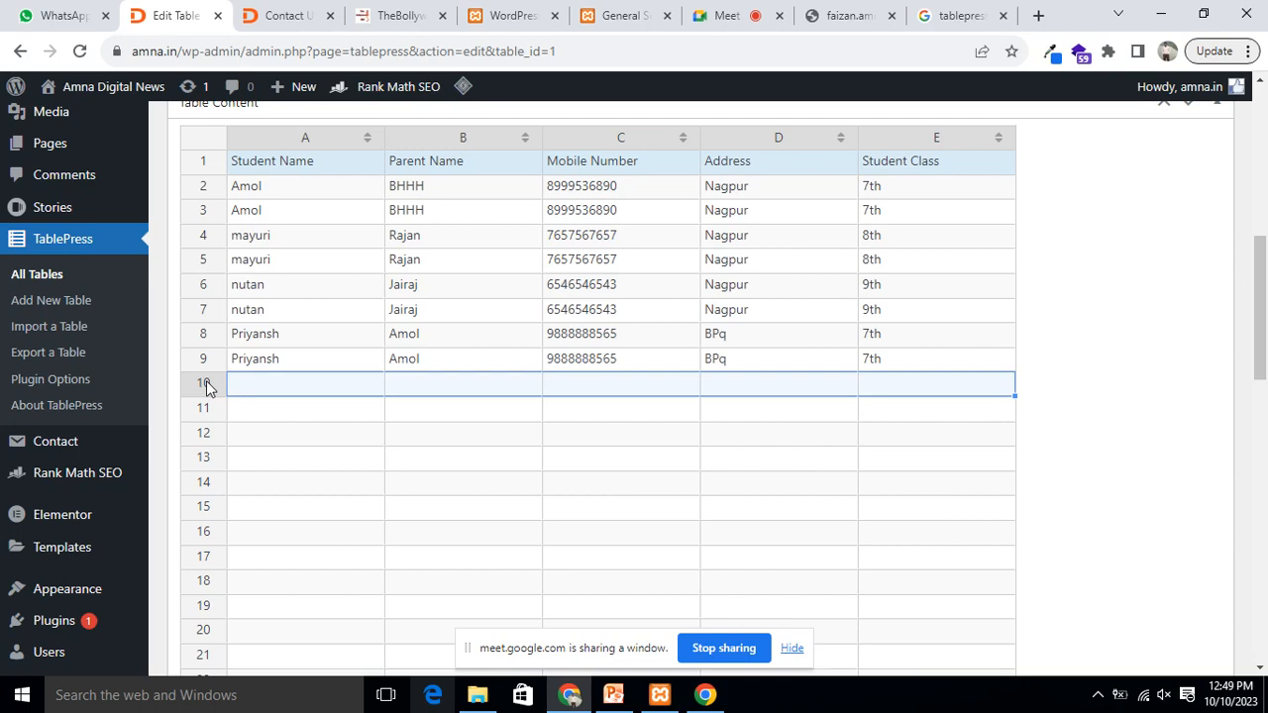
pyautogui.rightClick(207, 388)
pyautogui.moveTo(317, 324)
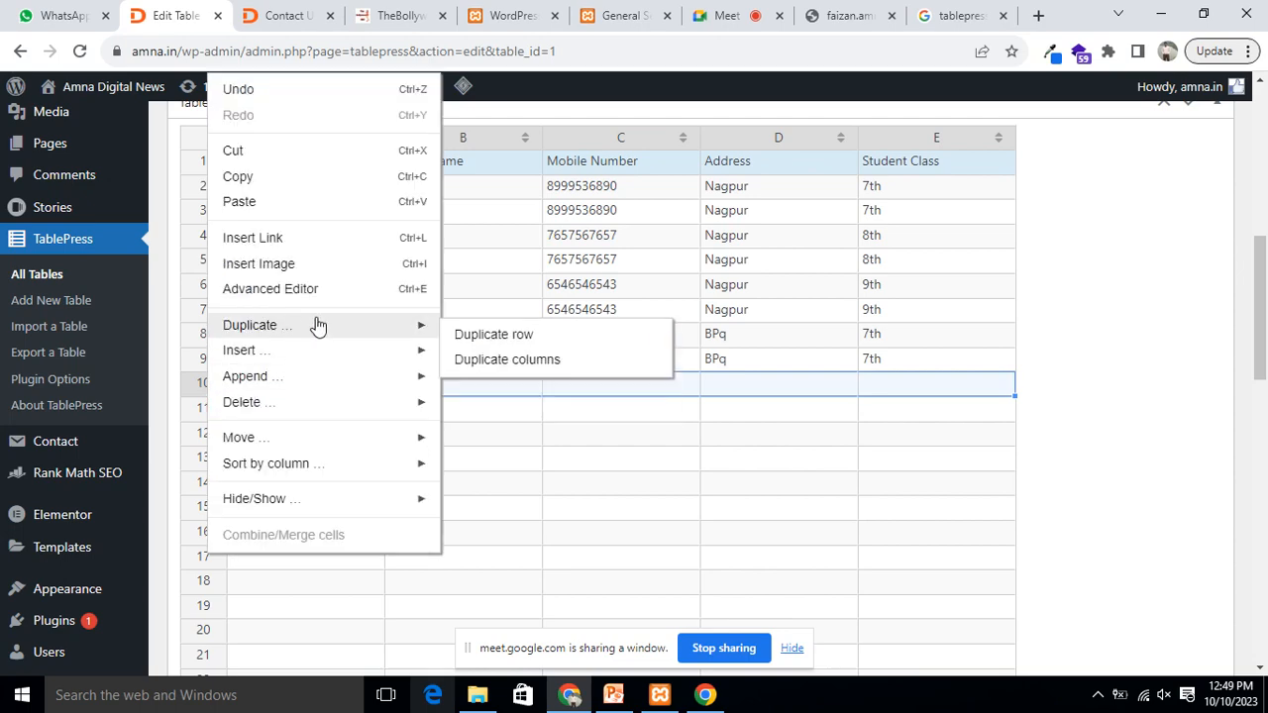
pyautogui.click(524, 338)
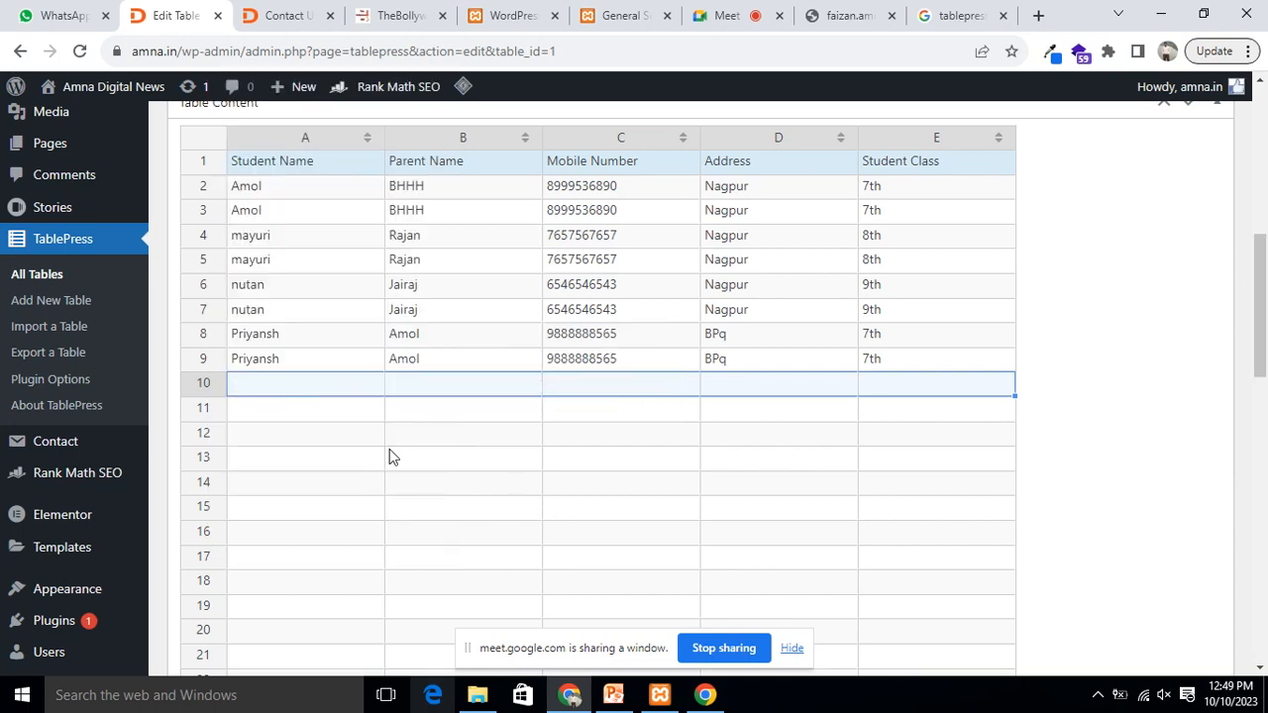
pyautogui.scroll(3, 427, 412)
pyautogui.scroll(-5, 501, 416)
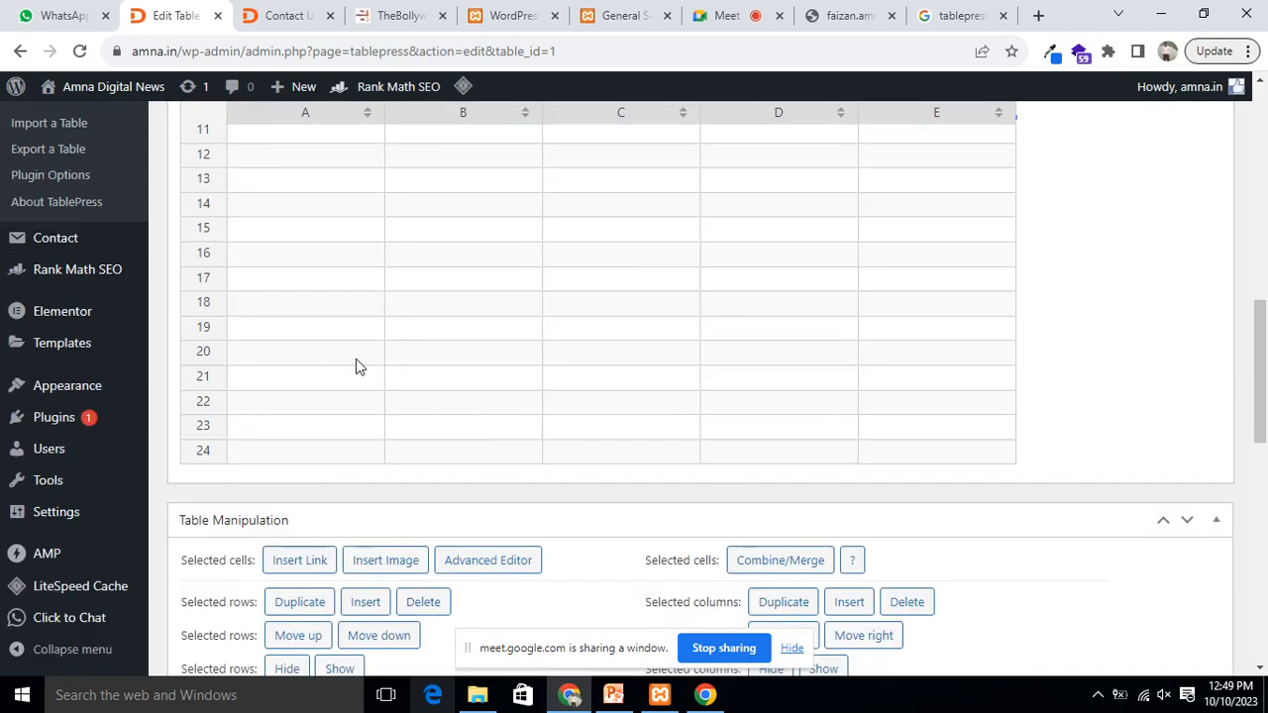
# Step: Select several blocks of student cells to review the duplicated entries, including row 8's address cell
pyautogui.click(356, 359)
pyautogui.scroll(3, 495, 460)
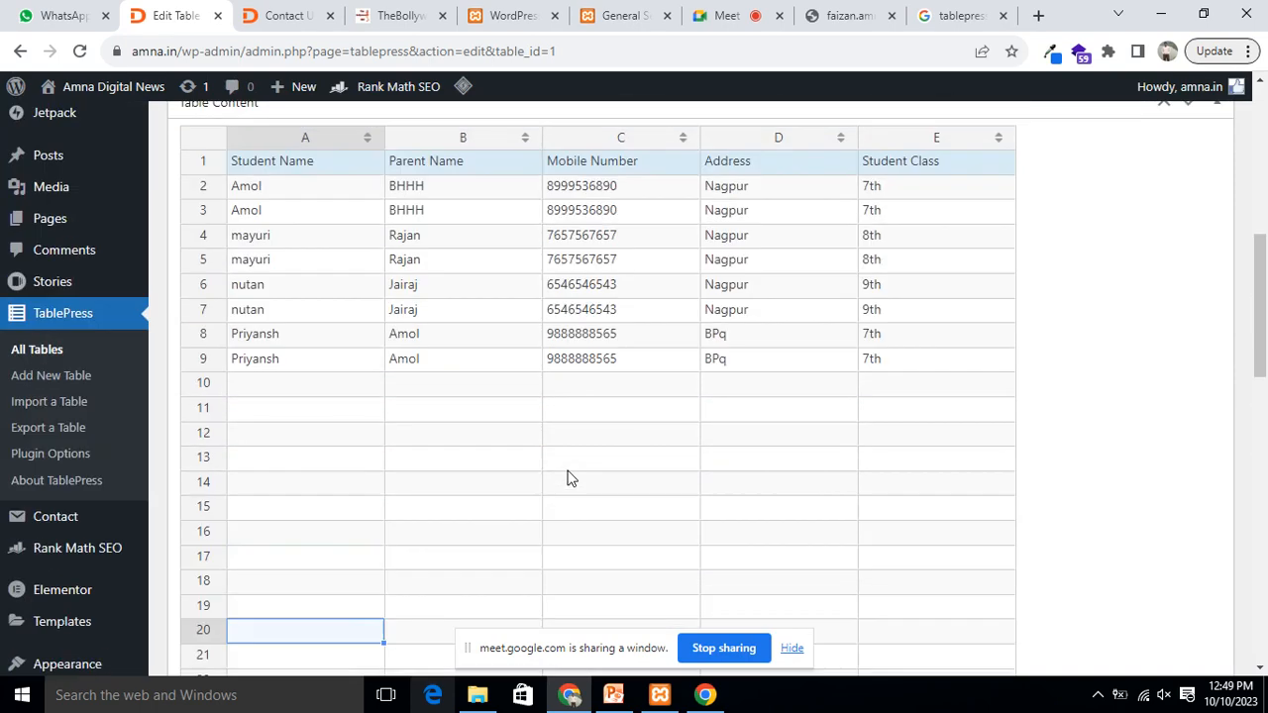
pyautogui.click(238, 190)
pyautogui.click(888, 364)
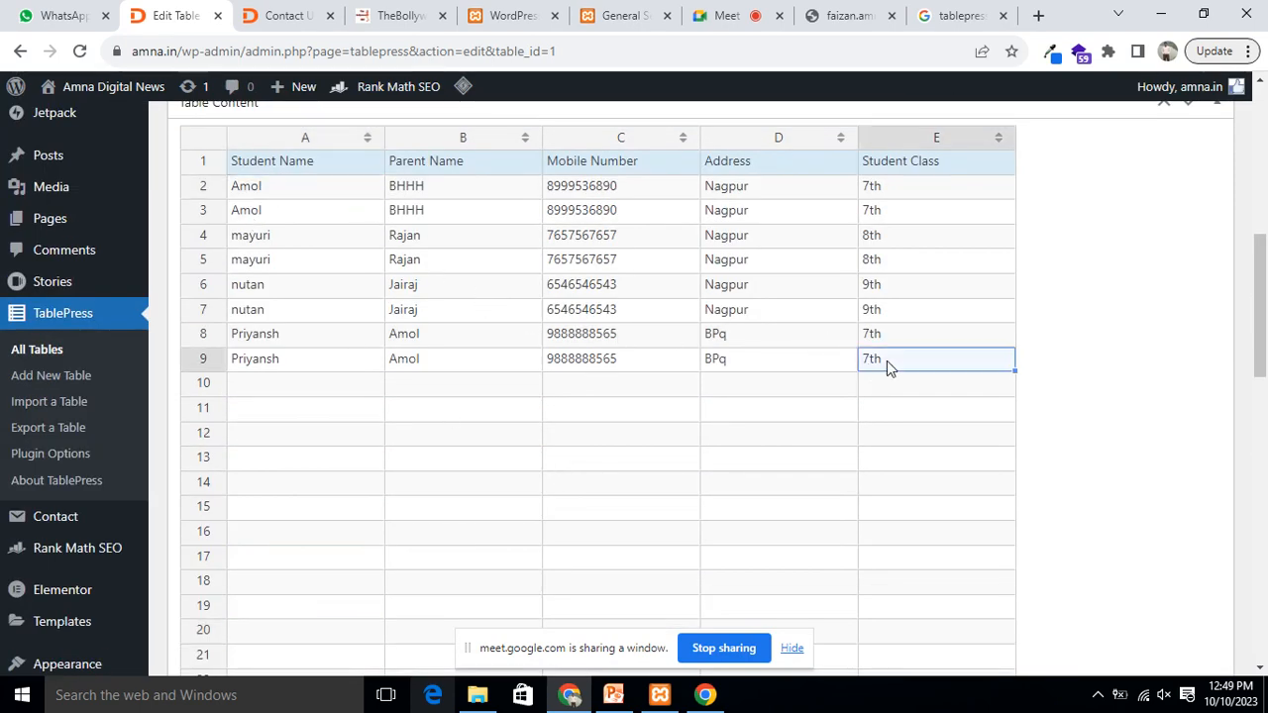
pyautogui.moveTo(235, 188); pyautogui.dragTo(419, 213)
pyautogui.moveTo(641, 254); pyautogui.dragTo(792, 308)
pyautogui.click(834, 335)
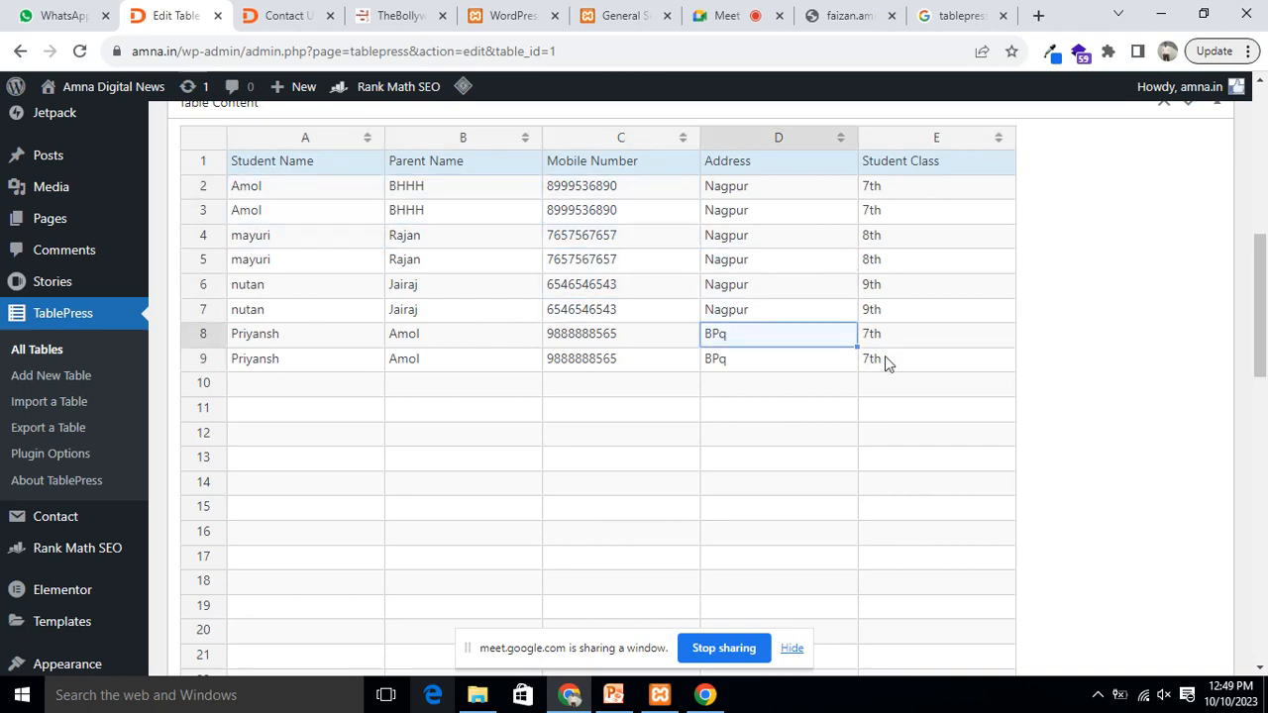
pyautogui.scroll(-3, 891, 381)
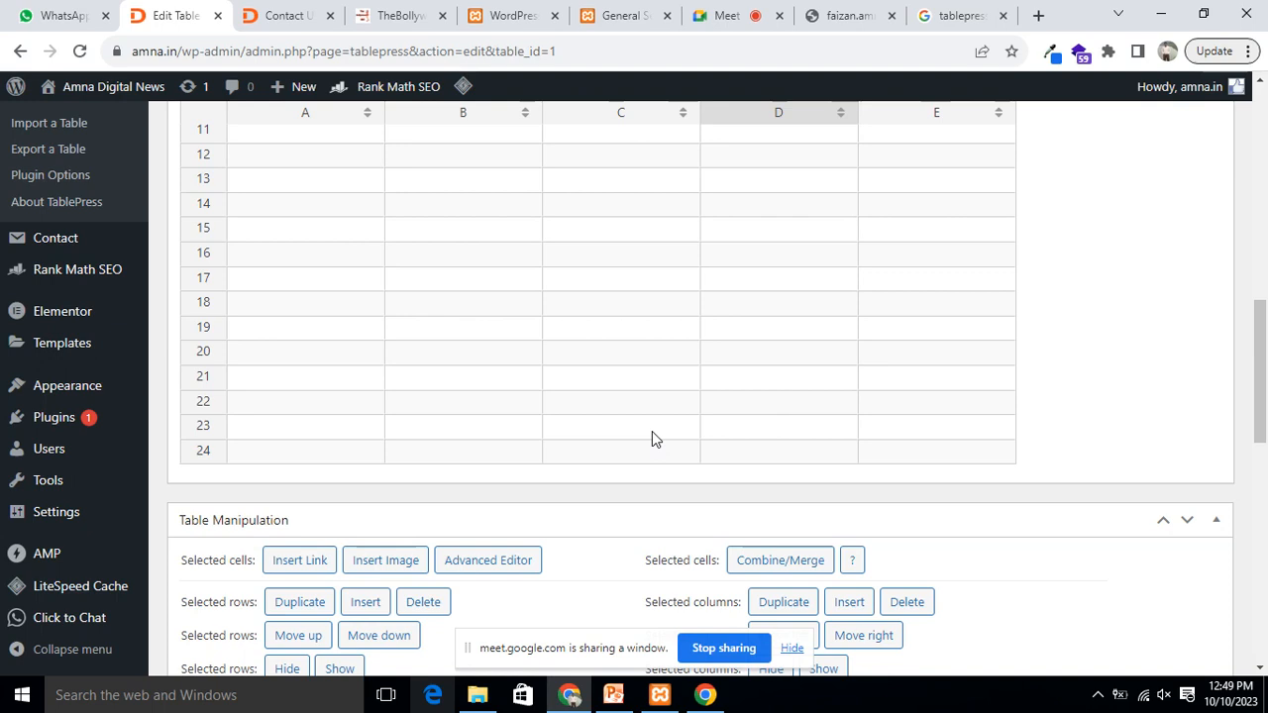
pyautogui.scroll(2, 661, 431)
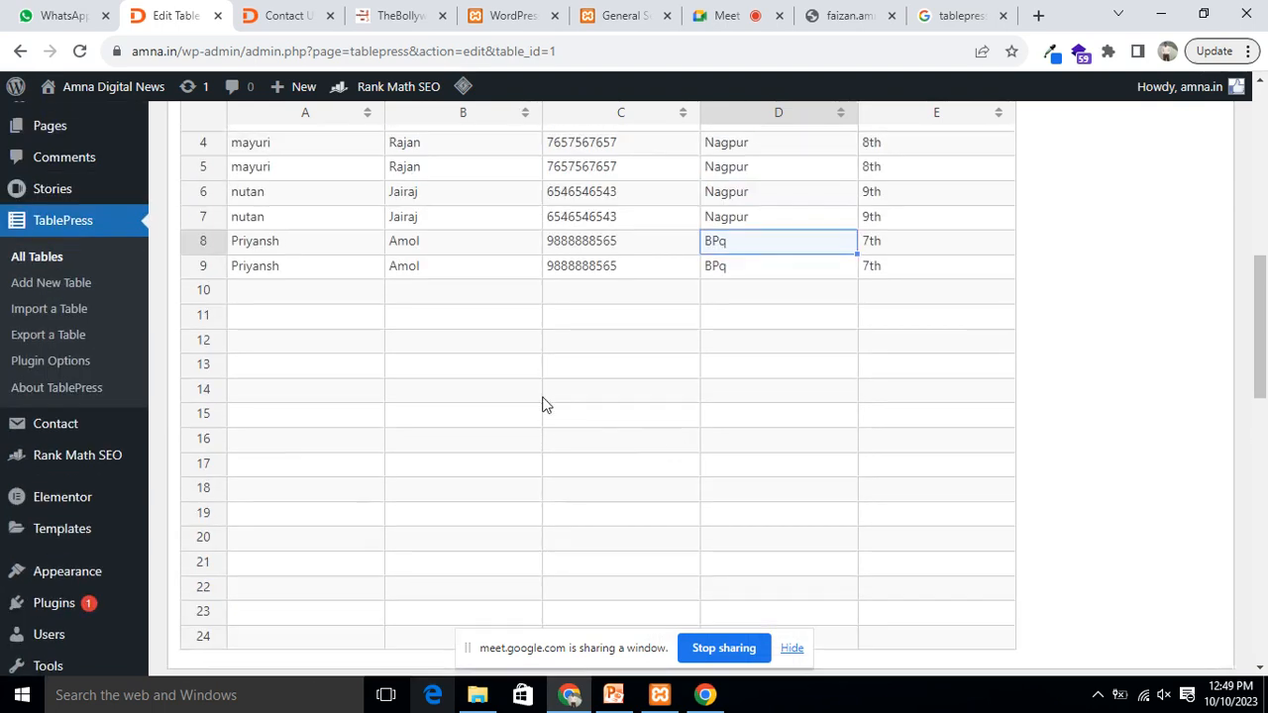
# Step: Browse cell A9's Duplicate, Insert, Append, Delete, Move and Sort by column submenus
pyautogui.rightClick(323, 265)
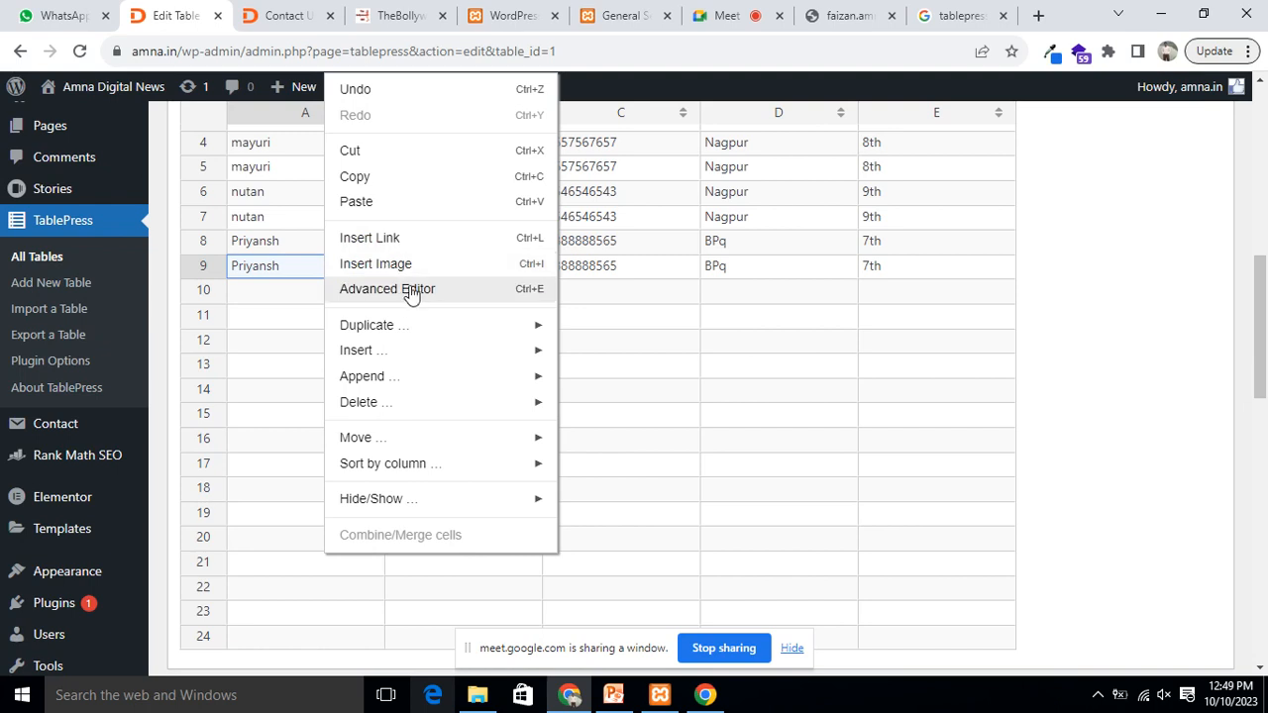
pyautogui.moveTo(460, 331)
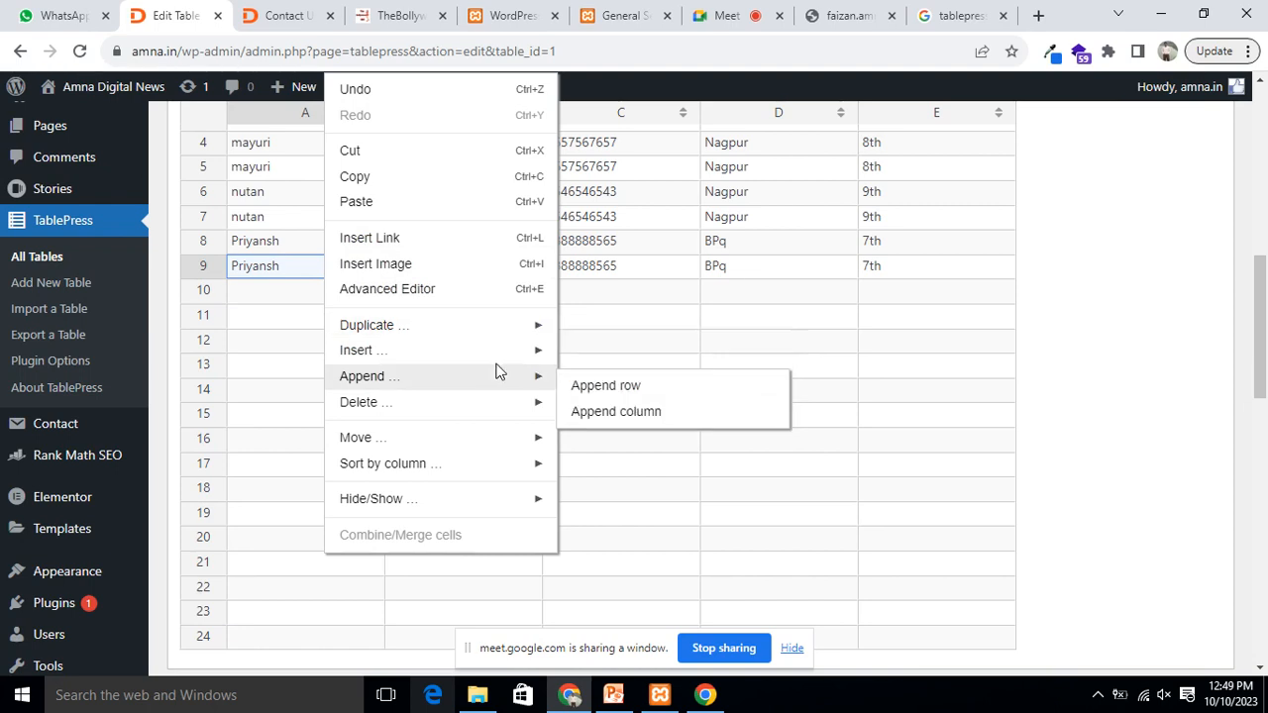
pyautogui.moveTo(379, 352)
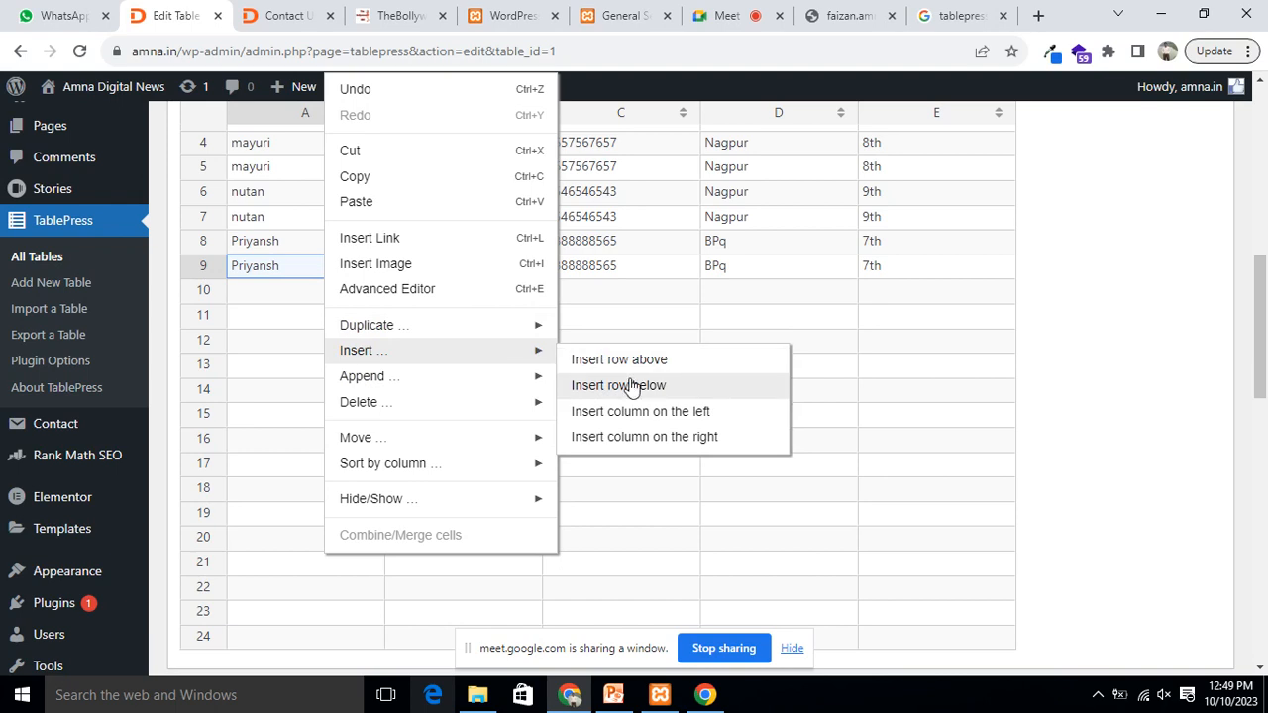
pyautogui.moveTo(341, 377)
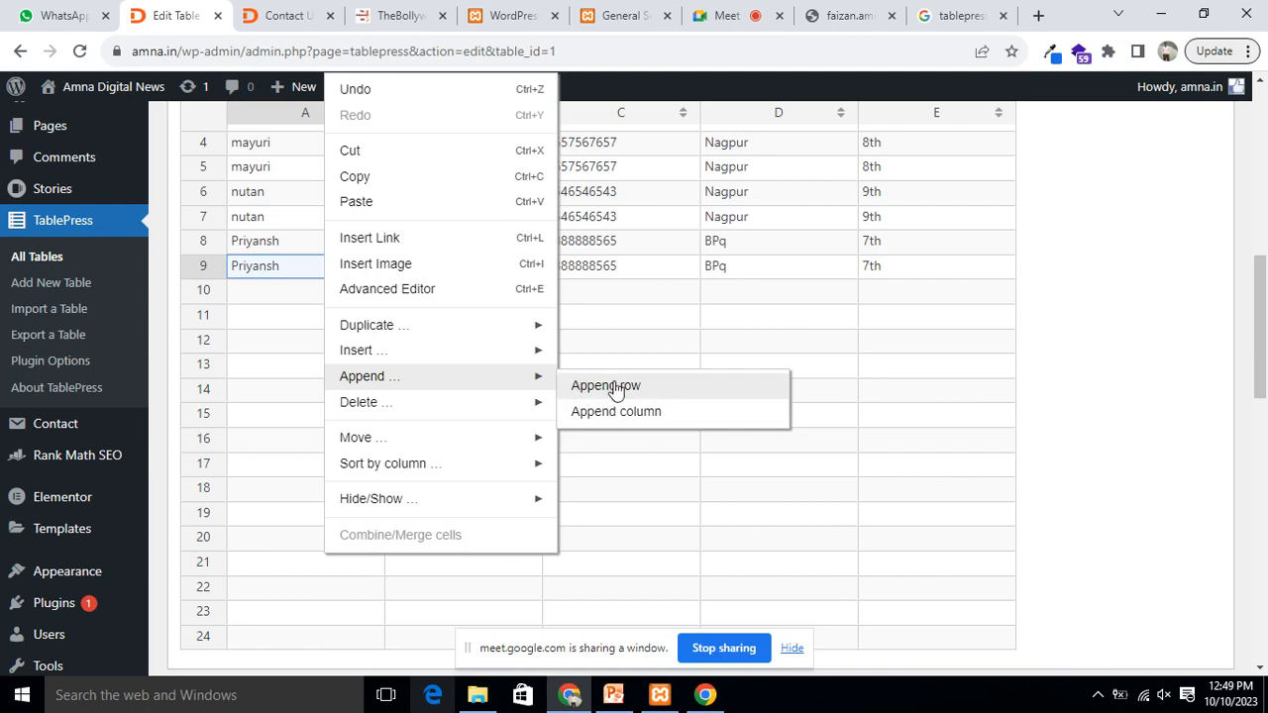
pyautogui.moveTo(522, 417)
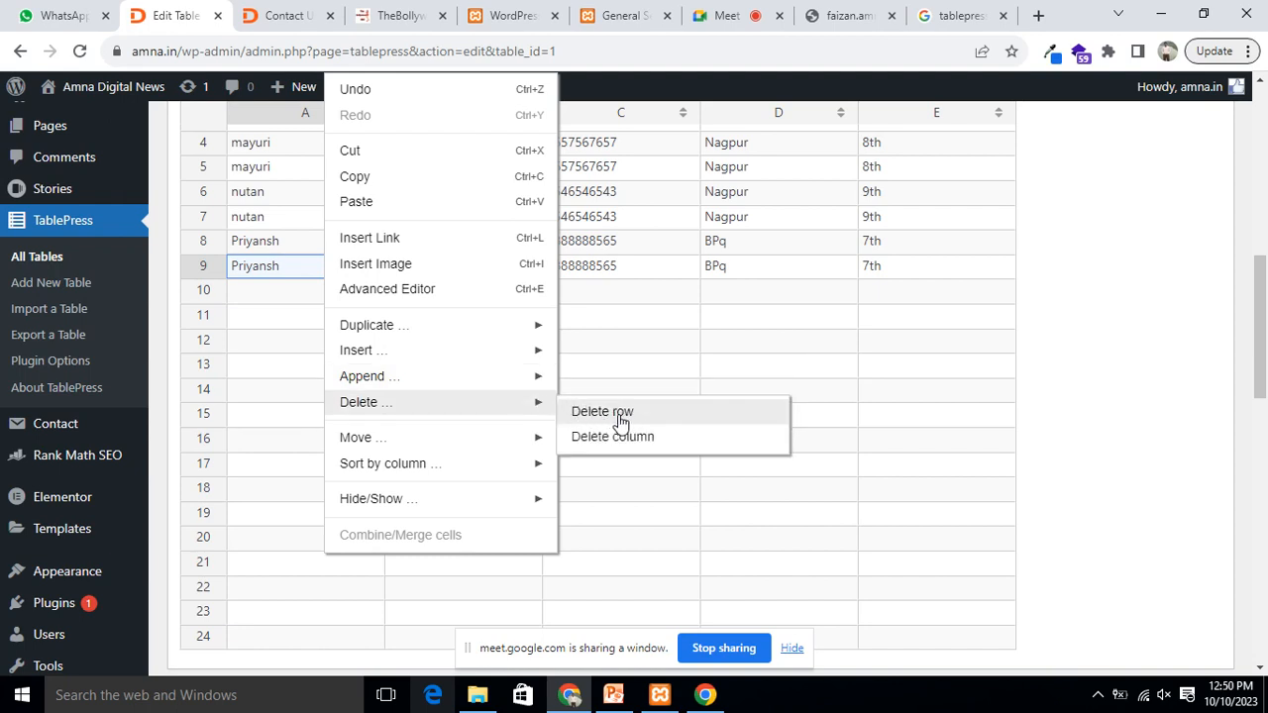
pyautogui.moveTo(510, 449)
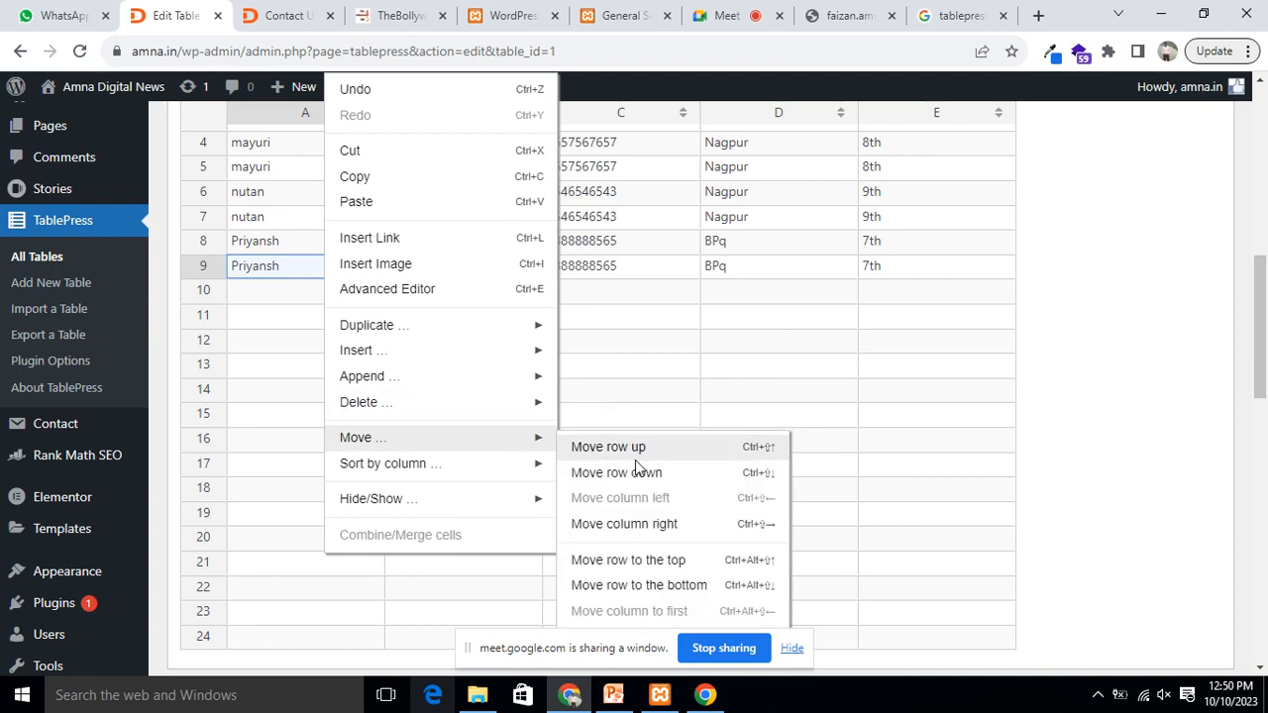
pyautogui.moveTo(443, 472)
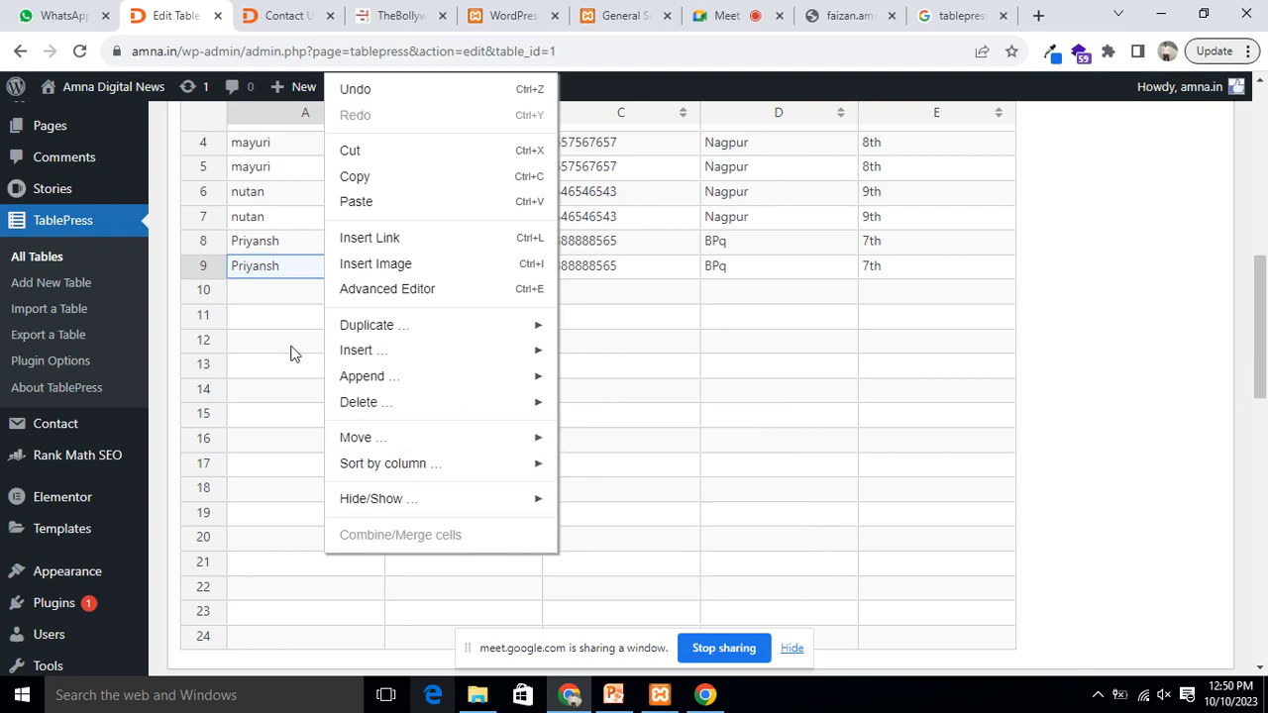
# Step: Sort the table by the Student Name column in ascending order
pyautogui.click(264, 113)
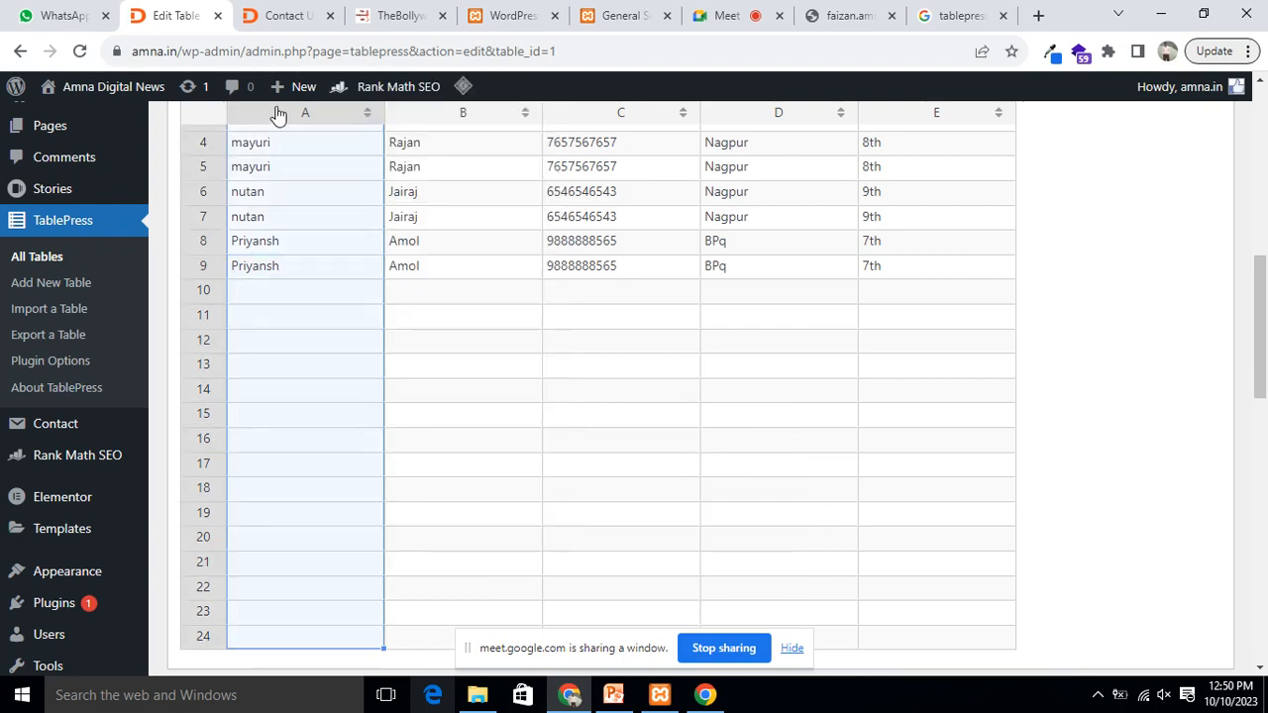
pyautogui.rightClick(277, 112)
pyautogui.moveTo(358, 535)
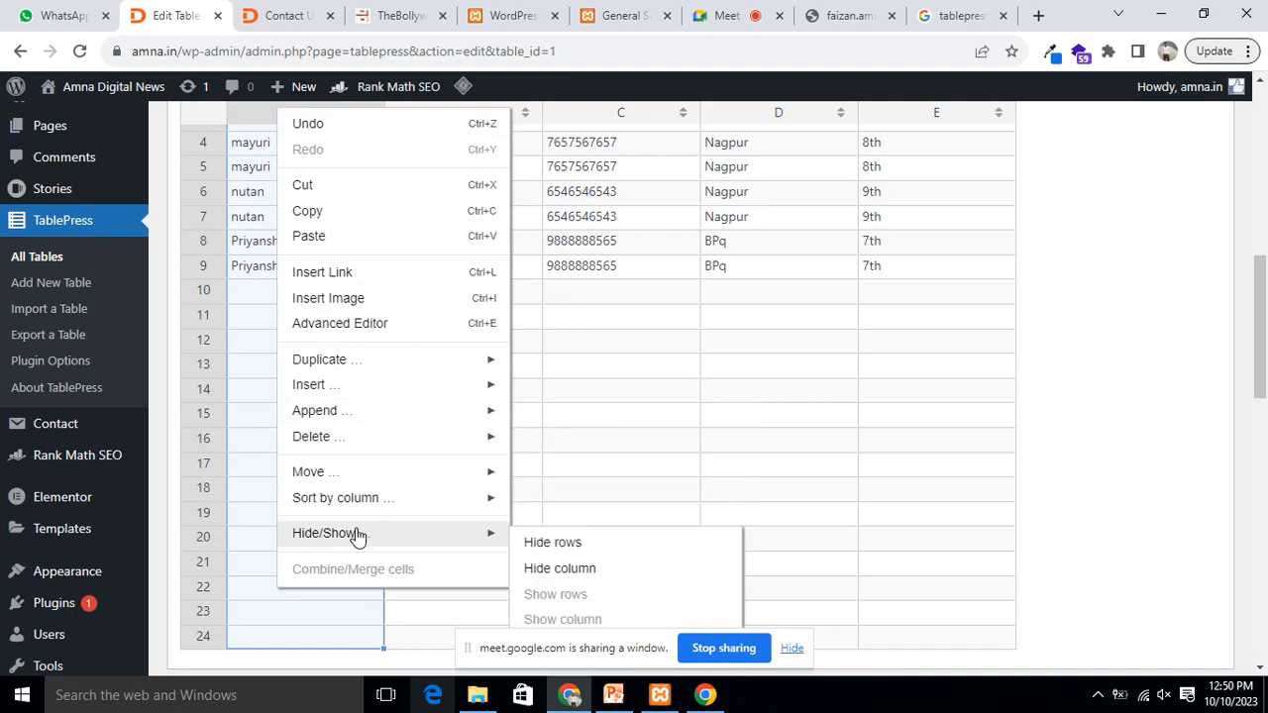
pyautogui.moveTo(355, 501)
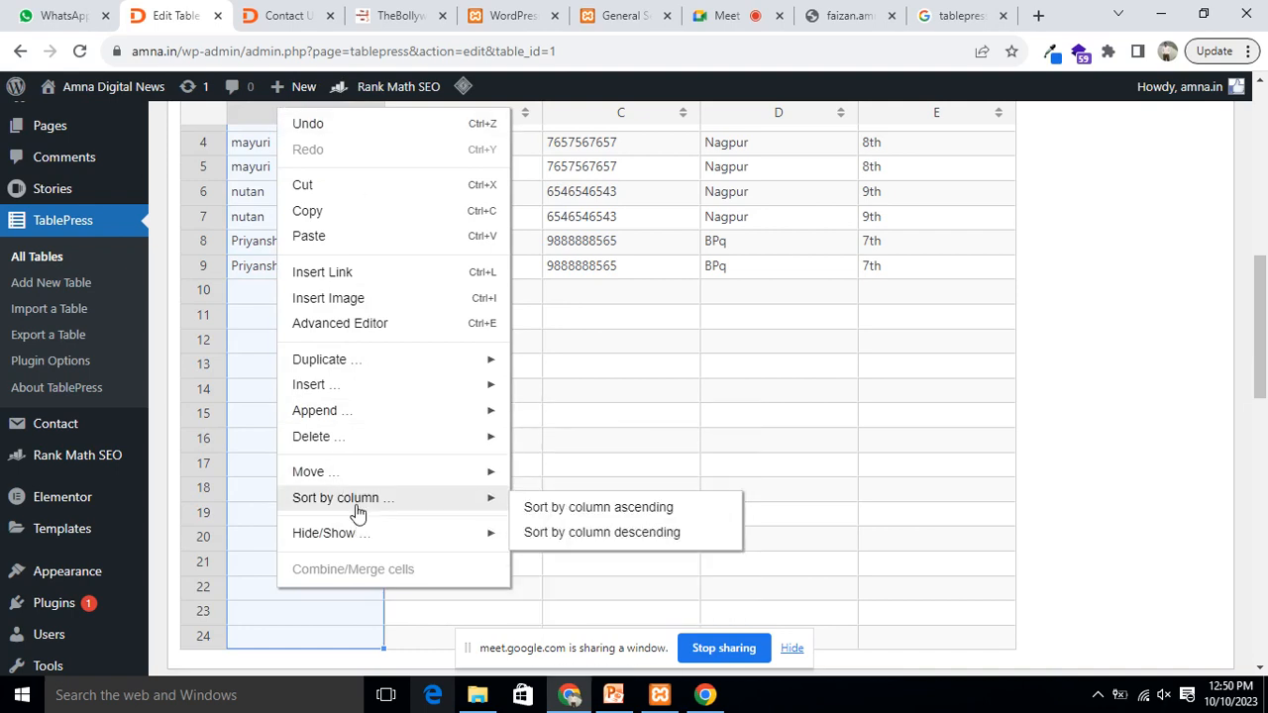
pyautogui.click(612, 510)
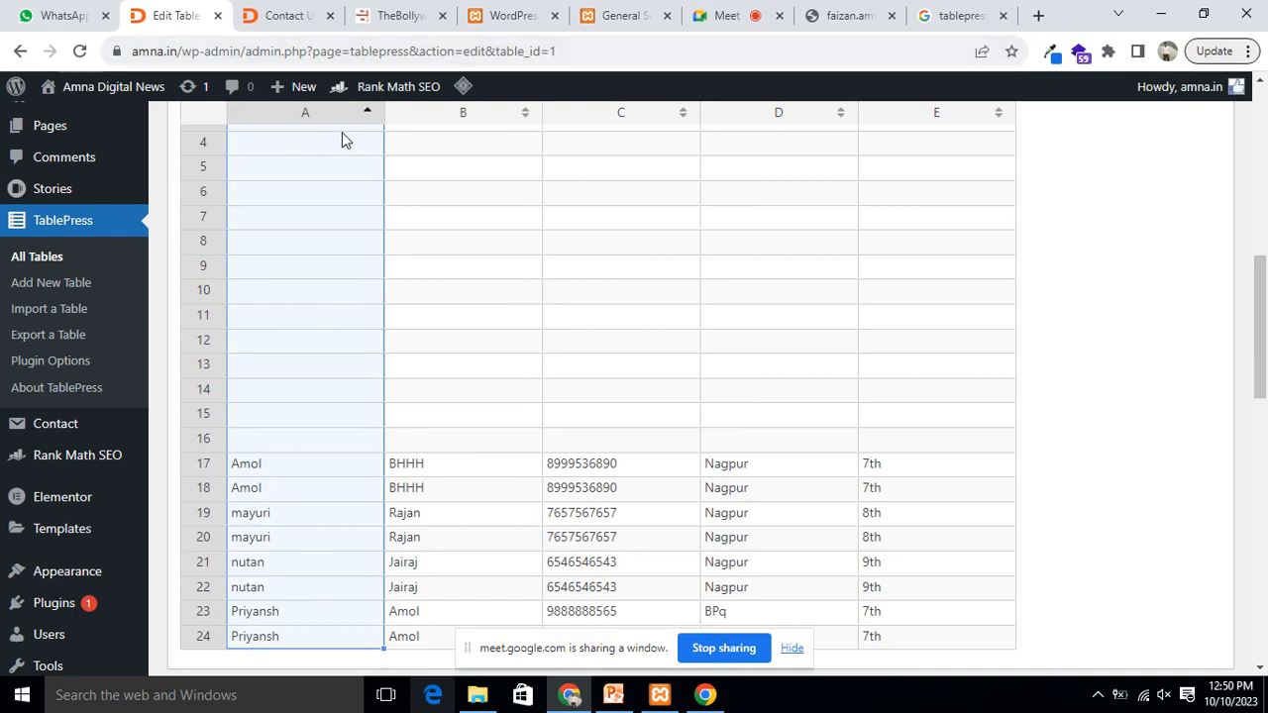
# Step: Re-sort the table by Student Name in descending order
pyautogui.rightClick(271, 118)
pyautogui.moveTo(349, 526)
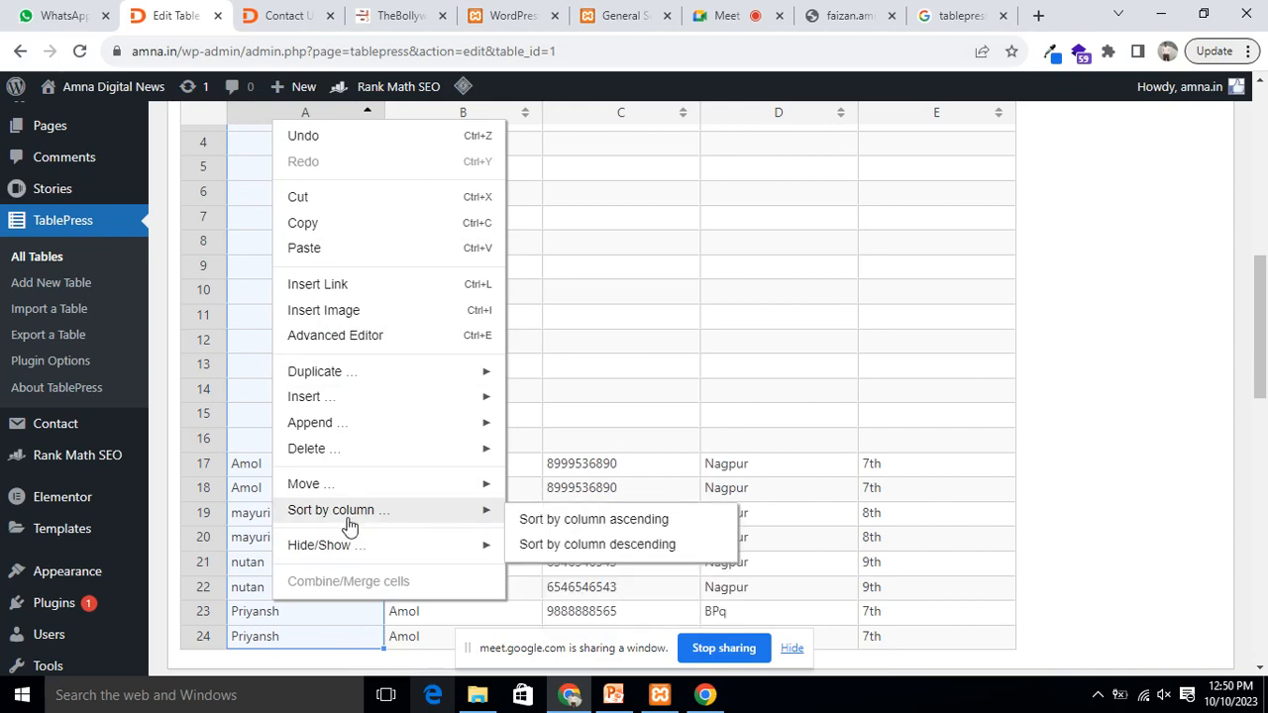
pyautogui.click(602, 553)
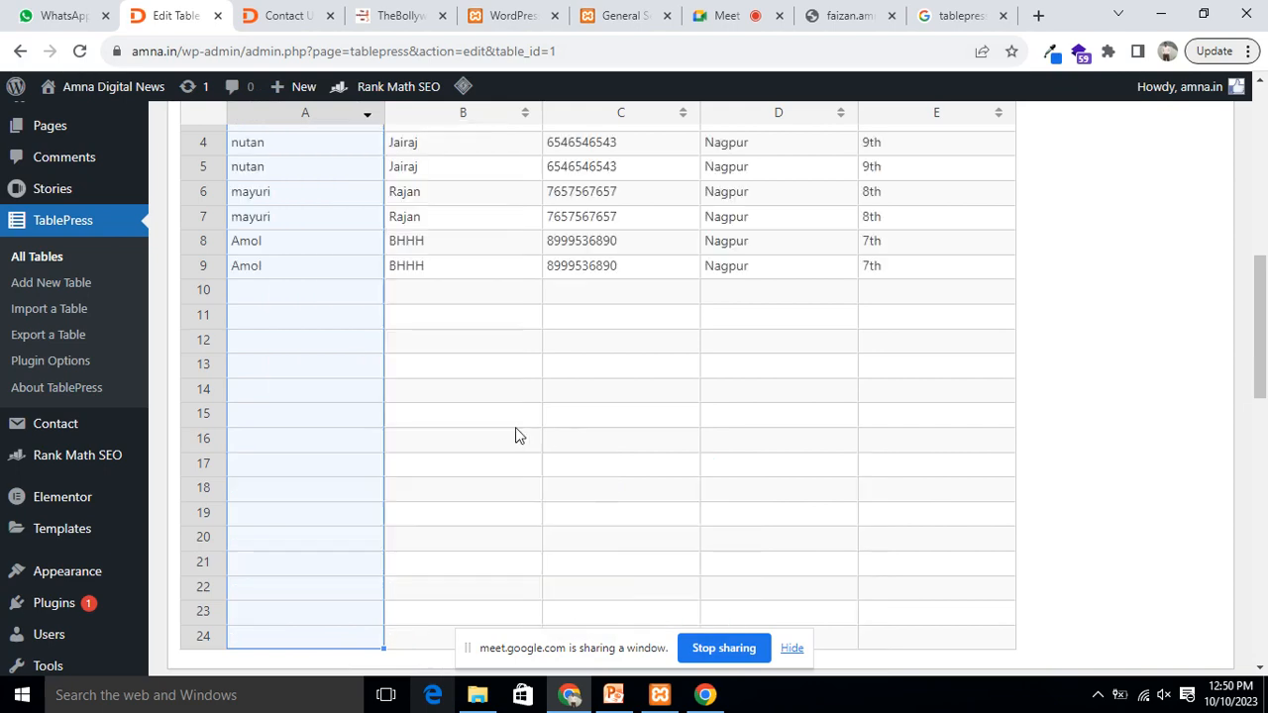
pyautogui.scroll(3, 624, 460)
pyautogui.scroll(-1, 594, 445)
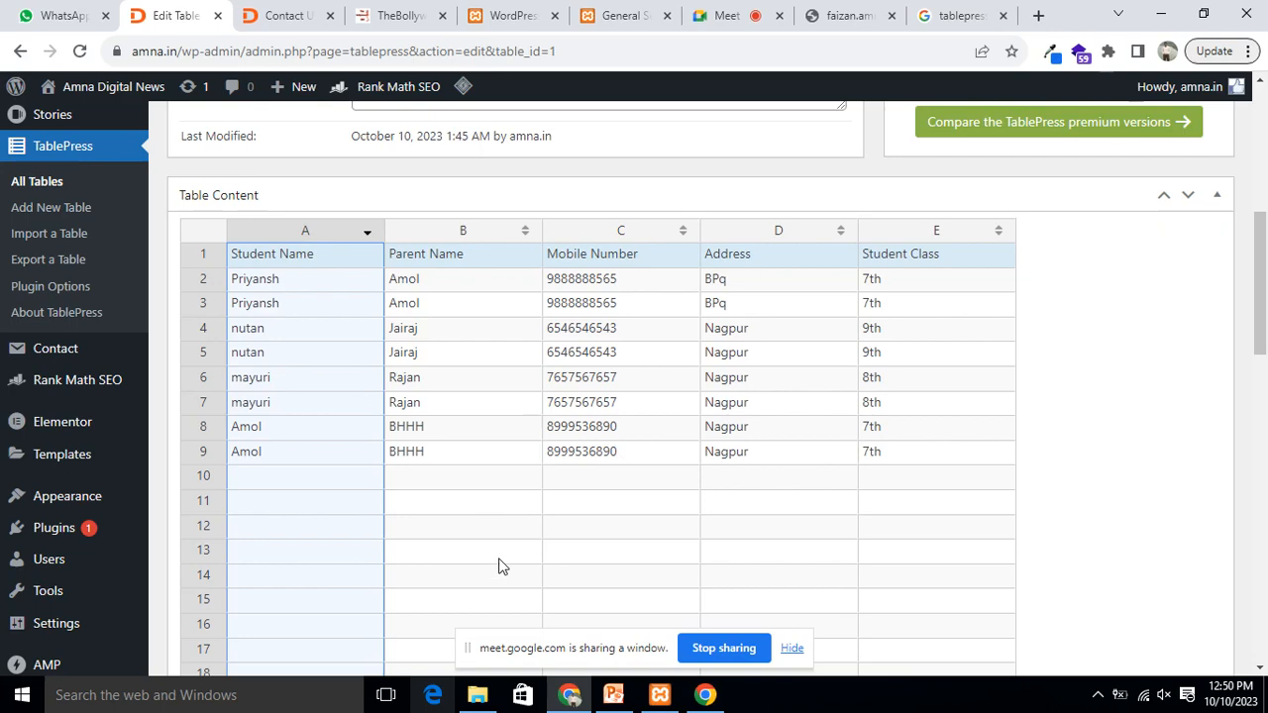
pyautogui.rightClick(453, 478)
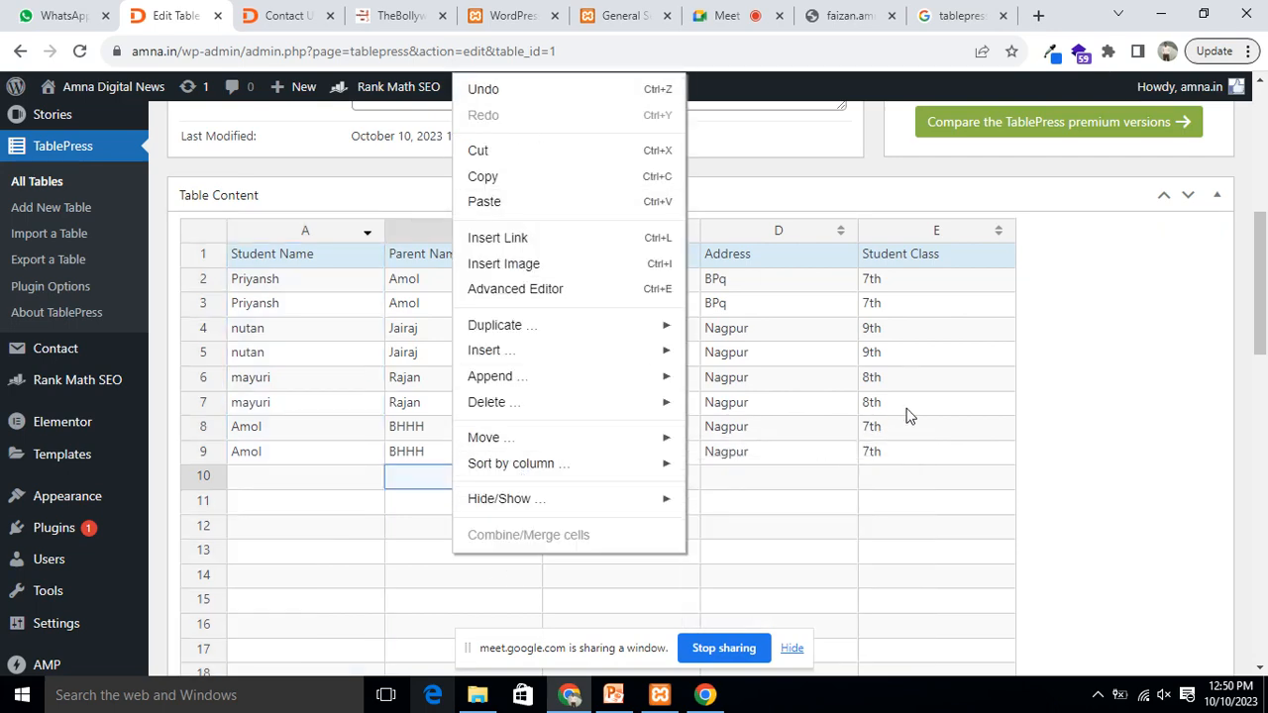
pyautogui.scroll(-6, 1044, 419)
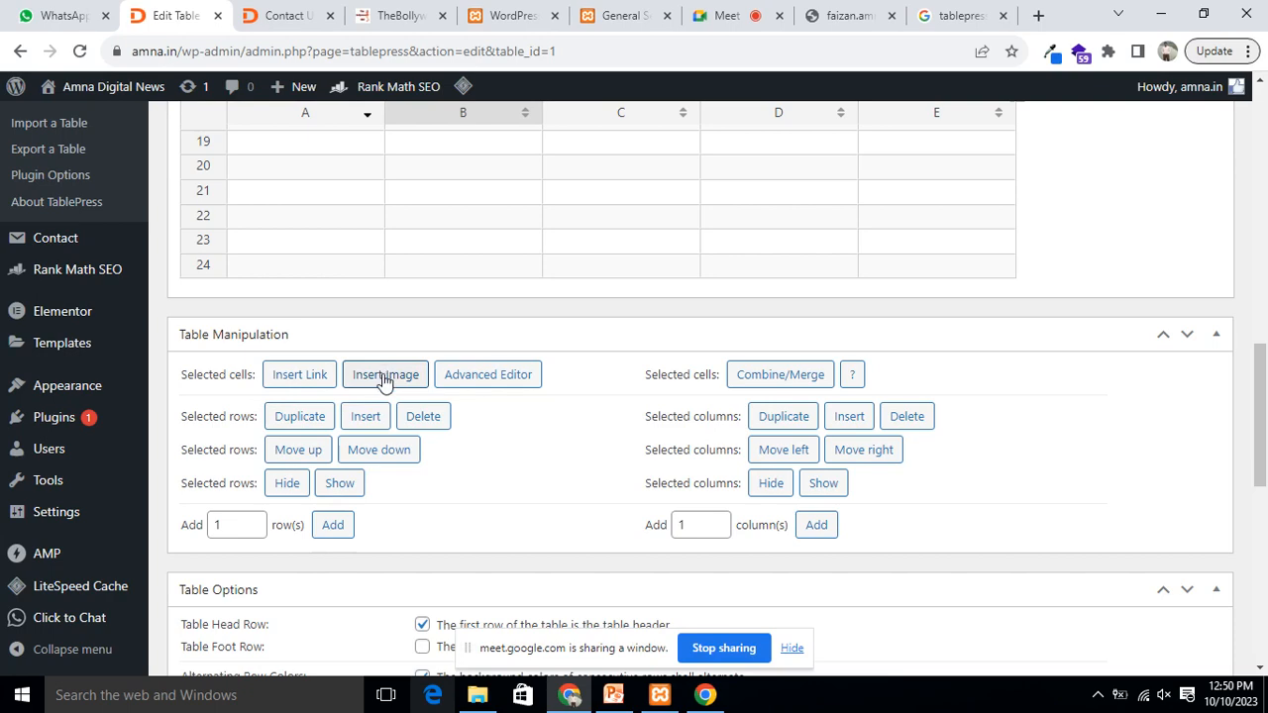
pyautogui.scroll(5, 800, 447)
pyautogui.scroll(-1, 733, 445)
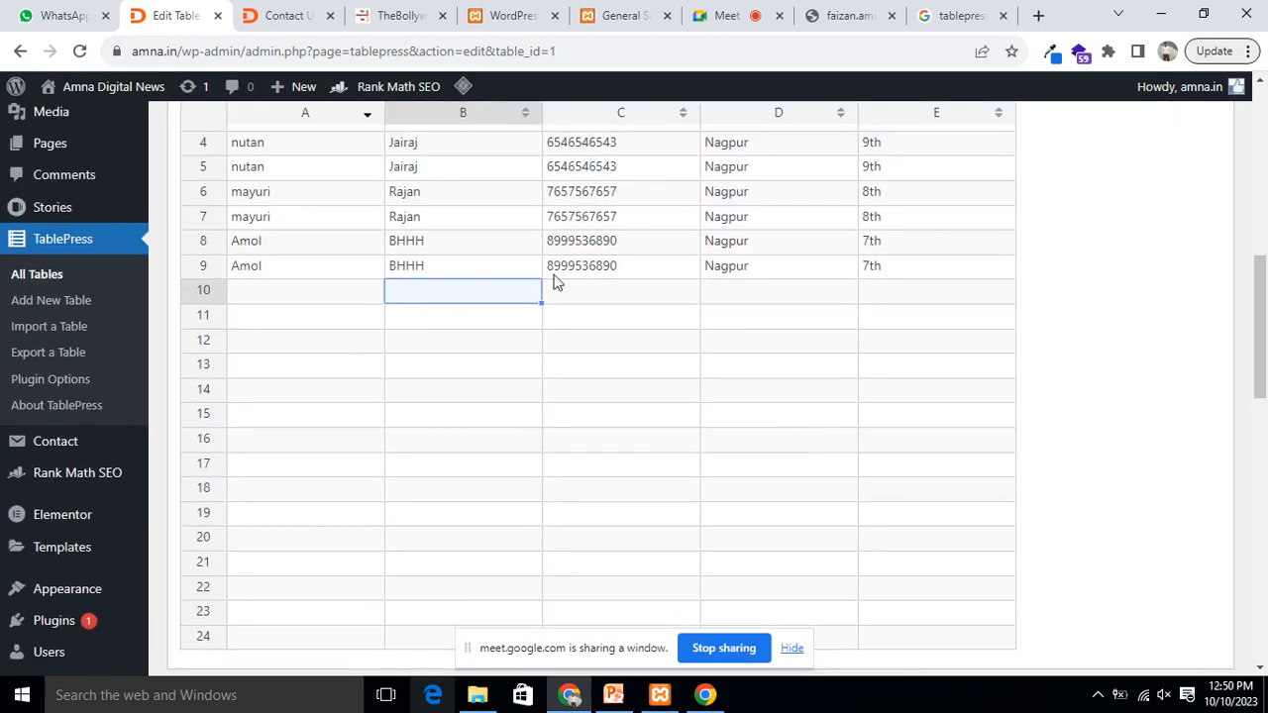
pyautogui.click(898, 265)
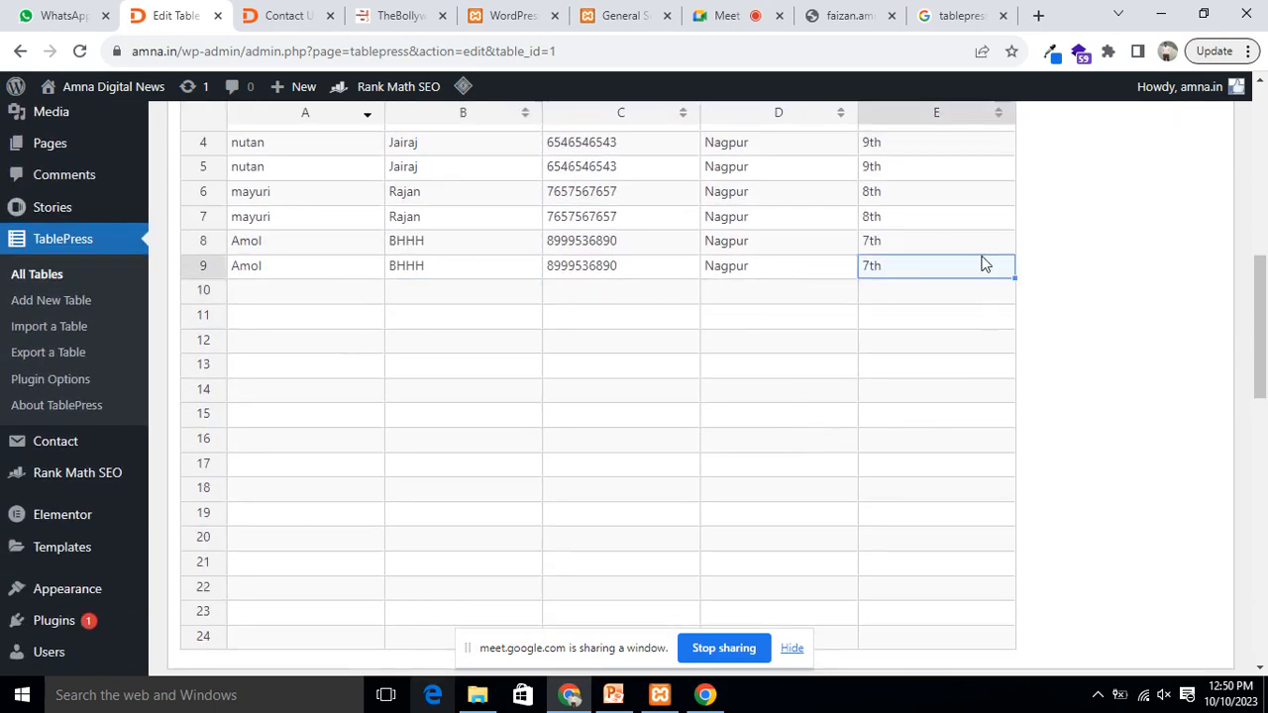
pyautogui.scroll(-5, 872, 342)
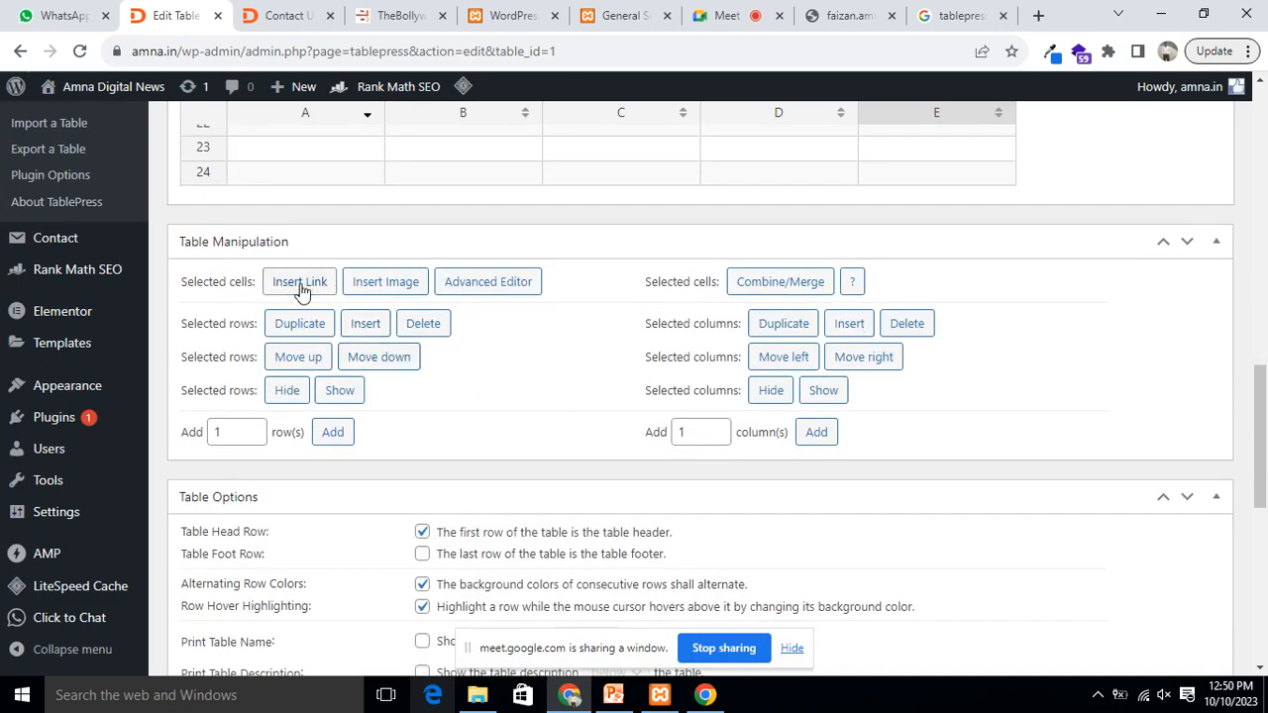
# Step: Start a link for cell E9, fetch the Contact Us page address from another tab, and return
pyautogui.click(300, 283)
pyautogui.click(283, 16)
pyautogui.click(261, 47)
pyautogui.hotkey('ctrl', 'c')
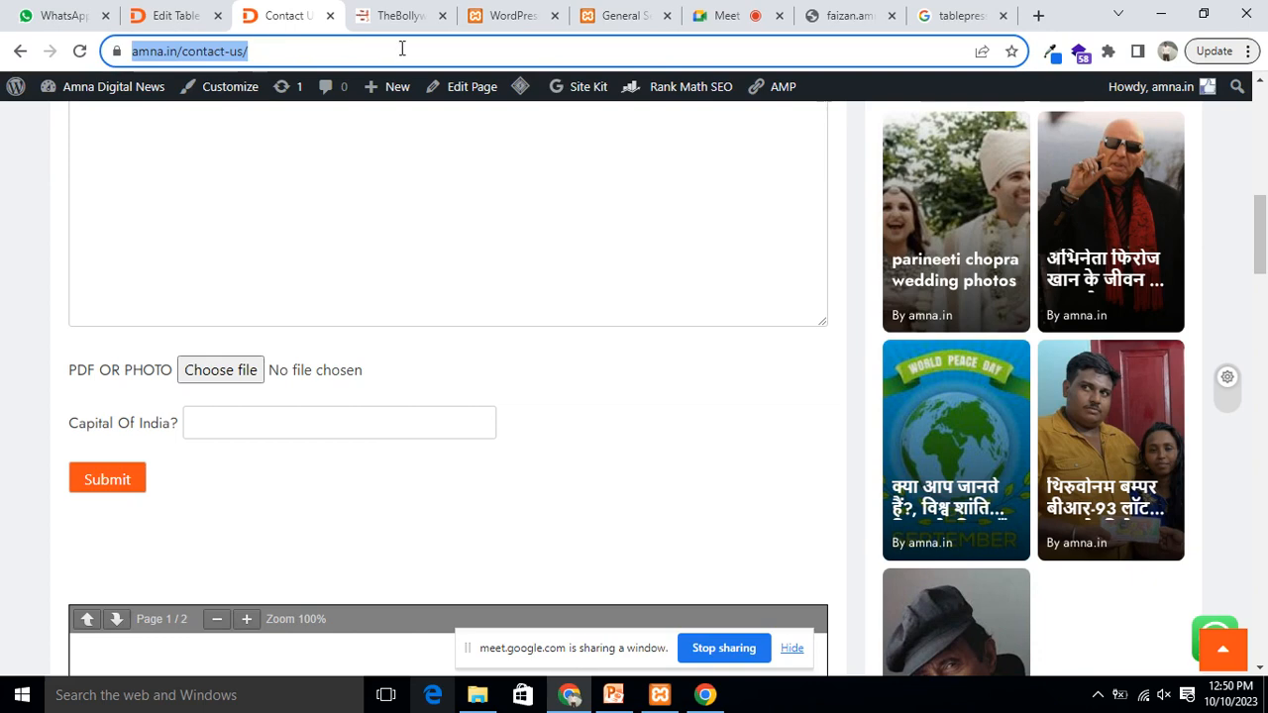
pyautogui.click(977, 18)
pyautogui.click(277, 16)
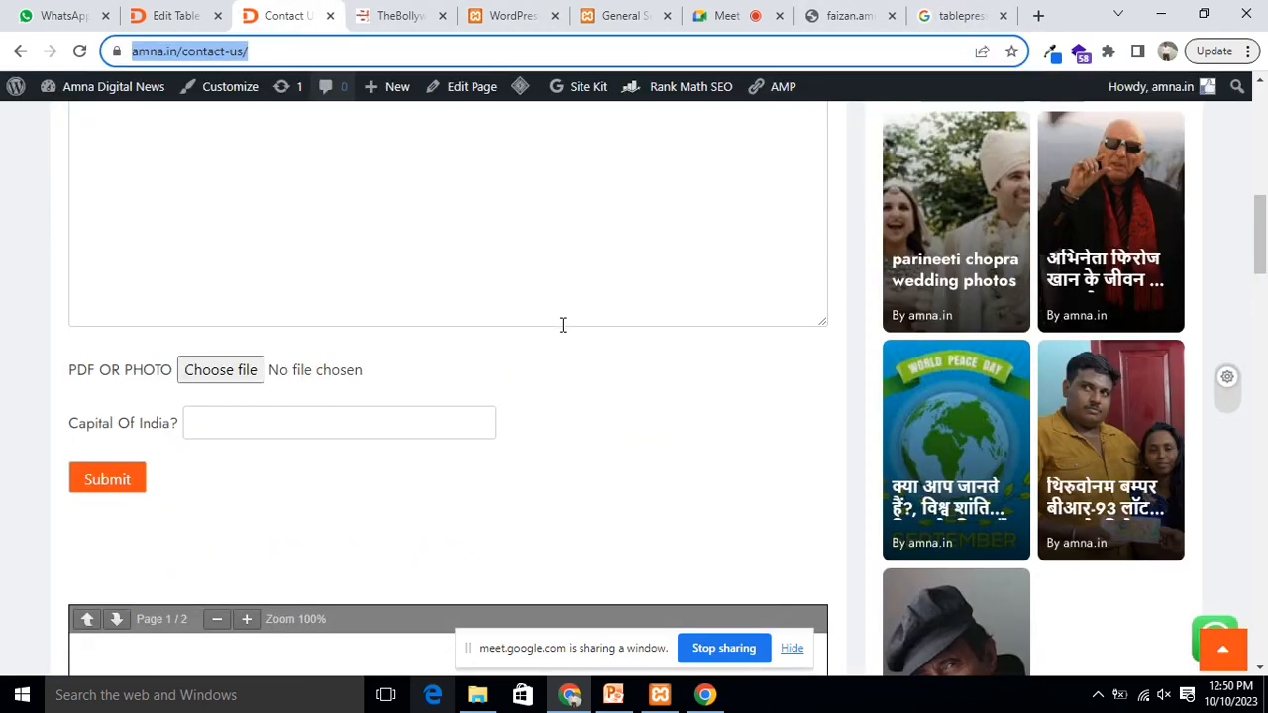
pyautogui.click(502, 16)
pyautogui.click(393, 11)
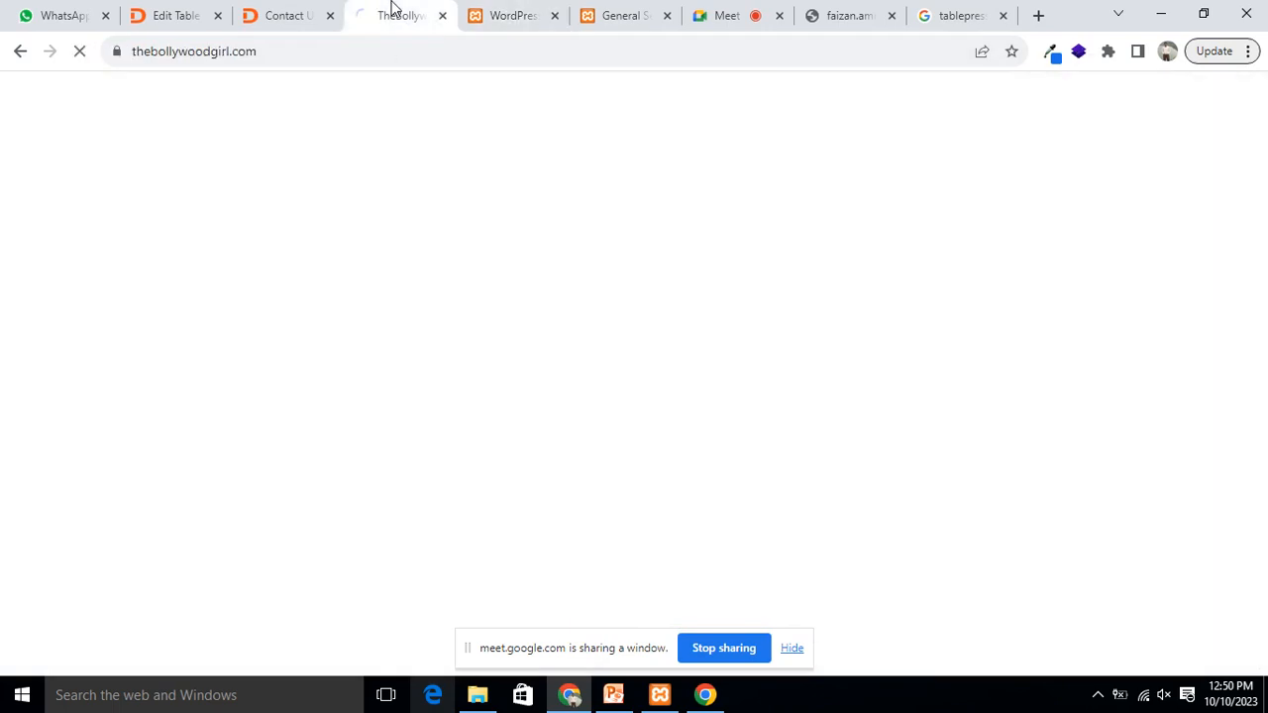
pyautogui.click(613, 12)
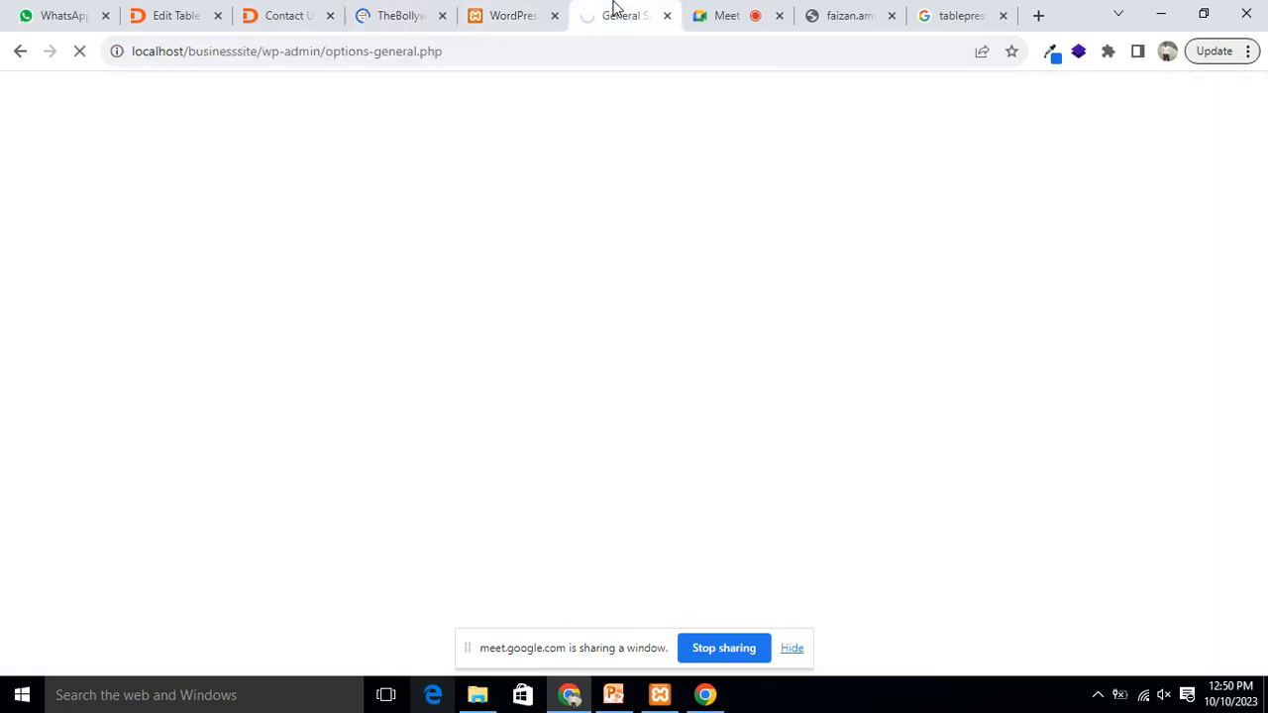
pyautogui.click(509, 14)
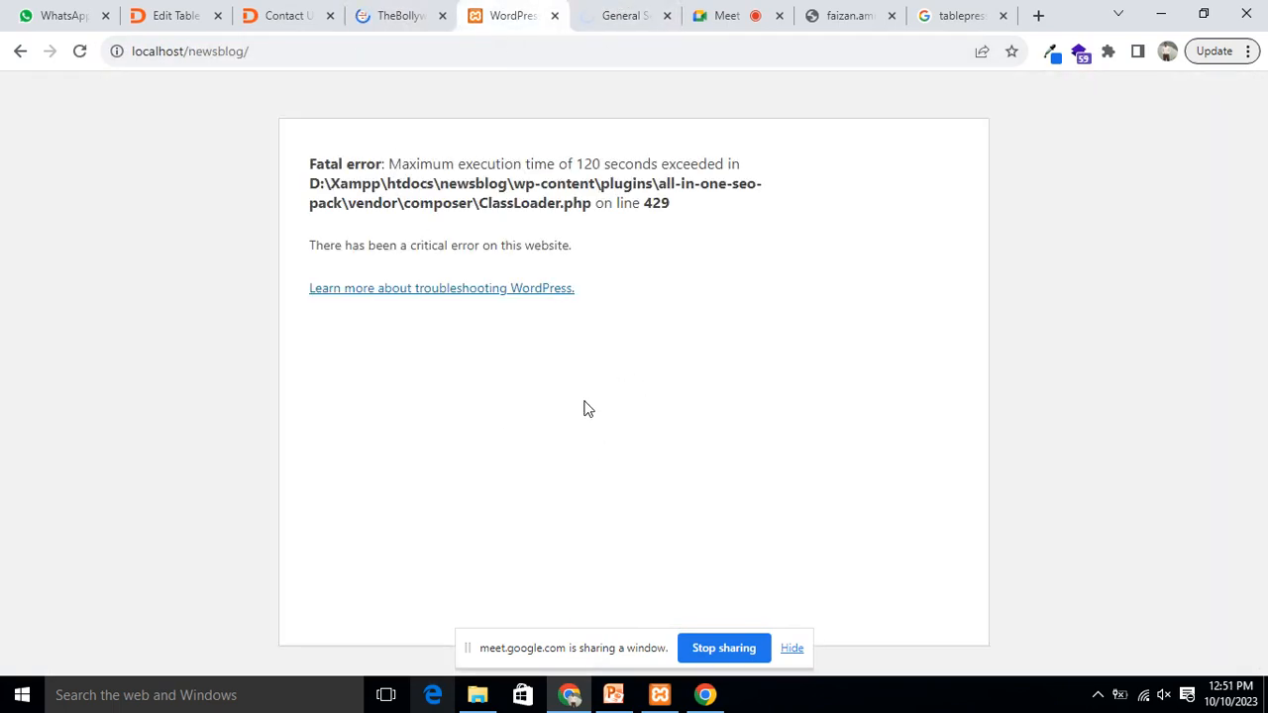
pyautogui.click(152, 20)
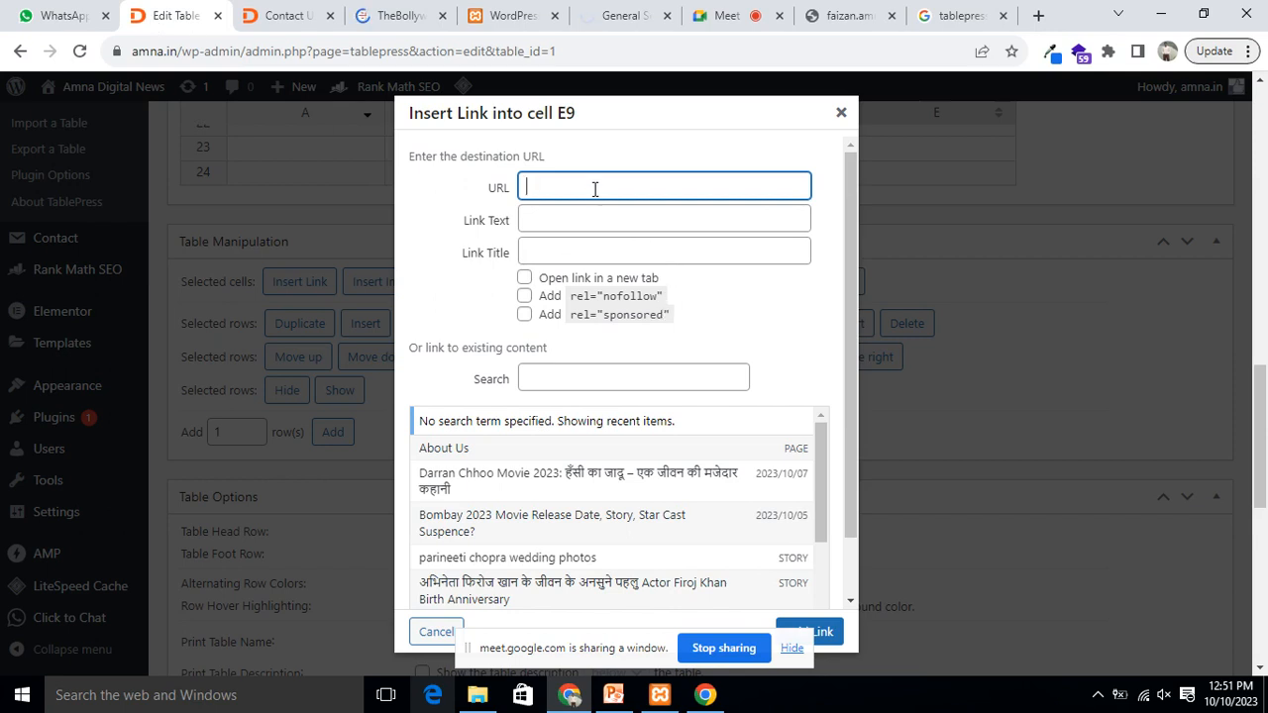
pyautogui.hotkey('ctrl', 'v')
pyautogui.click(561, 220)
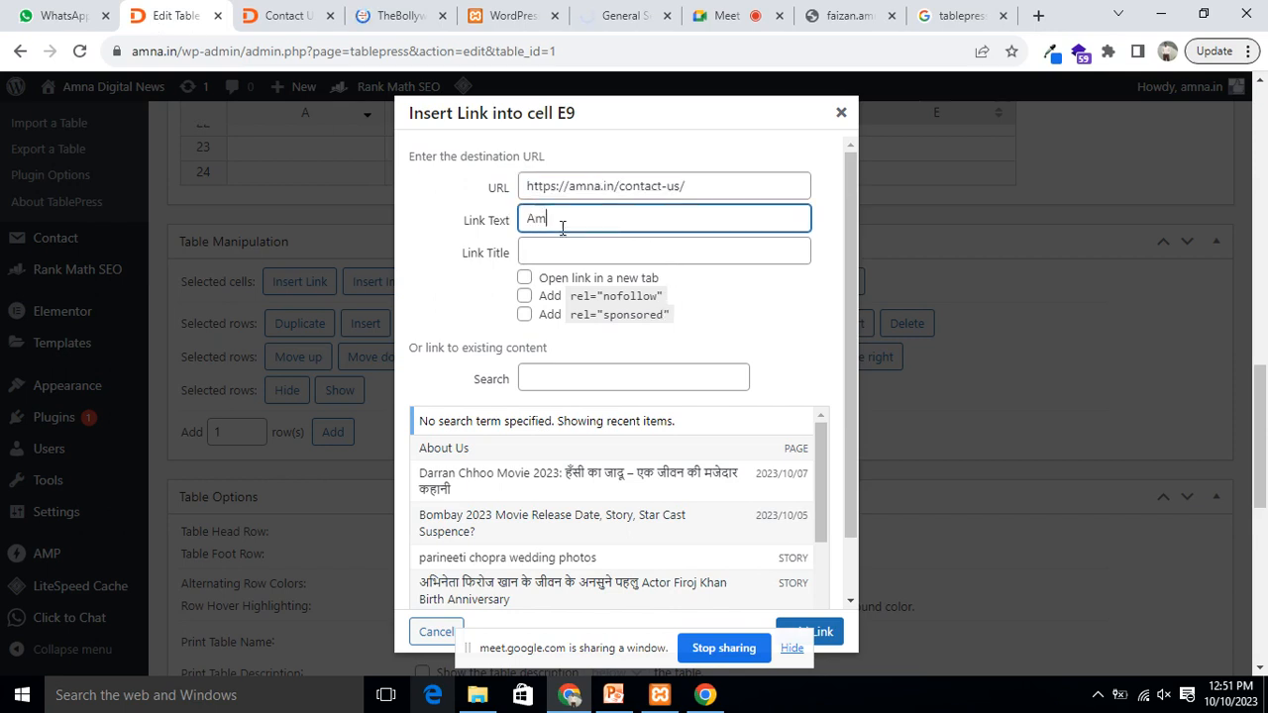
pyautogui.click(590, 245)
pyautogui.write('Amna a')
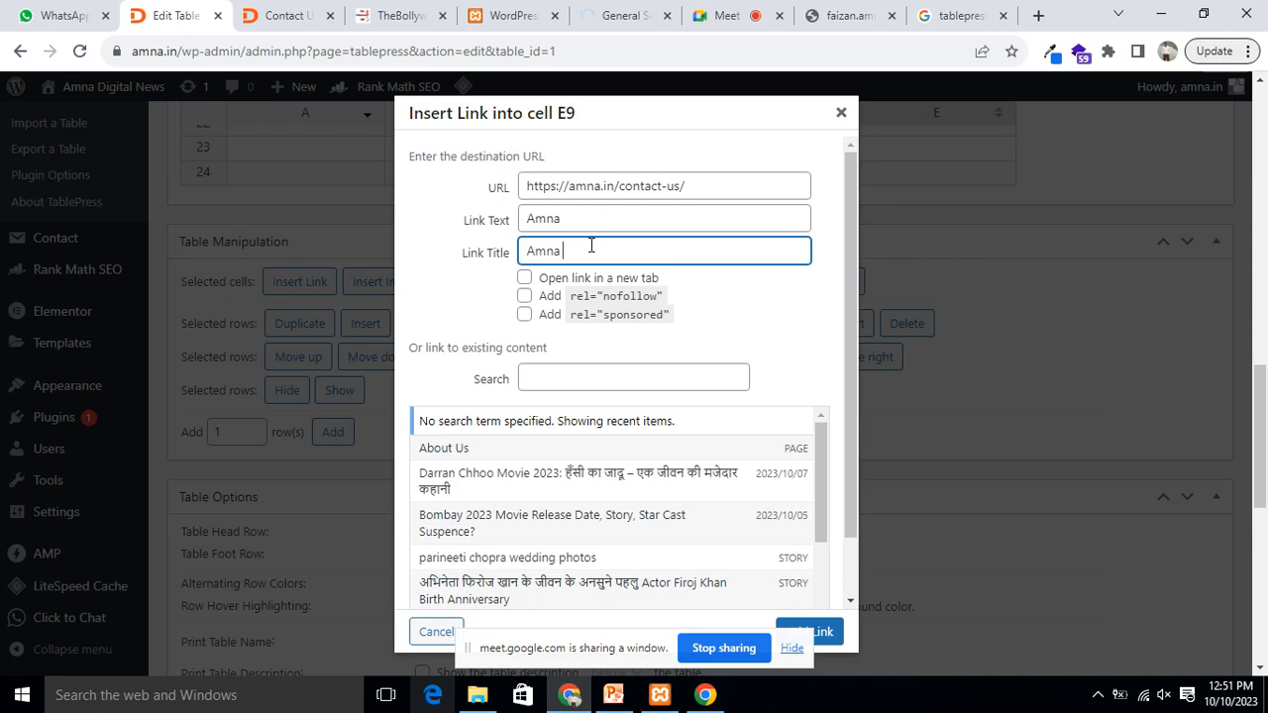
pyautogui.click(524, 278)
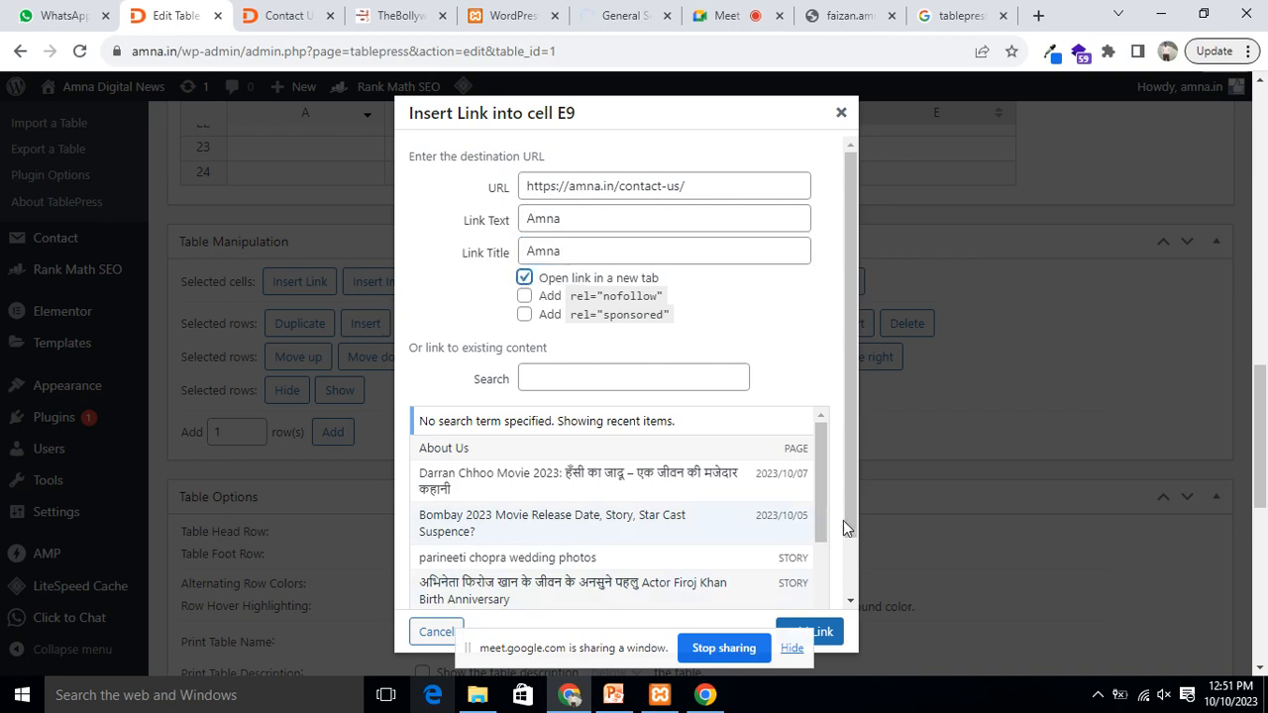
pyautogui.click(824, 634)
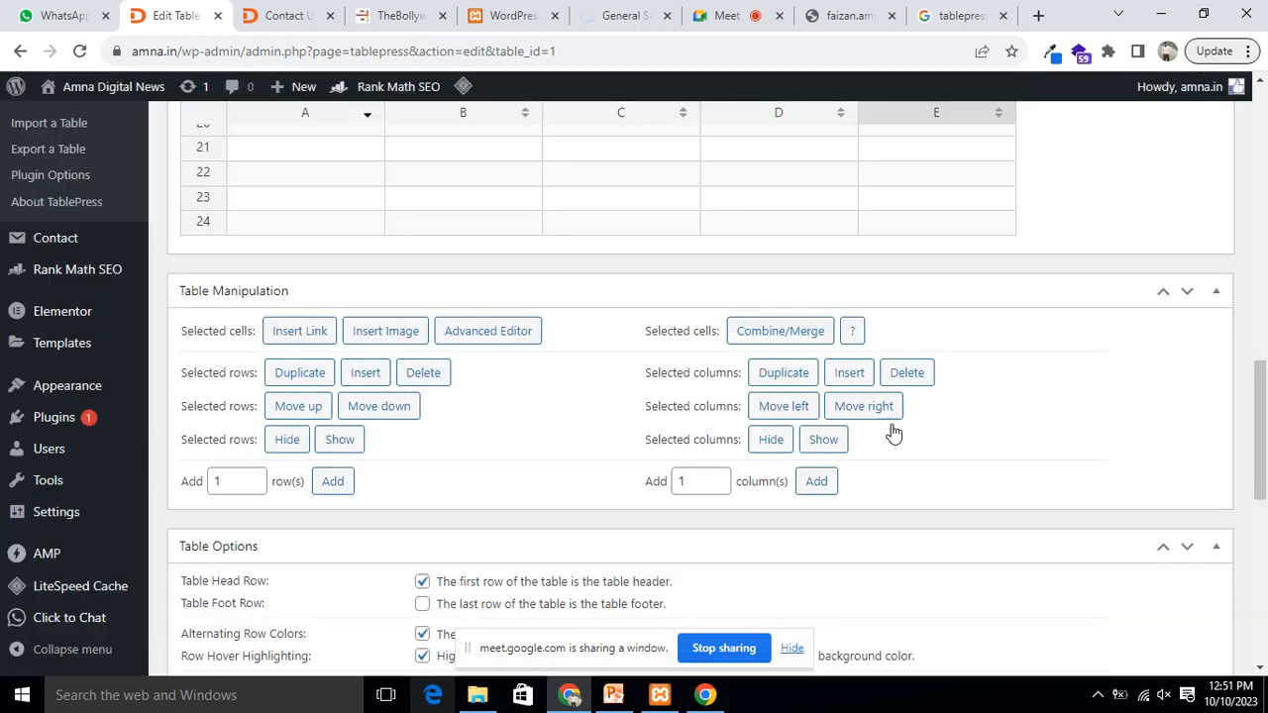
pyautogui.scroll(4, 868, 446)
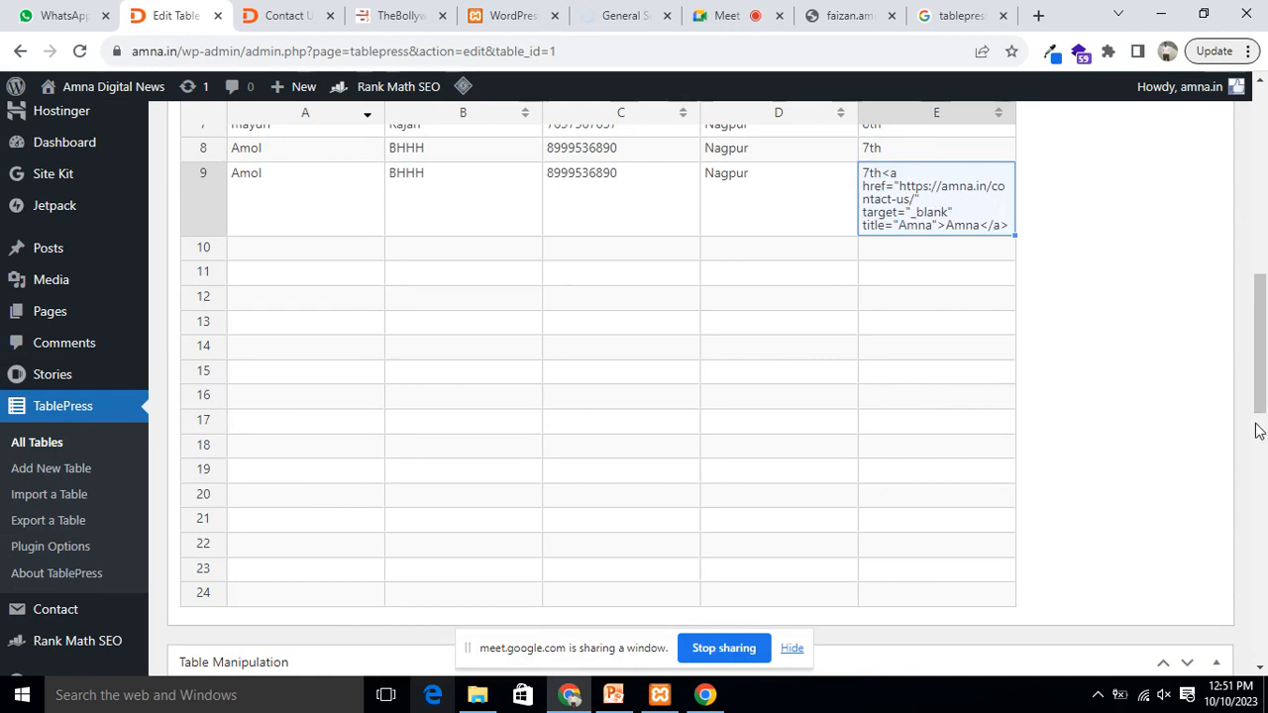
pyautogui.scroll(-2, 856, 302)
pyautogui.scroll(-1, 855, 294)
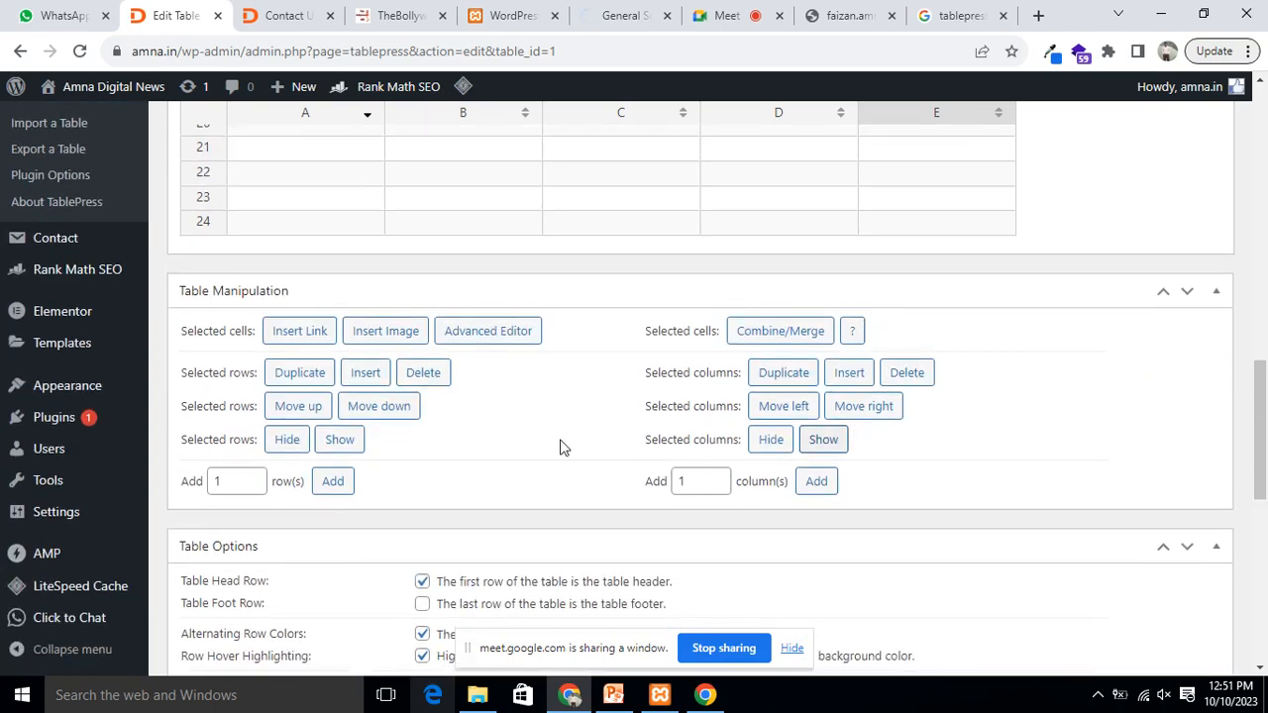
pyautogui.click(401, 337)
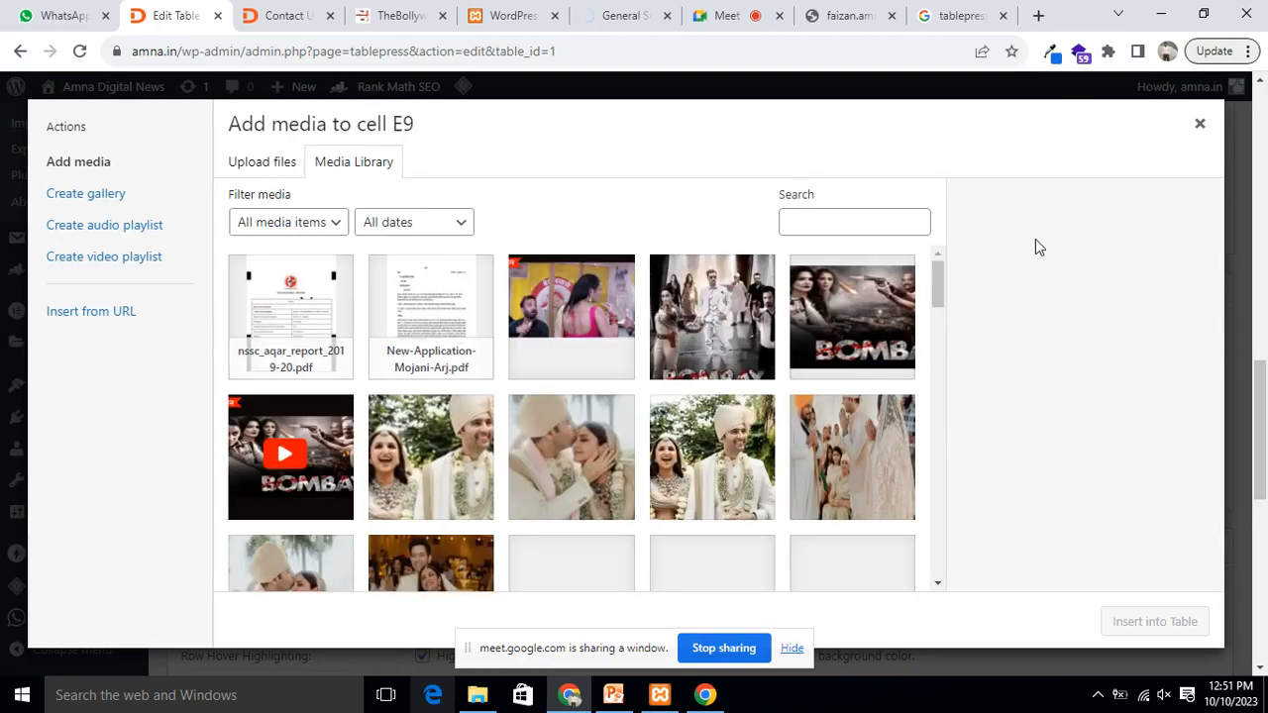
pyautogui.click(1199, 124)
pyautogui.scroll(5, 852, 342)
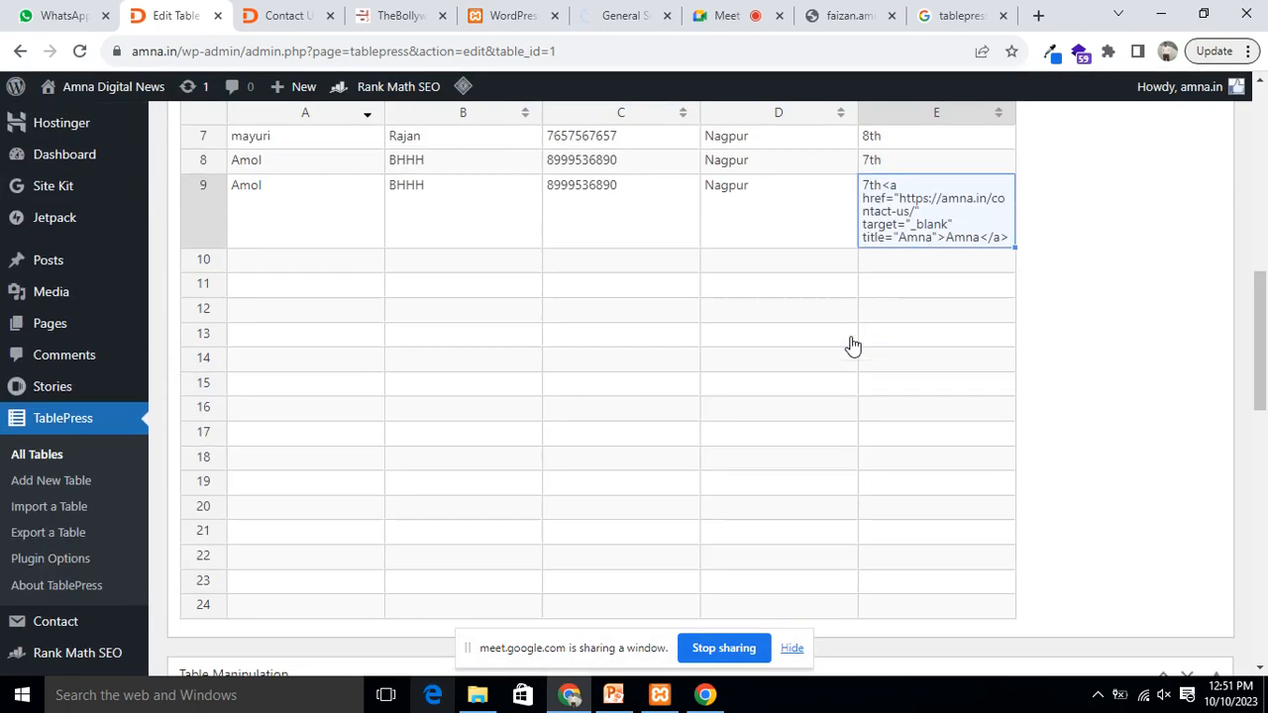
pyautogui.click(915, 310)
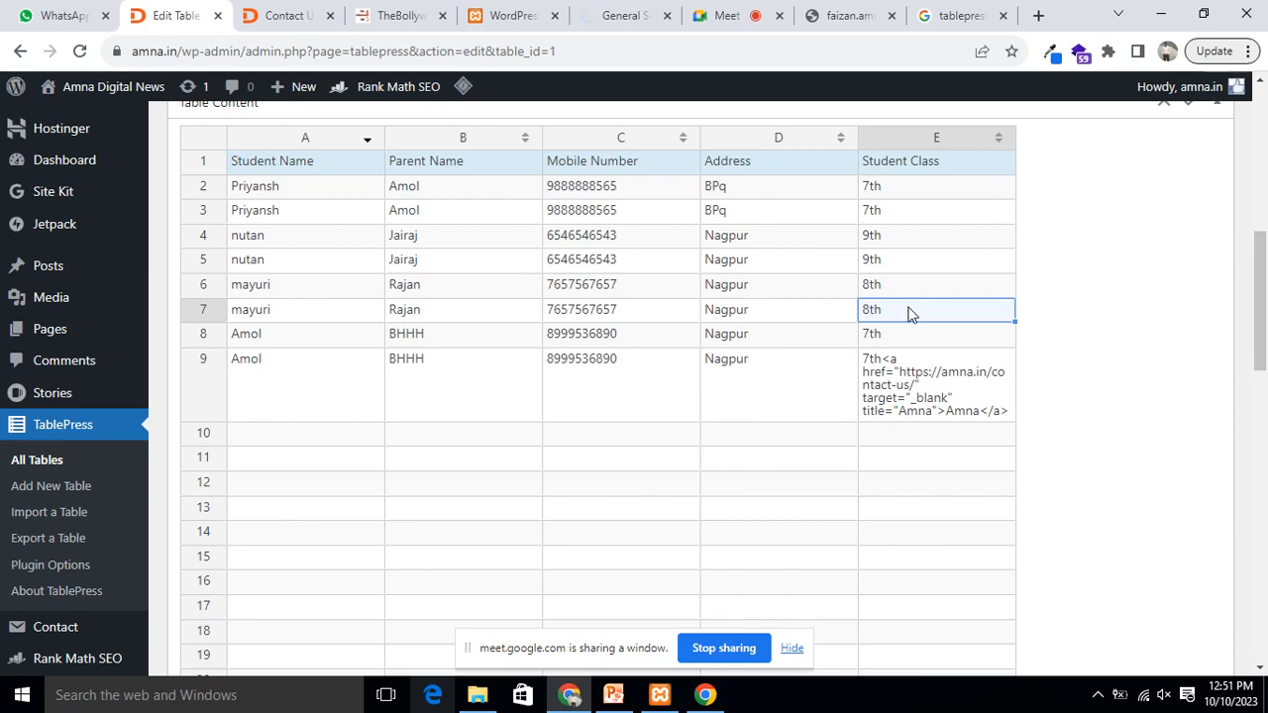
# Step: Insert the Bombay-2023-Movie-300x169.png image into cell E7 and view its HTML in the Advanced Editor
pyautogui.scroll(-5, 797, 326)
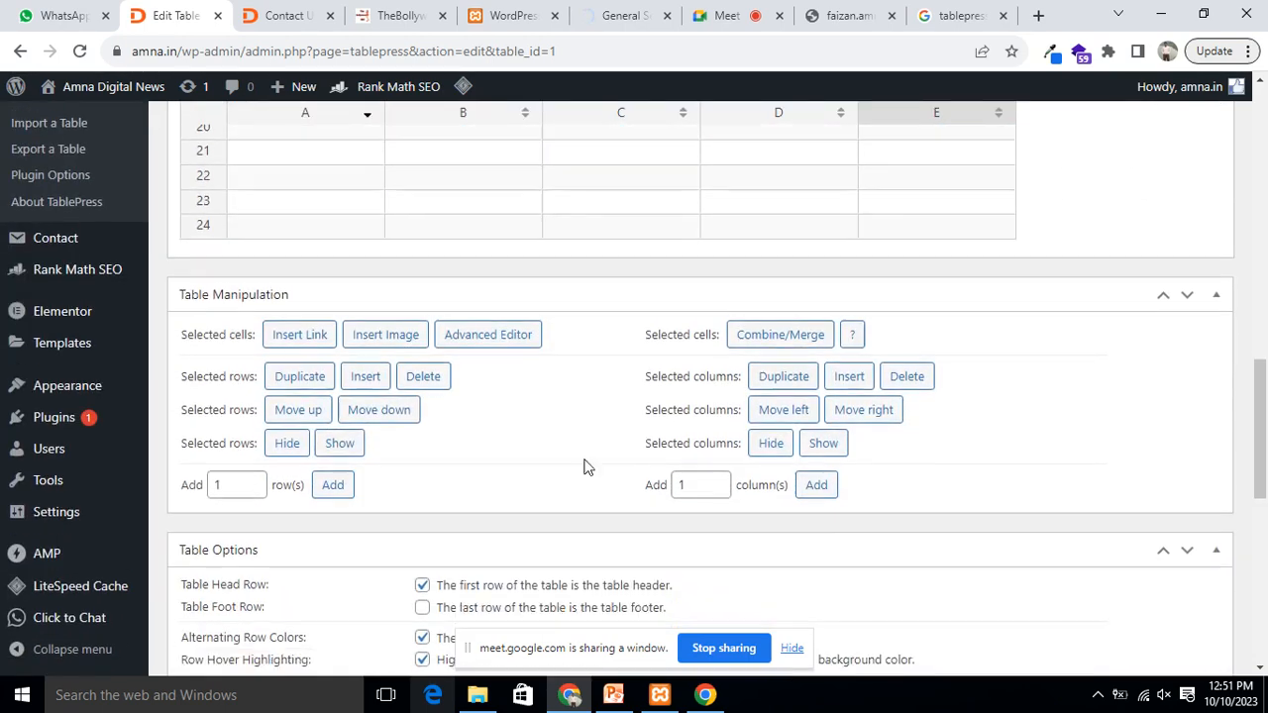
pyautogui.click(372, 332)
pyautogui.click(572, 317)
pyautogui.click(277, 426)
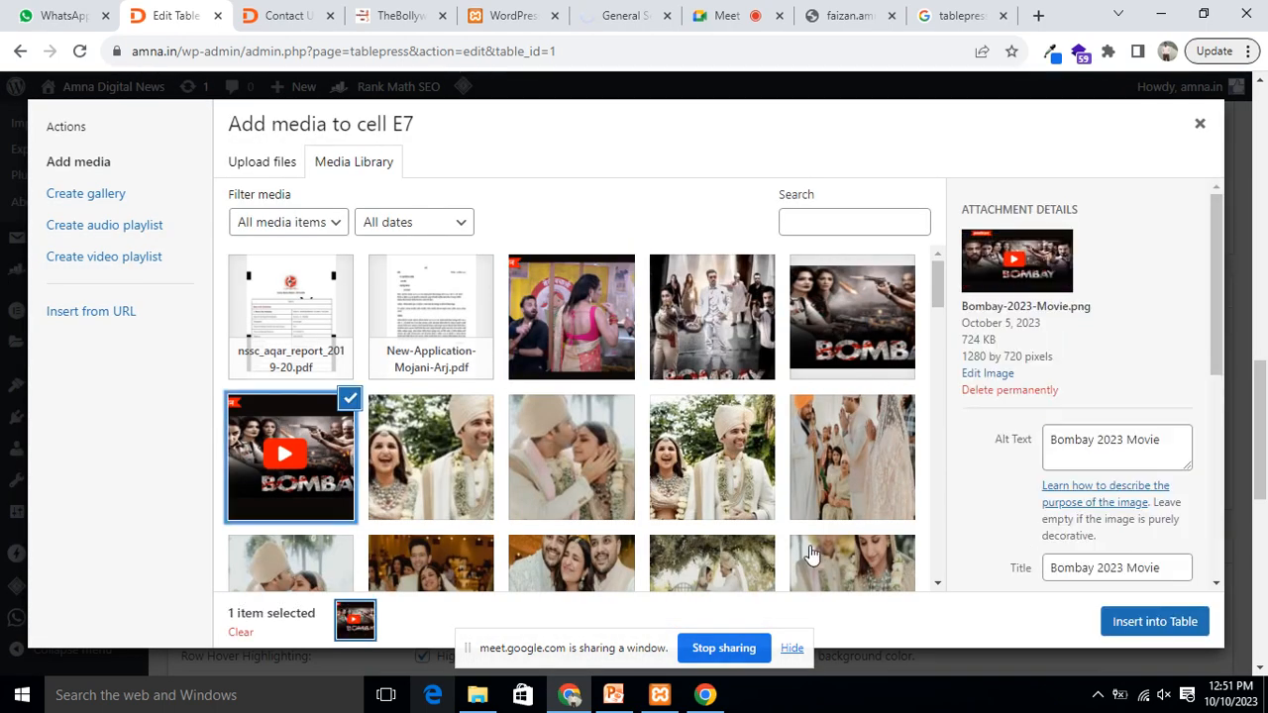
pyautogui.click(1156, 622)
pyautogui.scroll(6, 959, 422)
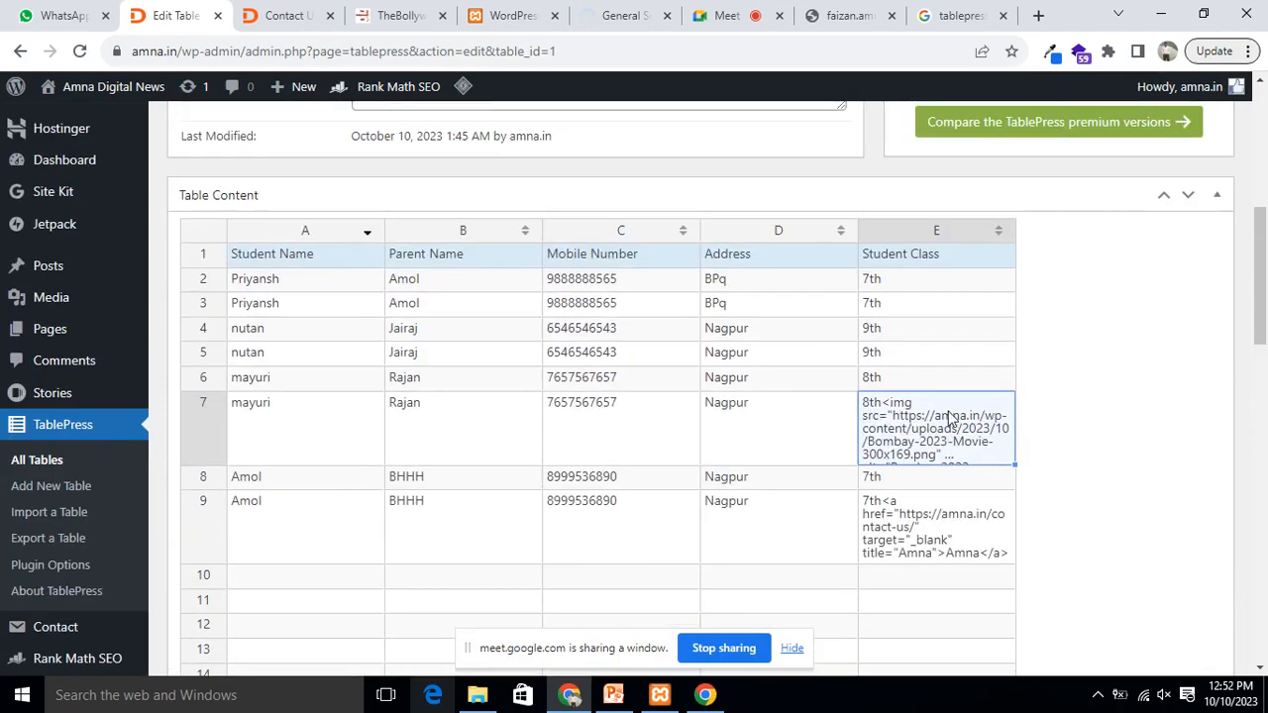
pyautogui.scroll(-4, 1020, 416)
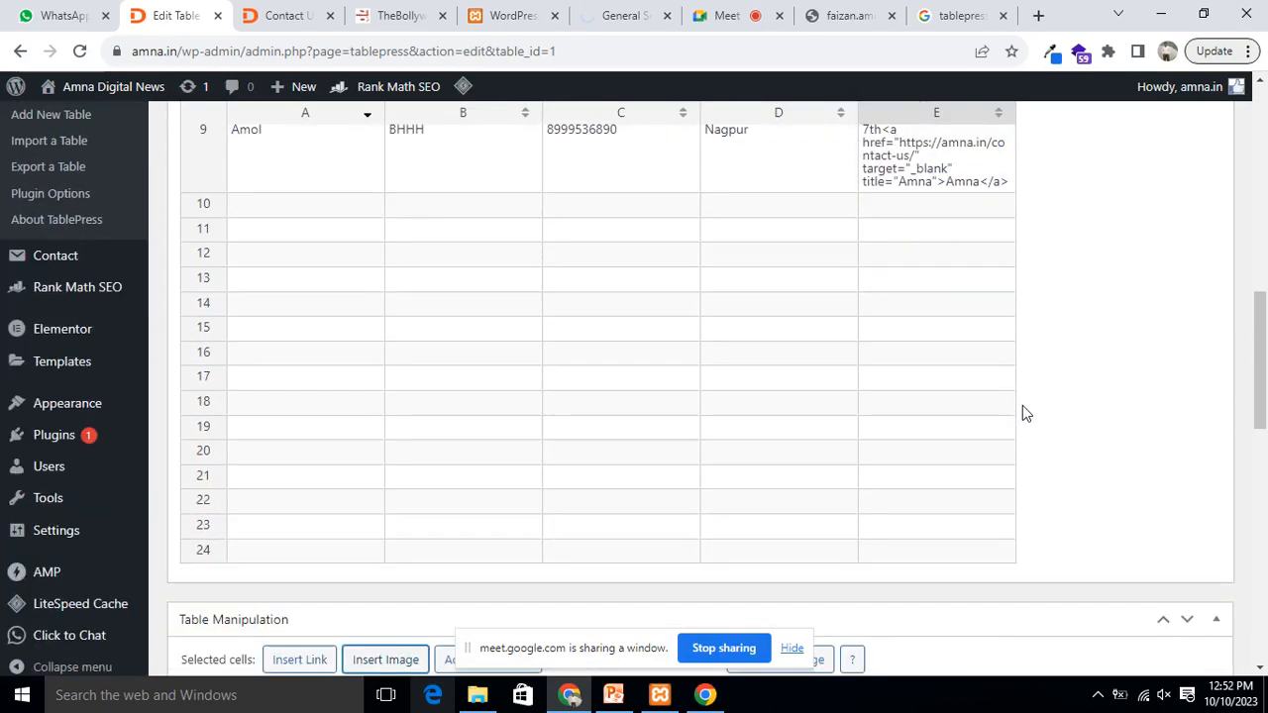
pyautogui.scroll(-3, 1023, 408)
pyautogui.click(487, 383)
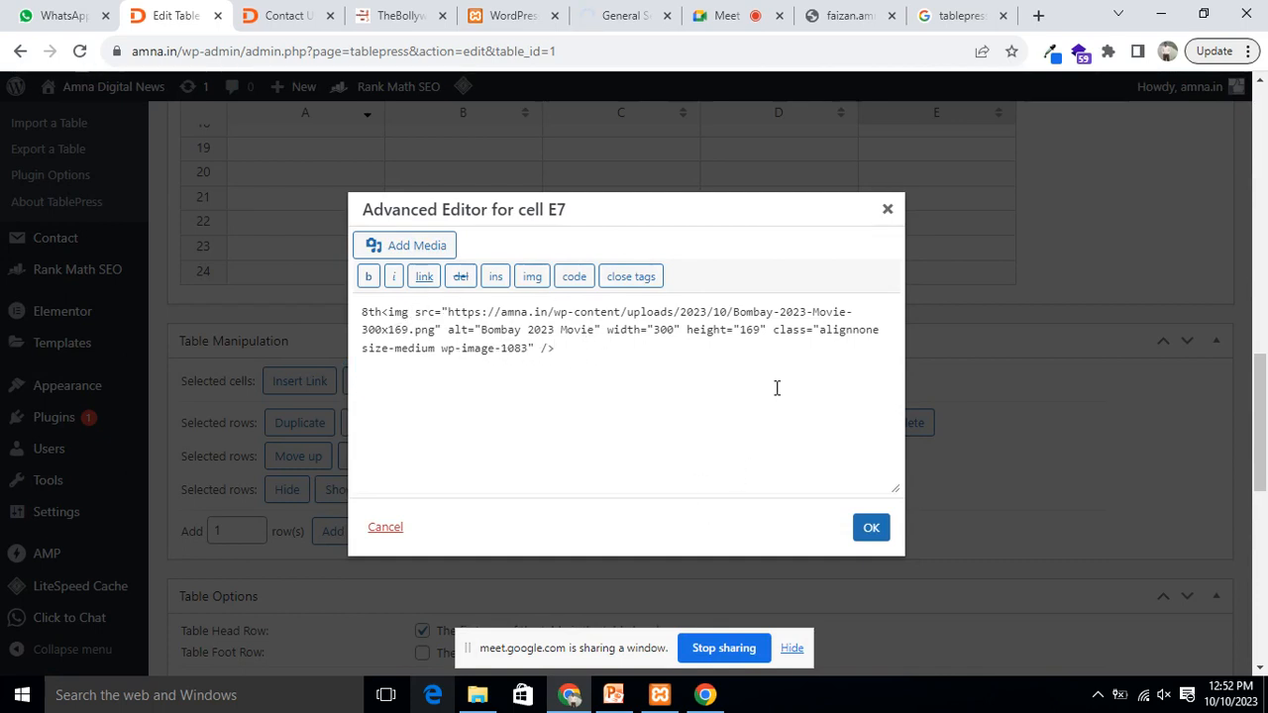
# Step: Close the E7 Advanced Editor without changes and scroll down toward Table Manipulation
pyautogui.click(887, 210)
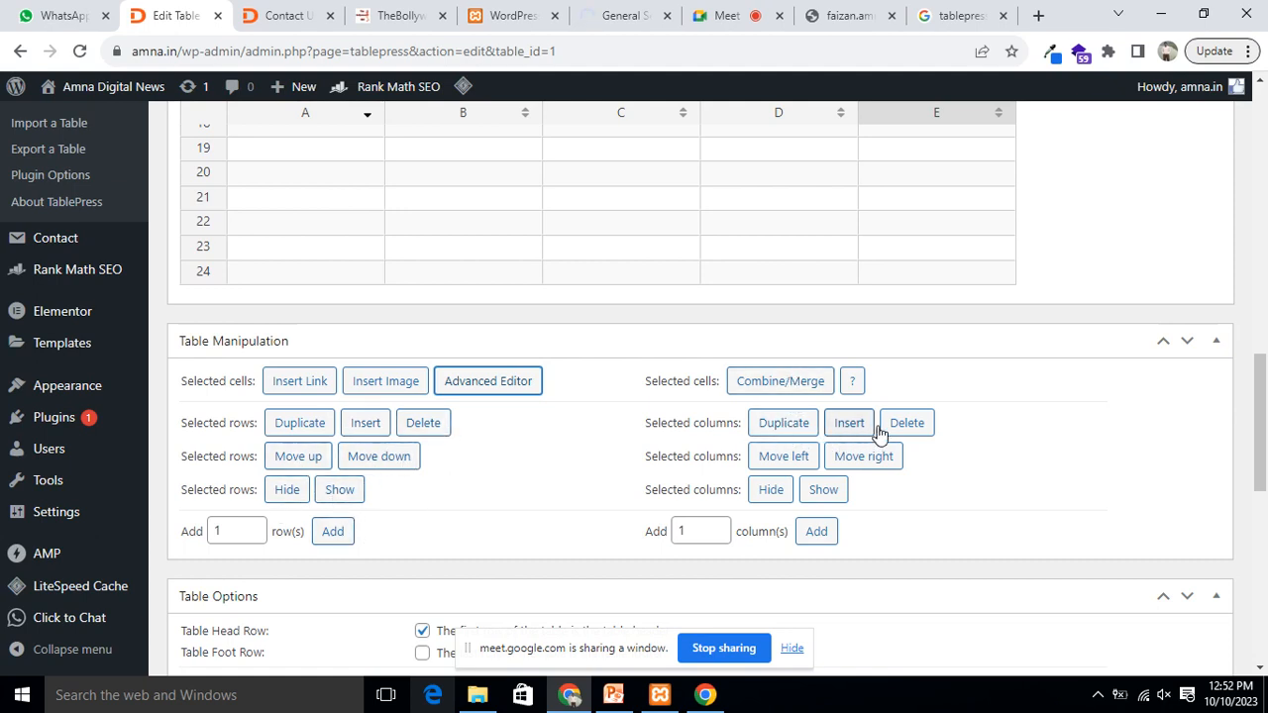
pyautogui.scroll(-1, 896, 416)
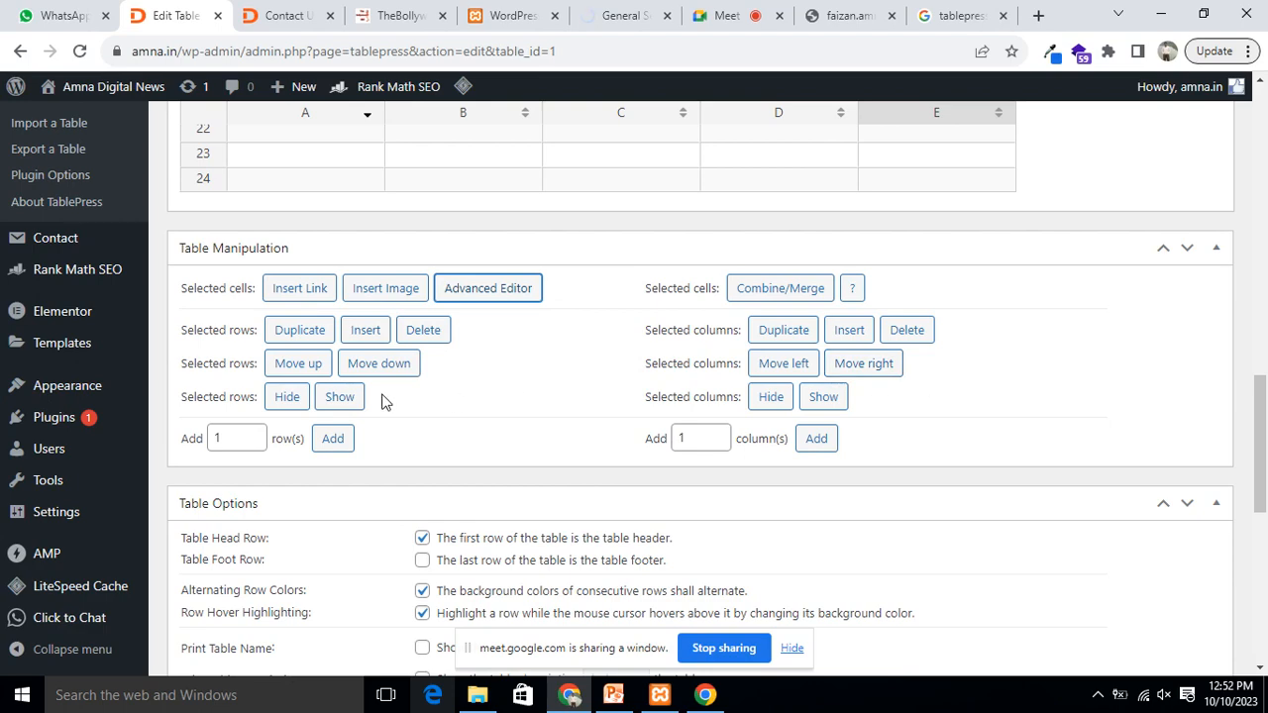
# Step: Uncheck Table Head Row in Table Options, then review the eight-row table
pyautogui.scroll(-3, 733, 382)
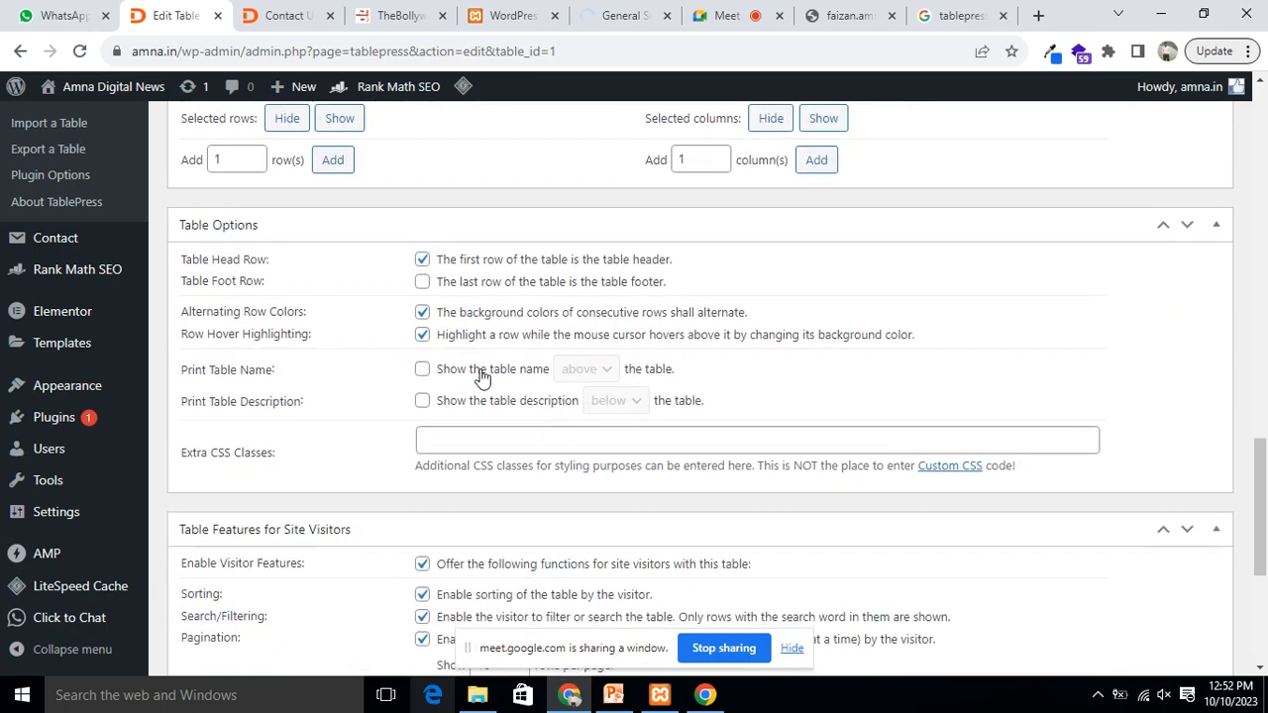
pyautogui.click(422, 259)
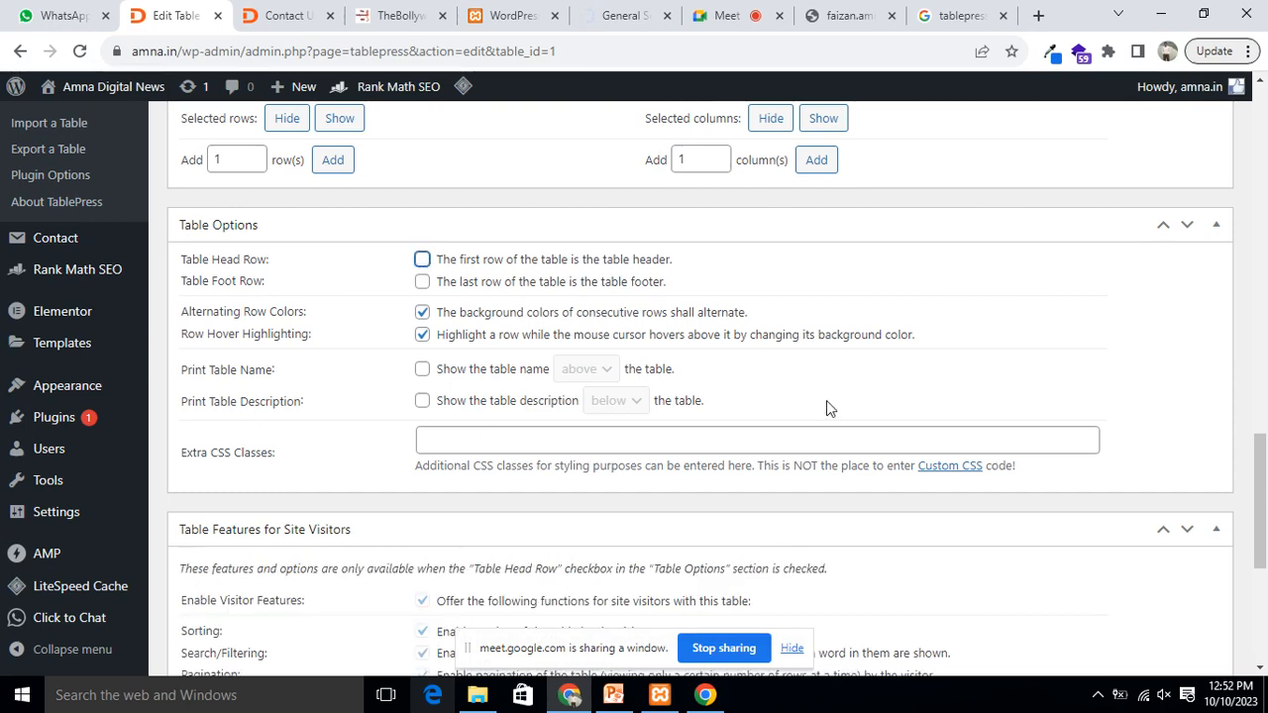
pyautogui.scroll(6, 832, 411)
pyautogui.scroll(9, 837, 417)
pyautogui.scroll(-3, 639, 341)
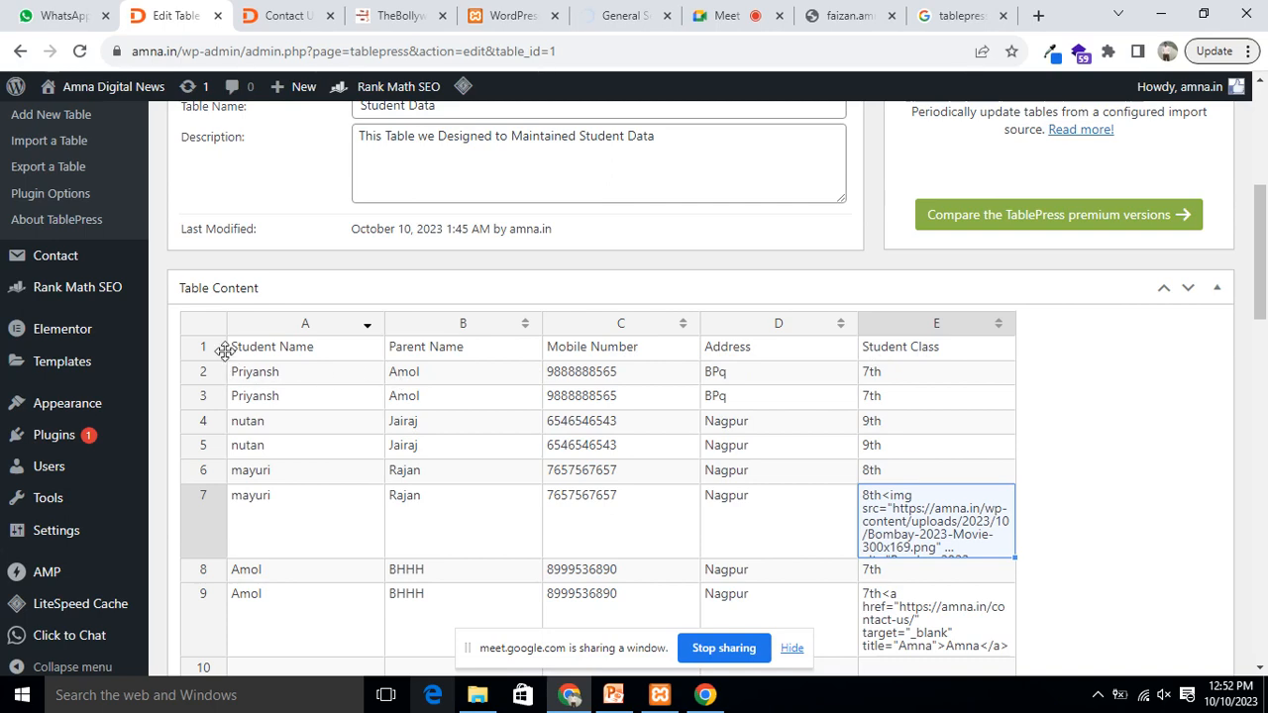
pyautogui.scroll(-2, 657, 362)
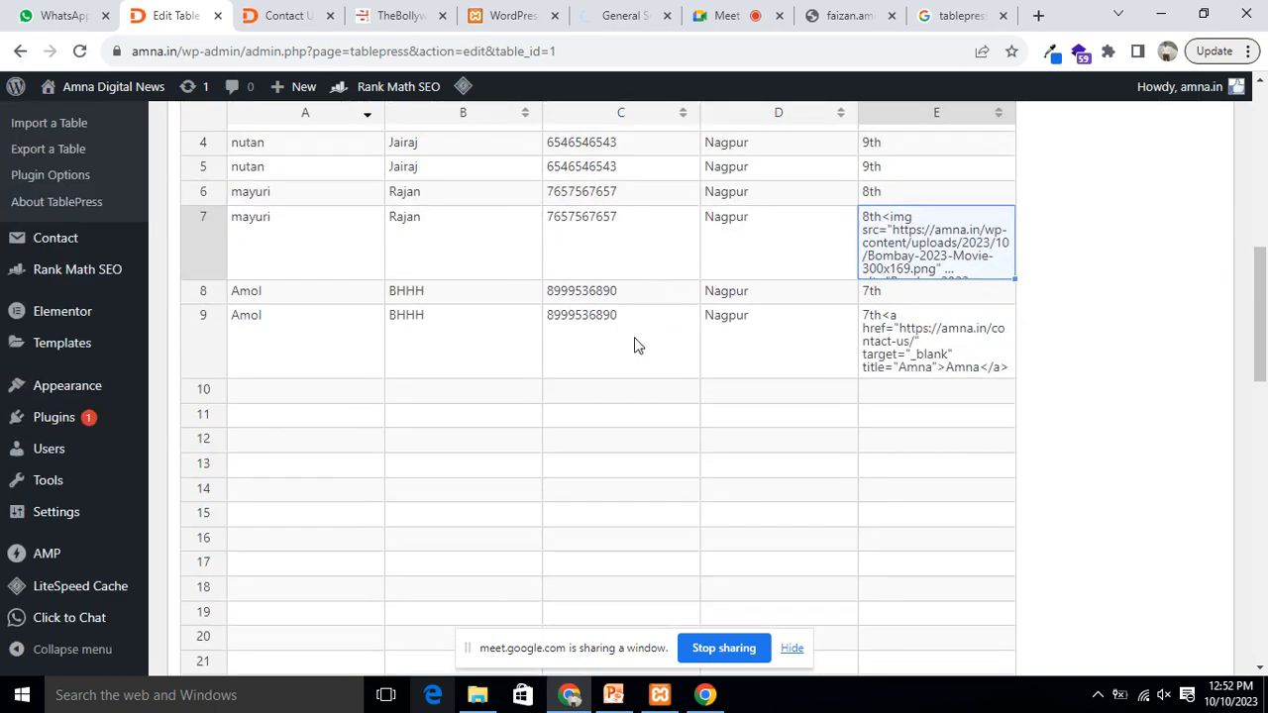
pyautogui.scroll(1, 637, 343)
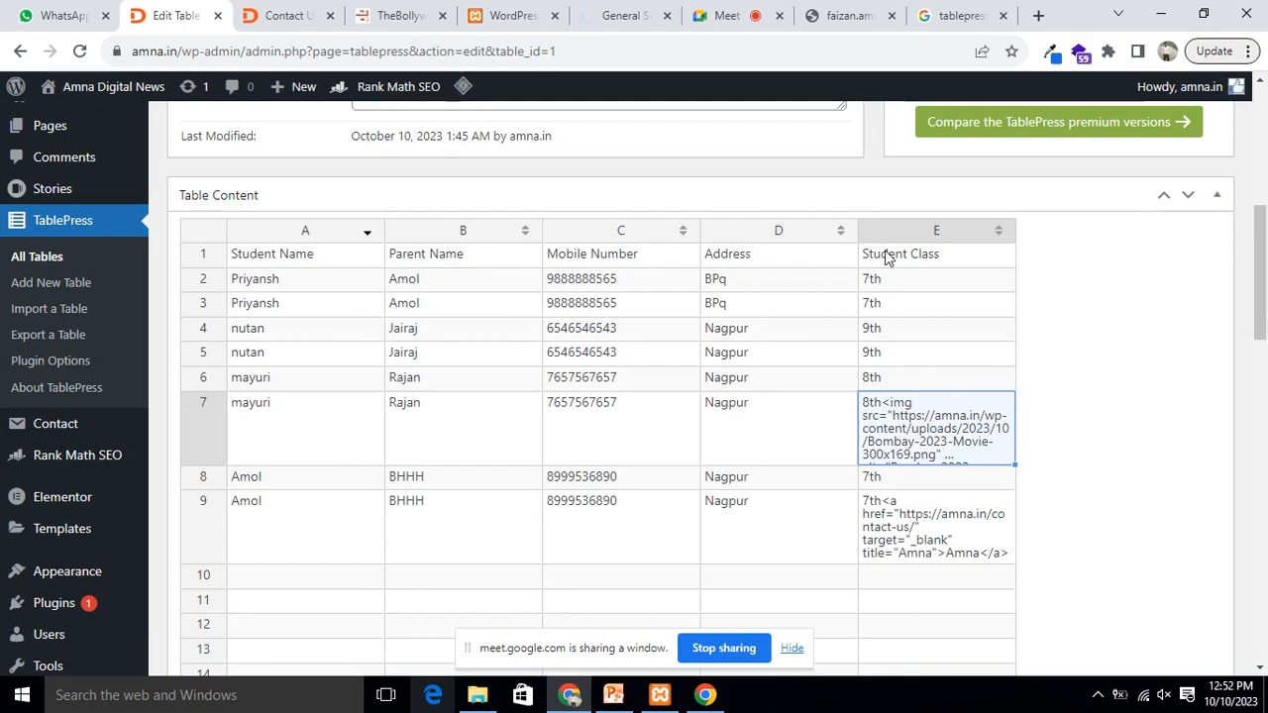
pyautogui.scroll(-10, 722, 289)
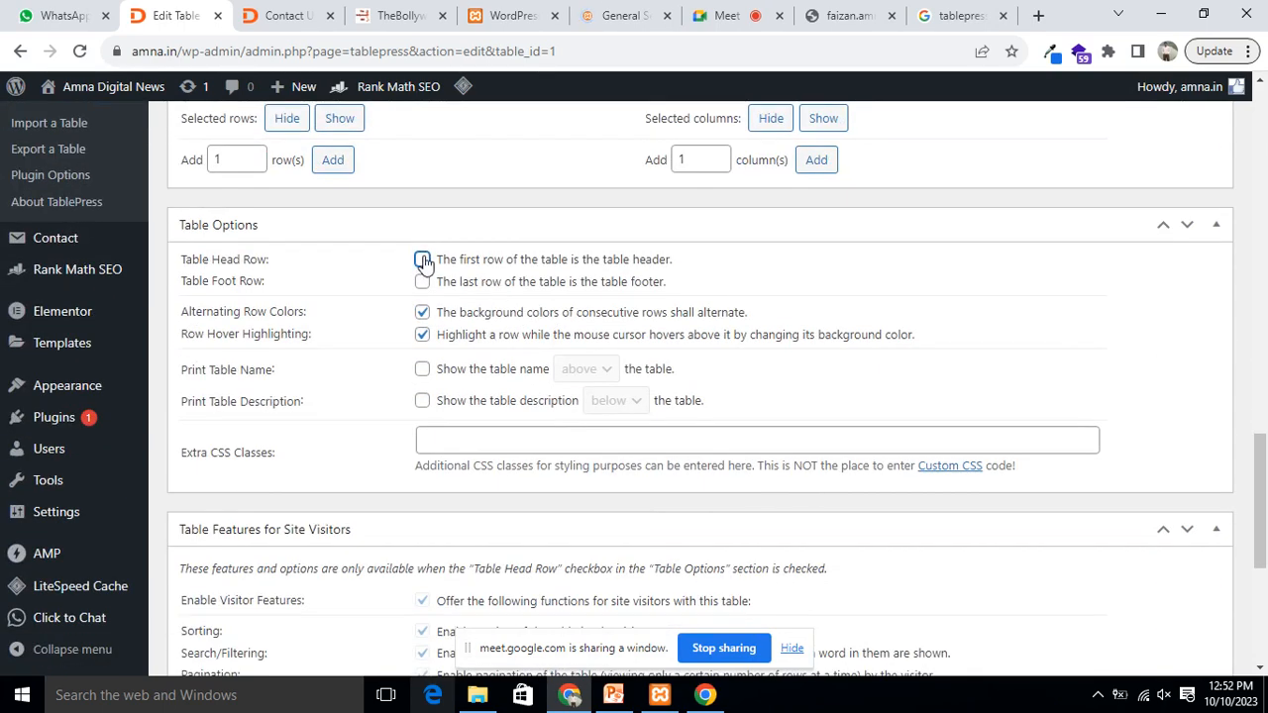
# Step: Make the first row the table header again and point out Alternating Row Colors and rows 7 and 9
pyautogui.click(421, 260)
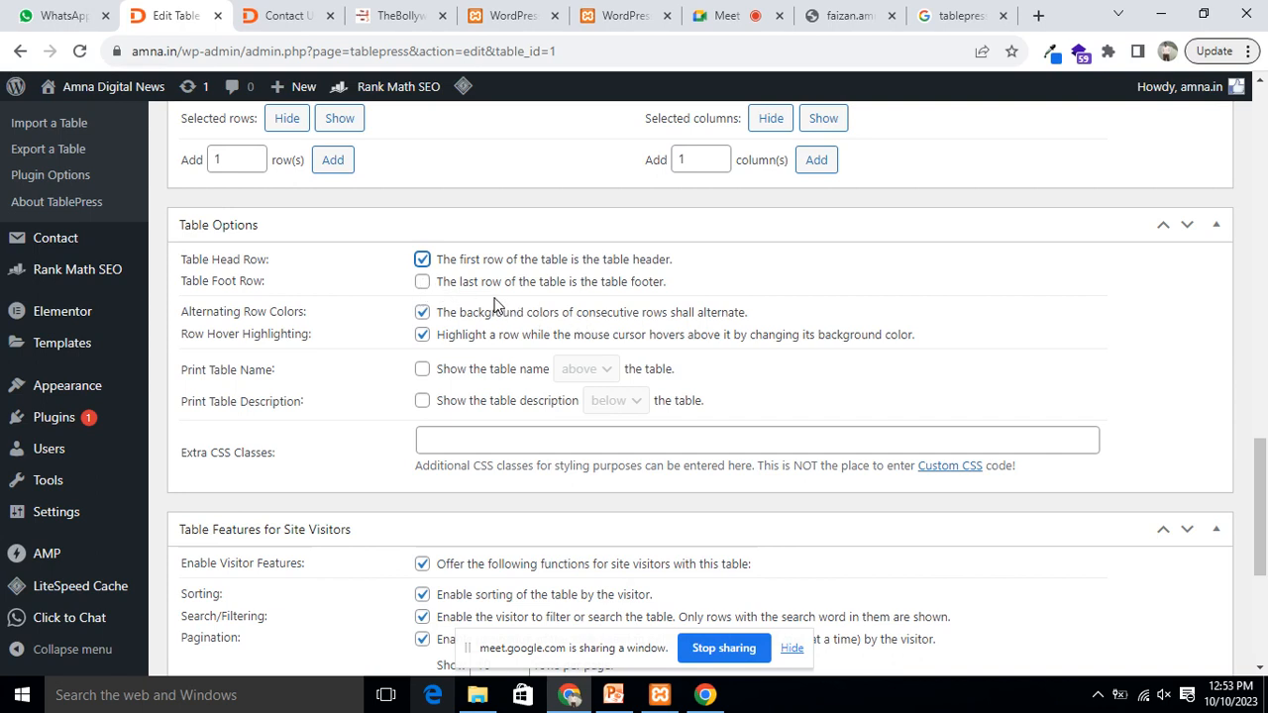
pyautogui.moveTo(250, 311); pyautogui.dragTo(309, 313)
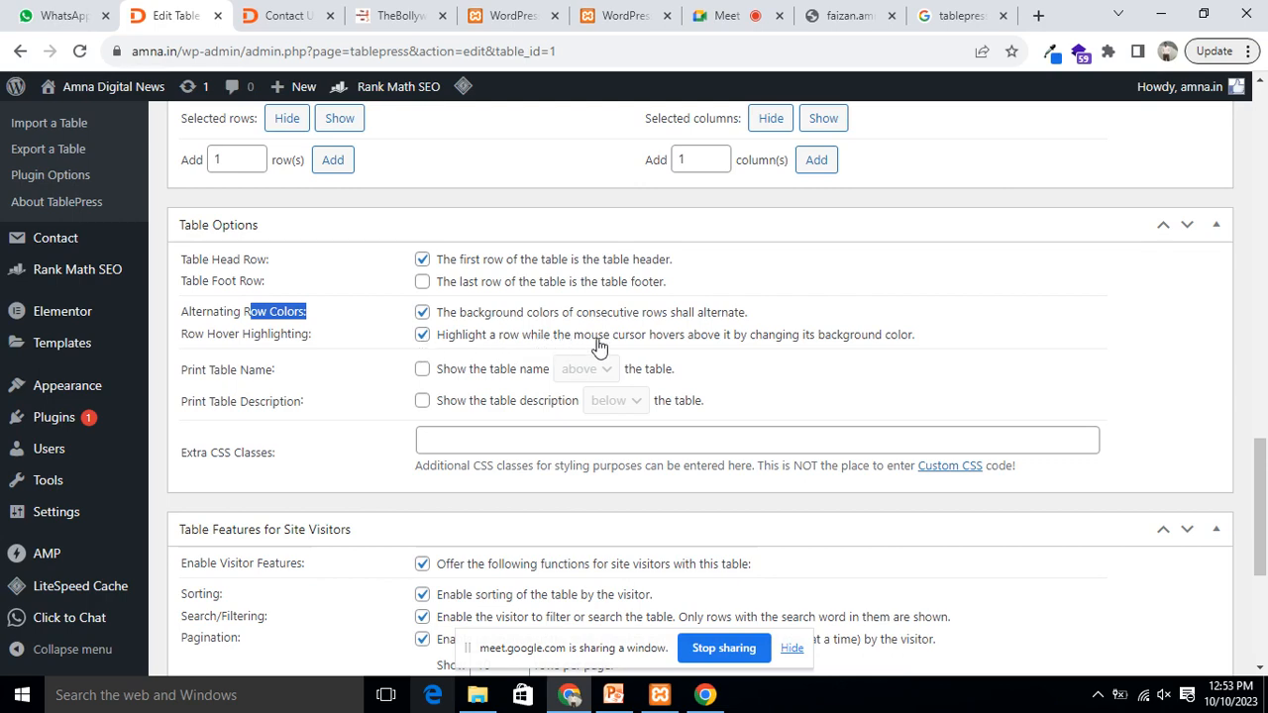
pyautogui.scroll(10, 785, 466)
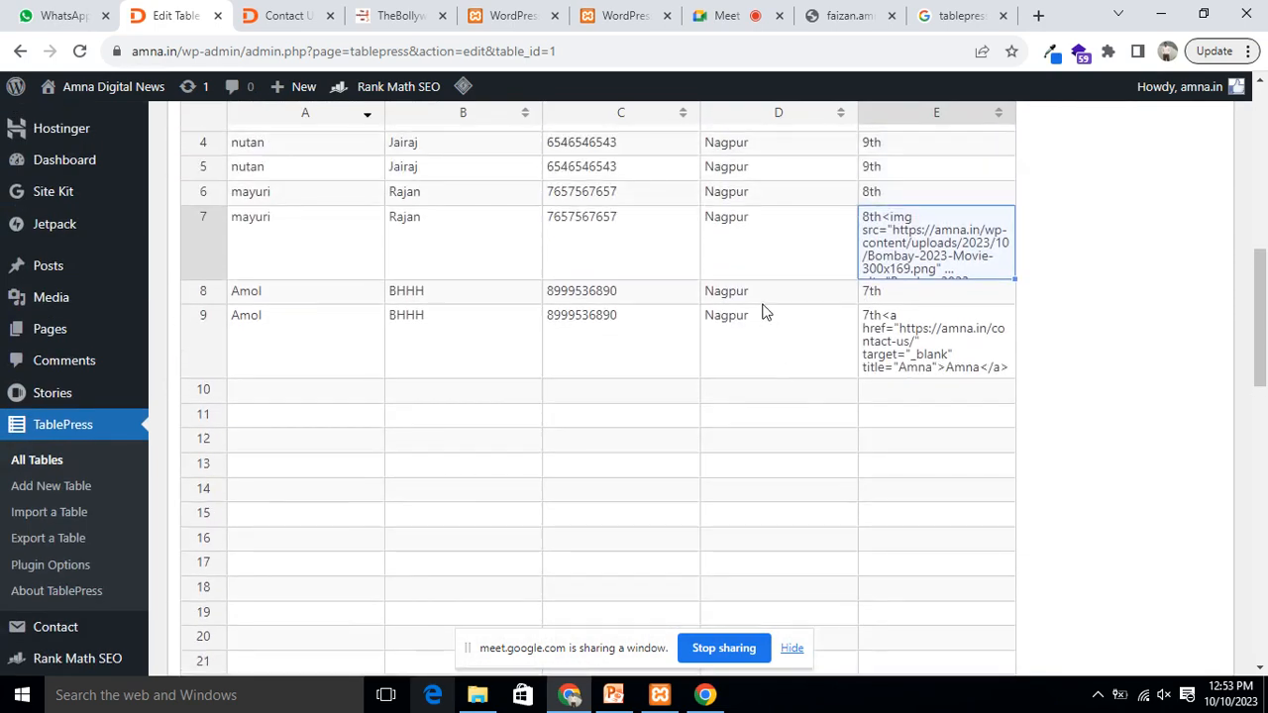
pyautogui.click(767, 243)
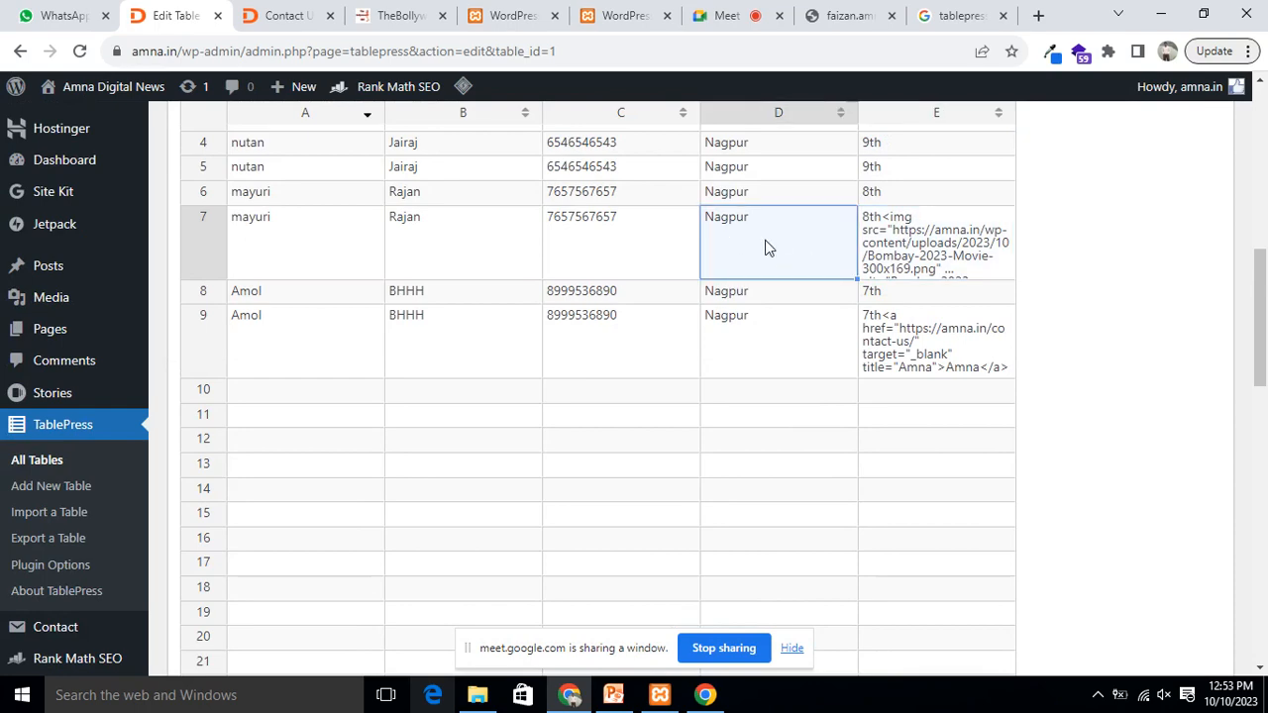
pyautogui.scroll(-2, 792, 250)
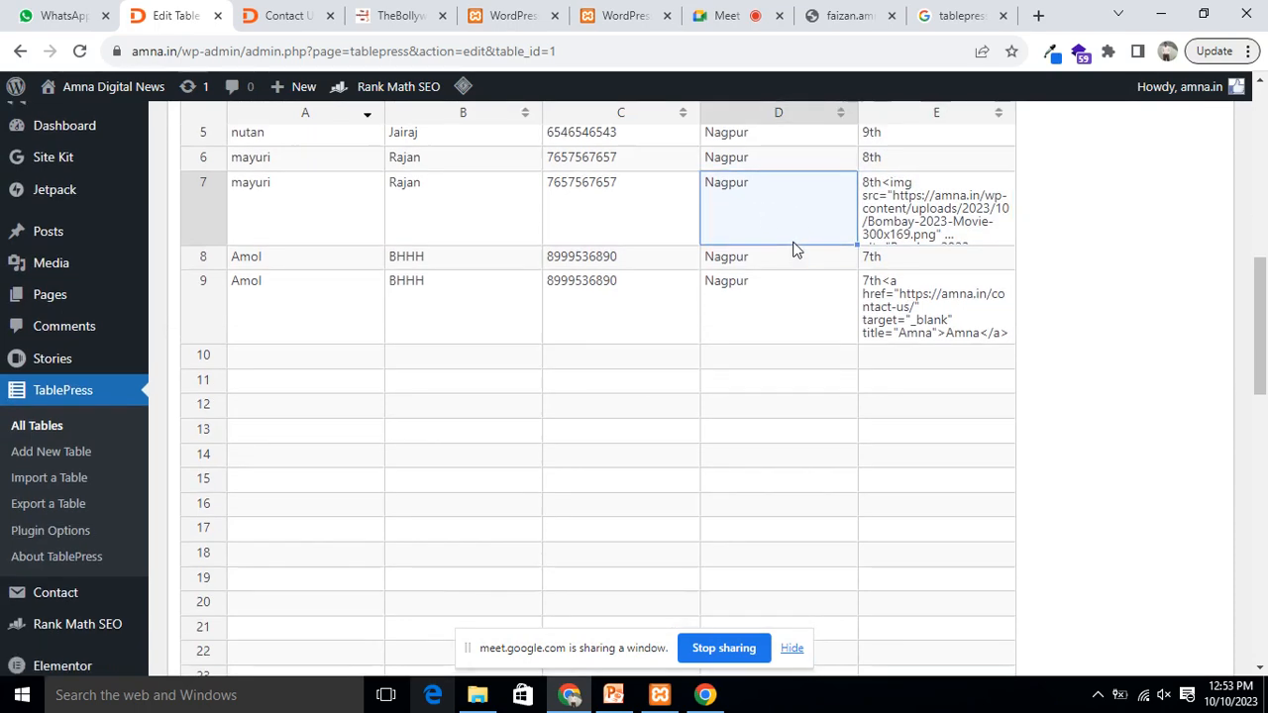
pyautogui.scroll(-9, 787, 171)
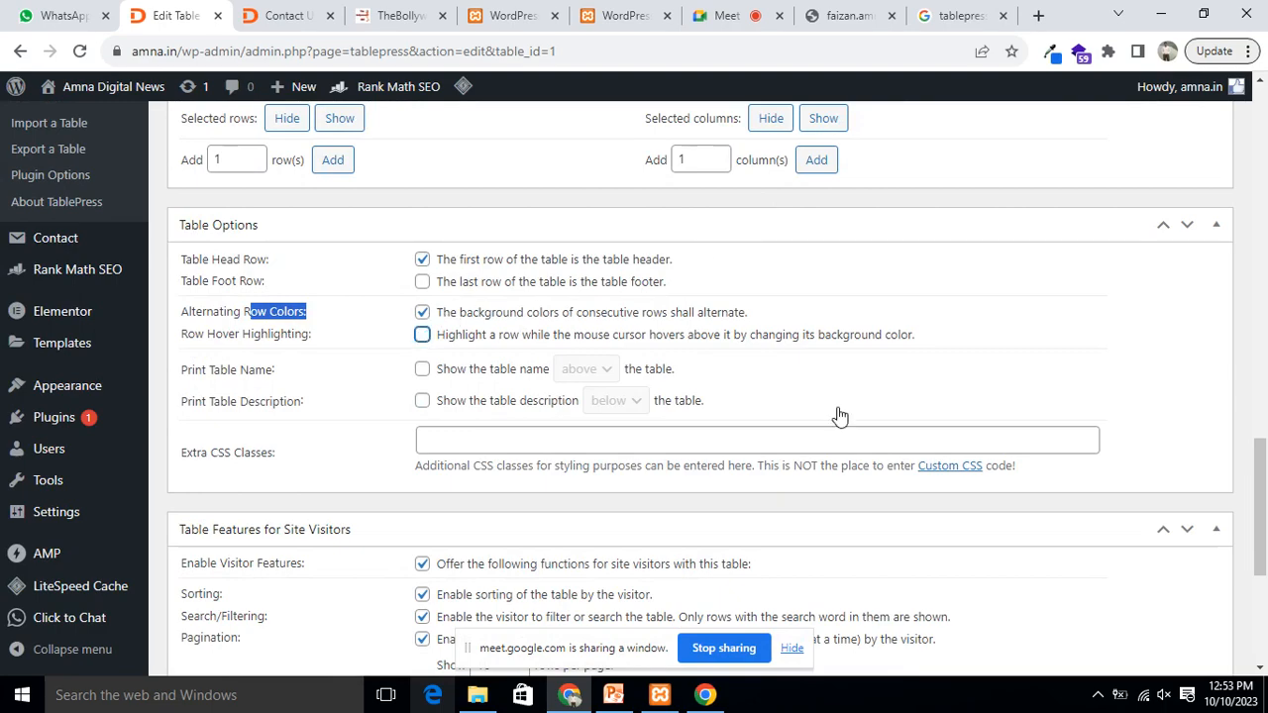
pyautogui.scroll(9, 894, 580)
pyautogui.click(754, 180)
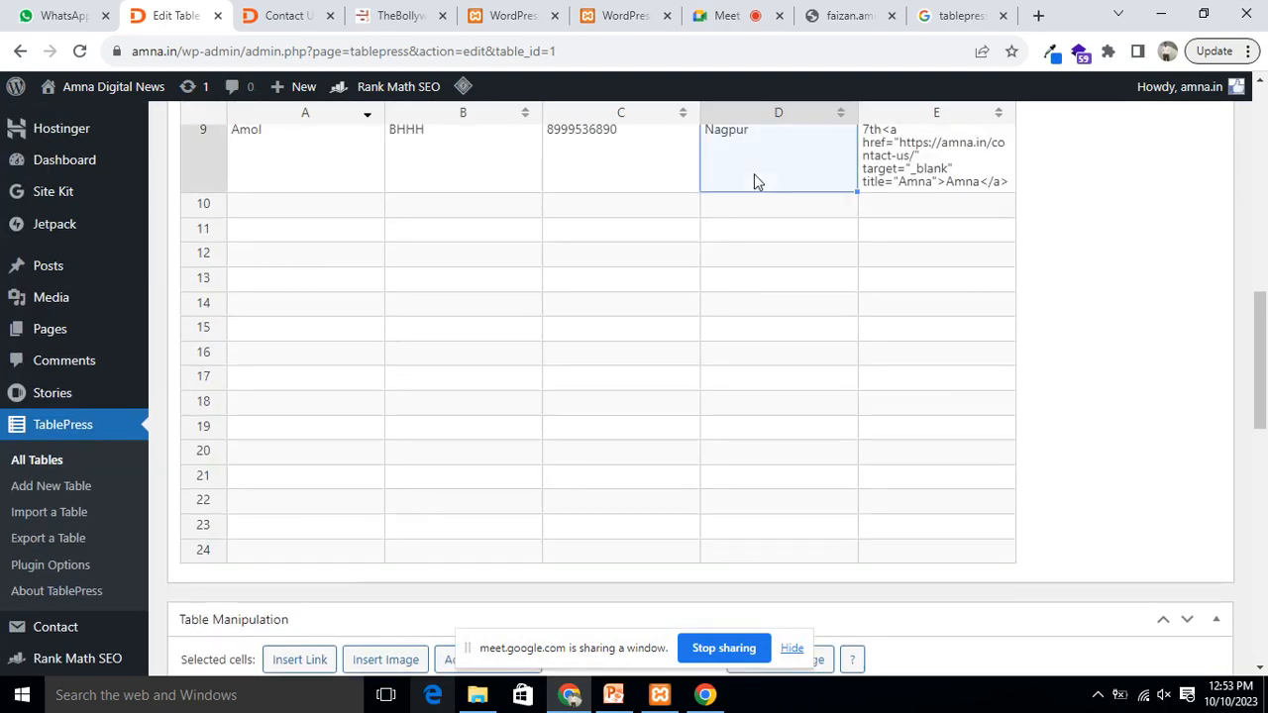
pyautogui.click(648, 179)
# Step: Enable Row Hover Highlighting and scroll to the bottom of the edit page
pyautogui.scroll(-9, 801, 251)
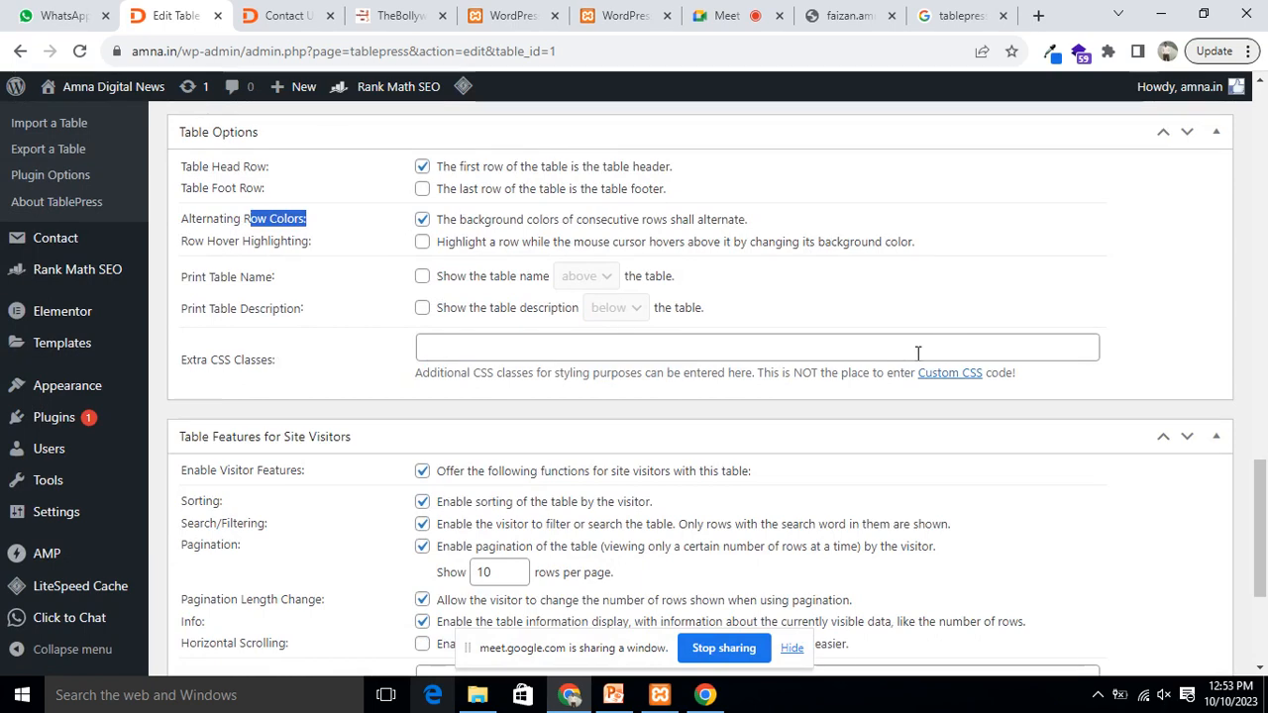
pyautogui.scroll(9, 917, 354)
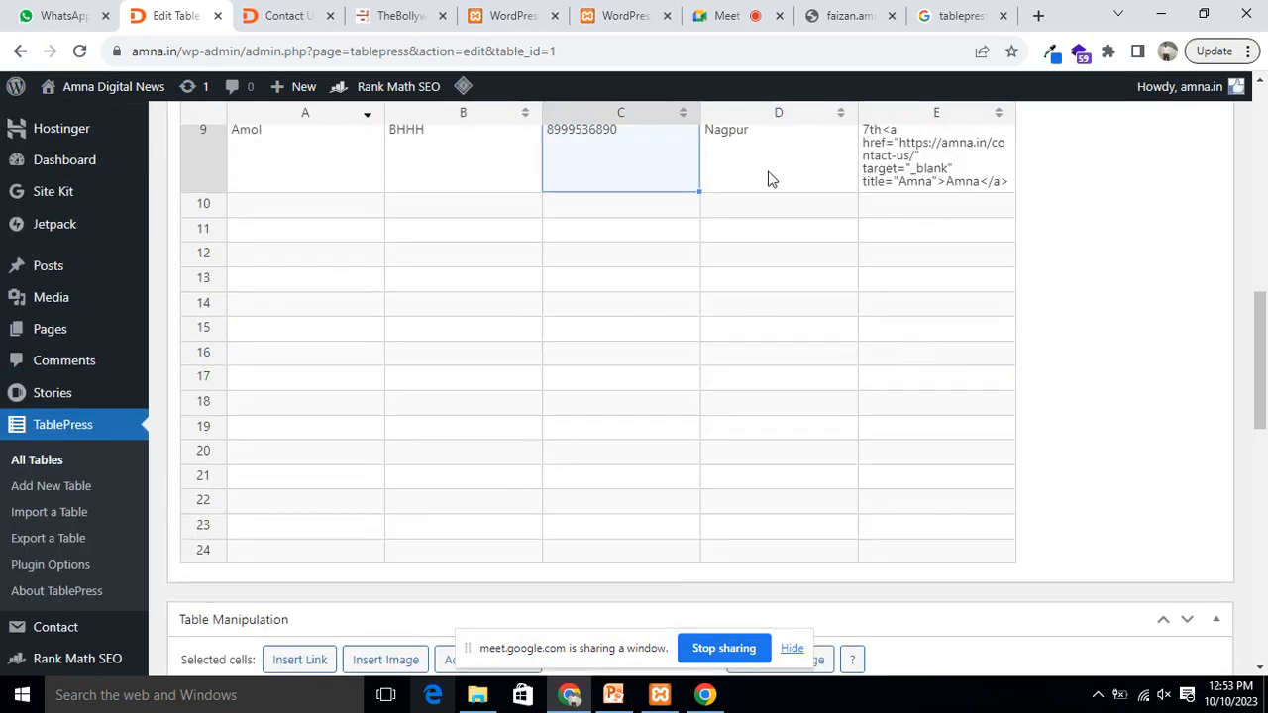
pyautogui.scroll(-10, 812, 258)
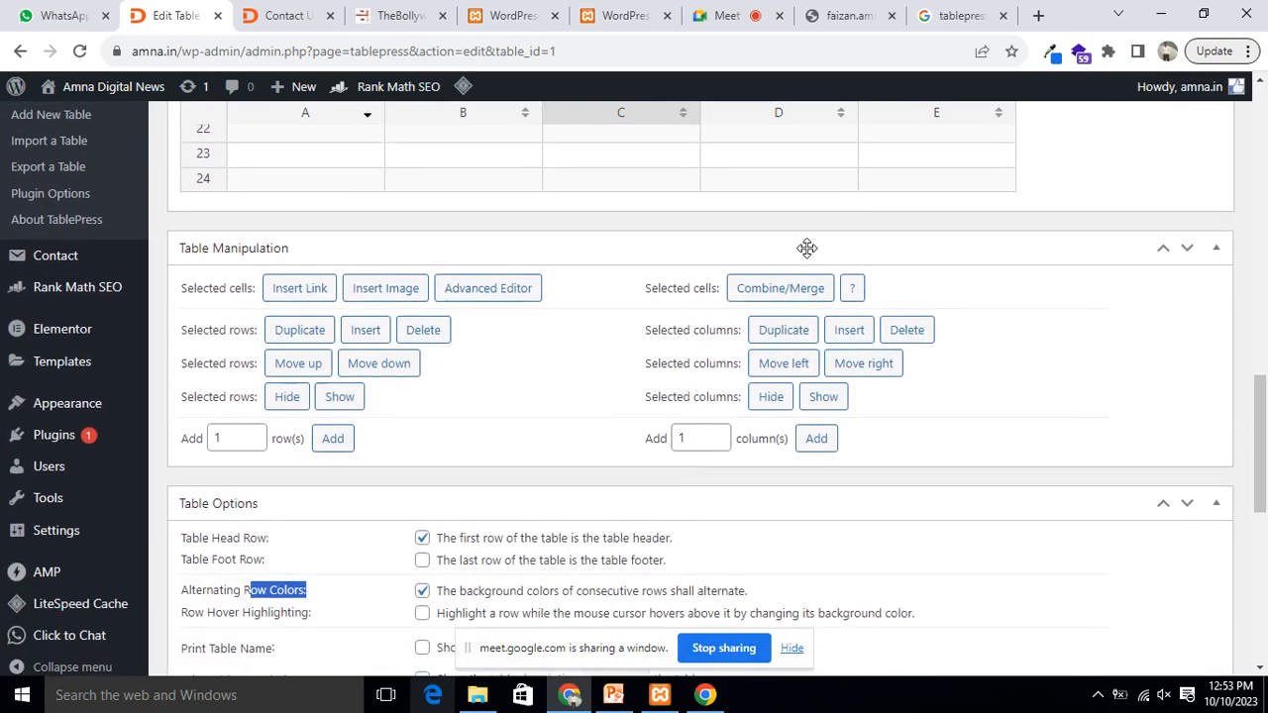
pyautogui.click(422, 427)
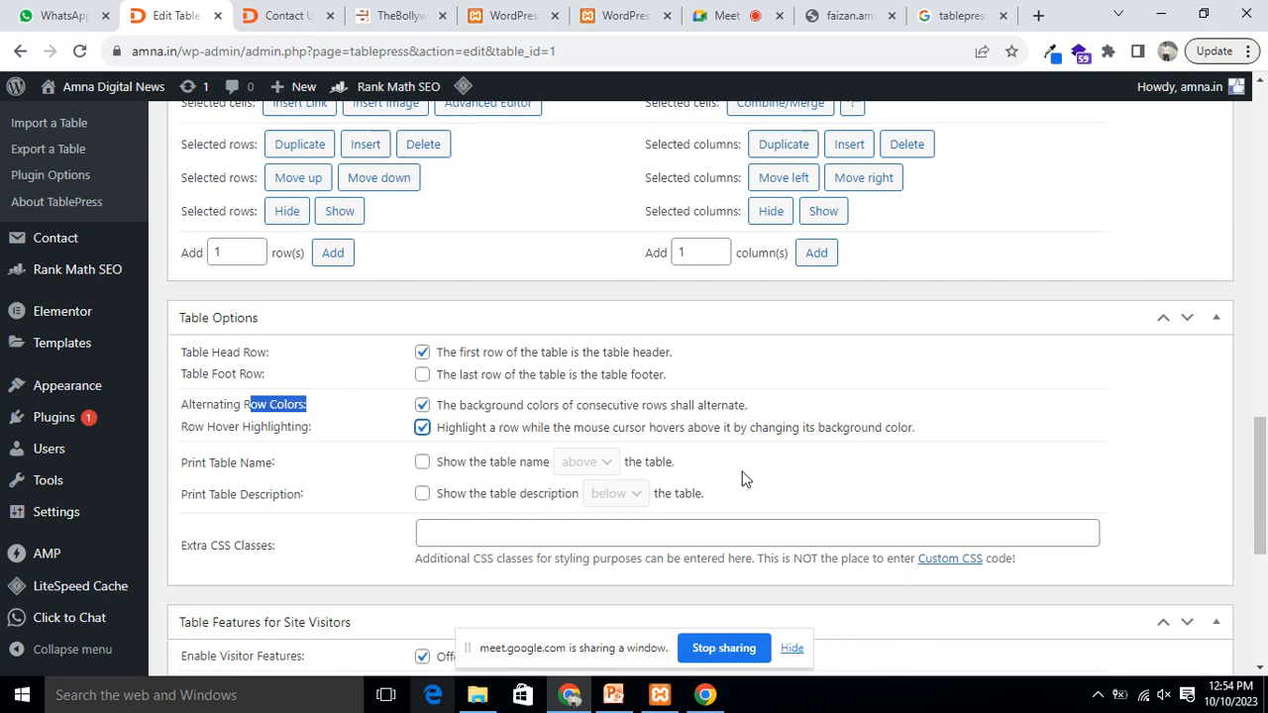
pyautogui.scroll(-3, 741, 475)
pyautogui.scroll(-2, 484, 306)
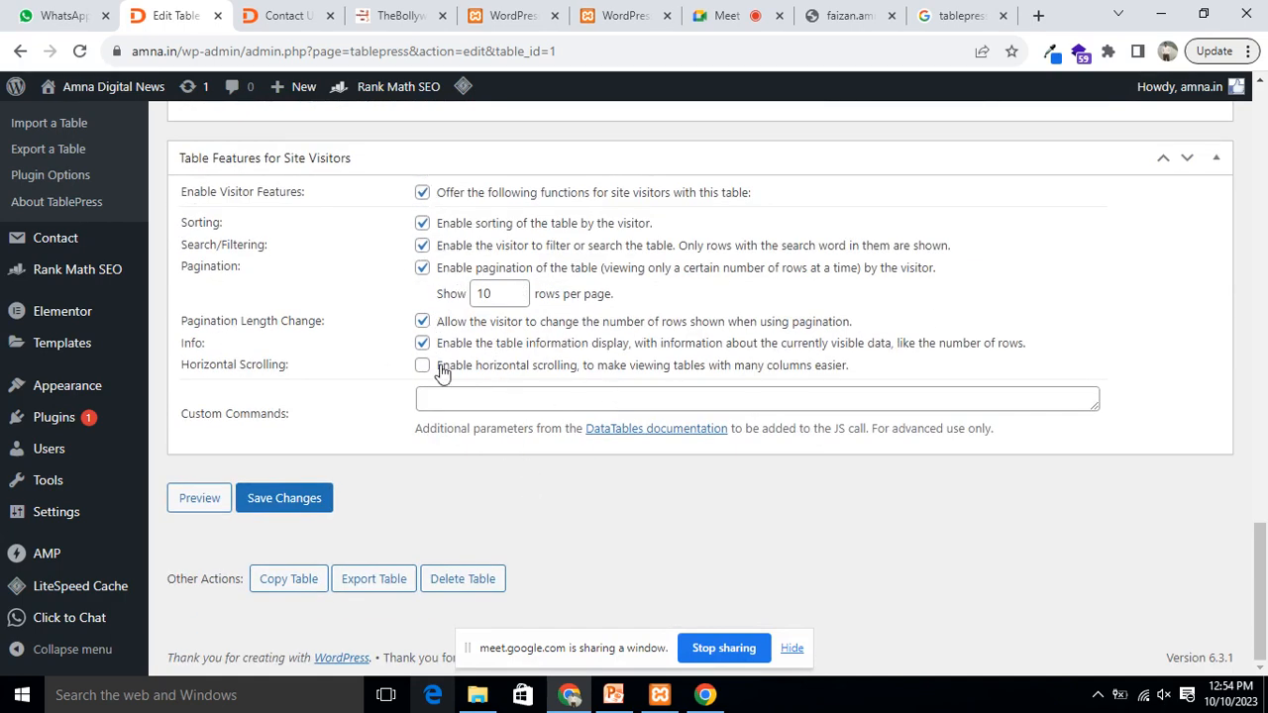
# Step: Save the Student Data table and view its preview in a new tab
pyautogui.click(283, 503)
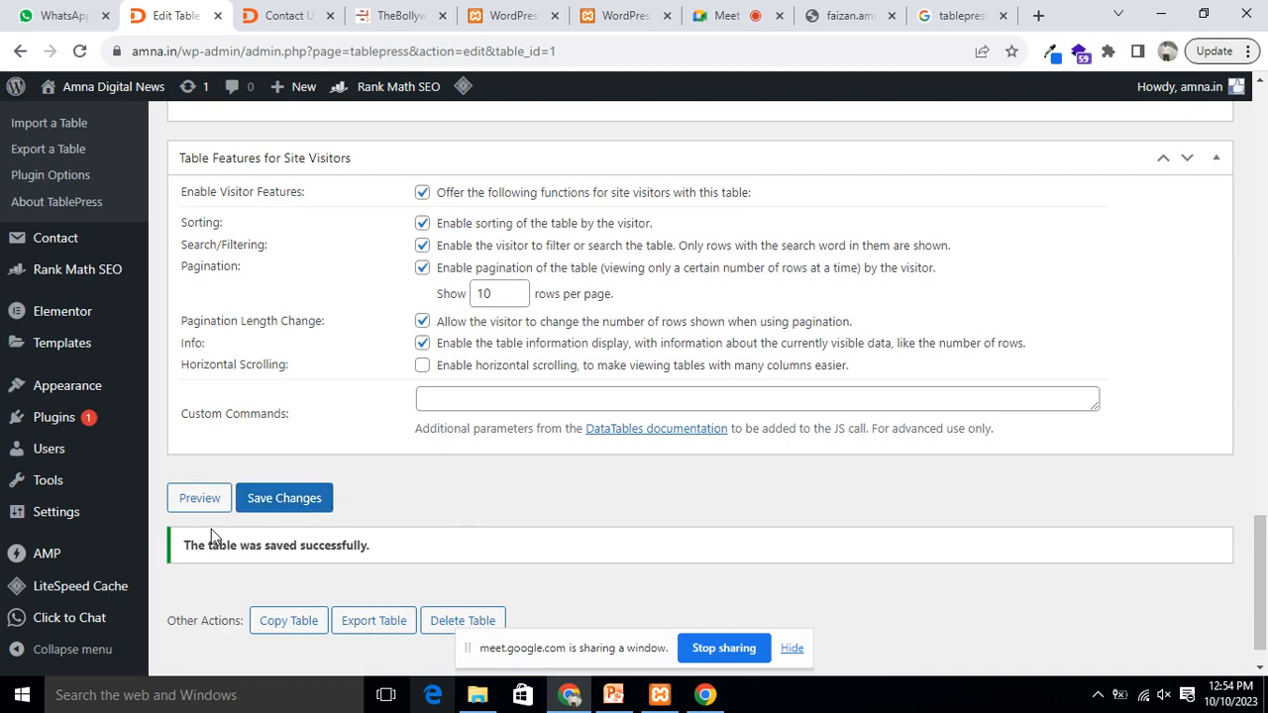
pyautogui.rightClick(194, 500)
pyautogui.click(267, 507)
pyautogui.click(253, 17)
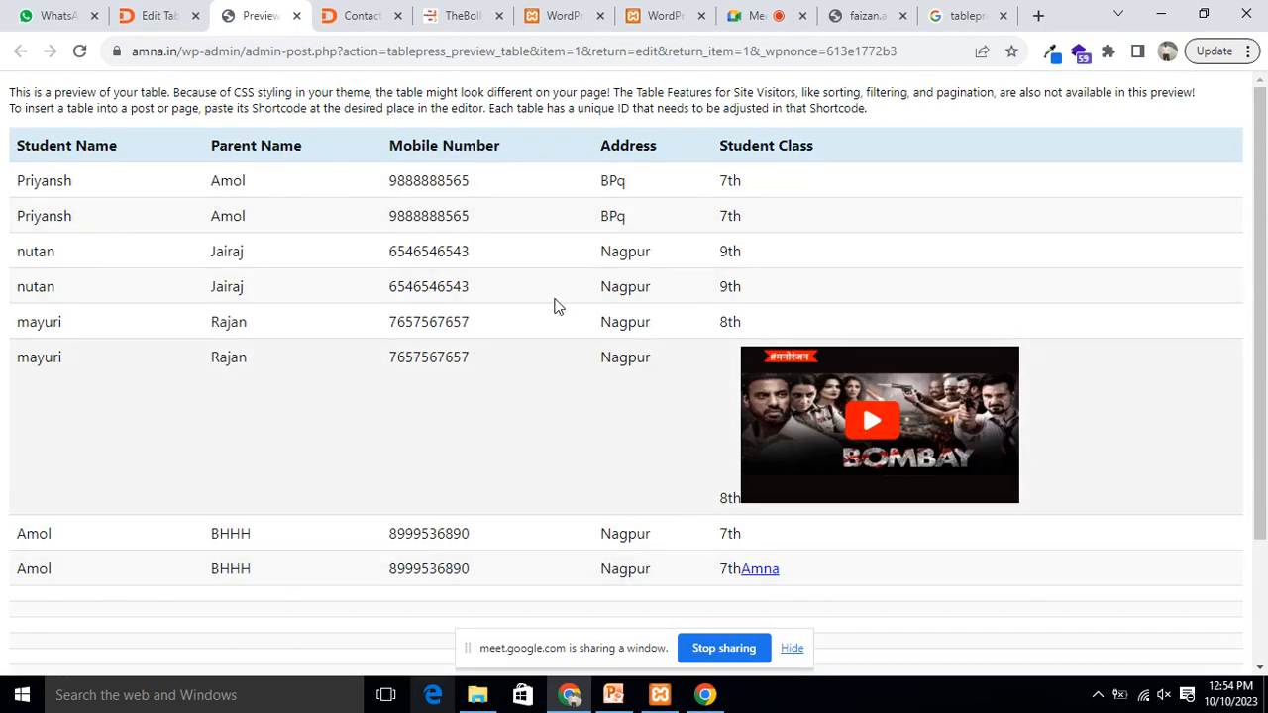
# Step: Return to the Edit Table tab and scroll back to the top
pyautogui.click(159, 16)
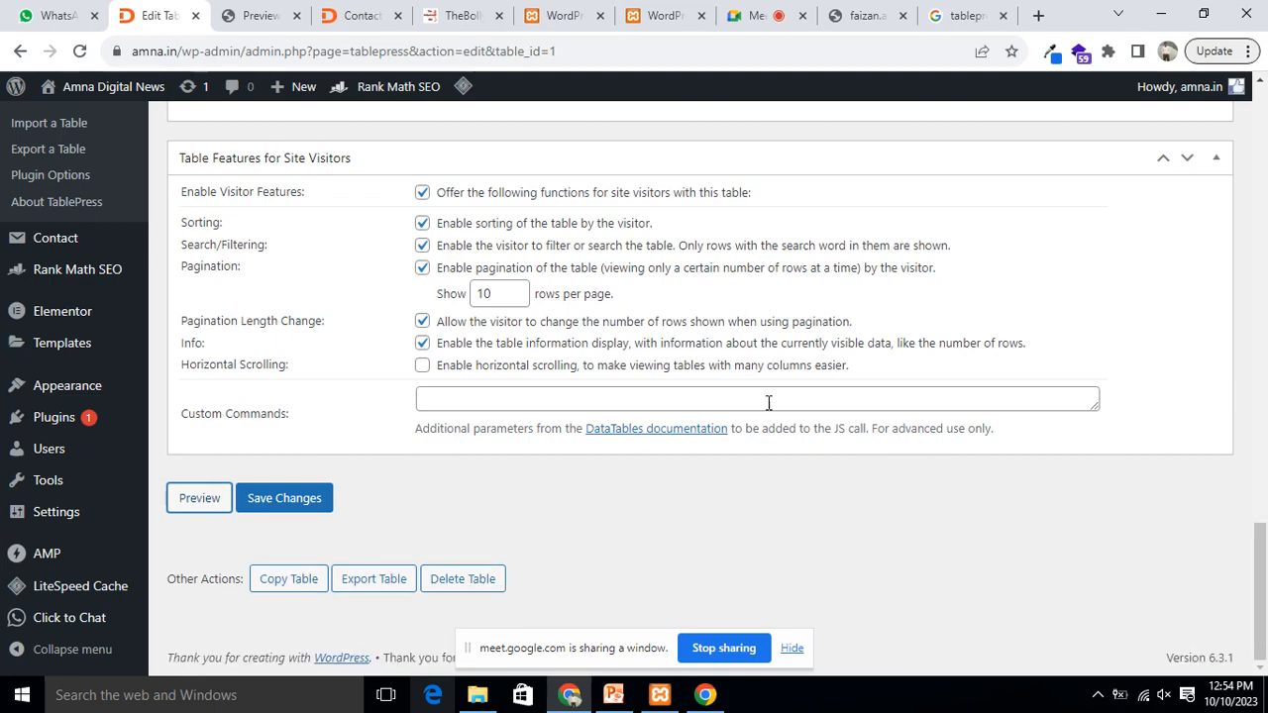
pyautogui.scroll(15, 696, 460)
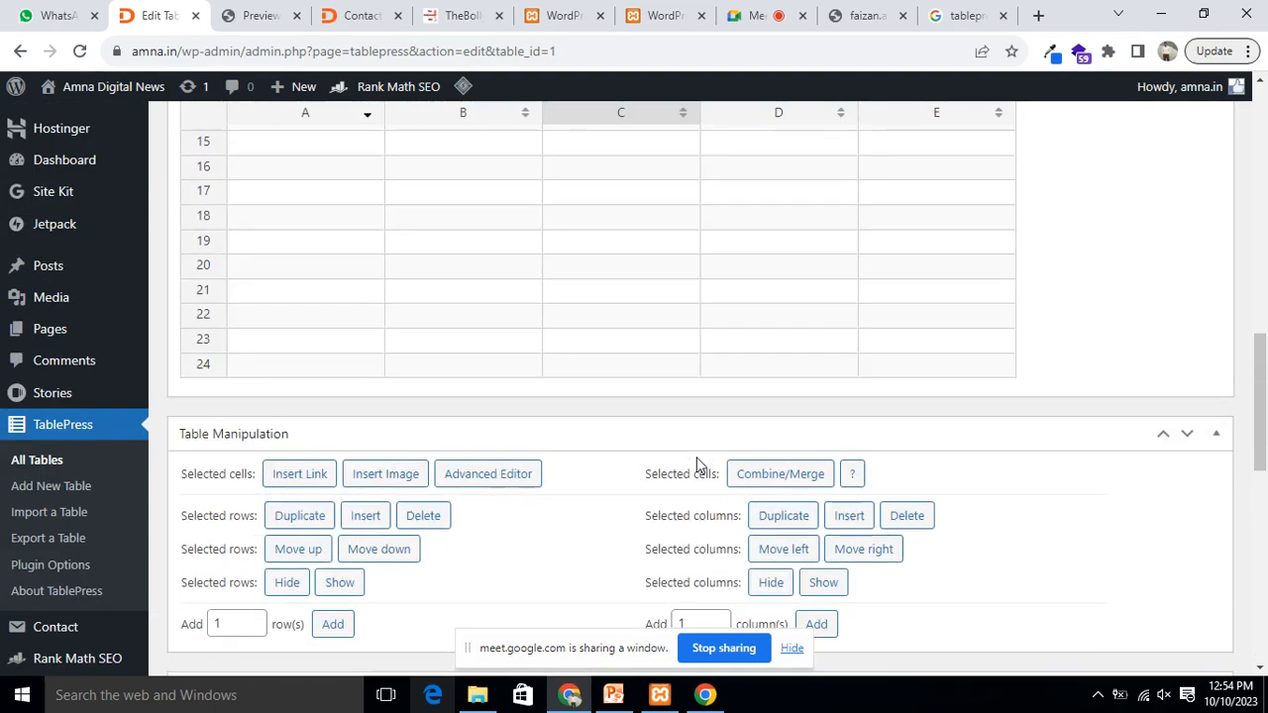
pyautogui.scroll(10, 696, 464)
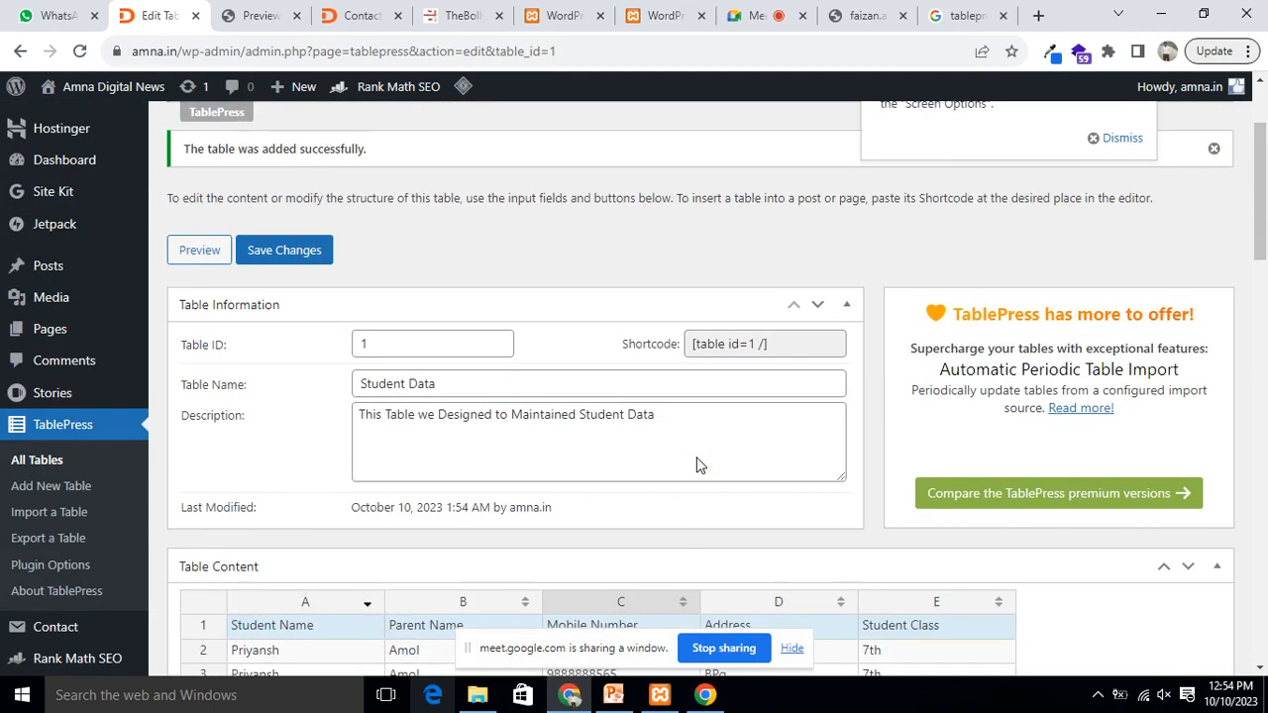
pyautogui.scroll(2, 698, 457)
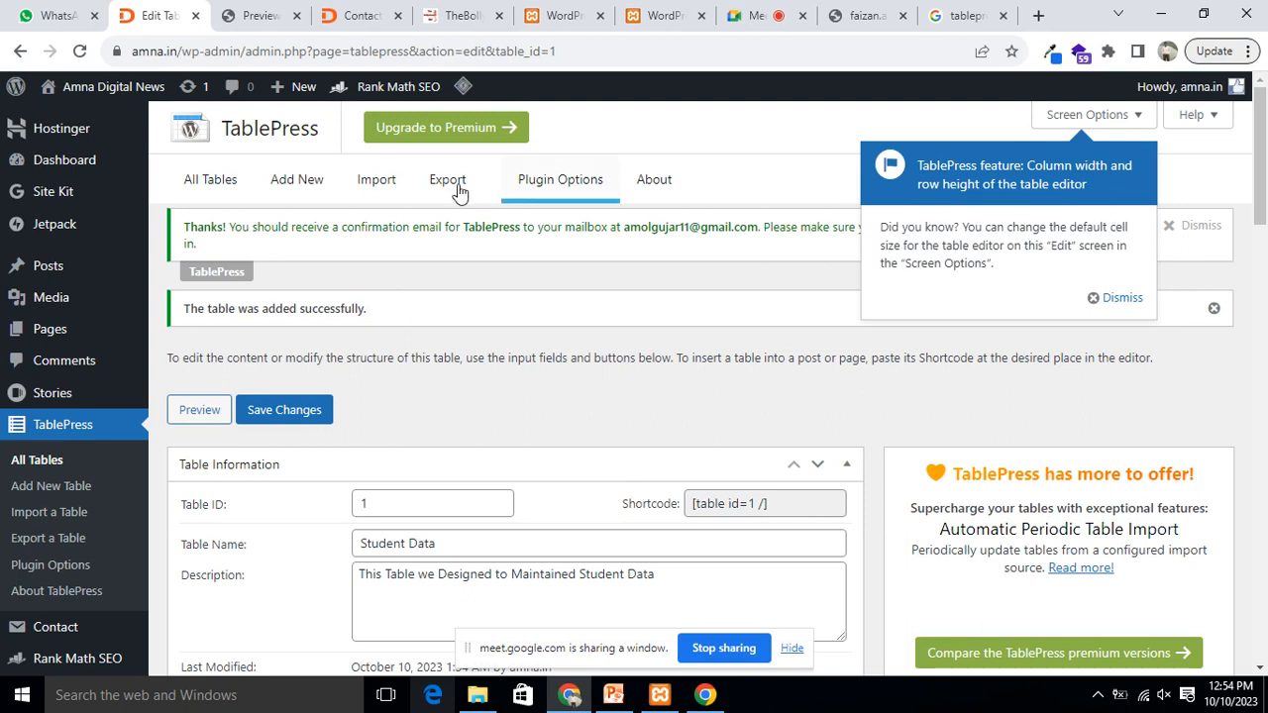
# Step: Go to Add New, then the Import tab, and cancel the file chooser without importing anything
pyautogui.click(297, 184)
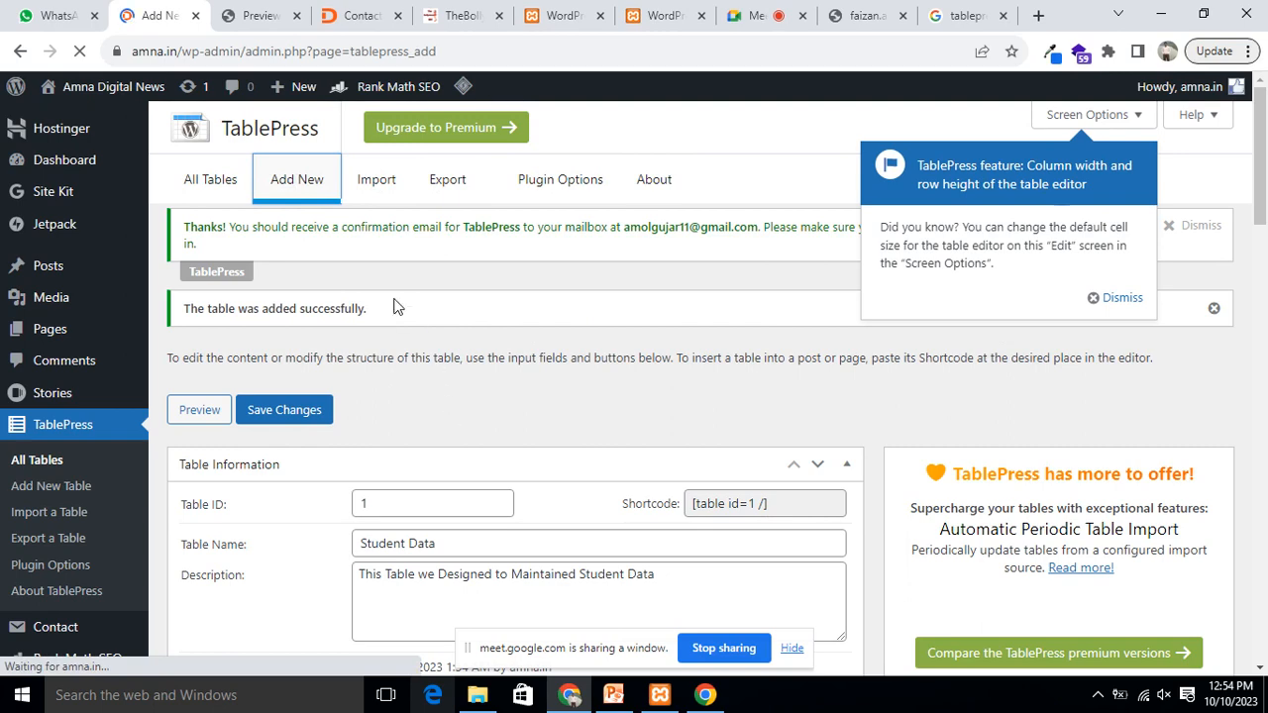
pyautogui.scroll(-5, 567, 348)
pyautogui.scroll(5, 555, 344)
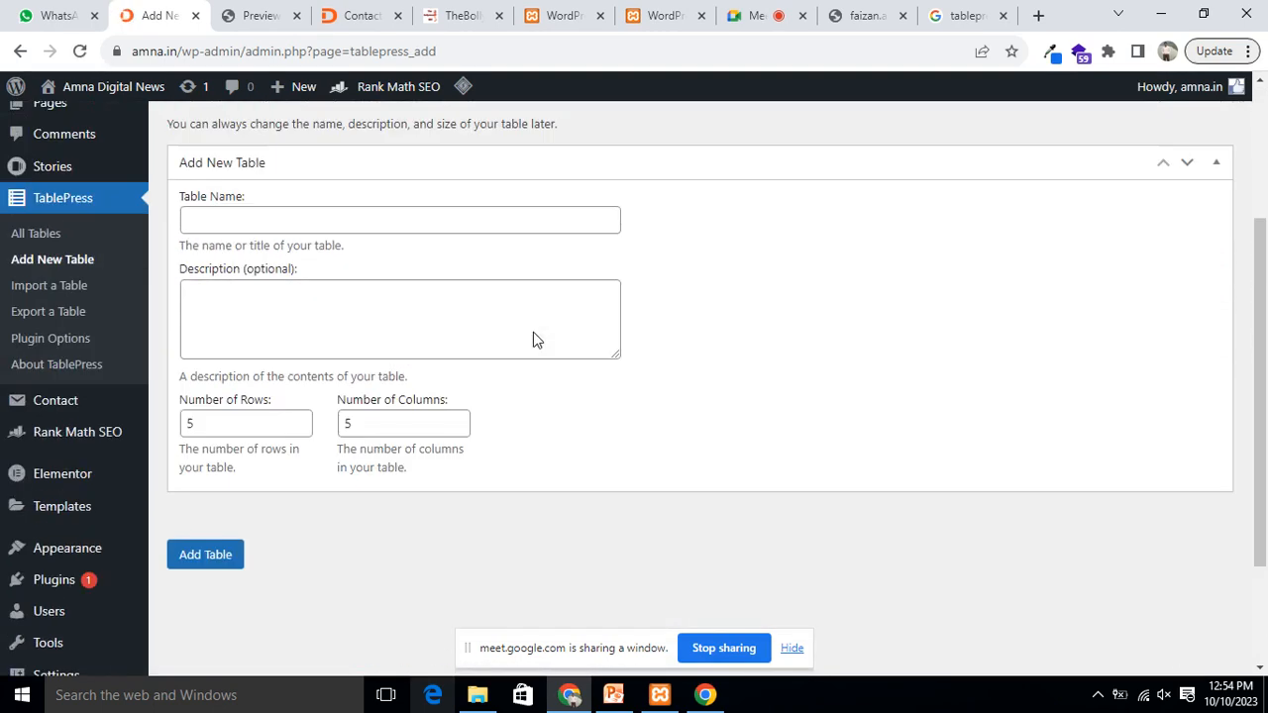
pyautogui.click(374, 178)
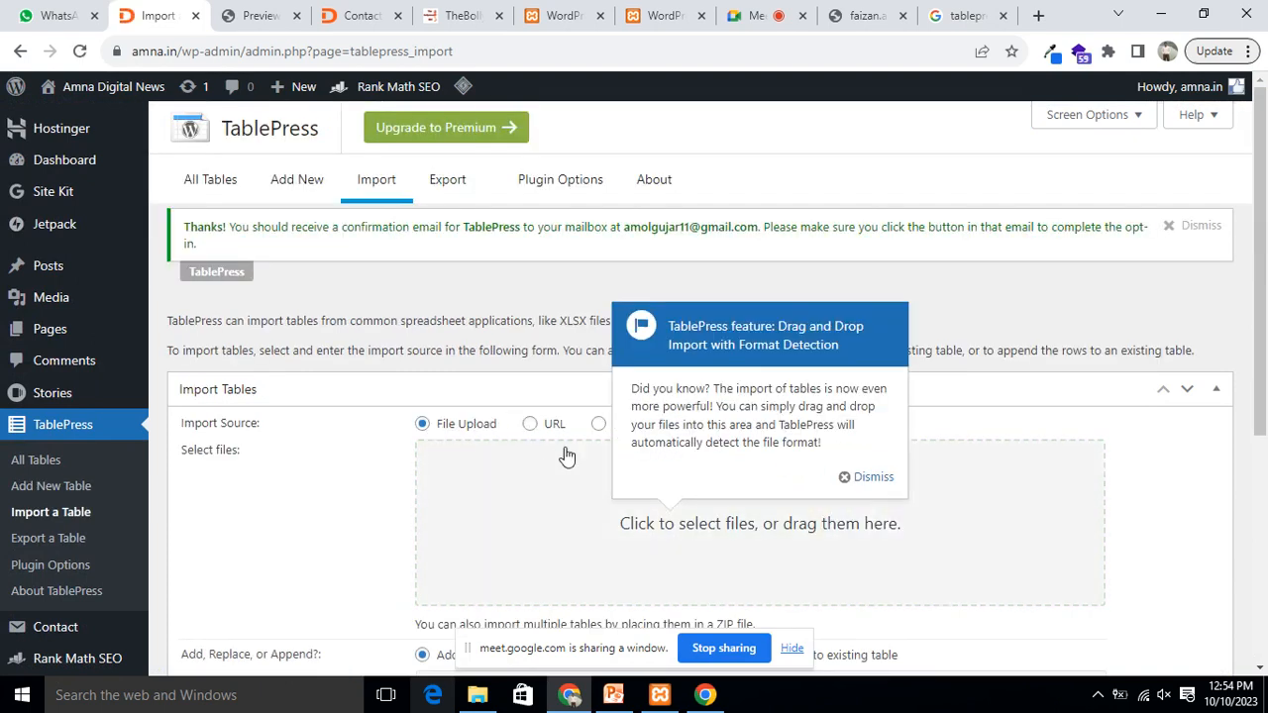
pyautogui.click(752, 535)
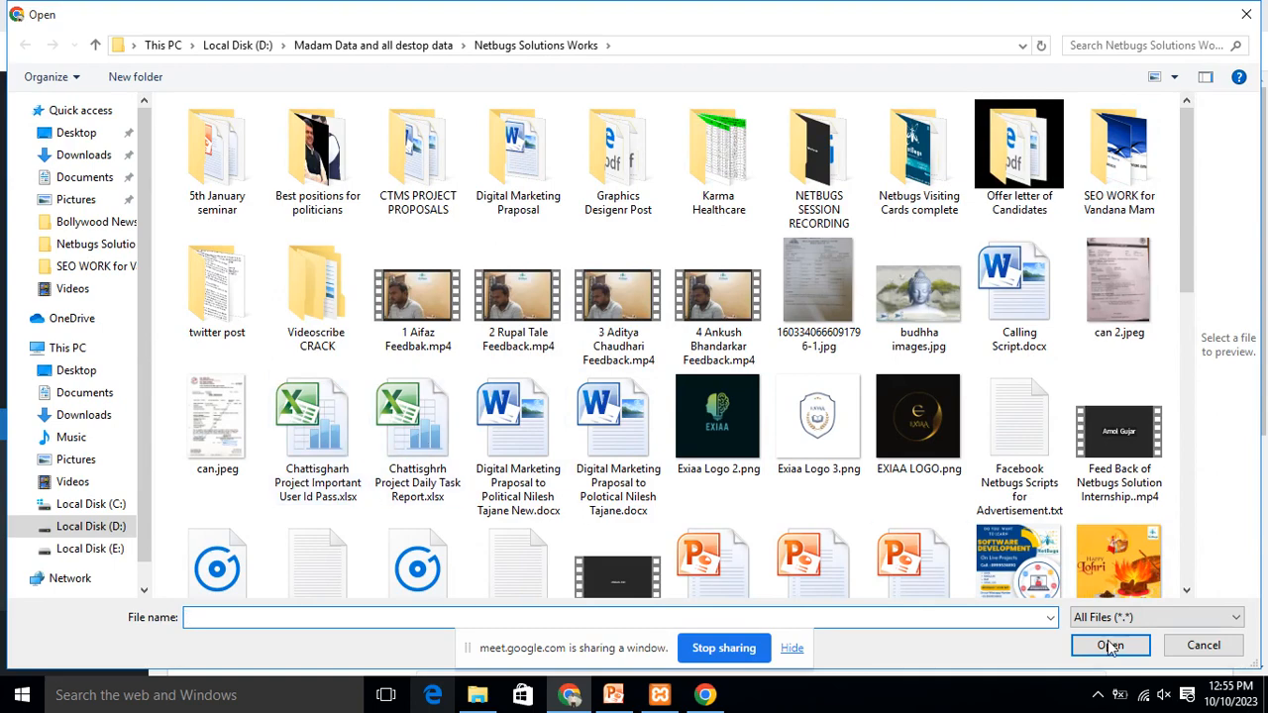
pyautogui.click(1204, 644)
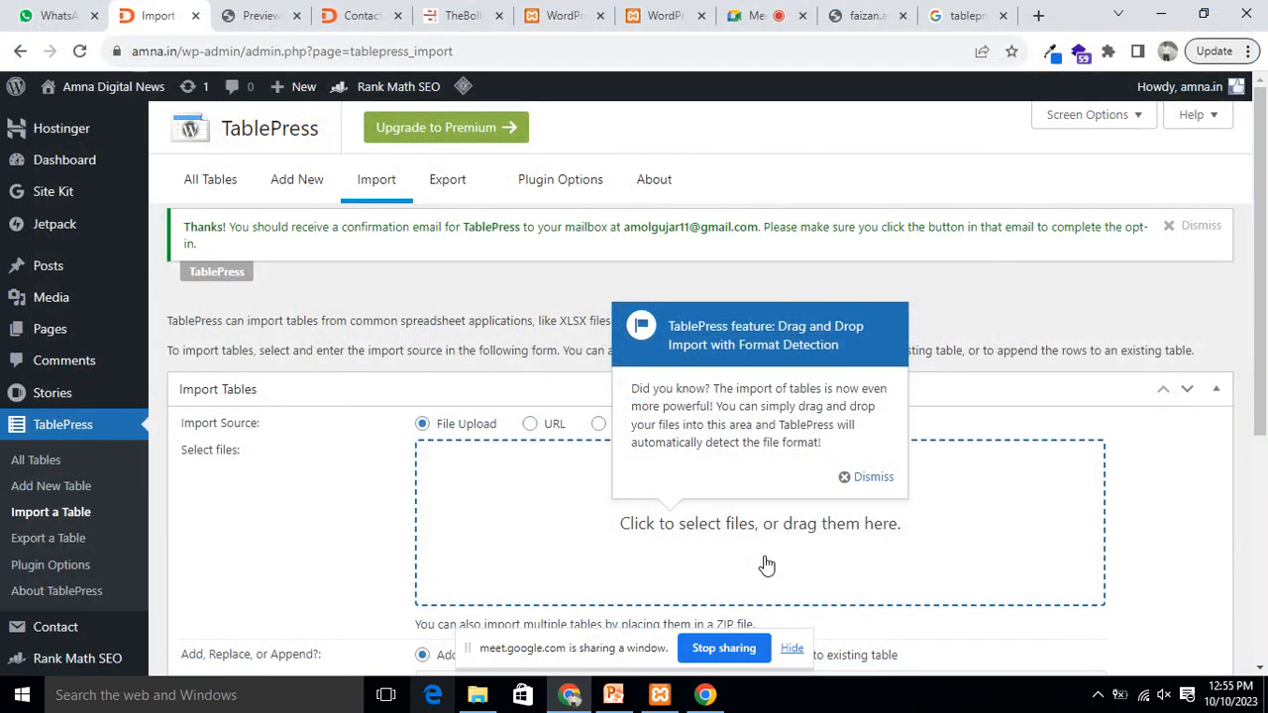
# Step: On the Export page, select all tables with CSV format and comma delimiter
pyautogui.click(446, 178)
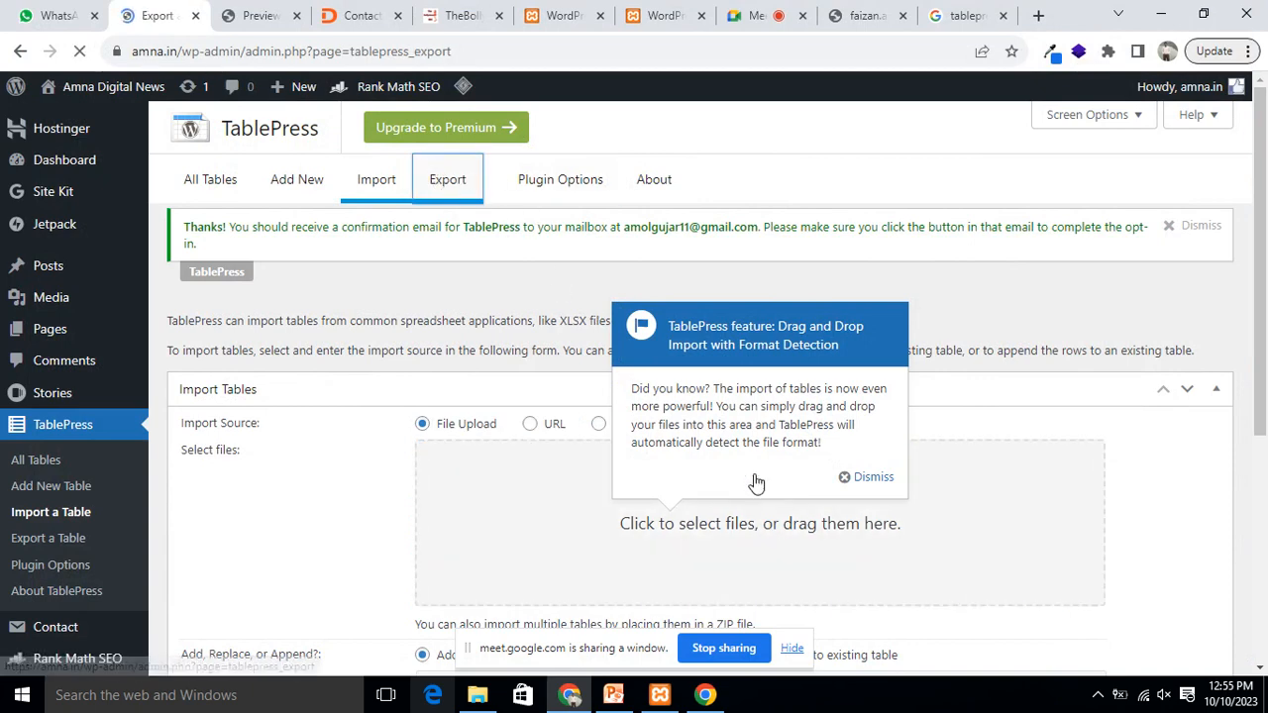
pyautogui.scroll(-2, 742, 427)
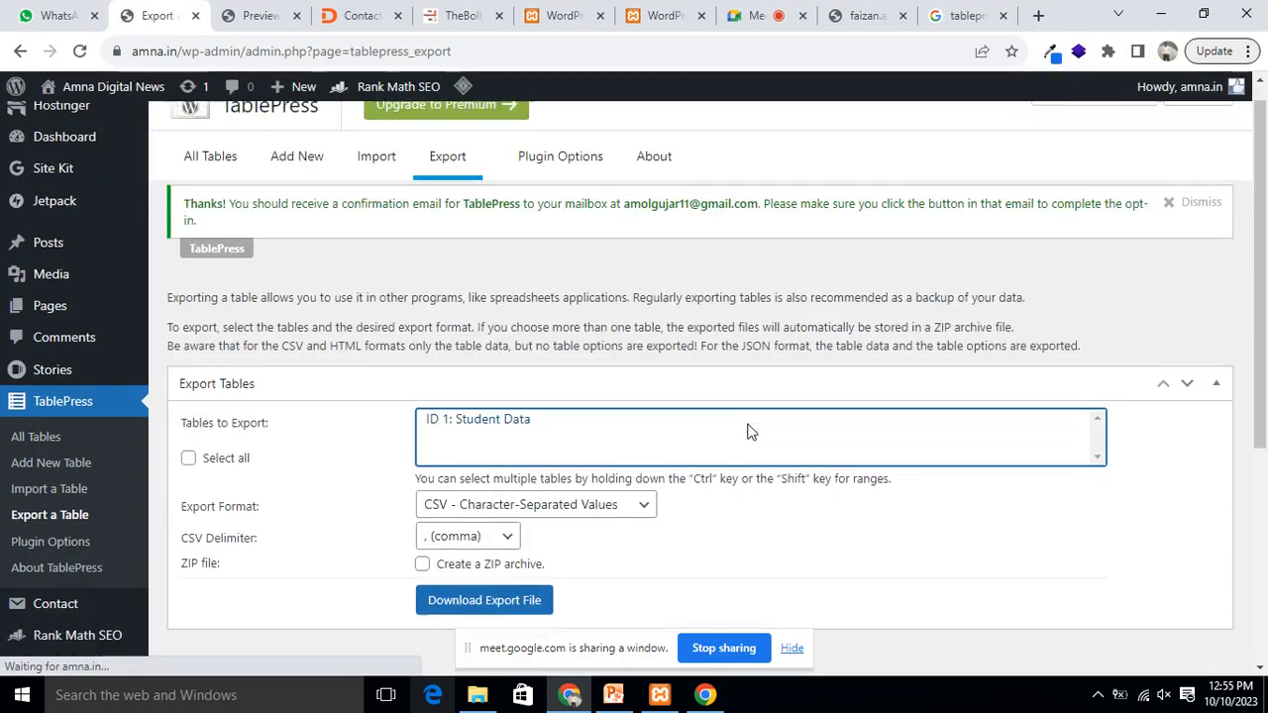
pyautogui.click(485, 447)
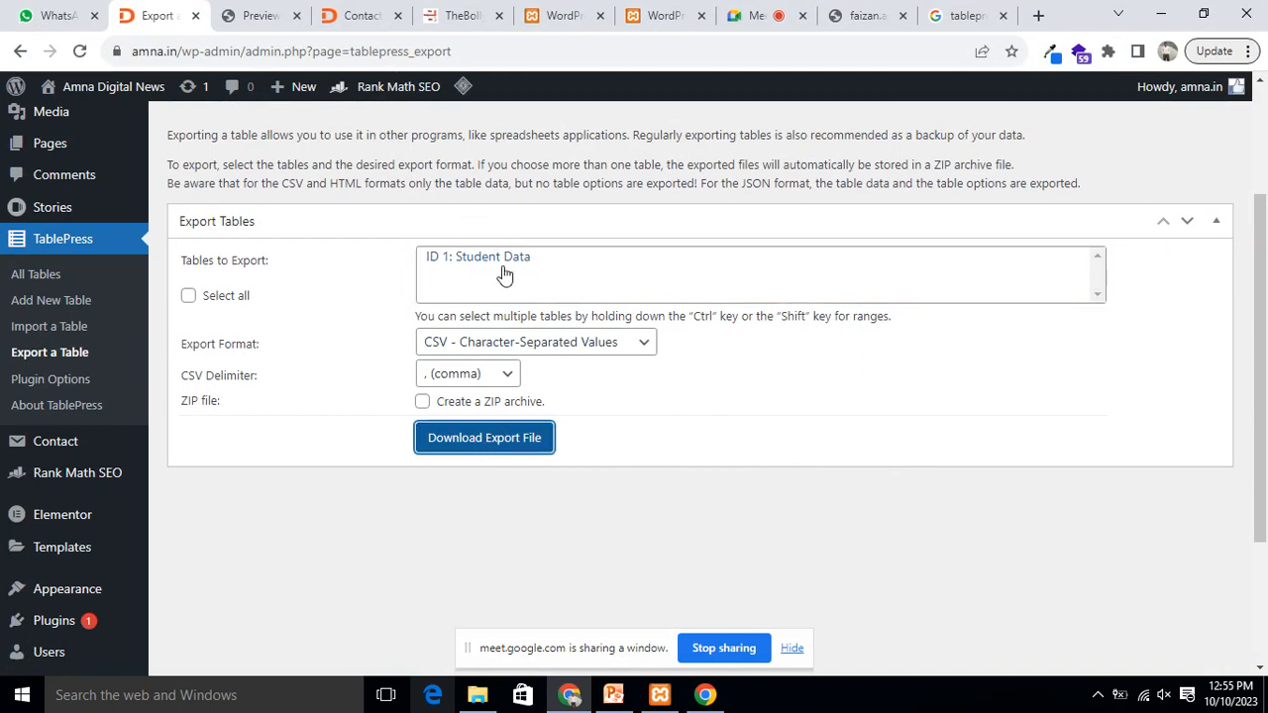
pyautogui.click(188, 295)
# Step: Download the export as 1-Student-Data-2023-10-10.csv to the Desktop and minimize the browser
pyautogui.click(473, 440)
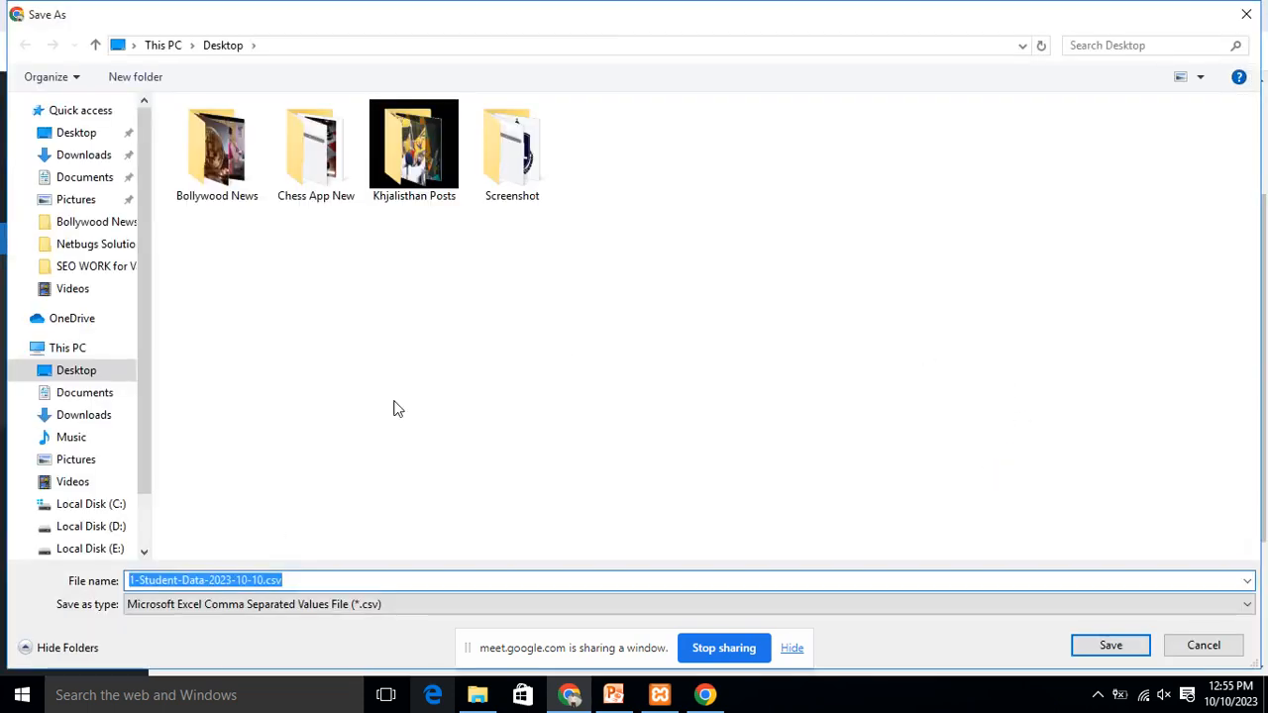
pyautogui.click(1110, 645)
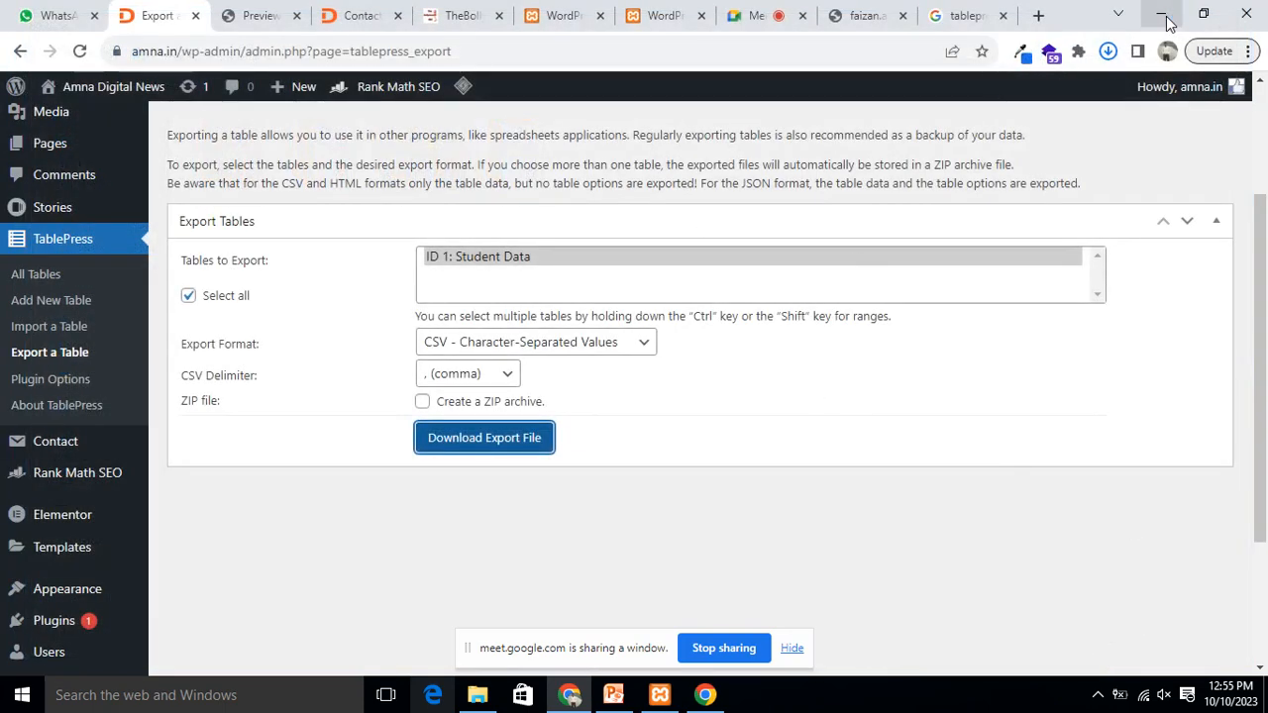
pyautogui.click(1157, 14)
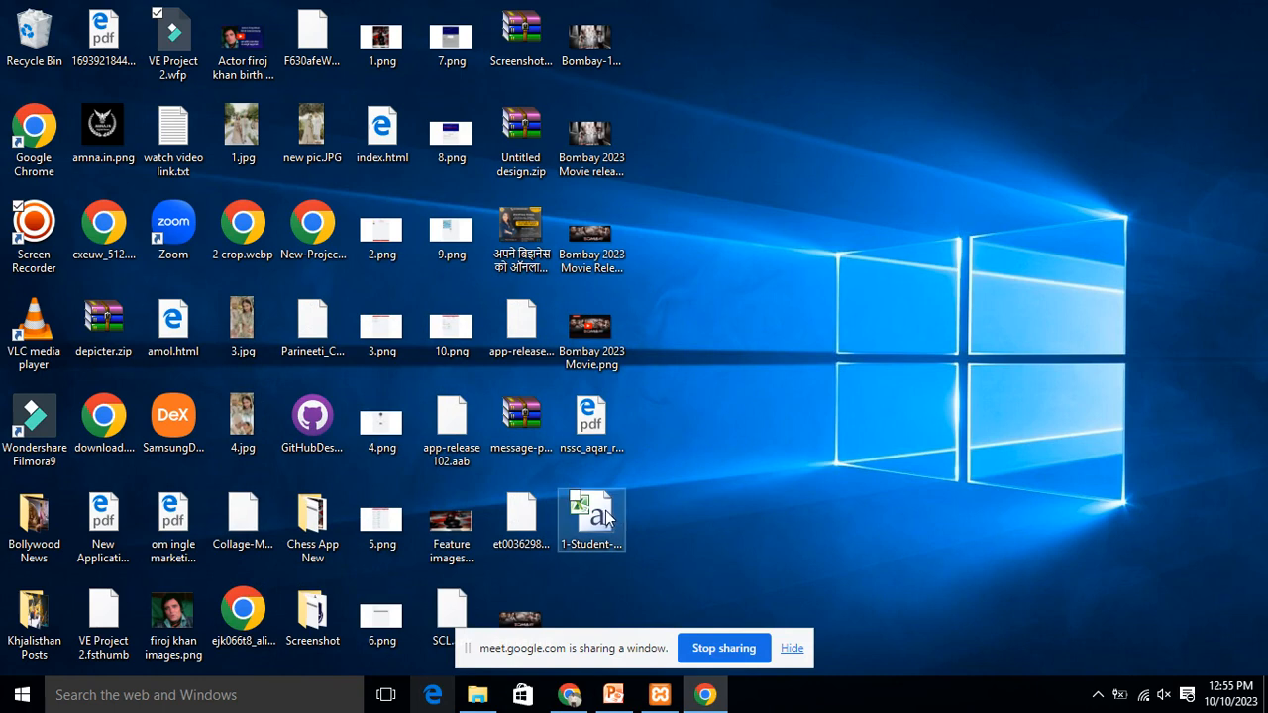
# Step: Open the exported Student Data CSV in Excel, widen column C, then close it without saving
pyautogui.click(604, 511)
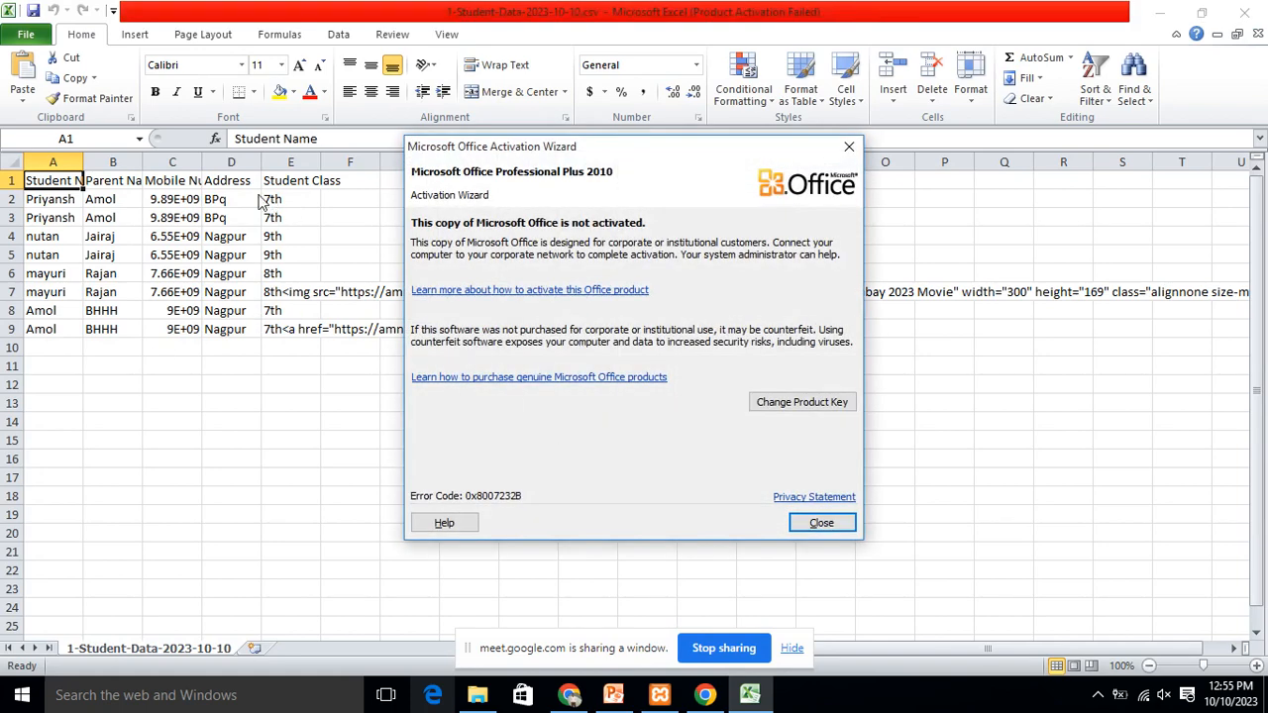
pyautogui.click(821, 523)
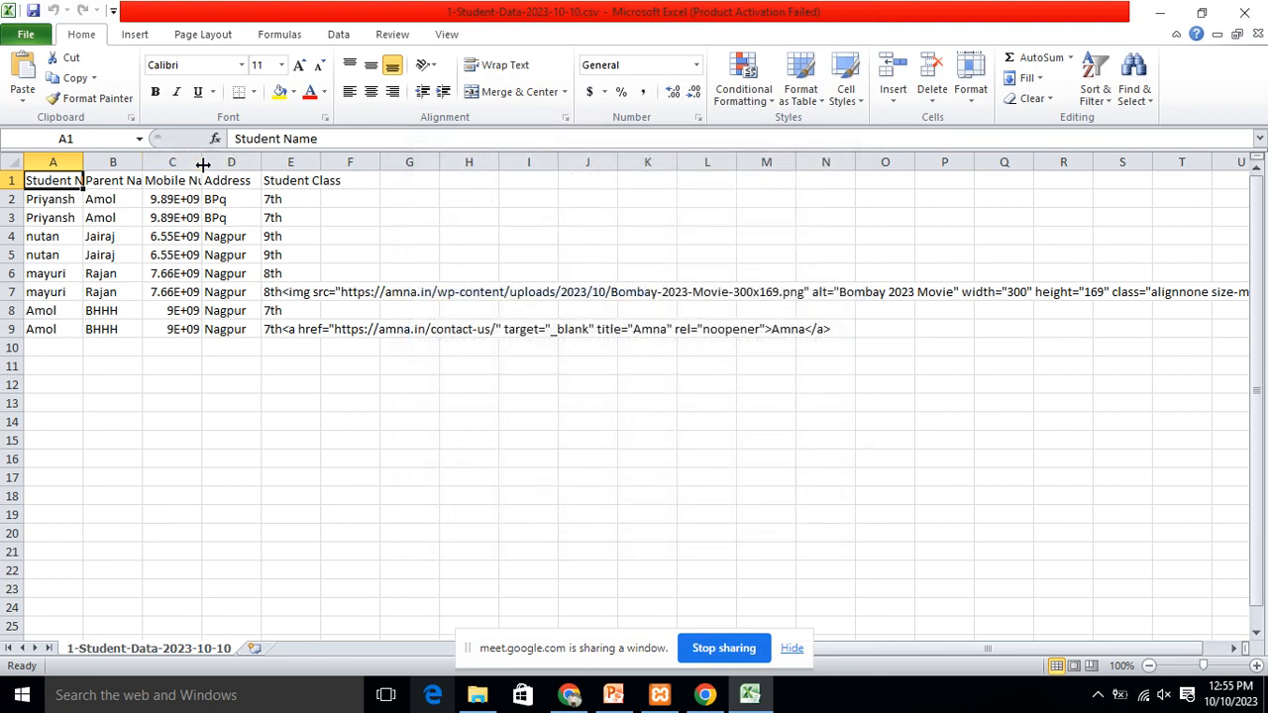
pyautogui.moveTo(202, 164); pyautogui.dragTo(546, 162)
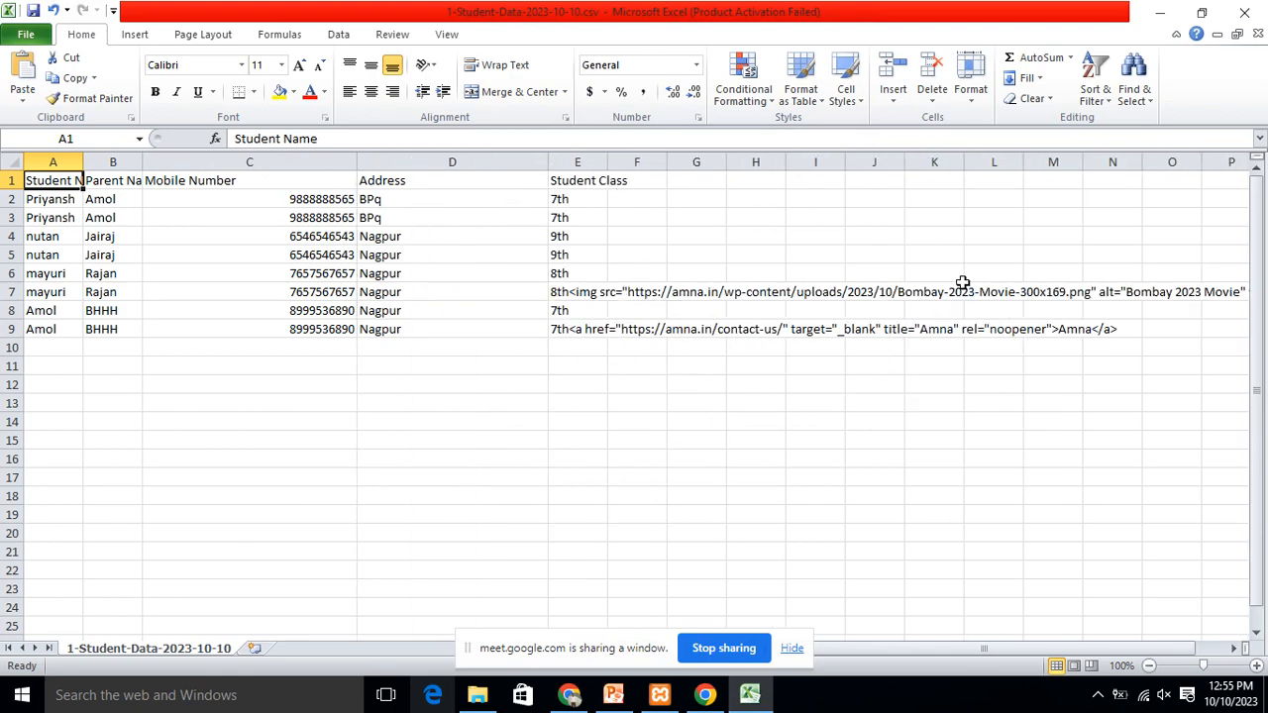
pyautogui.click(1244, 11)
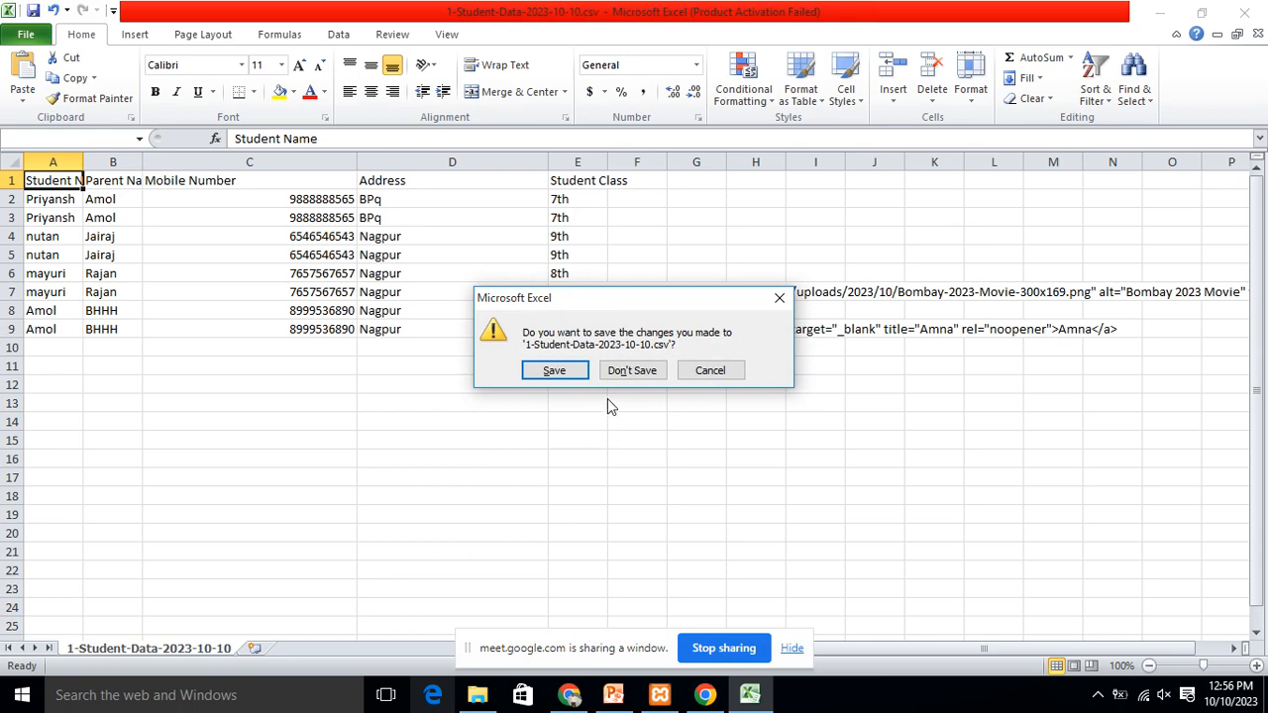
pyautogui.click(627, 370)
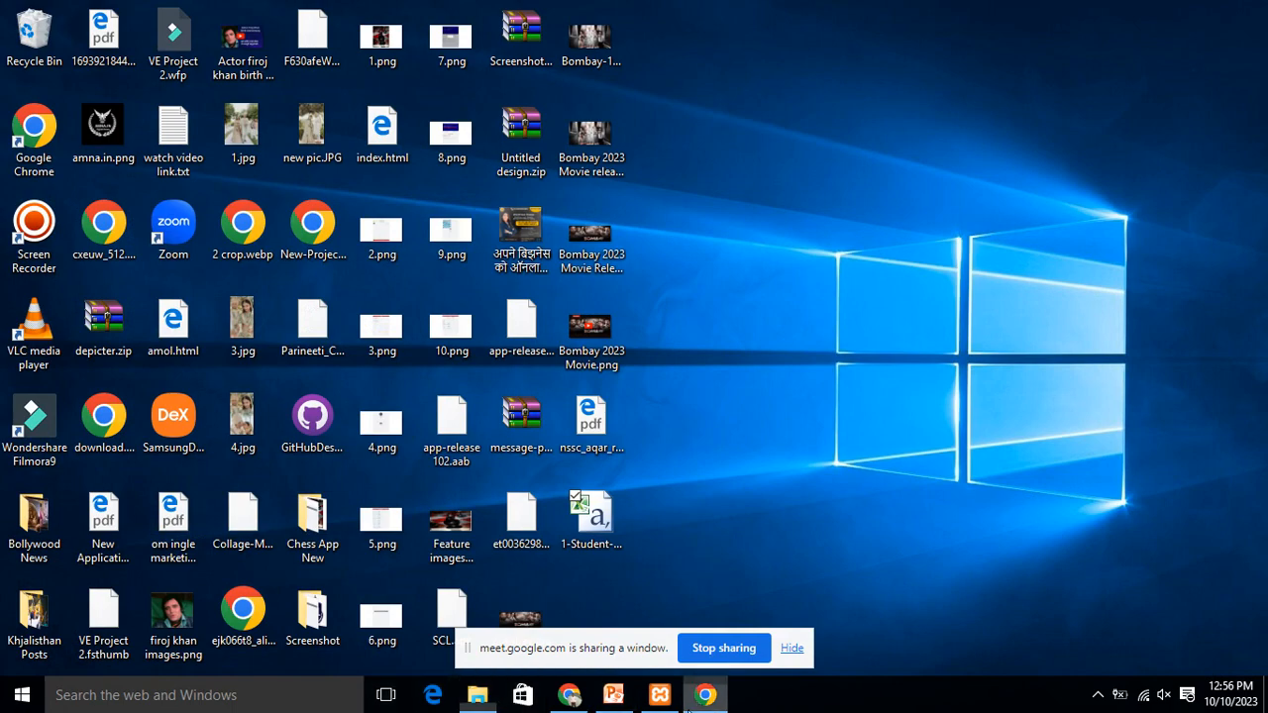
# Step: Bring the browser with the TablePress export page back to the front
pyautogui.click(568, 696)
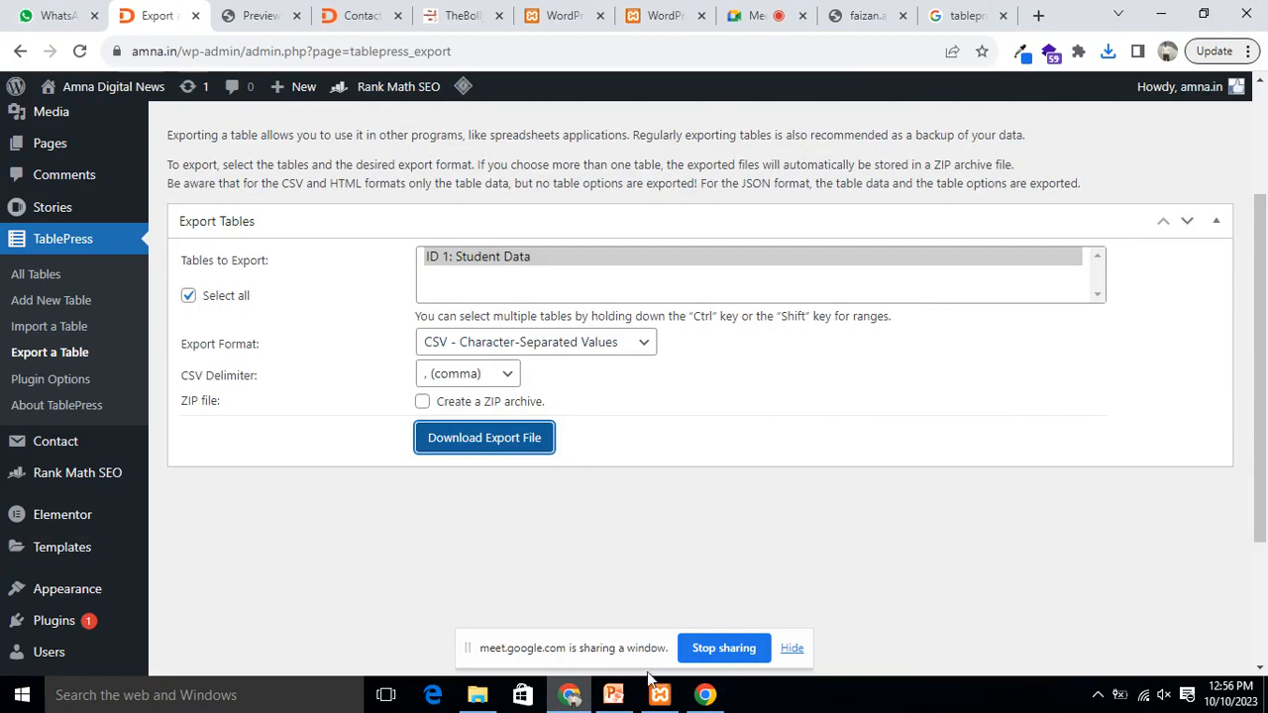
pyautogui.click(1157, 6)
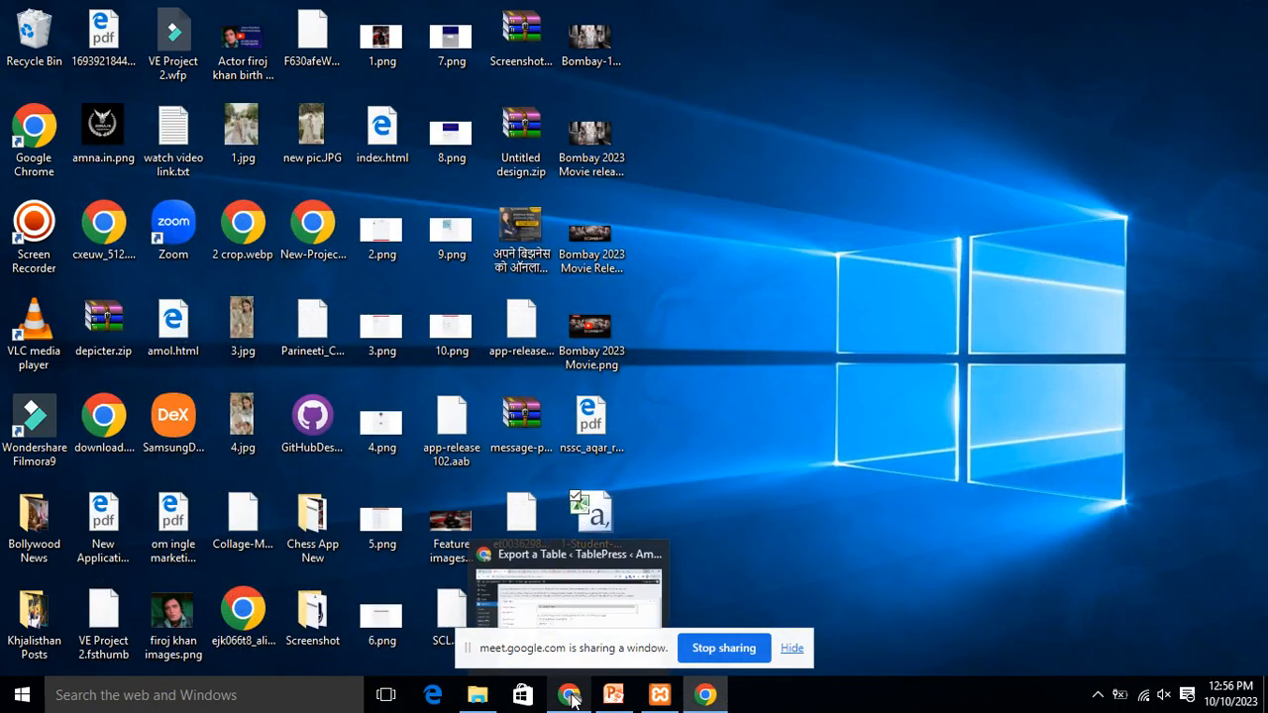
pyautogui.click(570, 698)
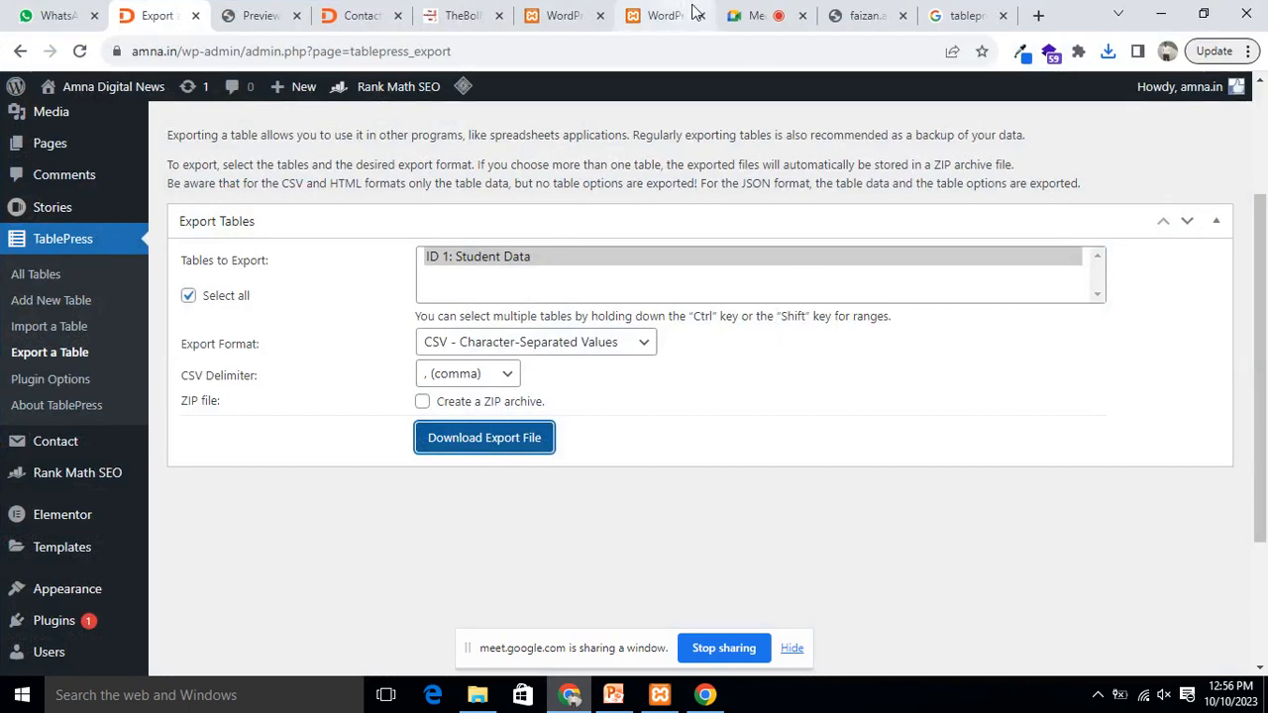
# Step: In the Google Meet tab, stop presenting the shared browser window
pyautogui.click(761, 15)
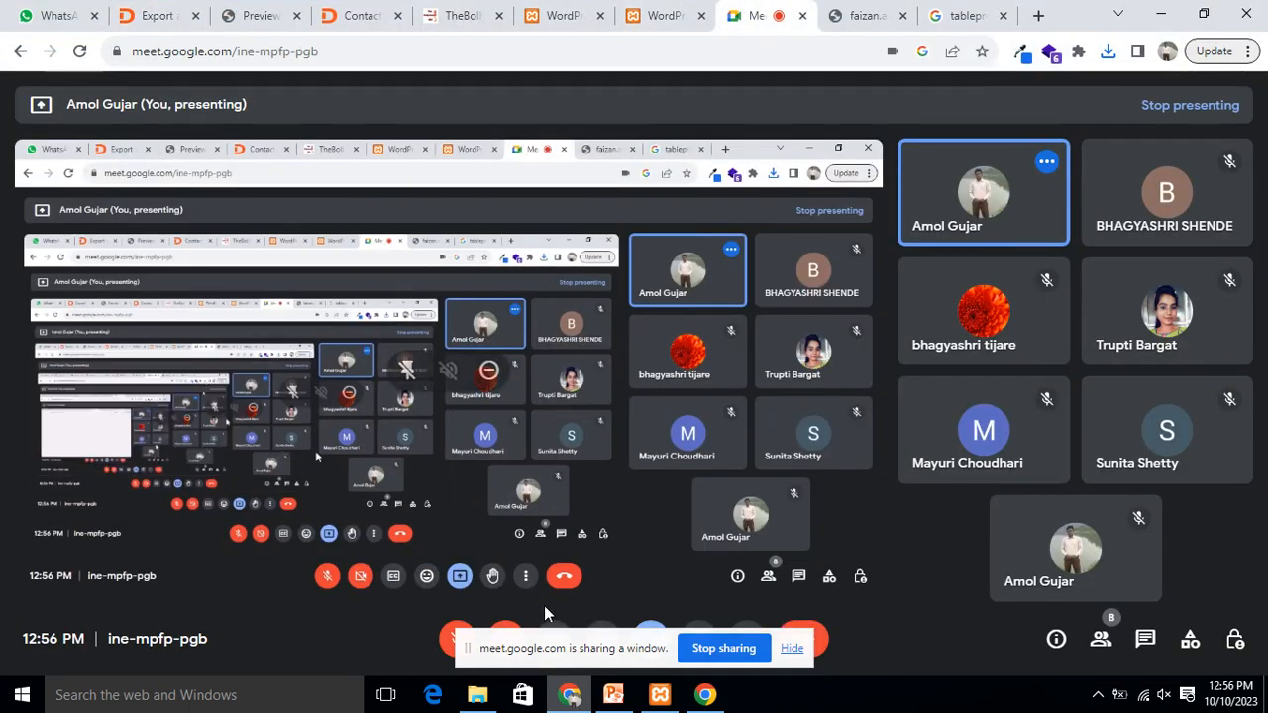
pyautogui.click(791, 648)
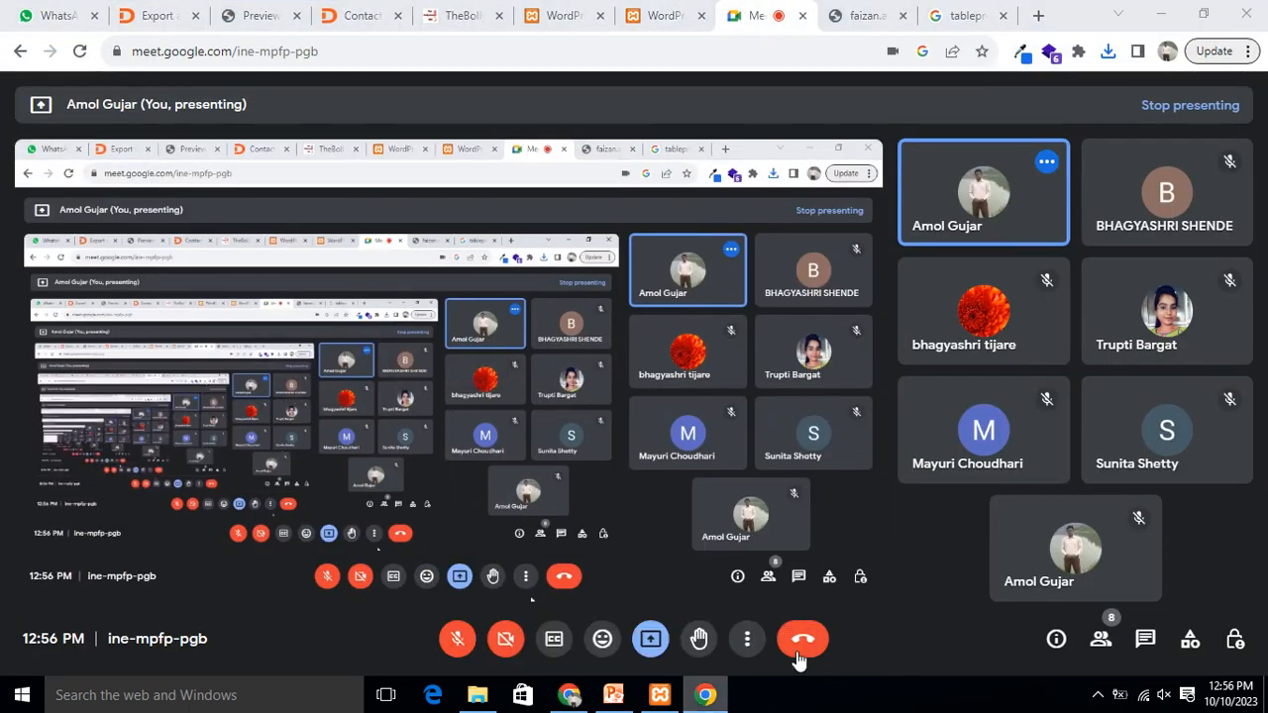
pyautogui.click(648, 643)
pyautogui.click(698, 582)
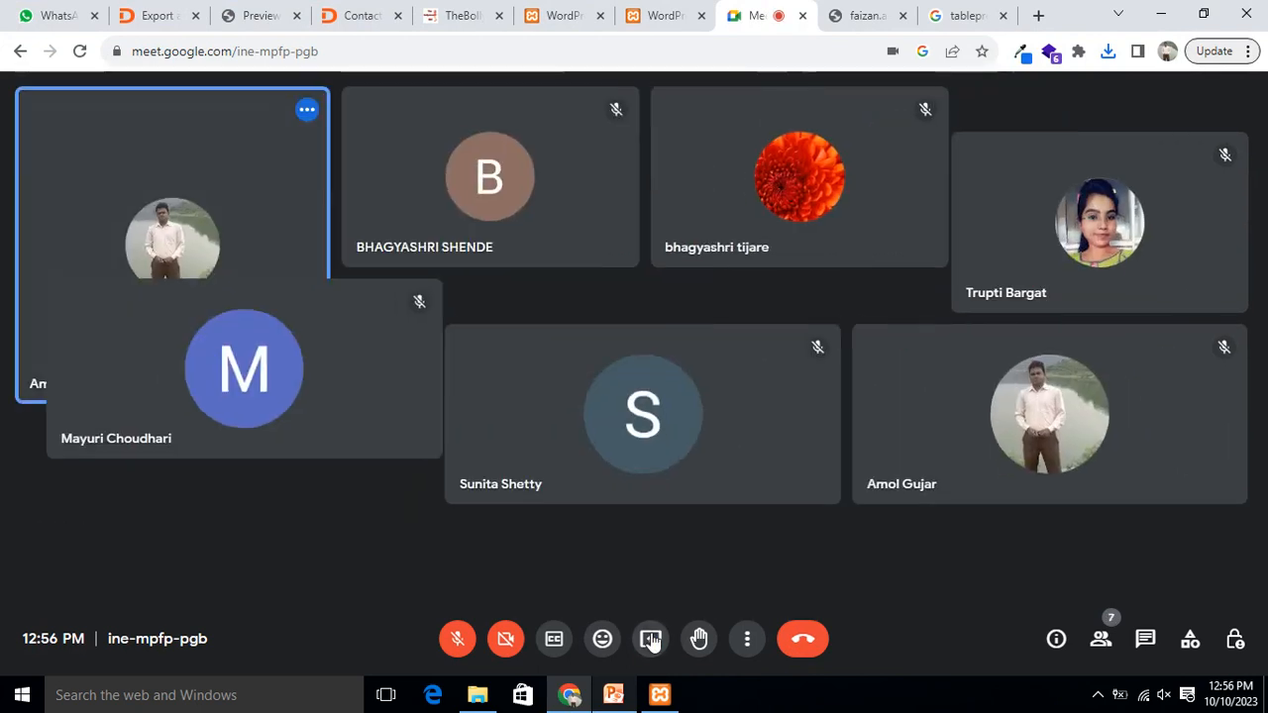
# Step: Present the entire screen to the Google Meet call
pyautogui.click(650, 639)
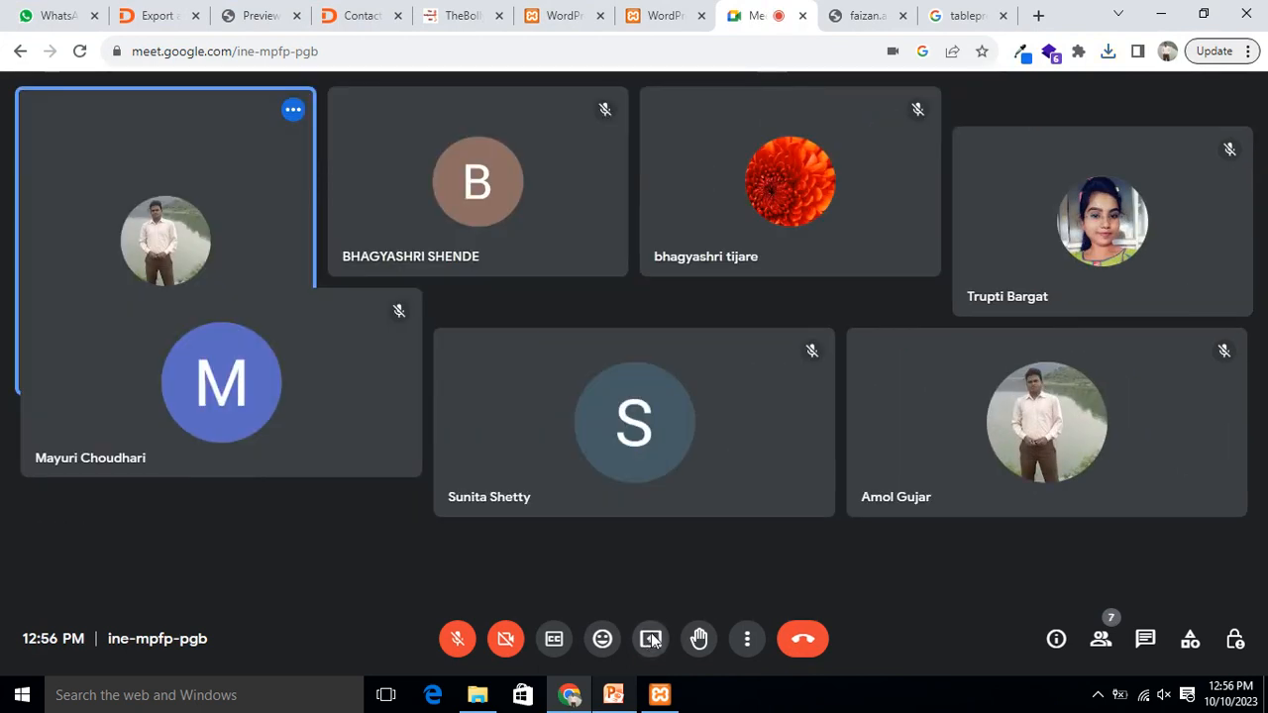
pyautogui.click(804, 154)
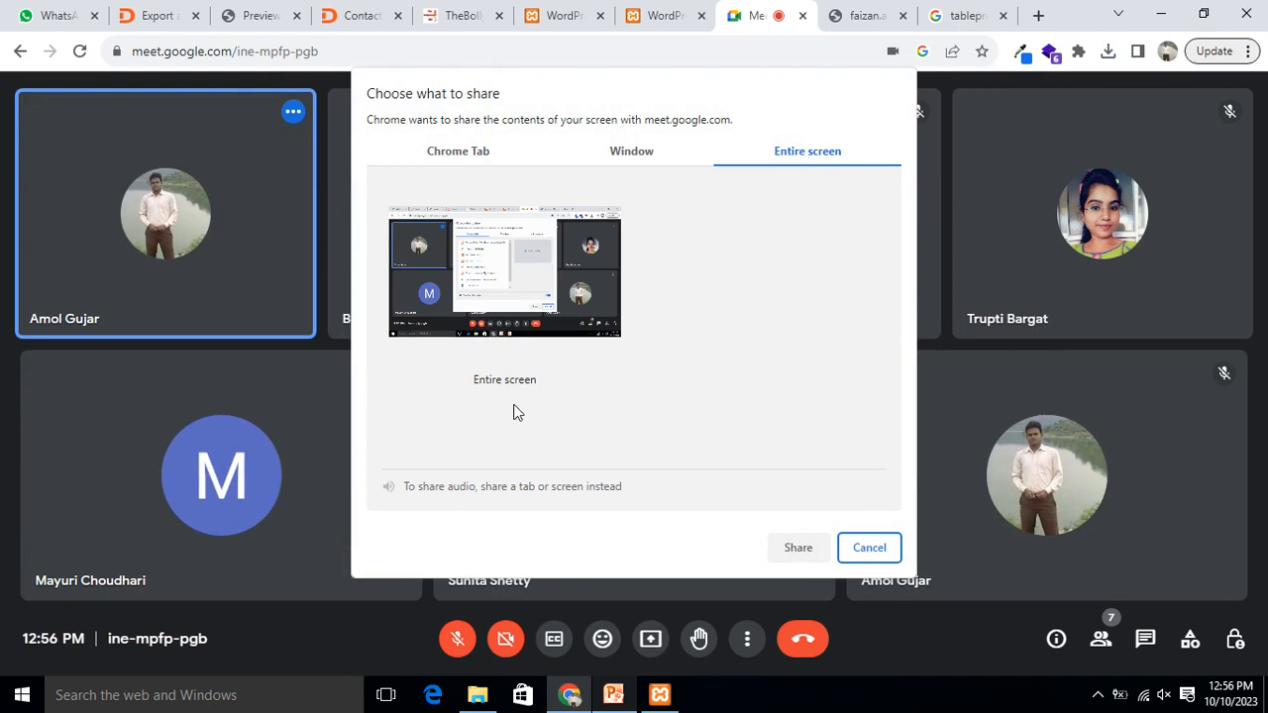
pyautogui.click(551, 253)
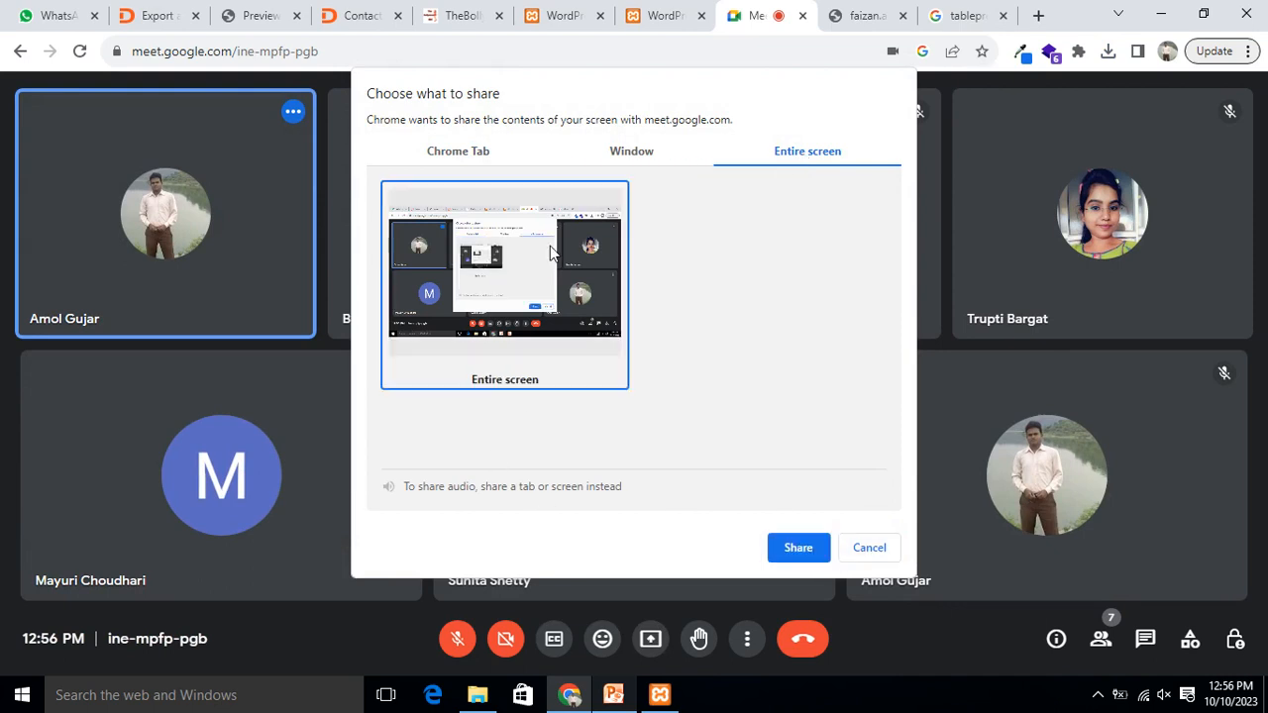
pyautogui.click(802, 550)
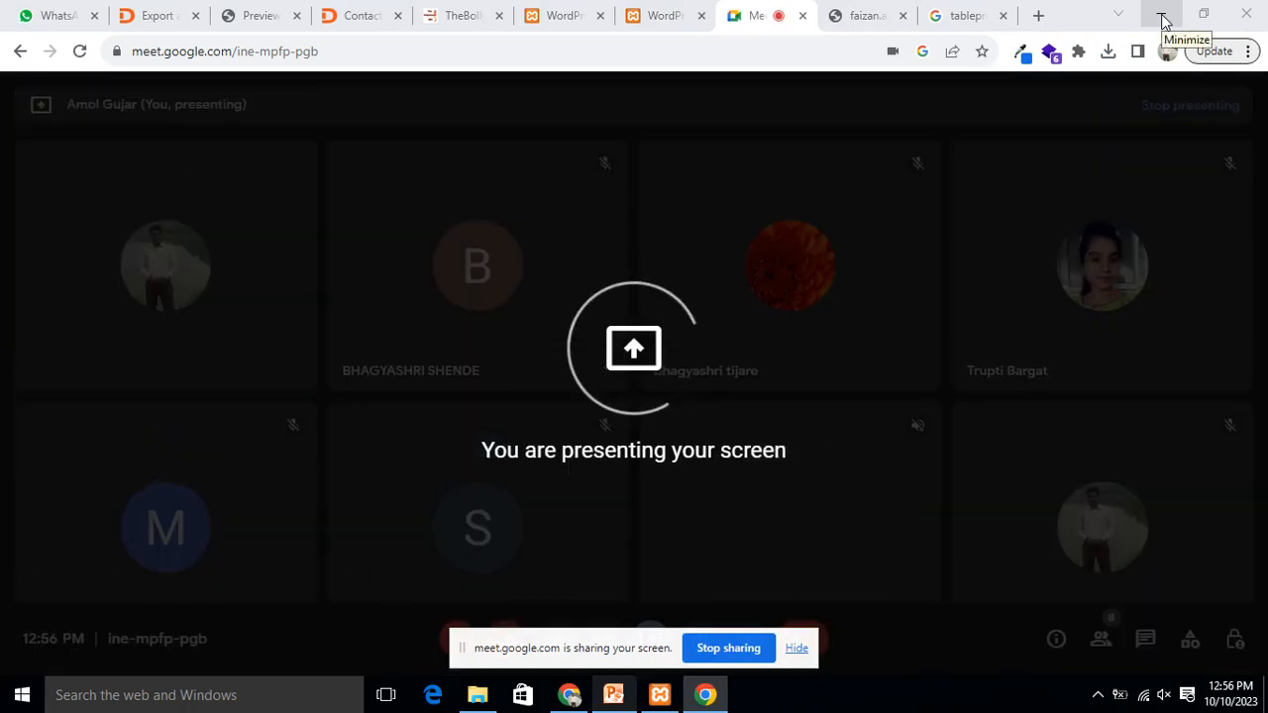
# Step: Bring the browser forward and show the site's Contact Us page
pyautogui.click(1164, 22)
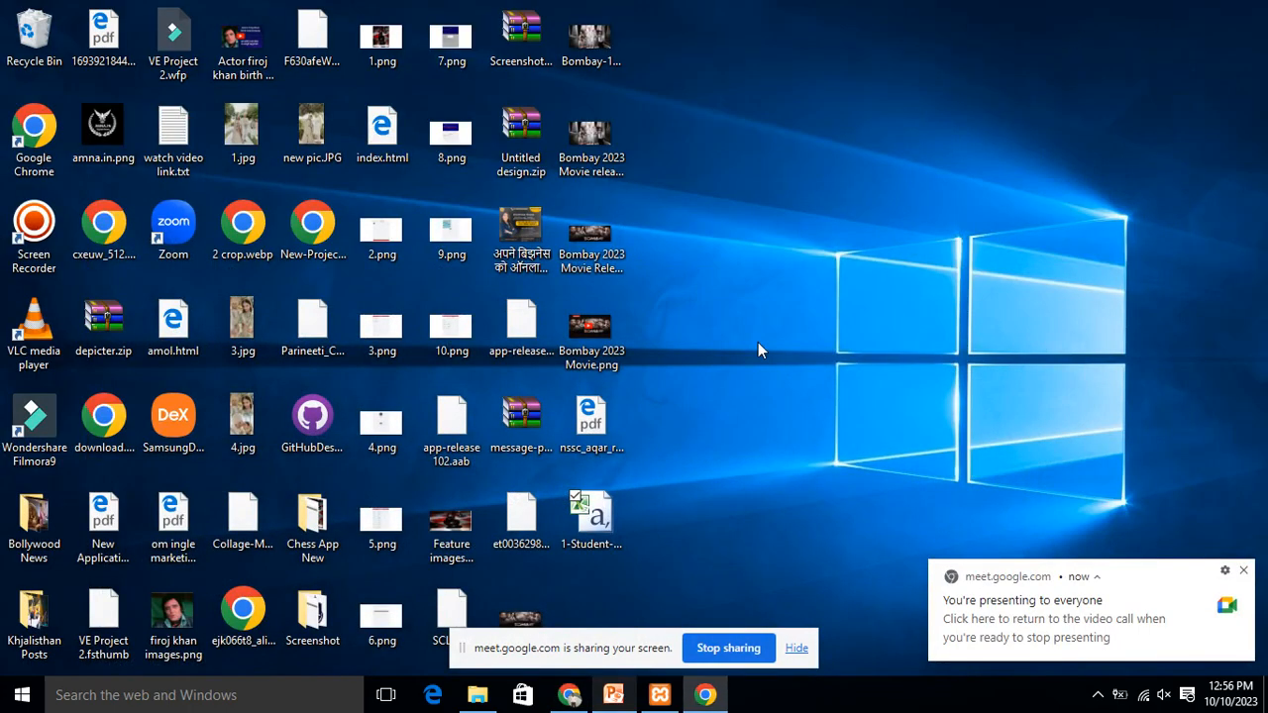
pyautogui.click(568, 694)
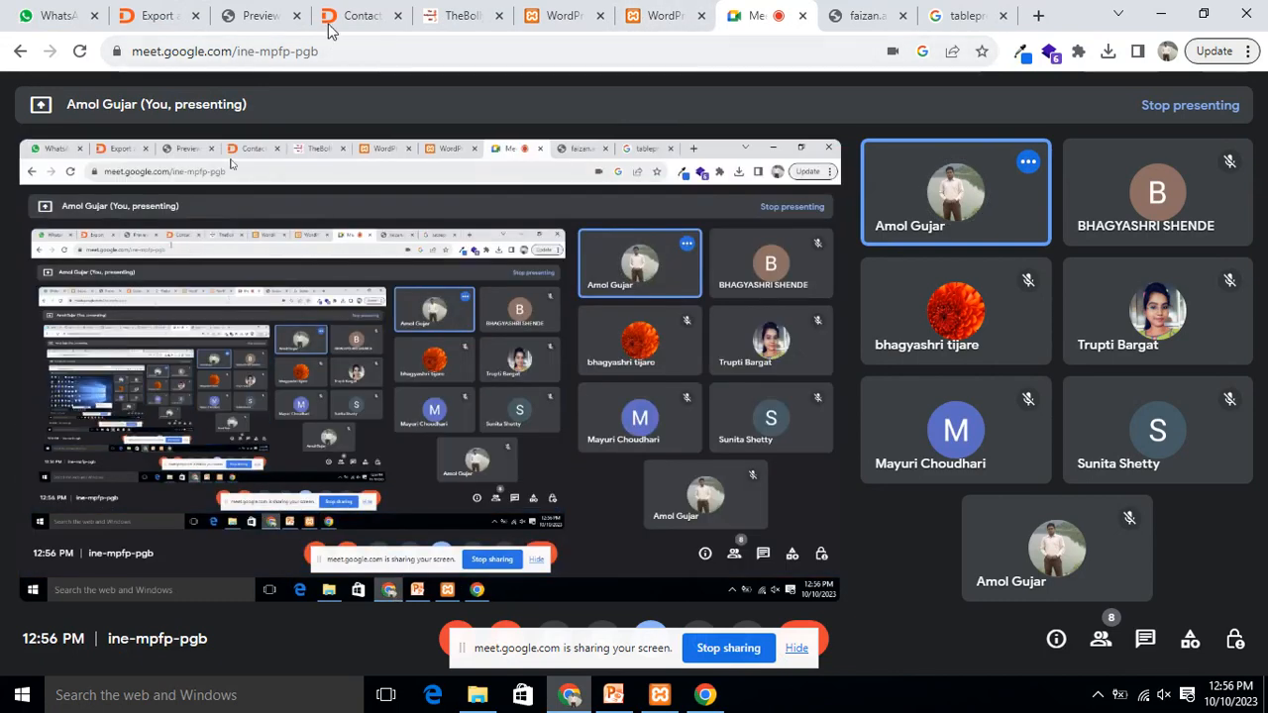
pyautogui.click(359, 15)
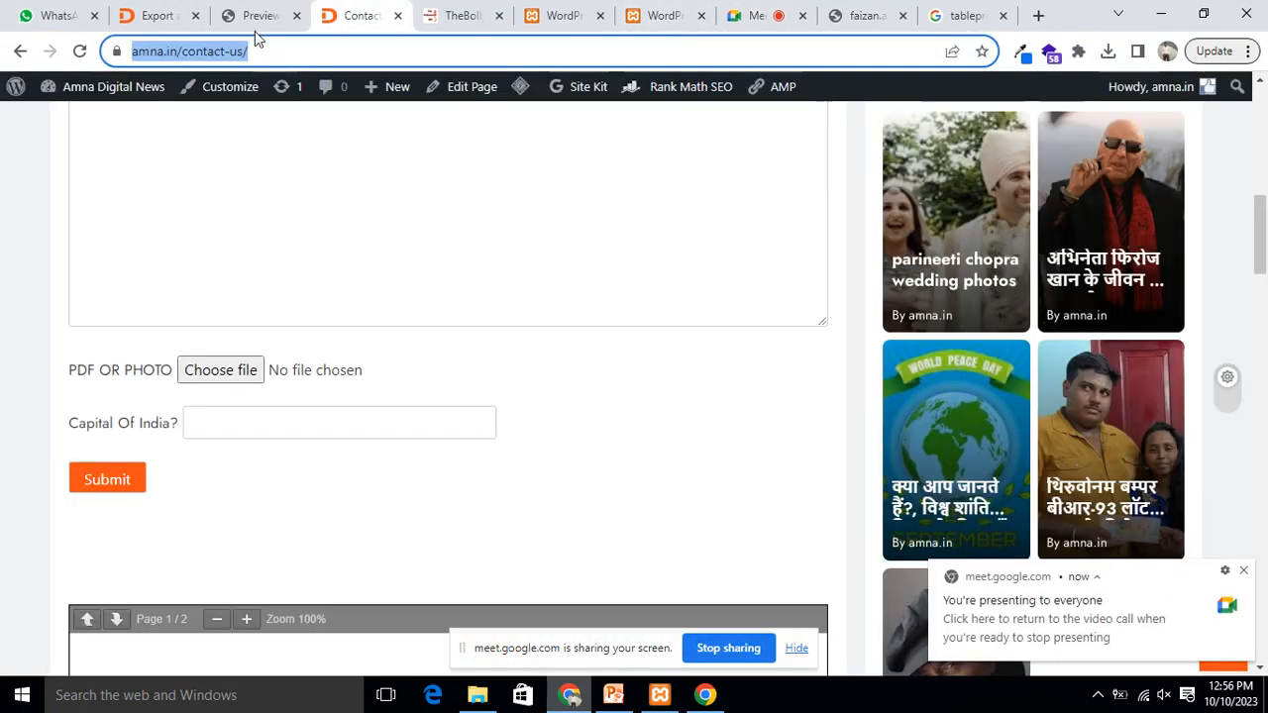
# Step: Move from the table preview back to the TablePress Export a Table page
pyautogui.click(250, 18)
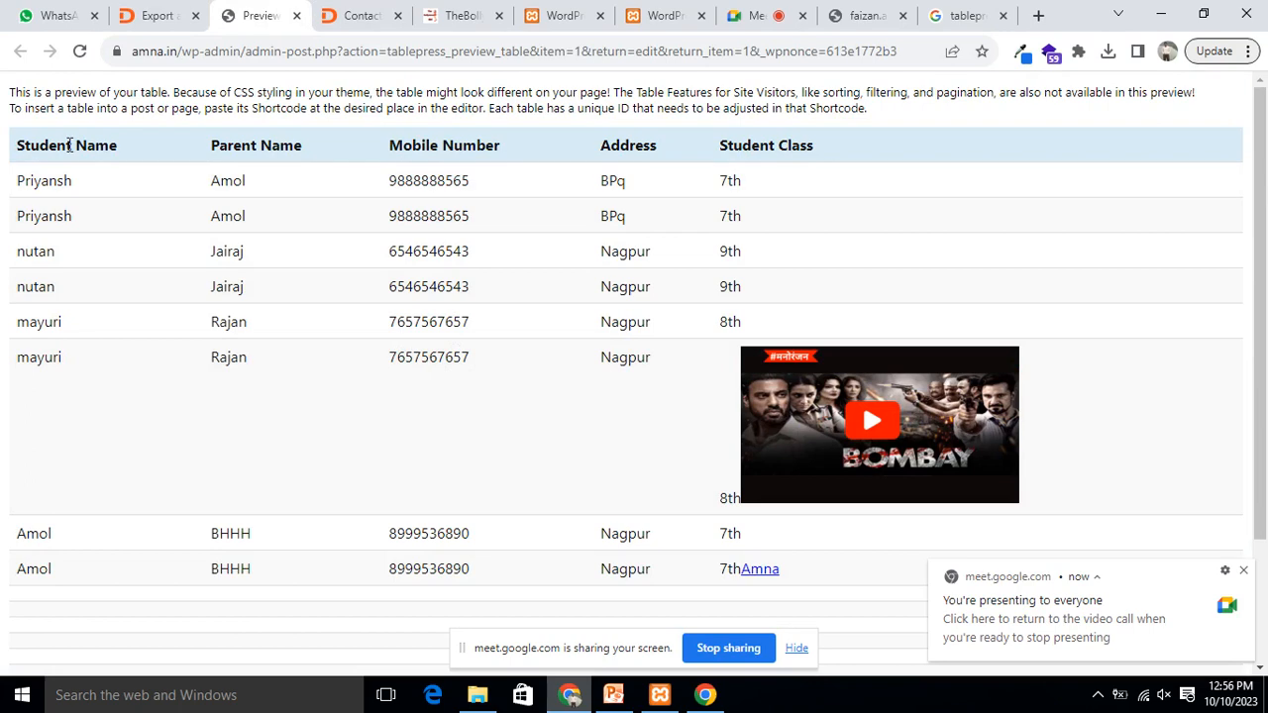
pyautogui.click(149, 15)
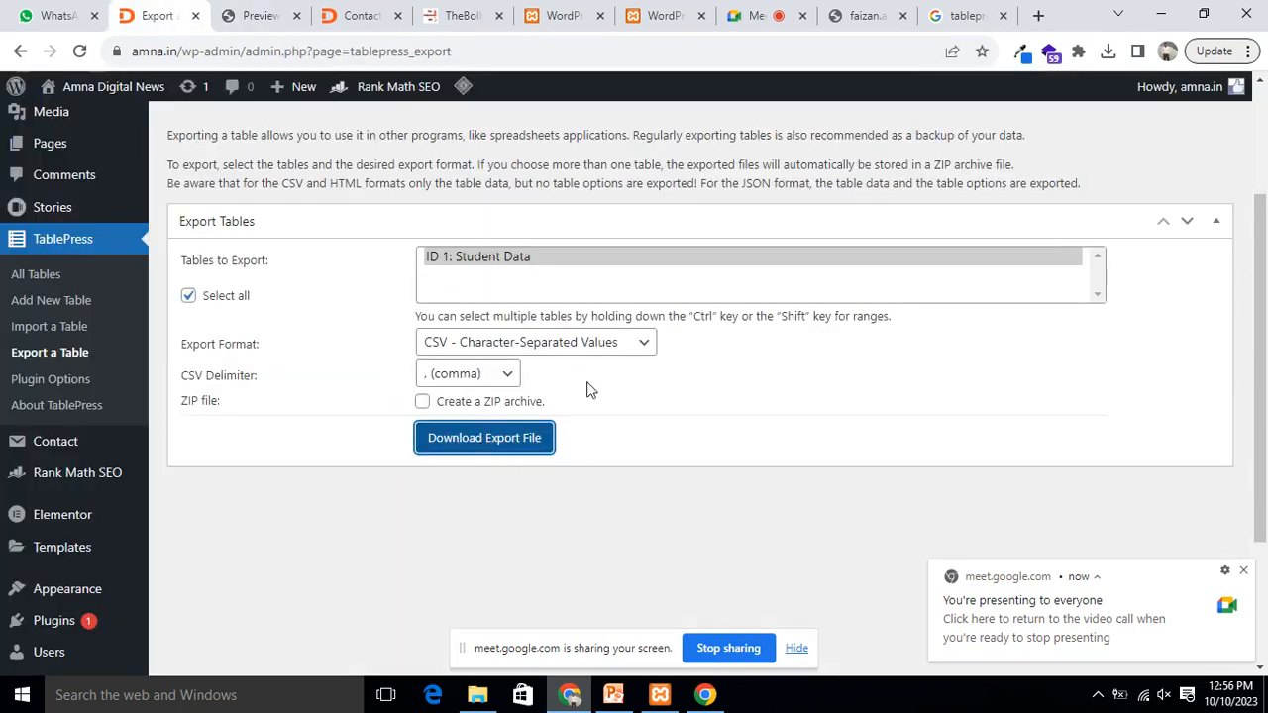
pyautogui.scroll(2, 586, 389)
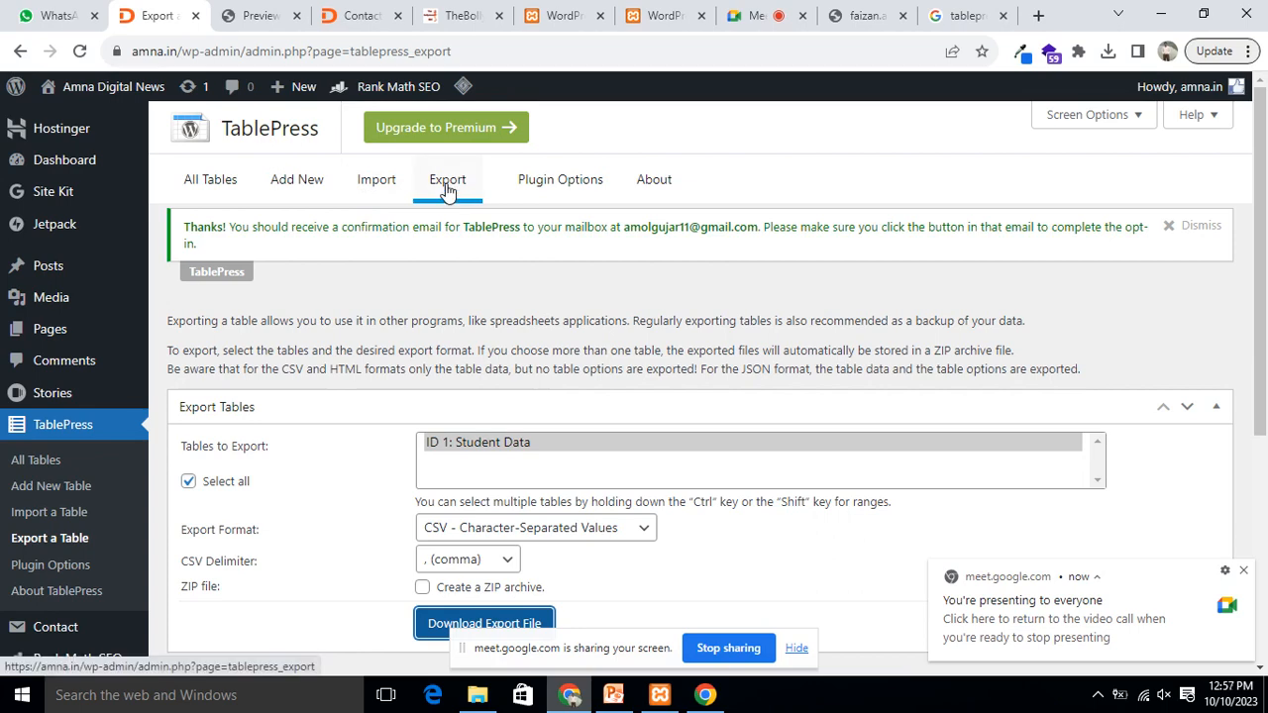
pyautogui.scroll(-2, 595, 227)
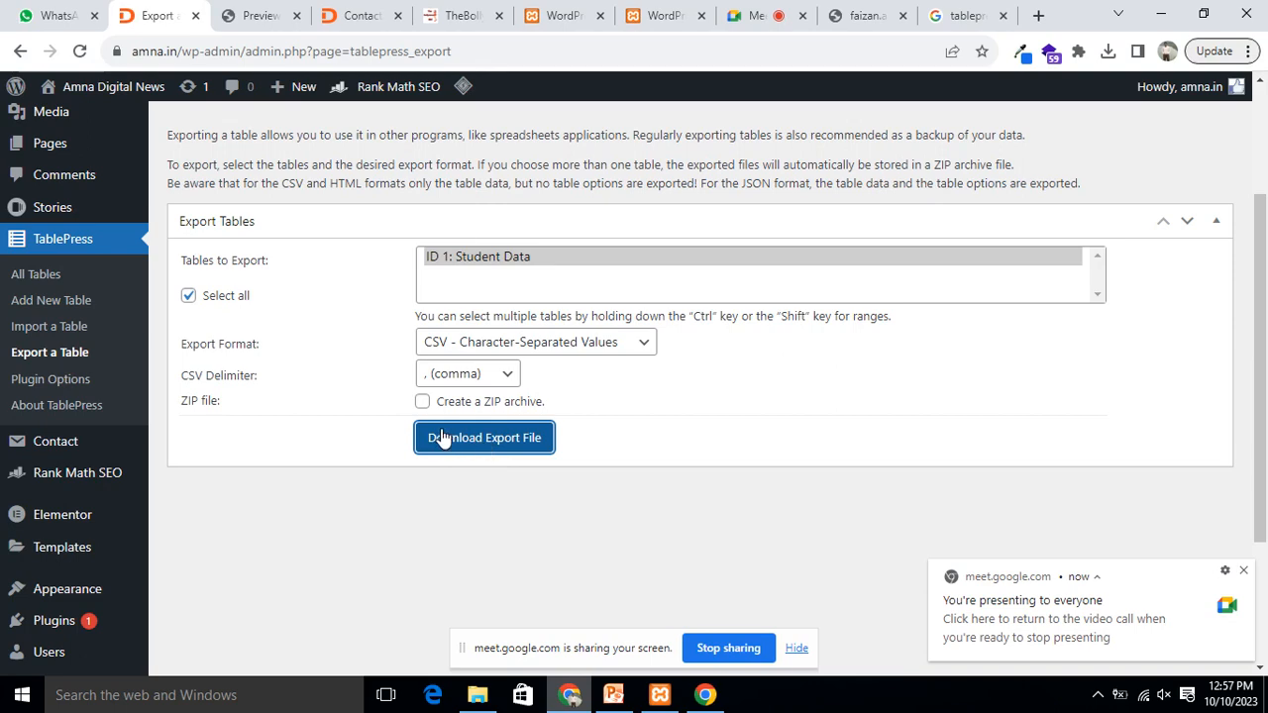
# Step: Download the CSV export, replacing 1-Student-Data-2023-10-10.csv on the Desktop, and select the file
pyautogui.click(485, 438)
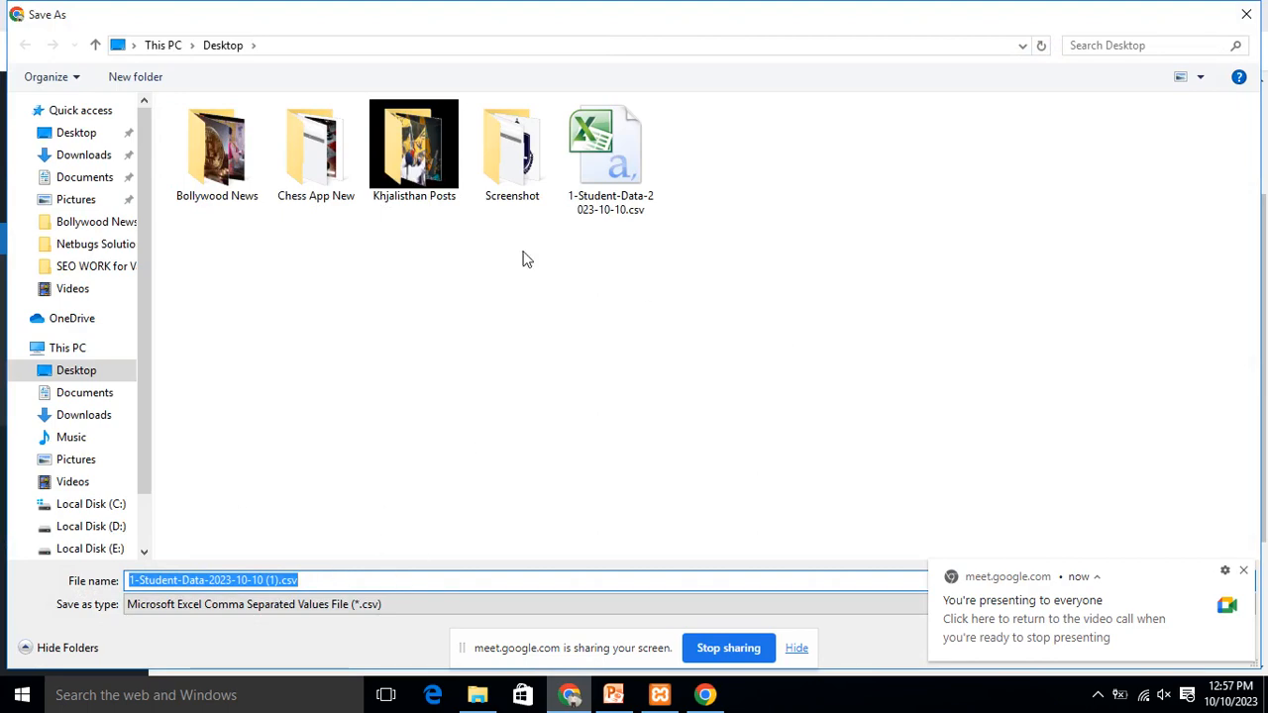
pyautogui.click(605, 181)
pyautogui.click(1110, 645)
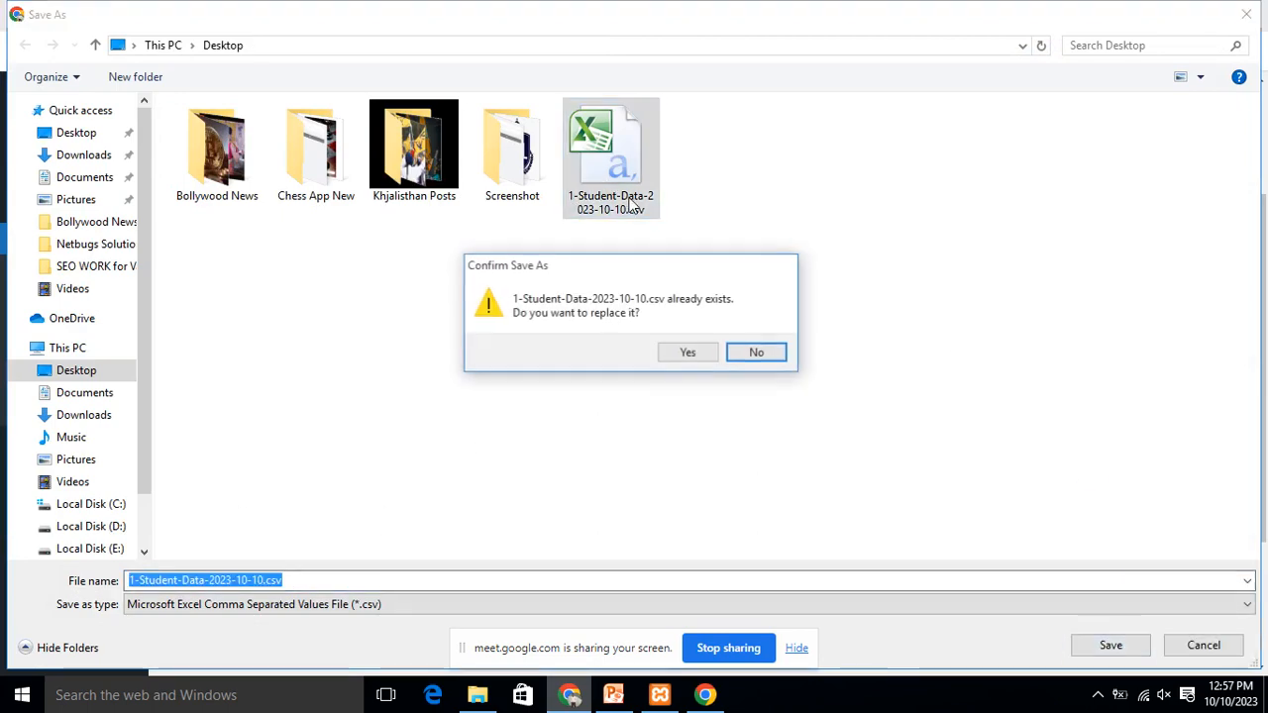
pyautogui.click(682, 353)
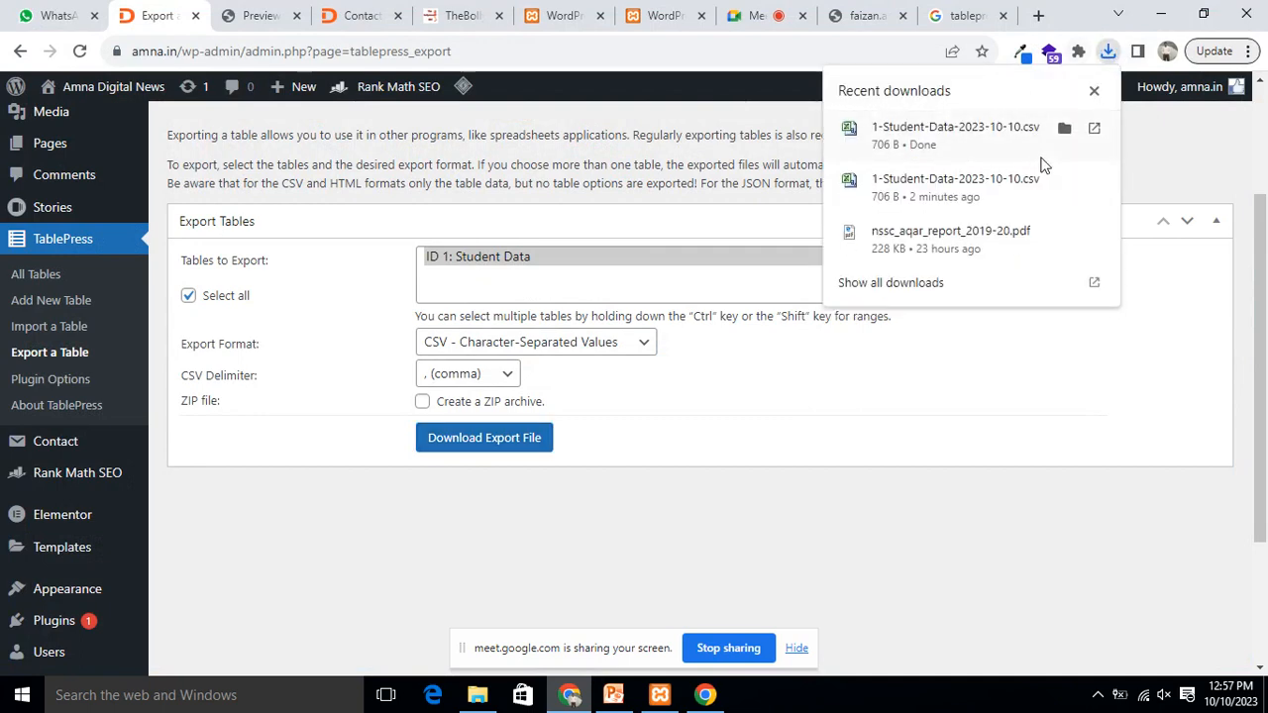
pyautogui.click(1161, 15)
pyautogui.click(602, 515)
# Step: Open the Student Data CSV in Excel, widen columns A, B, C and E, then close without saving
pyautogui.doubleClick(602, 515)
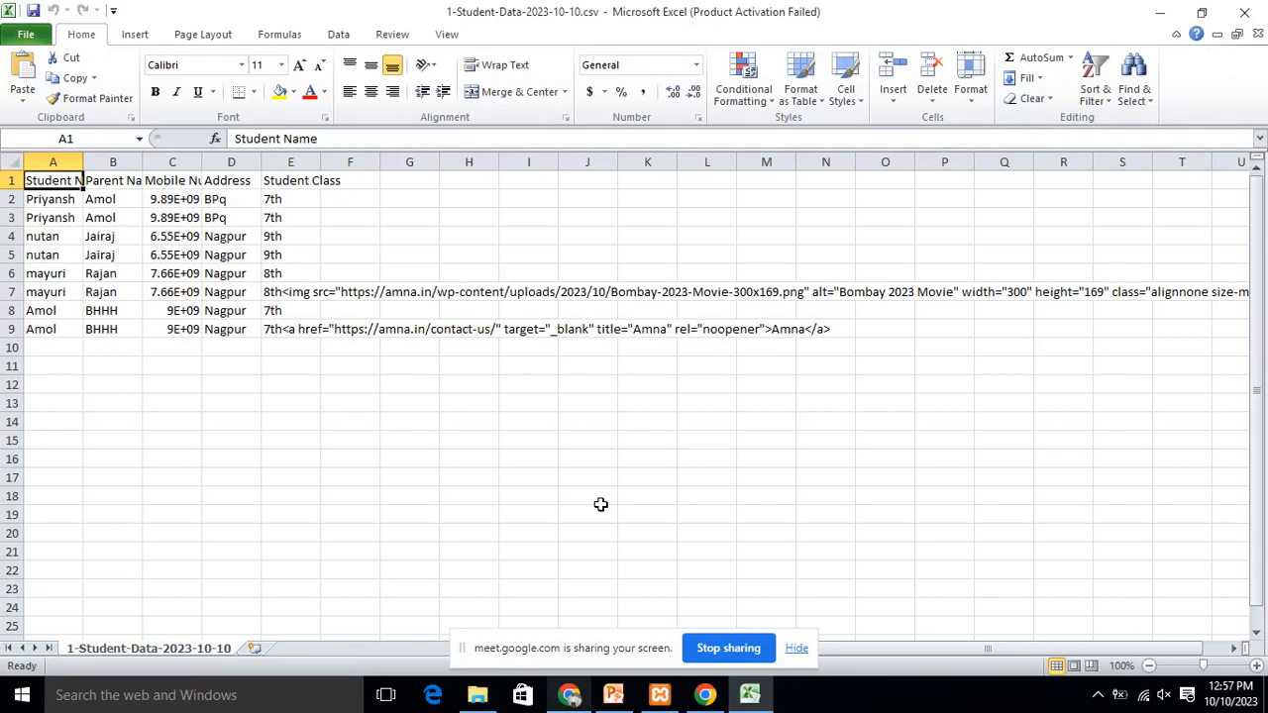
pyautogui.moveTo(81, 156); pyautogui.dragTo(189, 158)
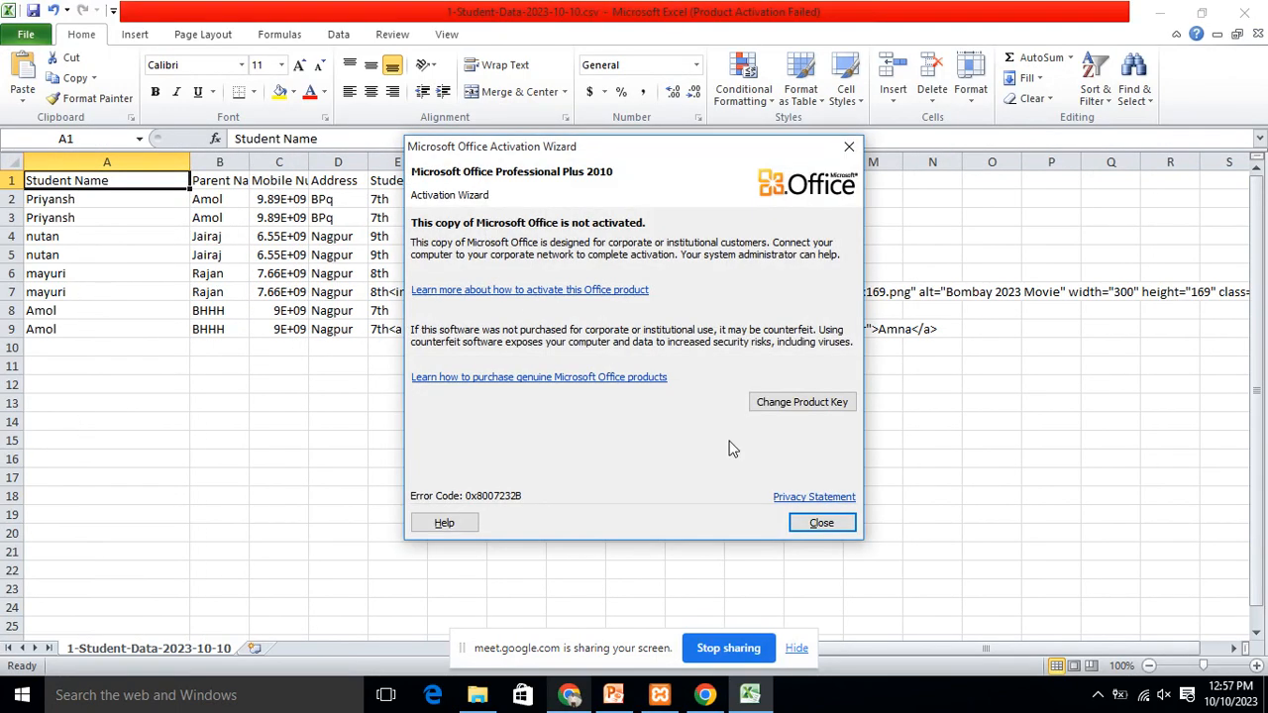
pyautogui.click(802, 522)
pyautogui.moveTo(248, 162); pyautogui.dragTo(462, 161)
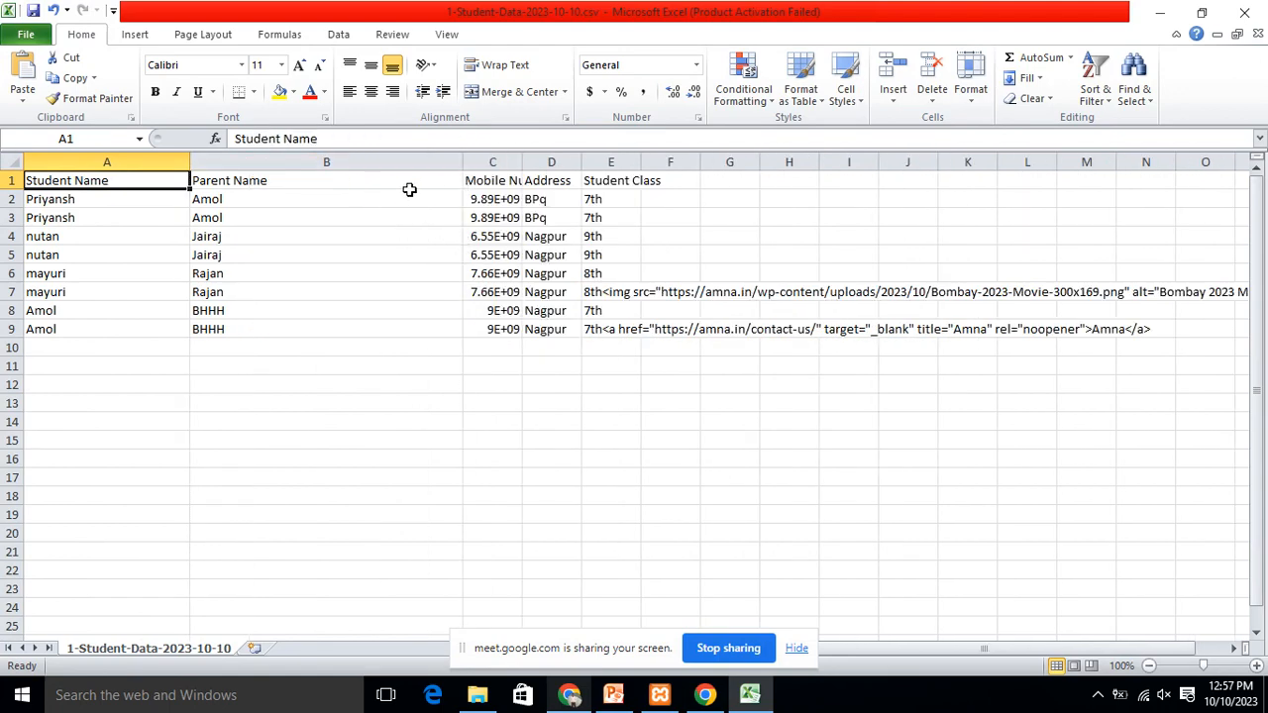
pyautogui.moveTo(530, 166); pyautogui.dragTo(613, 165)
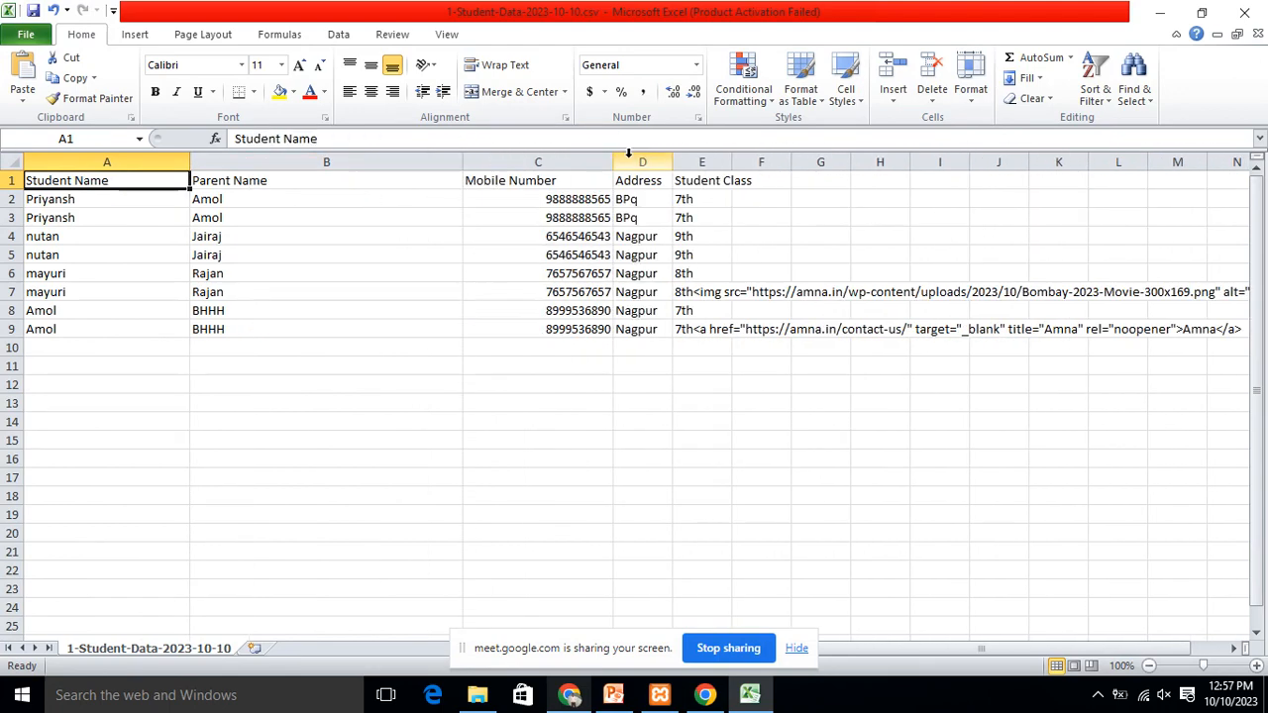
pyautogui.moveTo(732, 163); pyautogui.dragTo(871, 164)
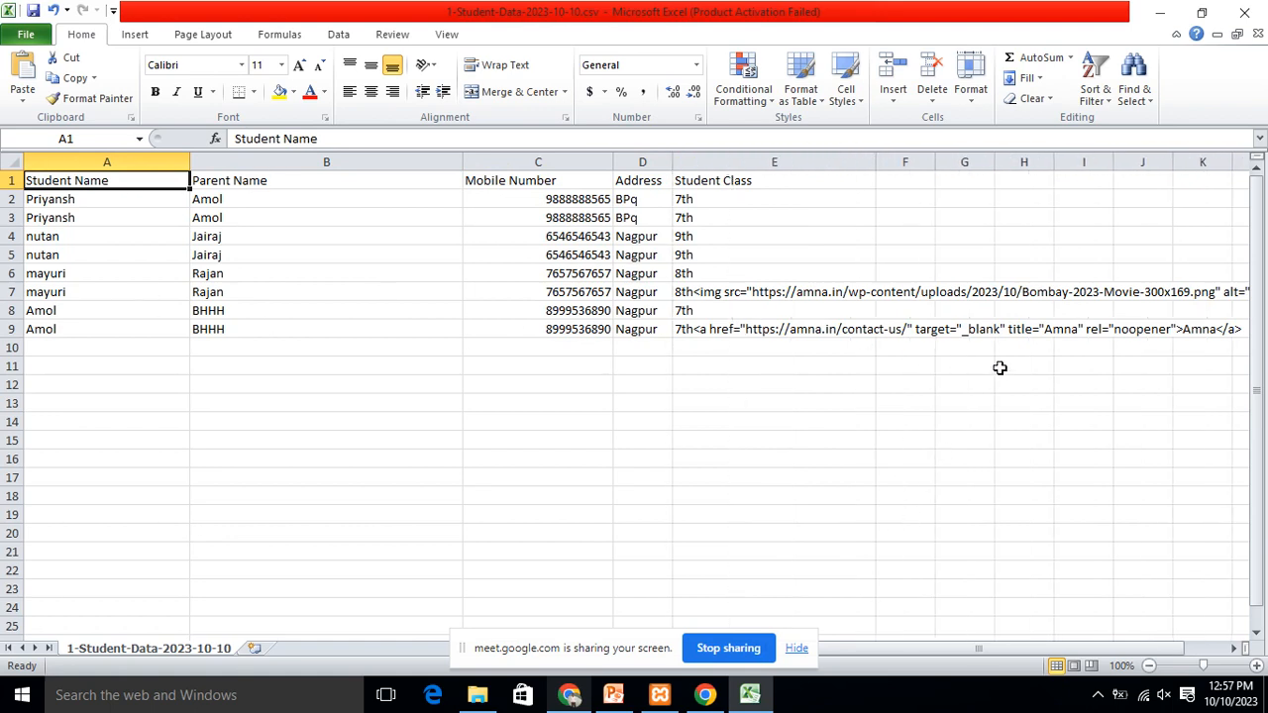
pyautogui.click(1254, 12)
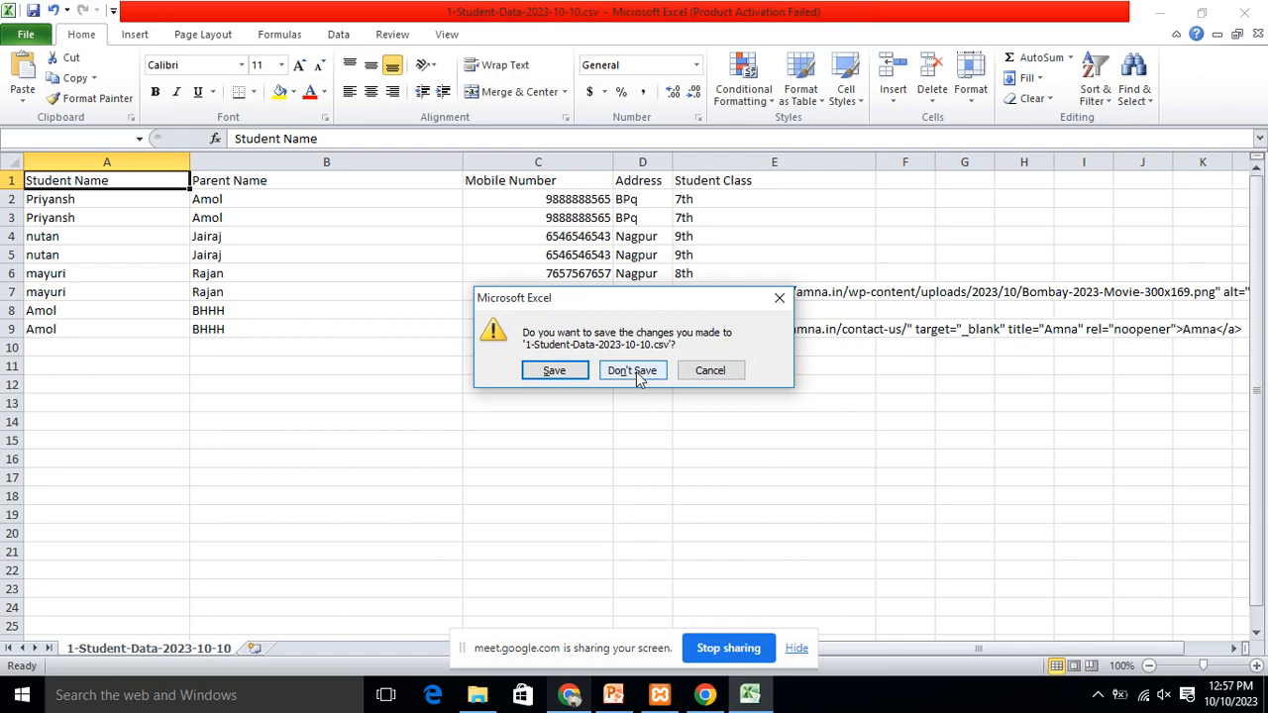
pyautogui.click(634, 372)
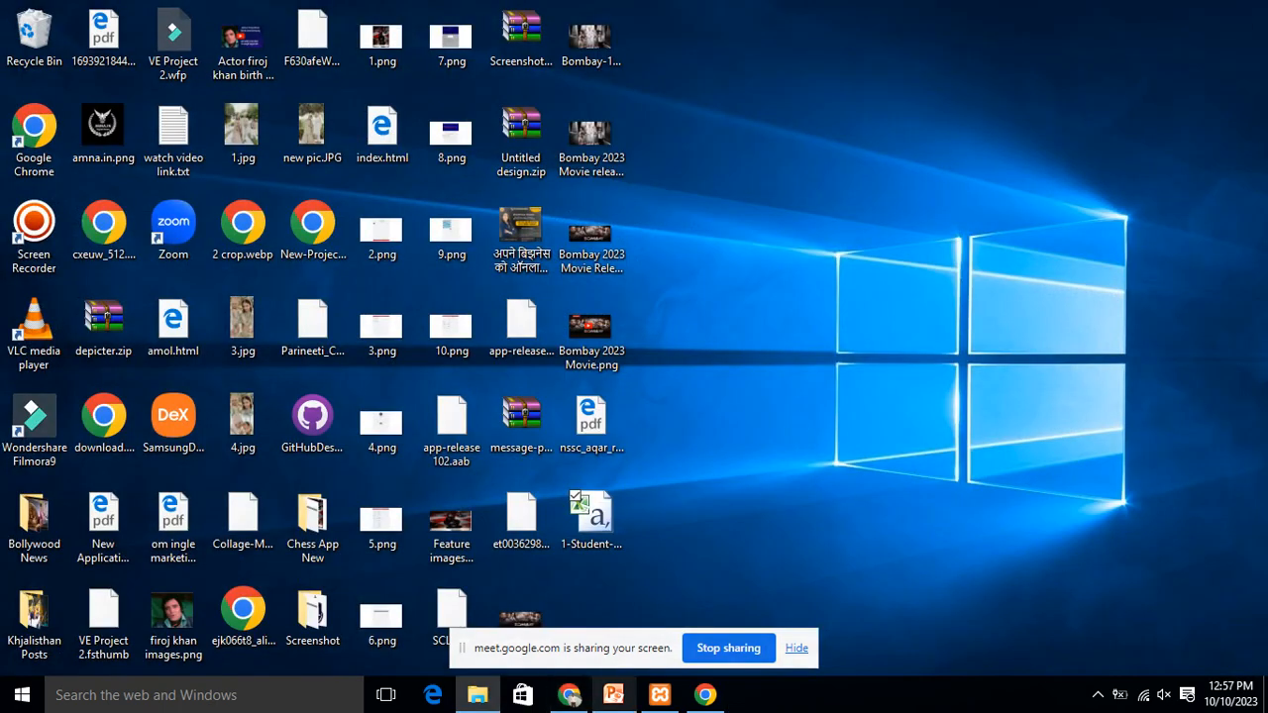
# Step: Bring the browser back and review the TablePress Plugin Options page
pyautogui.click(568, 696)
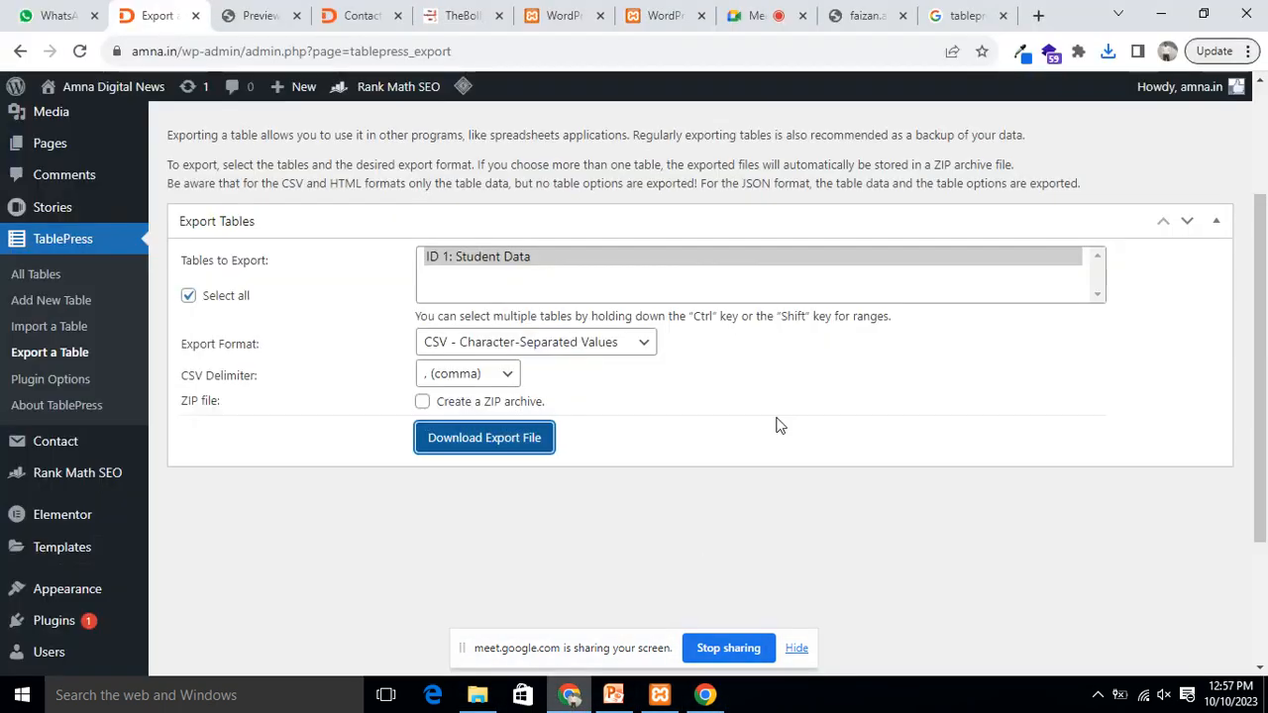
pyautogui.scroll(3, 693, 397)
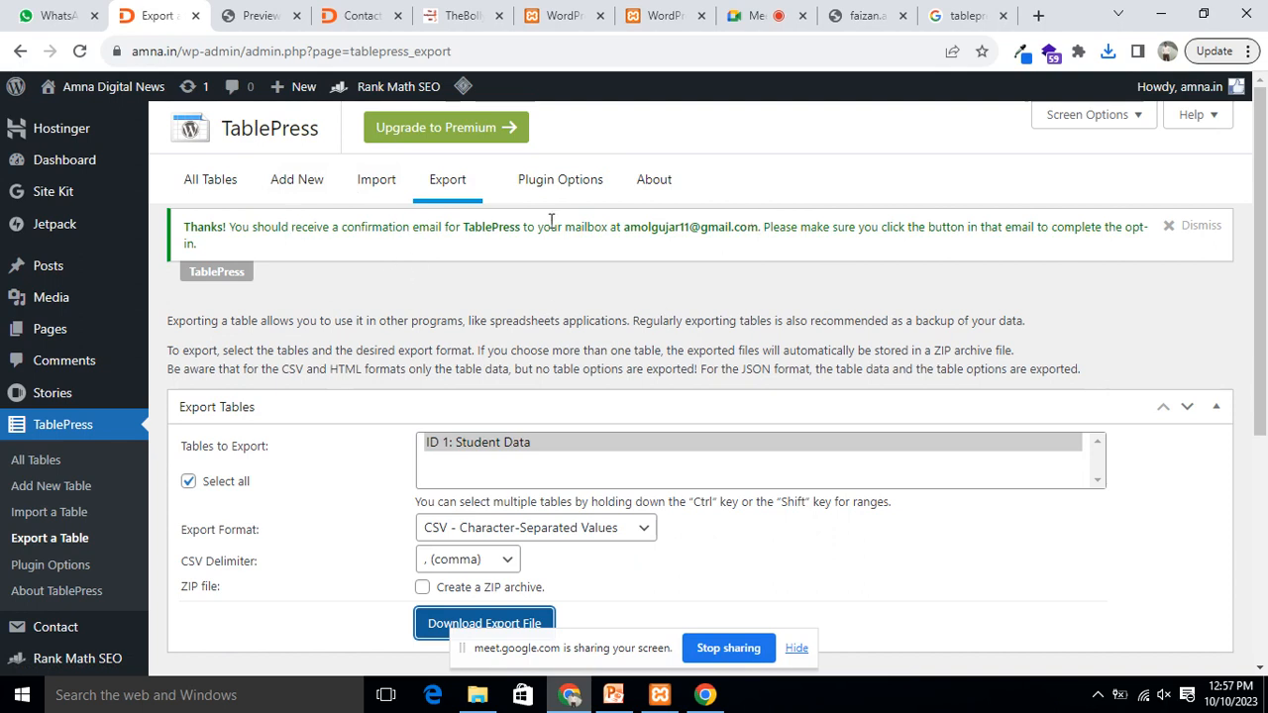
pyautogui.click(588, 182)
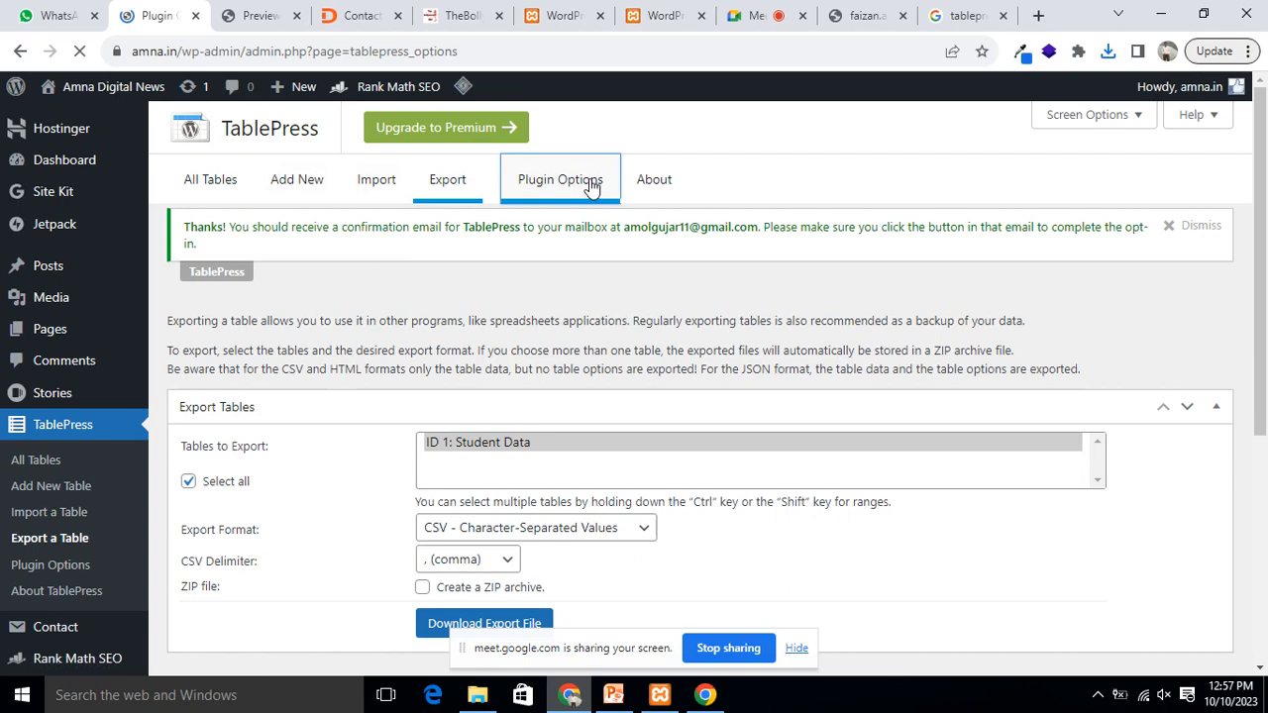
pyautogui.scroll(-2, 597, 317)
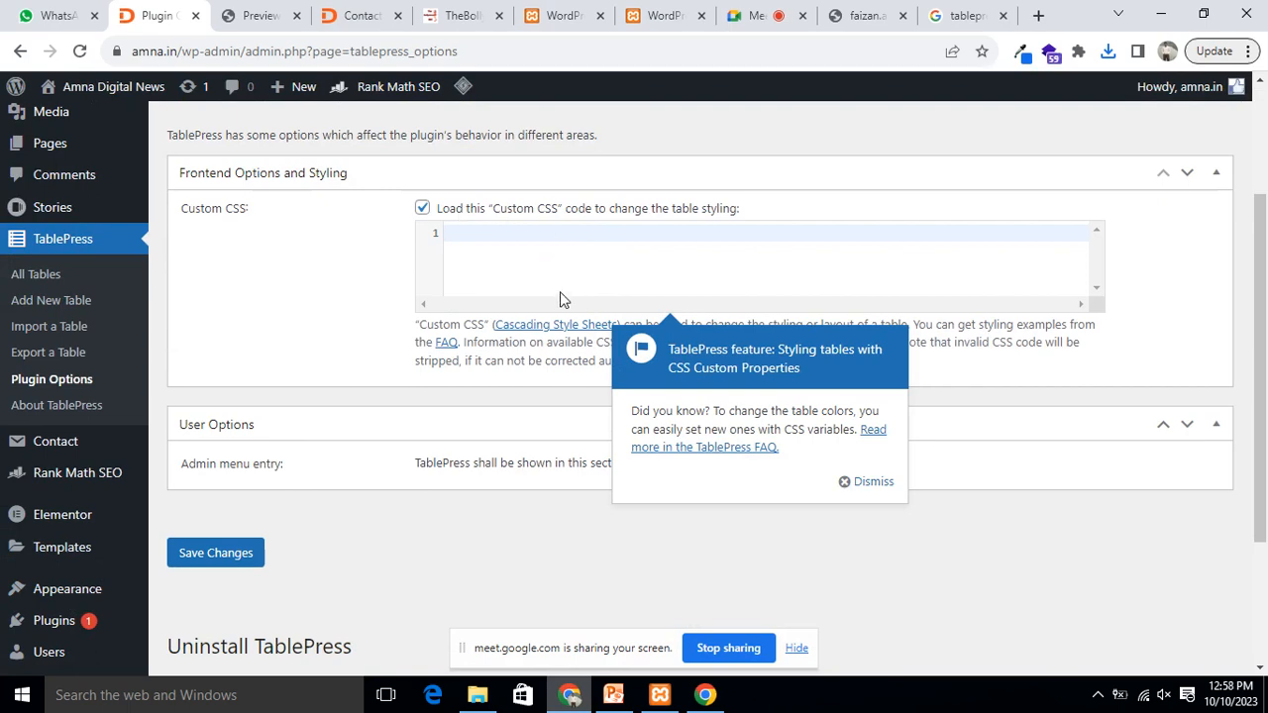
pyautogui.scroll(2, 560, 291)
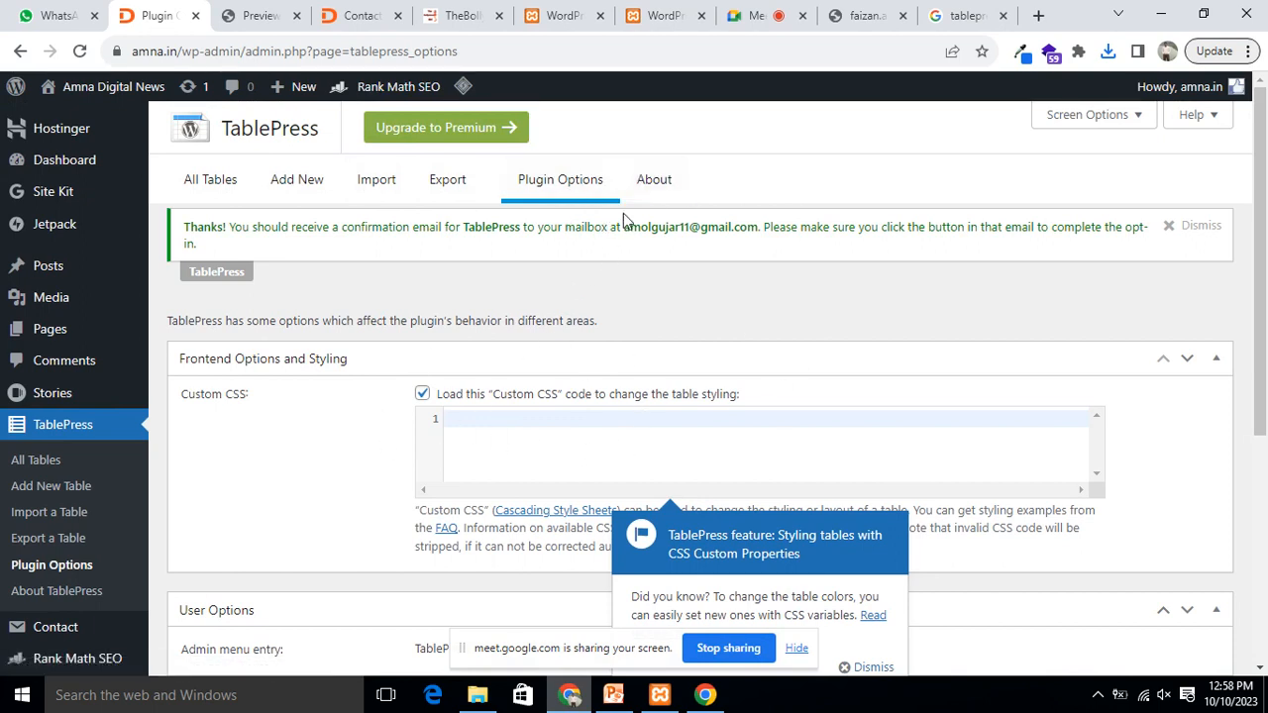
# Step: Look over the TablePress About page, then list All Tables down to the Student Data row
pyautogui.click(655, 180)
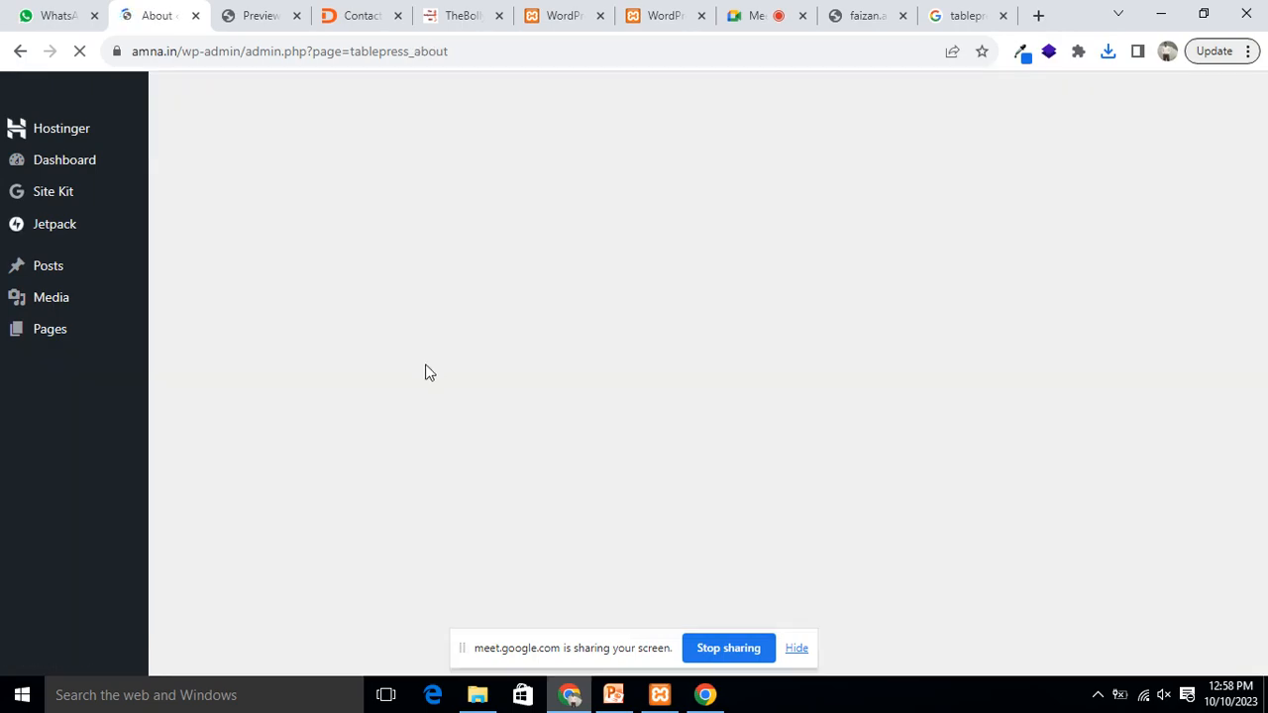
pyautogui.scroll(-6, 514, 344)
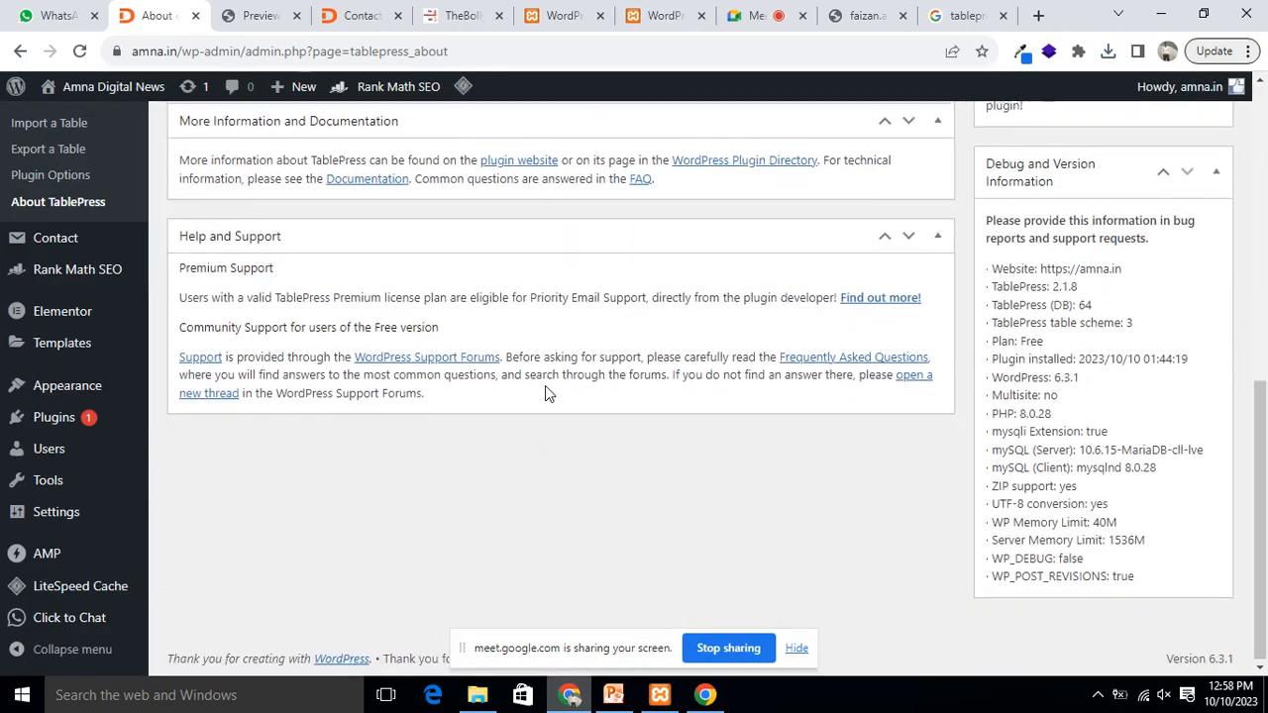
pyautogui.scroll(4, 545, 385)
pyautogui.scroll(3, 545, 385)
pyautogui.click(210, 179)
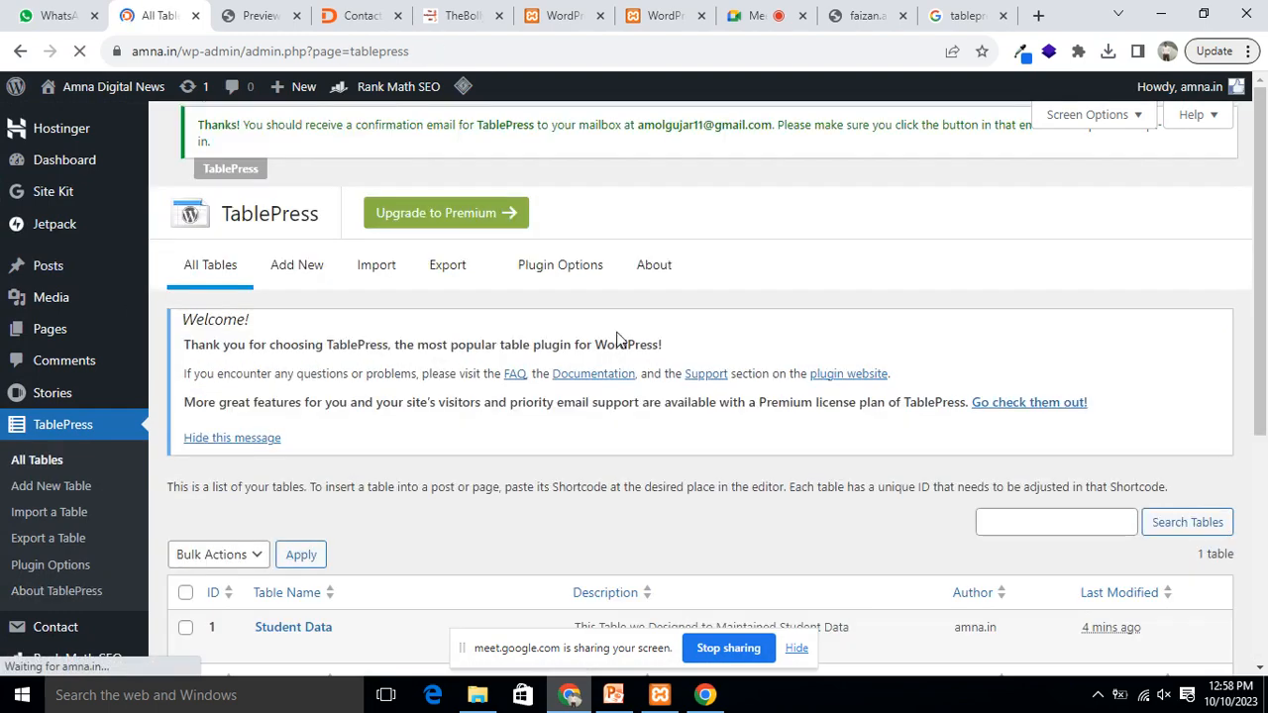
pyautogui.scroll(-4, 735, 385)
pyautogui.moveTo(268, 255)
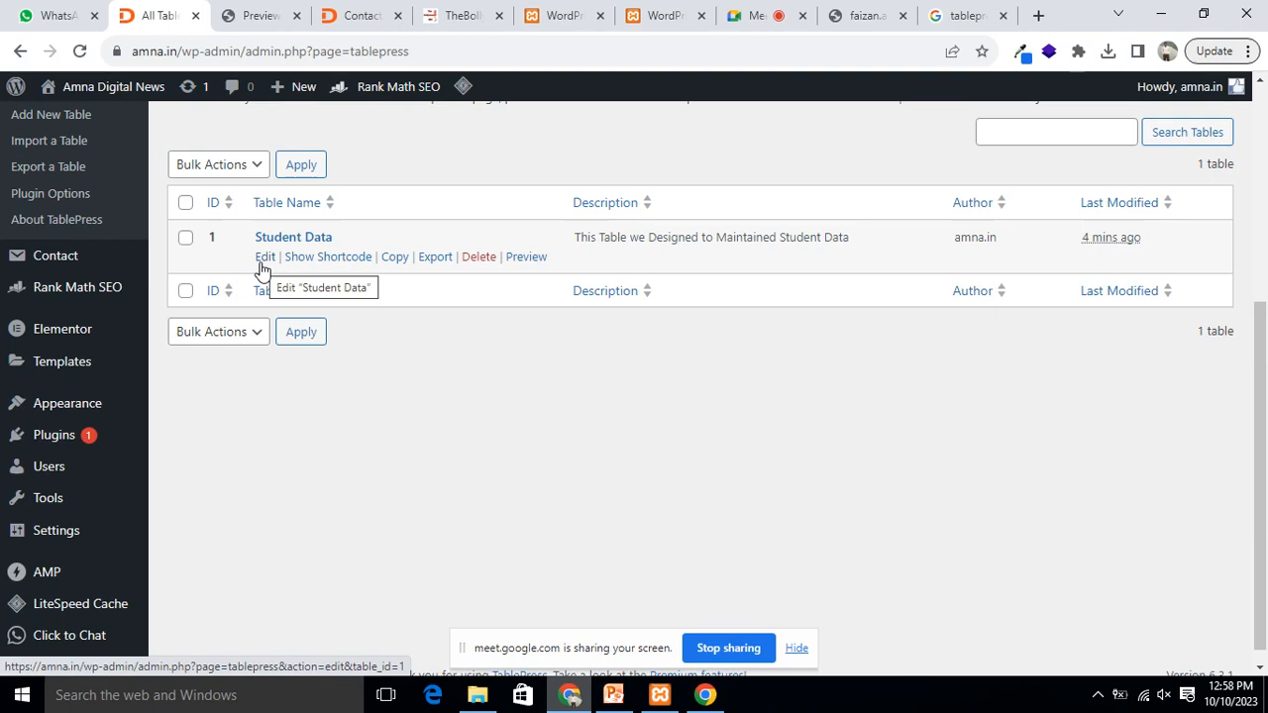
# Step: Open the Student Data table for editing and scroll through its contents
pyautogui.click(262, 259)
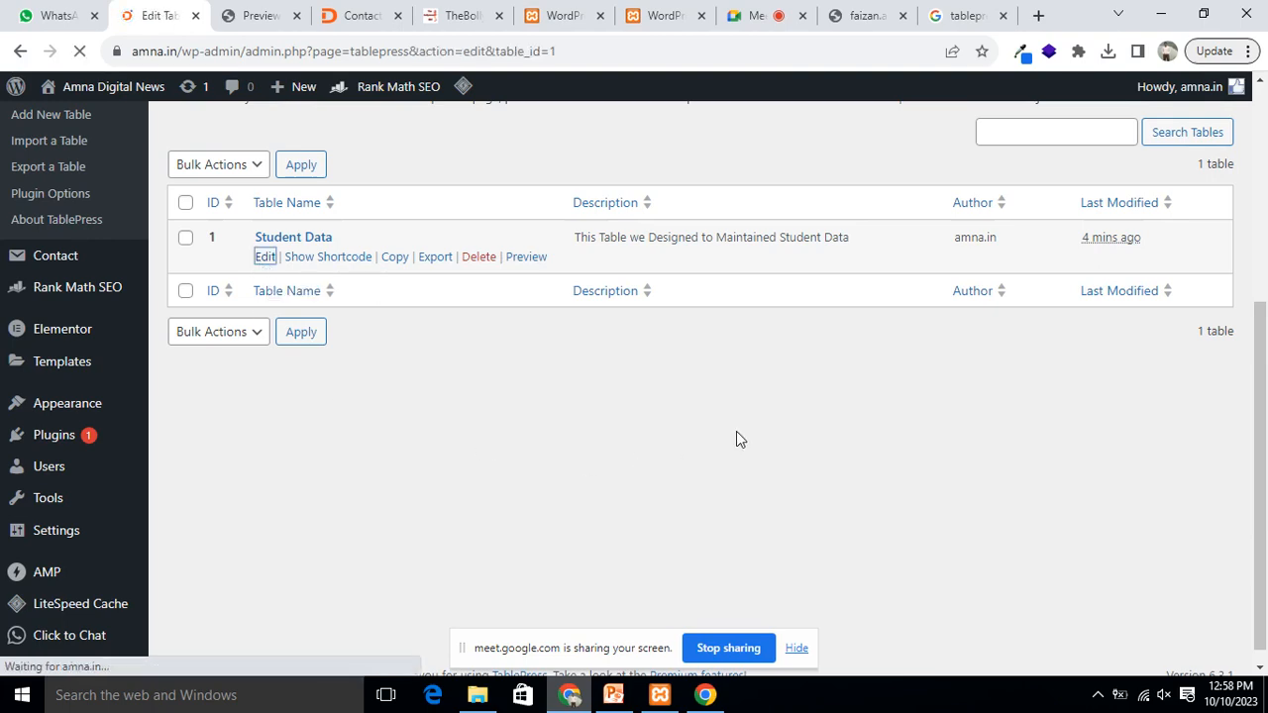
pyautogui.scroll(-3, 654, 406)
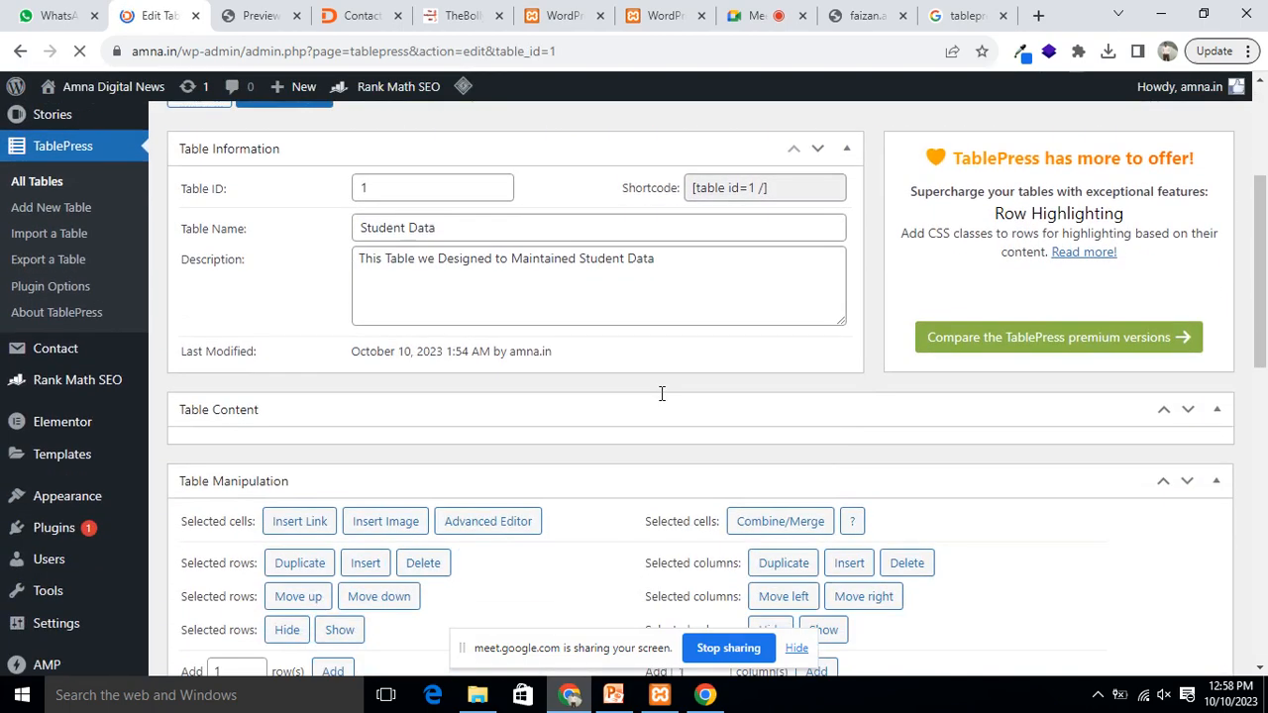
pyautogui.scroll(-5, 656, 390)
pyautogui.scroll(5, 721, 362)
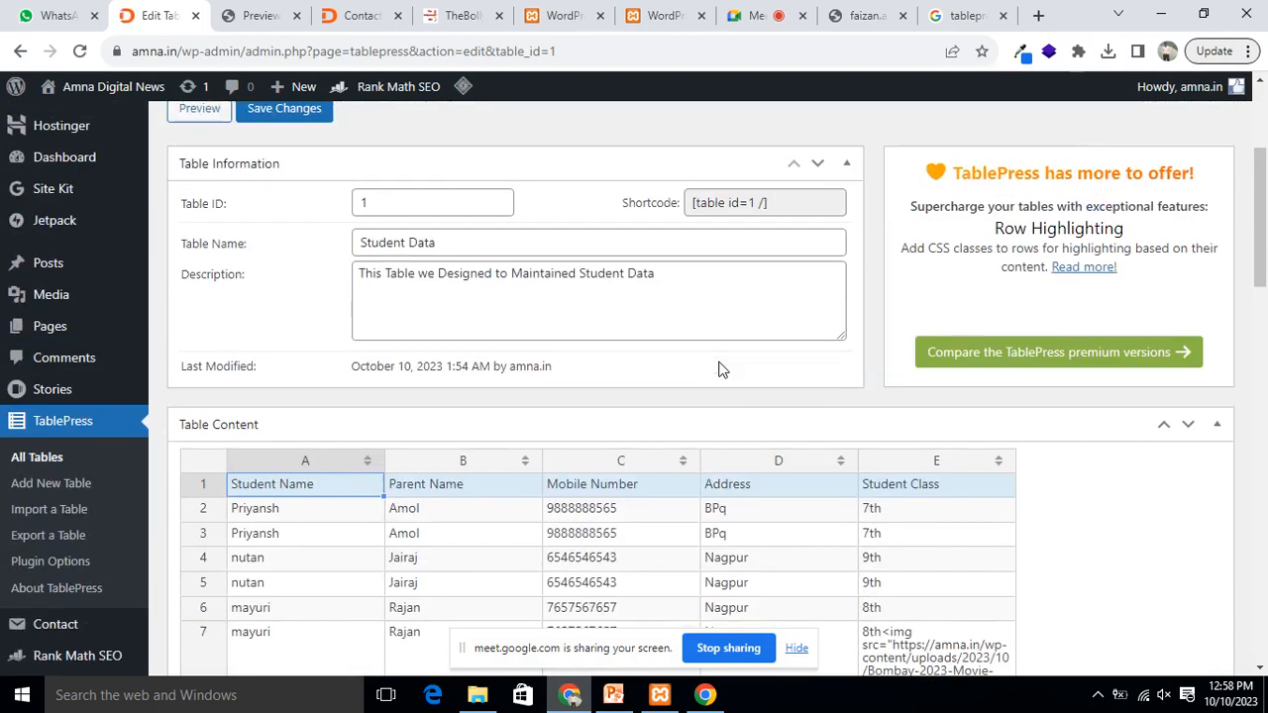
pyautogui.scroll(3, 723, 358)
pyautogui.scroll(1, 590, 384)
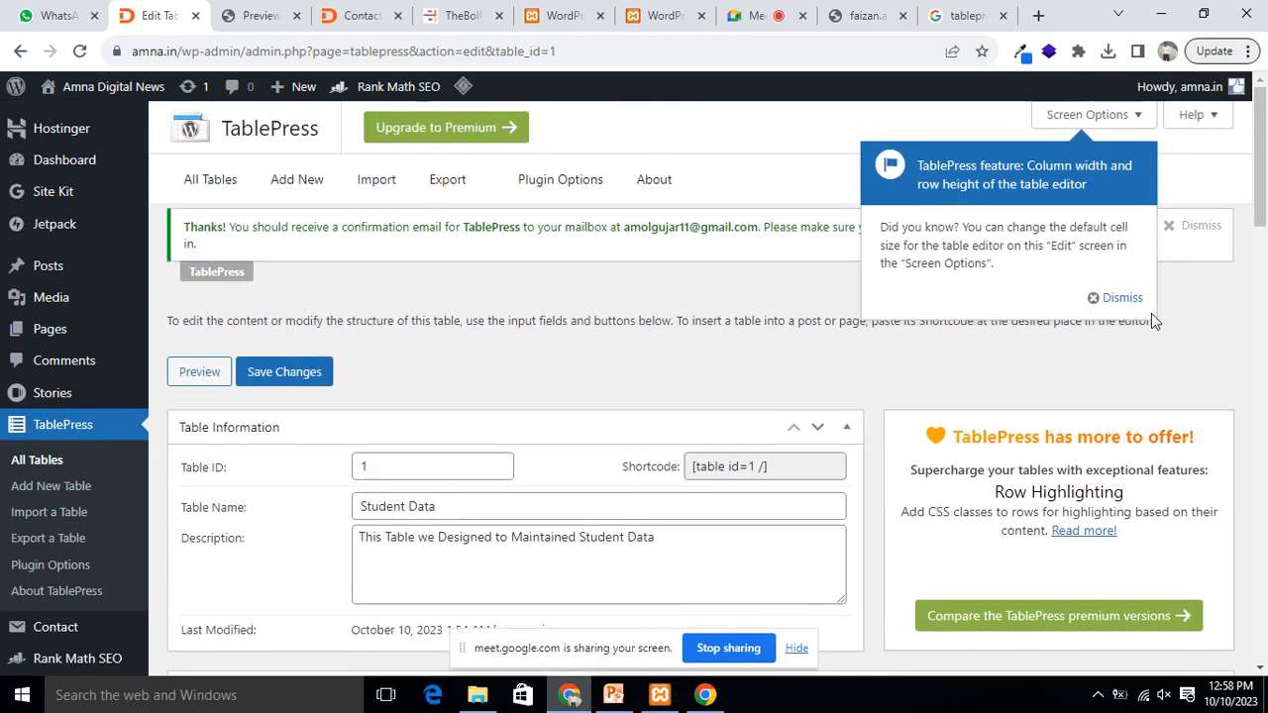
# Step: Go back to All Tables, reopen Student Data, and select its shortcode [table id=1 /]
pyautogui.click(194, 182)
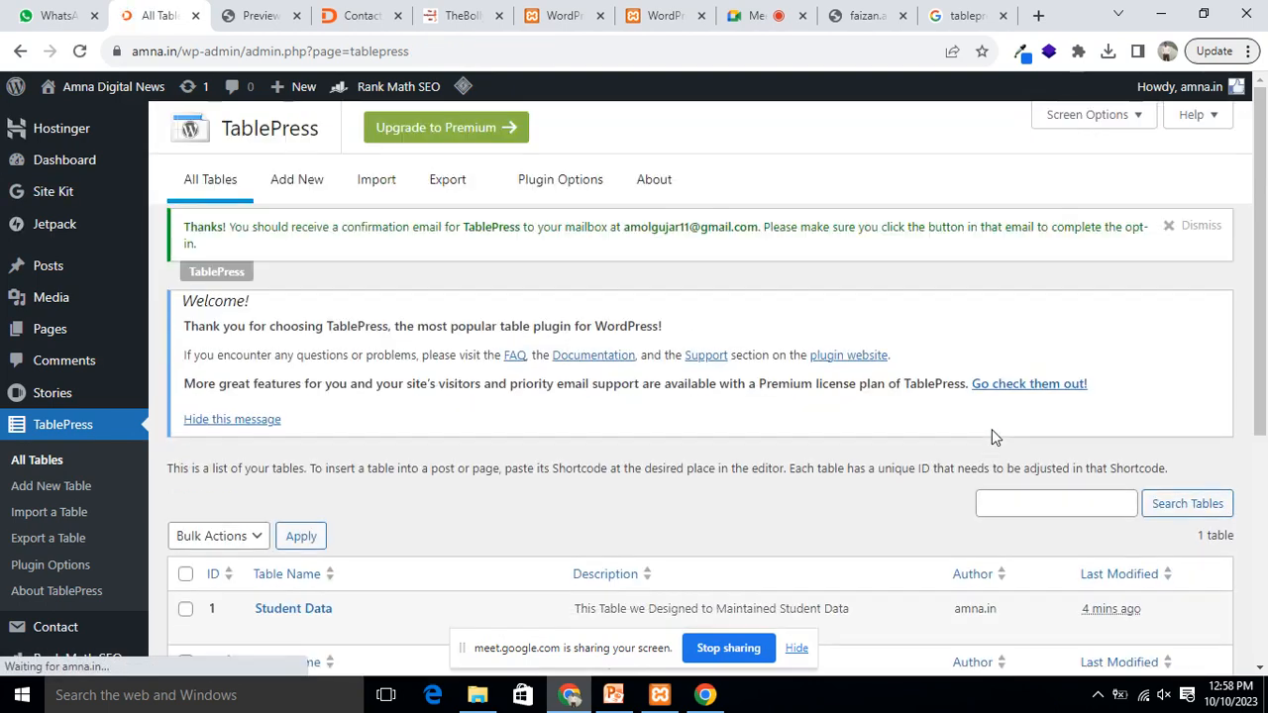
pyautogui.scroll(-3, 992, 429)
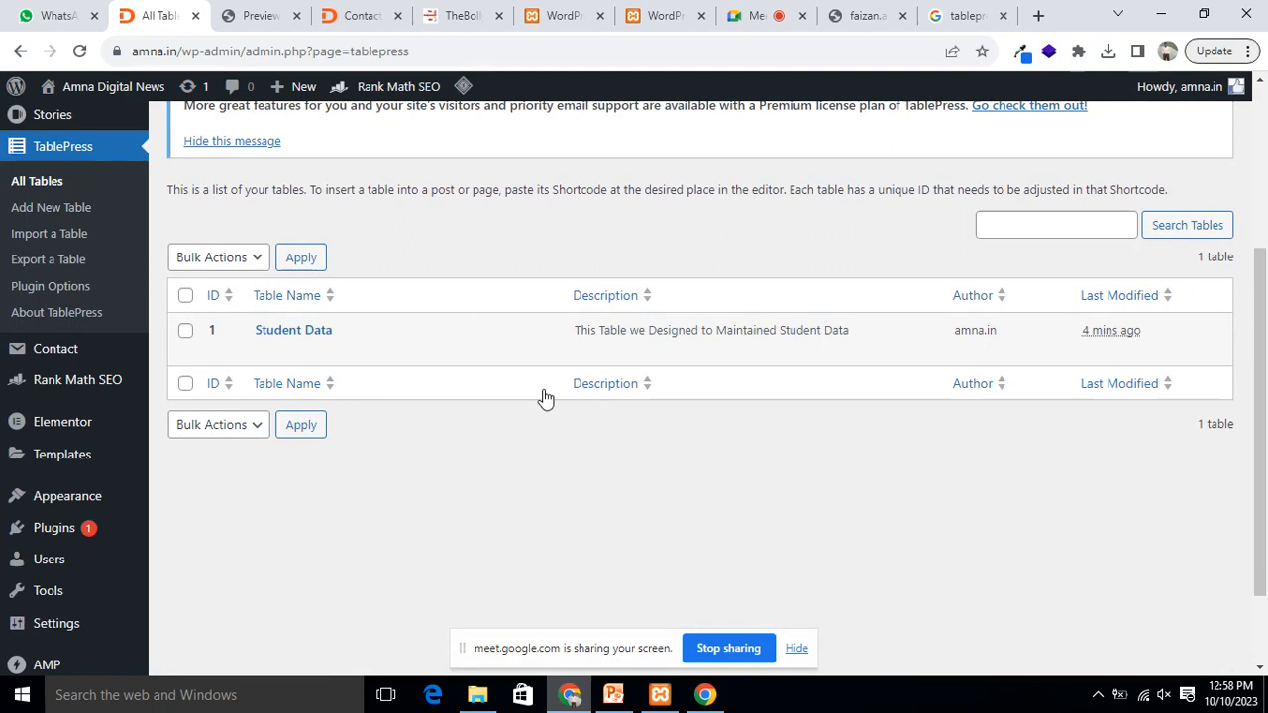
pyautogui.moveTo(711, 355)
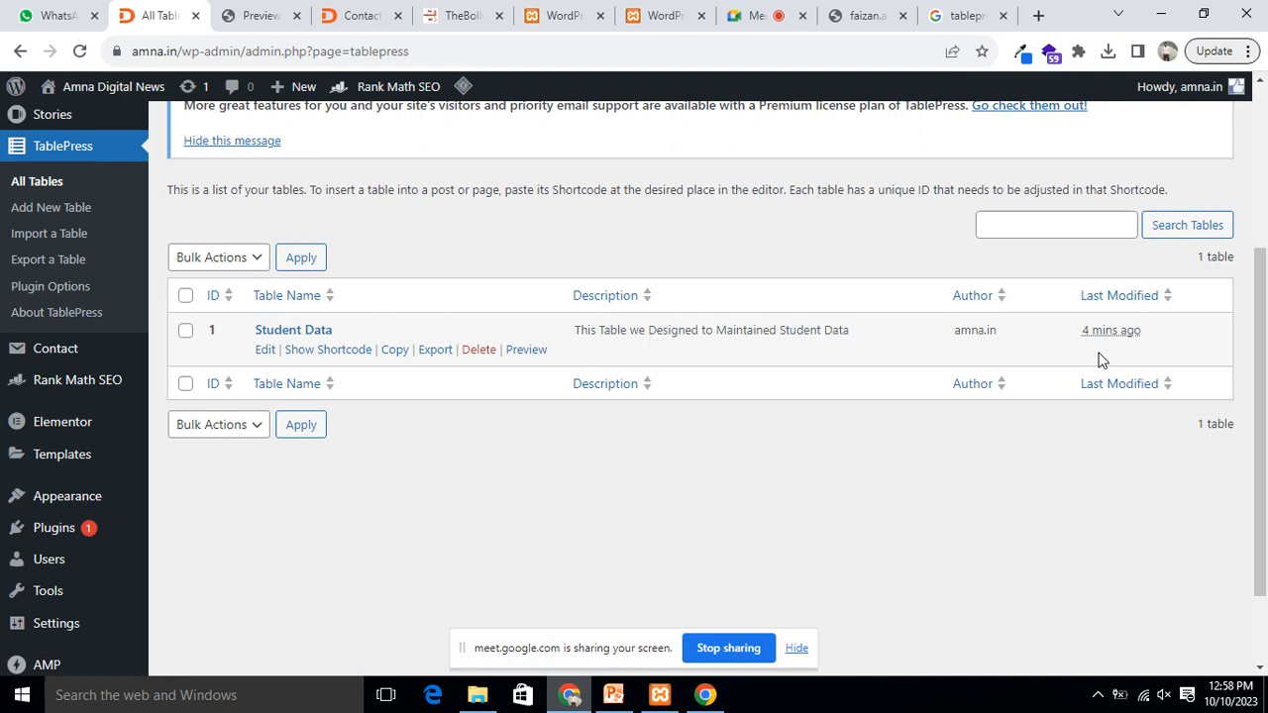
pyautogui.click(260, 356)
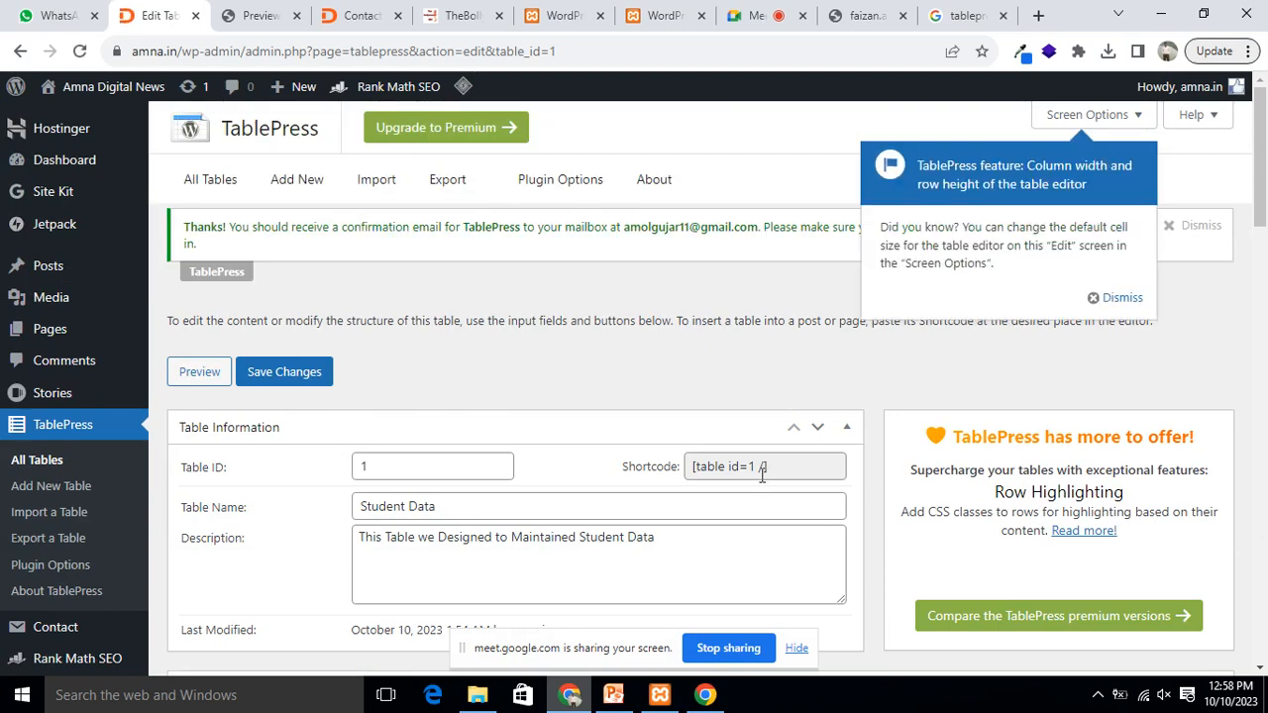
pyautogui.click(778, 464)
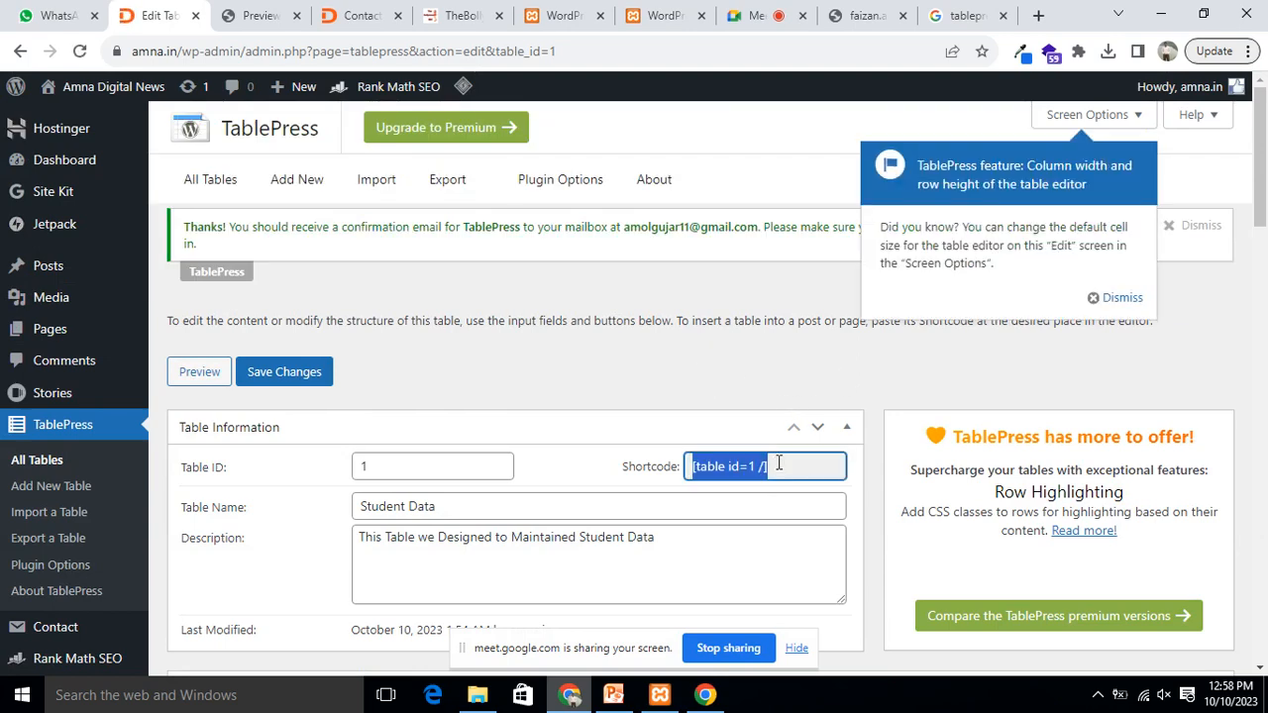
# Step: Switch across the browser tabs to the amna.in Contact Us page
pyautogui.click(657, 21)
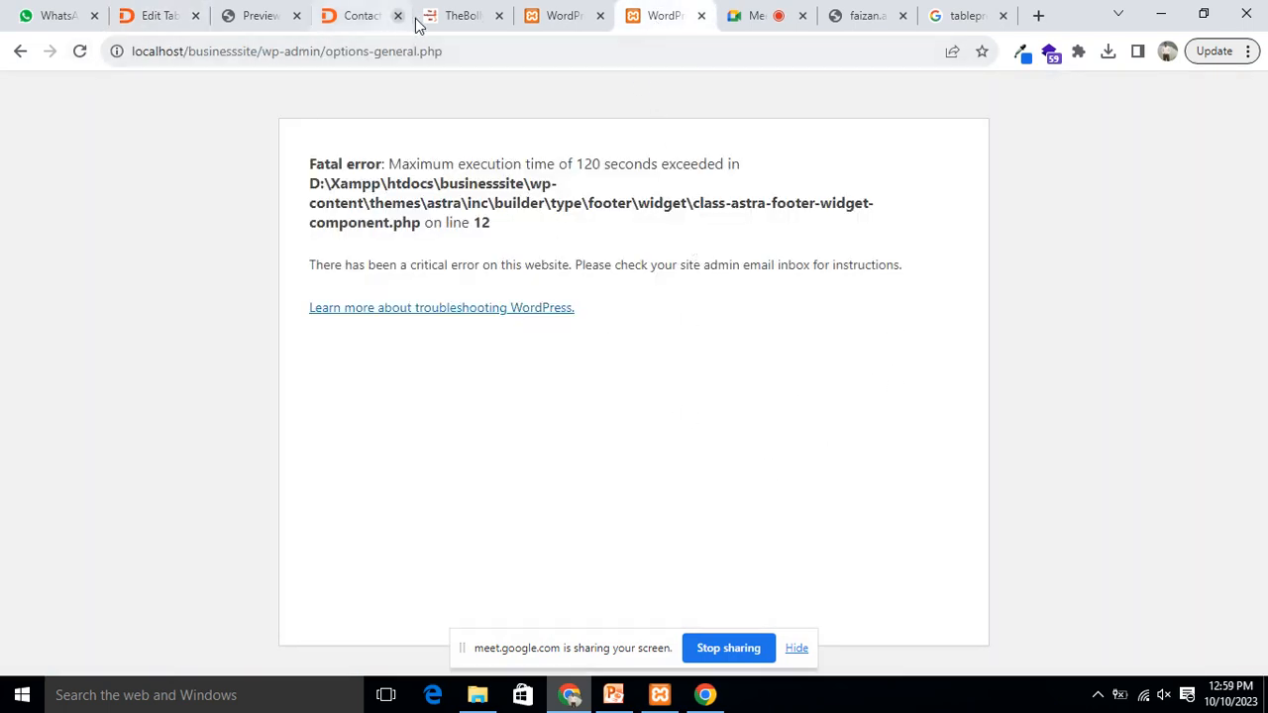
pyautogui.click(560, 17)
pyautogui.click(461, 15)
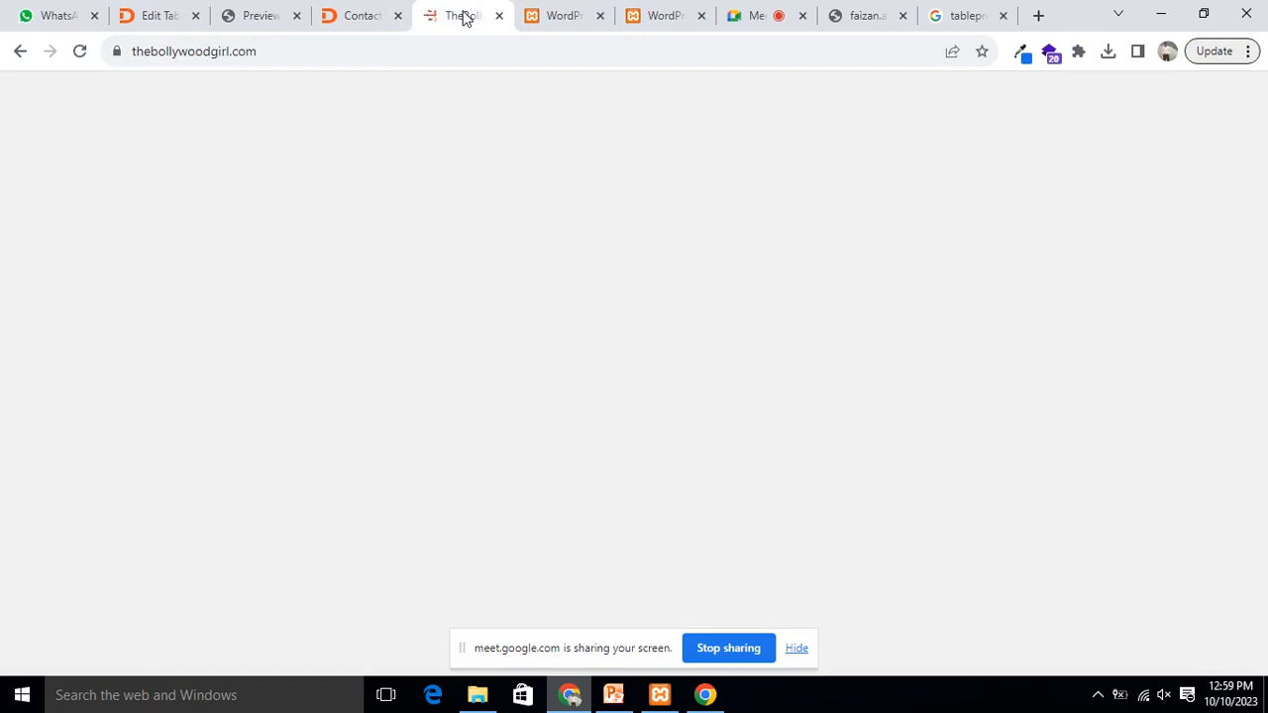
pyautogui.click(339, 15)
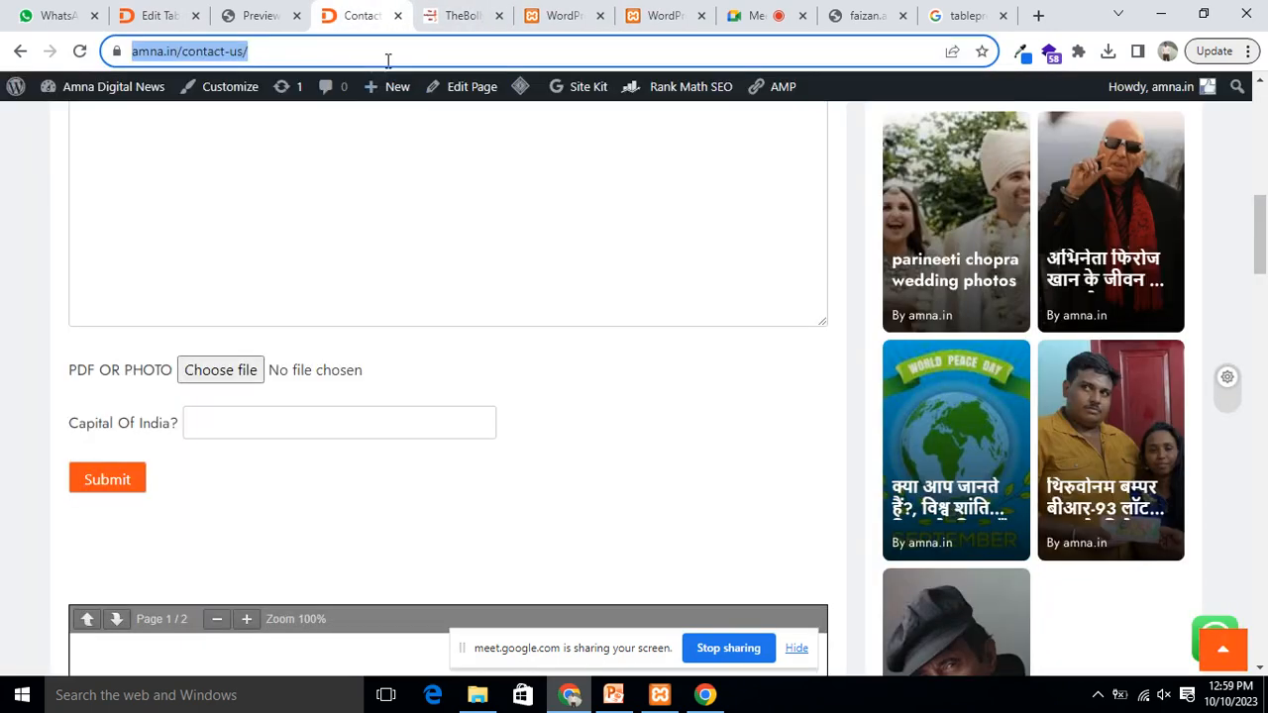
# Step: Reload the Contact Us page and scroll down to its PDF OR PHOTO and Capital Of India? fields
pyautogui.click(388, 61)
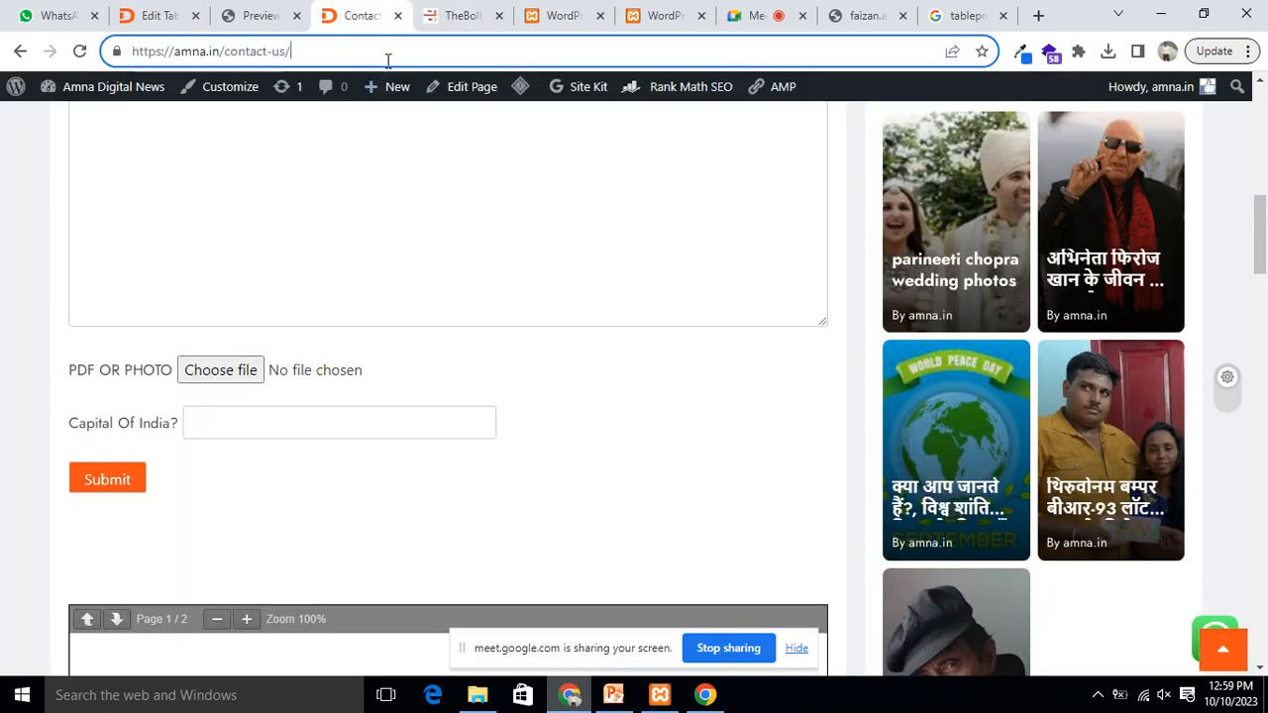
pyautogui.press('Return')
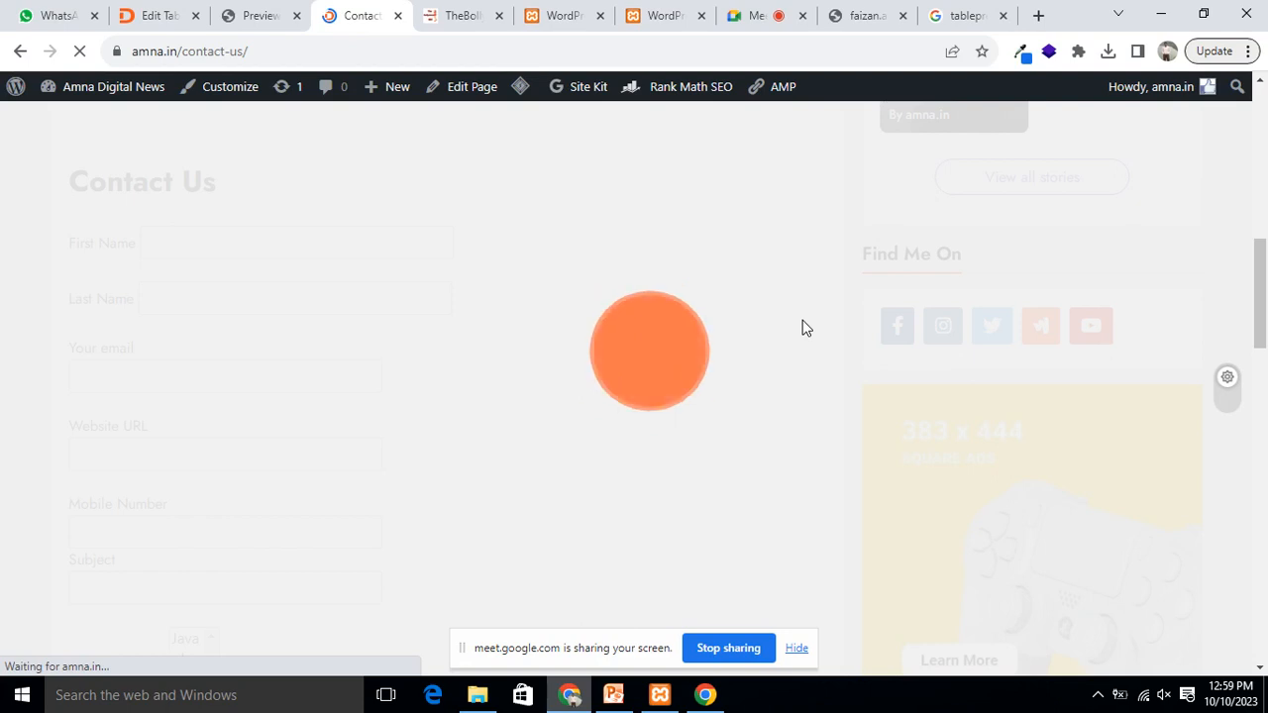
pyautogui.scroll(-4, 416, 476)
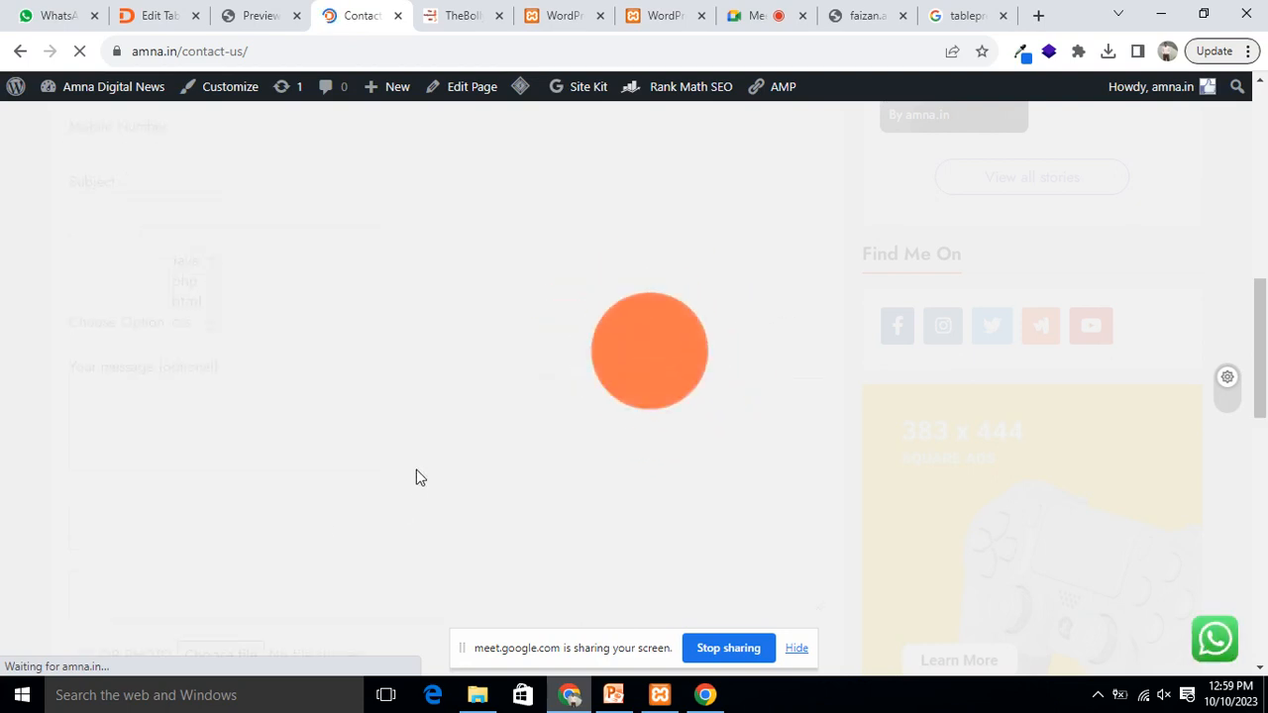
pyautogui.scroll(-3, 417, 469)
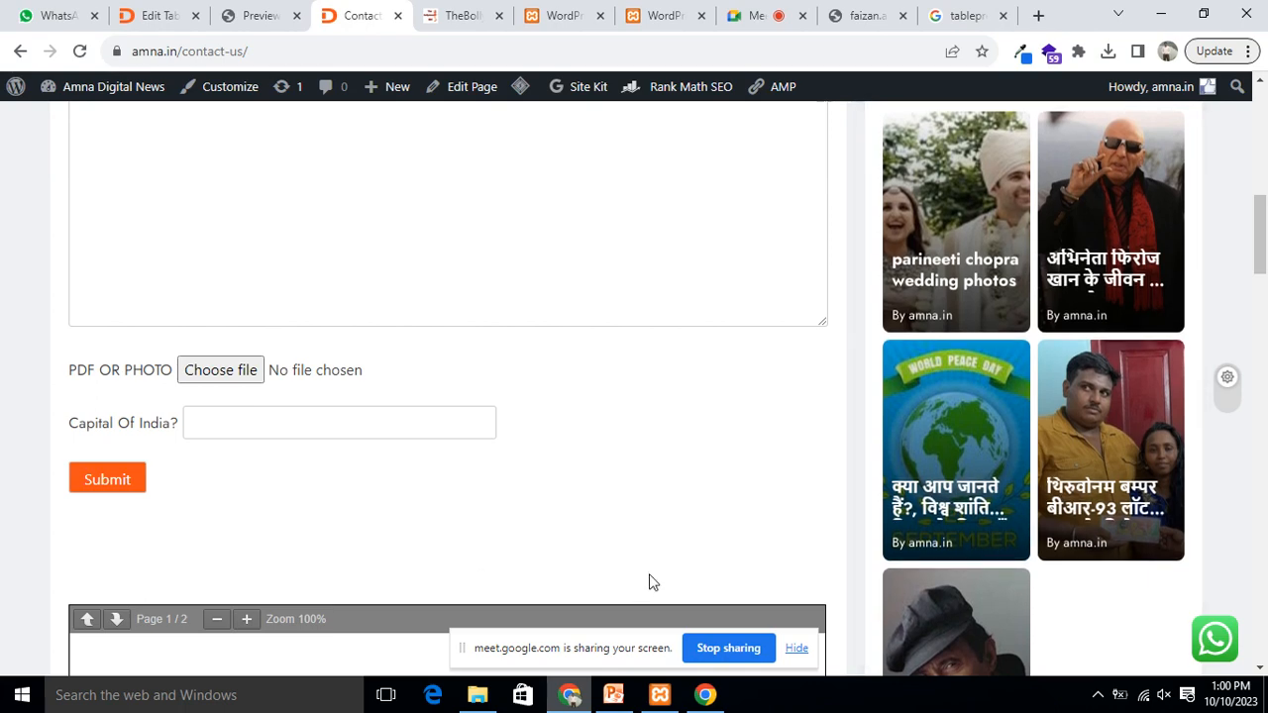
# Step: Scroll up and down through the Contact Us form fields
pyautogui.scroll(-4, 676, 399)
pyautogui.scroll(3, 677, 399)
pyautogui.scroll(-10, 677, 398)
pyautogui.scroll(-15, 686, 390)
pyautogui.scroll(12, 608, 430)
pyautogui.scroll(15, 608, 430)
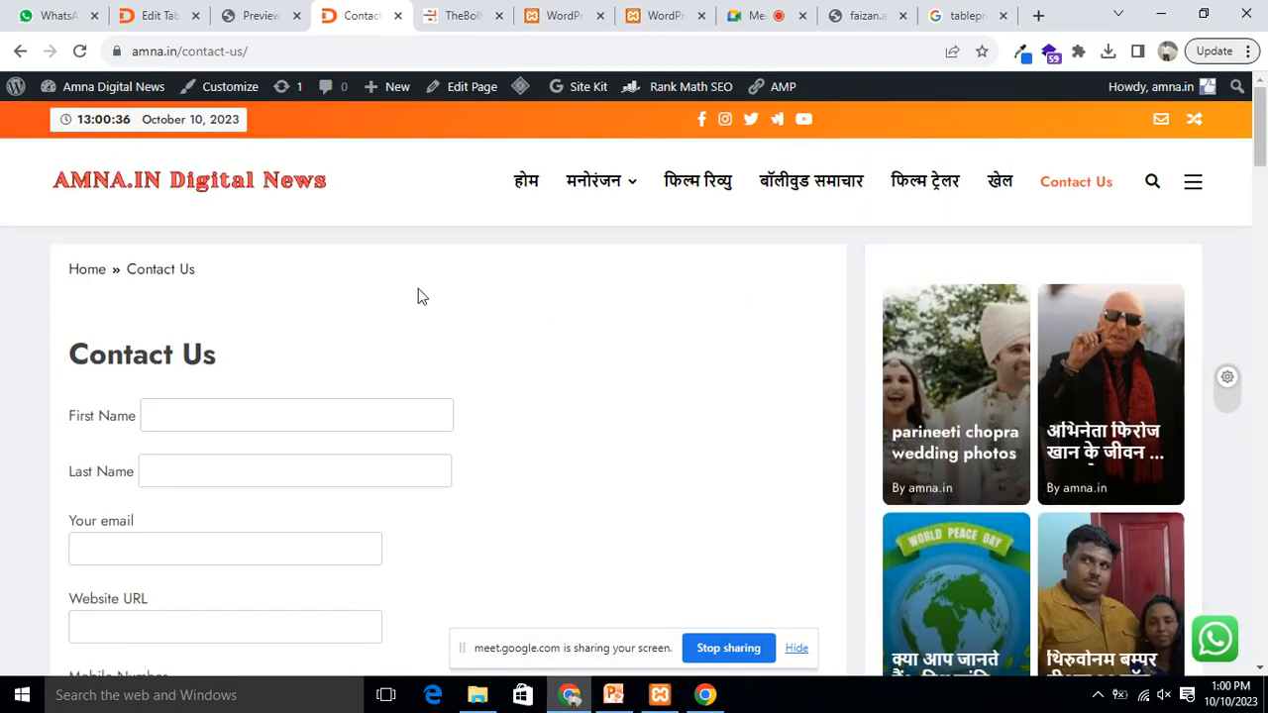
# Step: Start a Screen Recorder recording from the hidden tray icons and bring Chrome back
pyautogui.click(1161, 15)
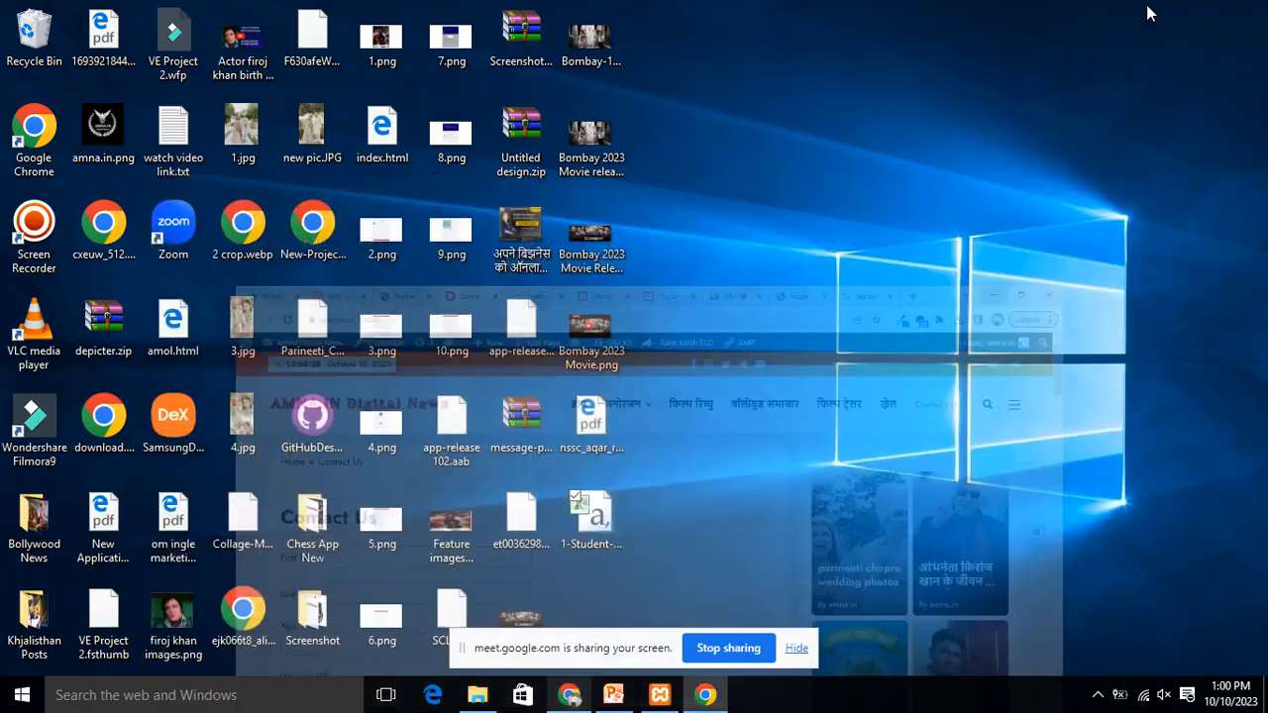
pyautogui.click(1097, 695)
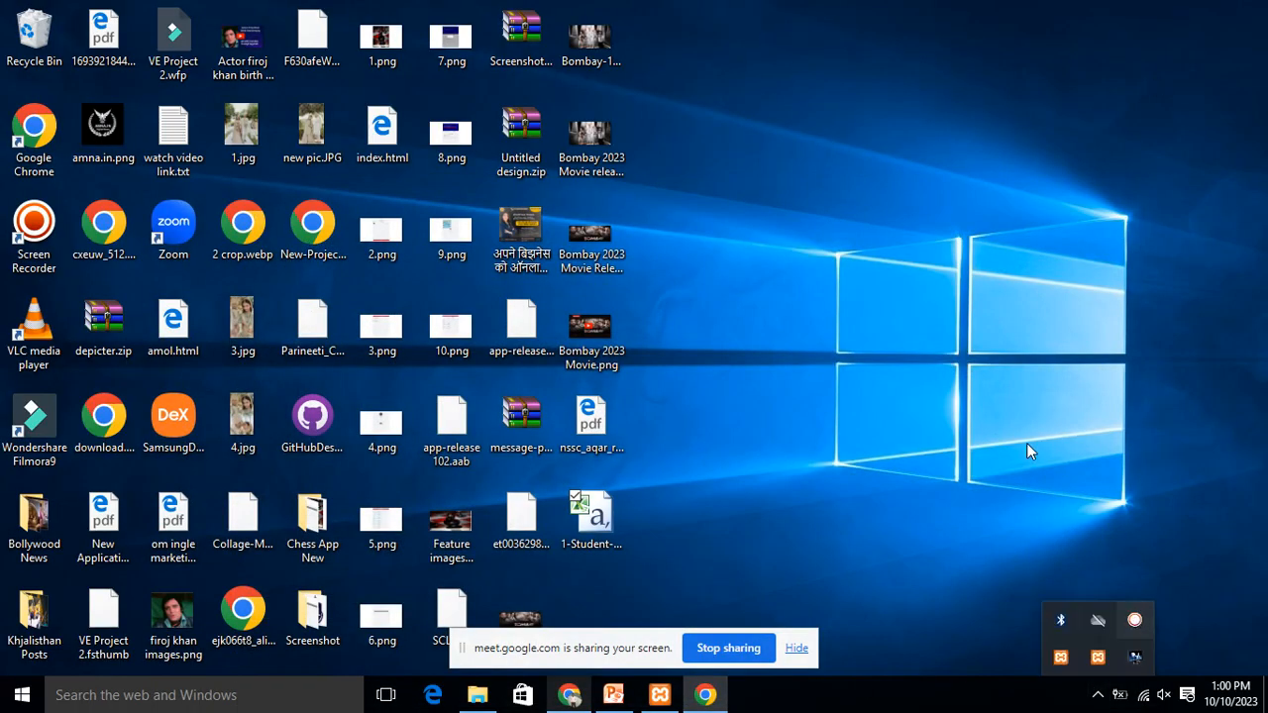
pyautogui.click(1117, 616)
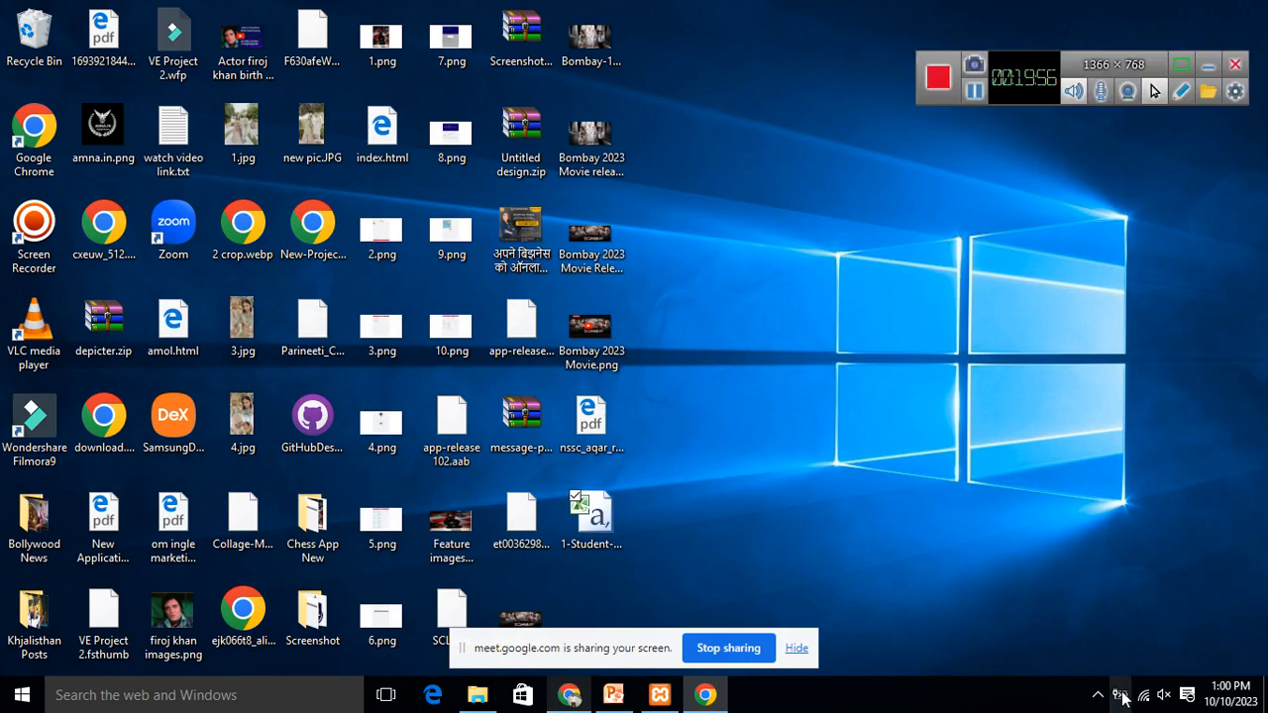
pyautogui.click(690, 698)
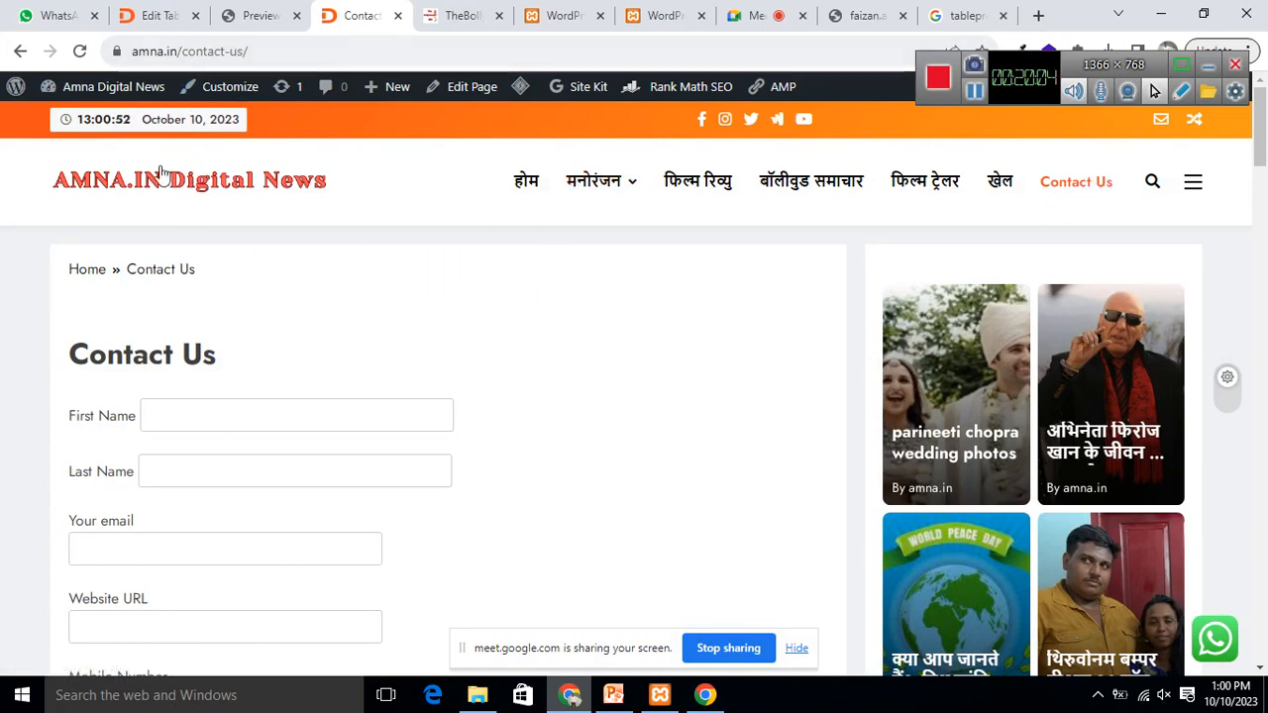
# Step: Add a new WordPress page titled 'Student Data' and save it as a draft
pyautogui.click(146, 18)
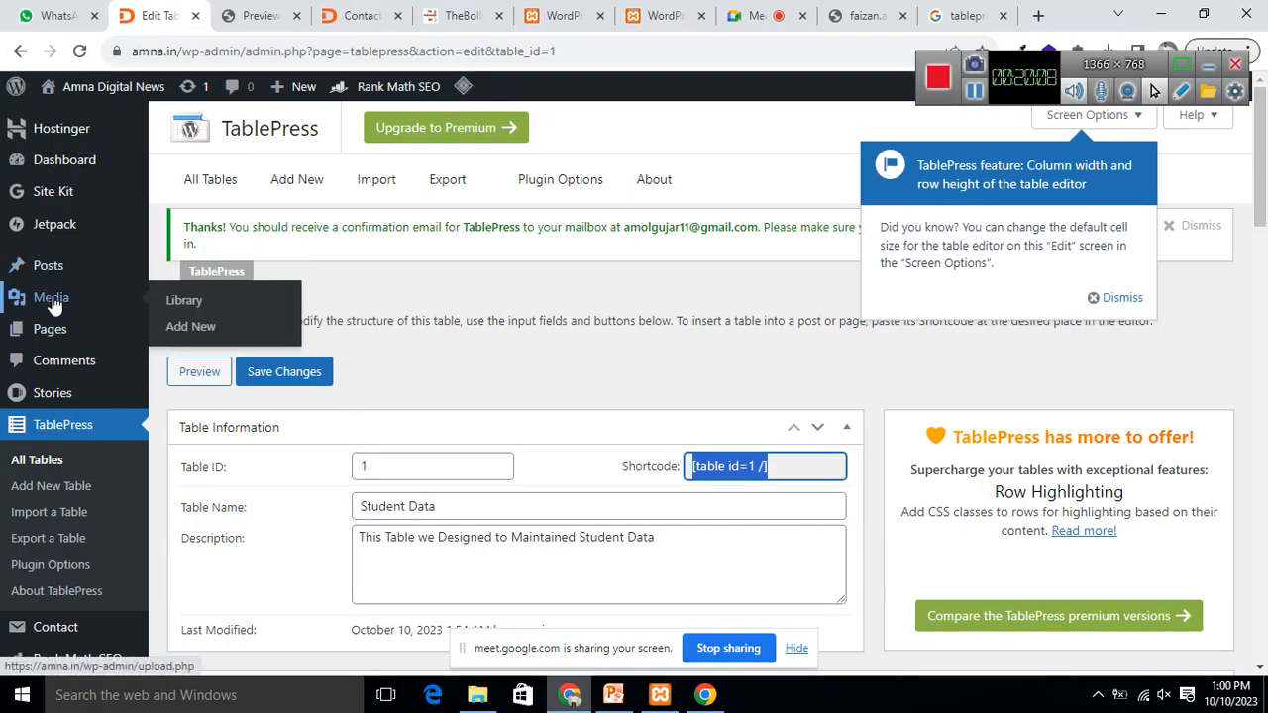
pyautogui.moveTo(51, 330)
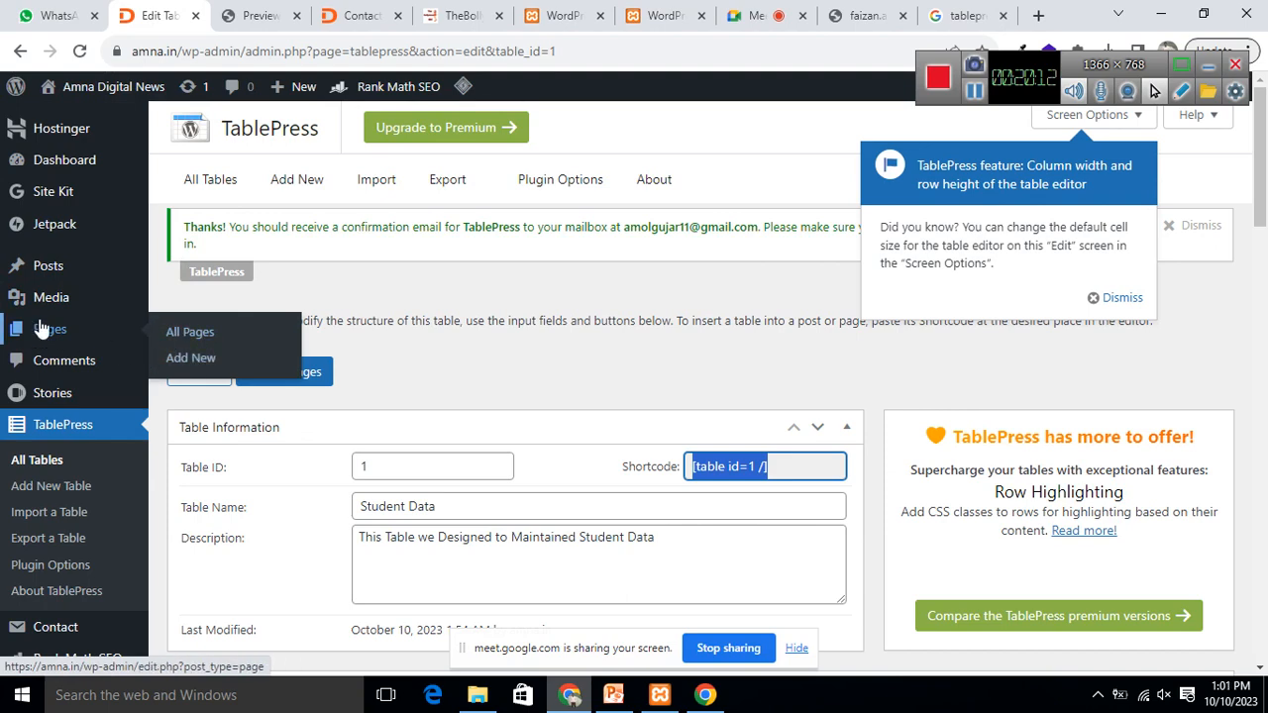
pyautogui.click(196, 361)
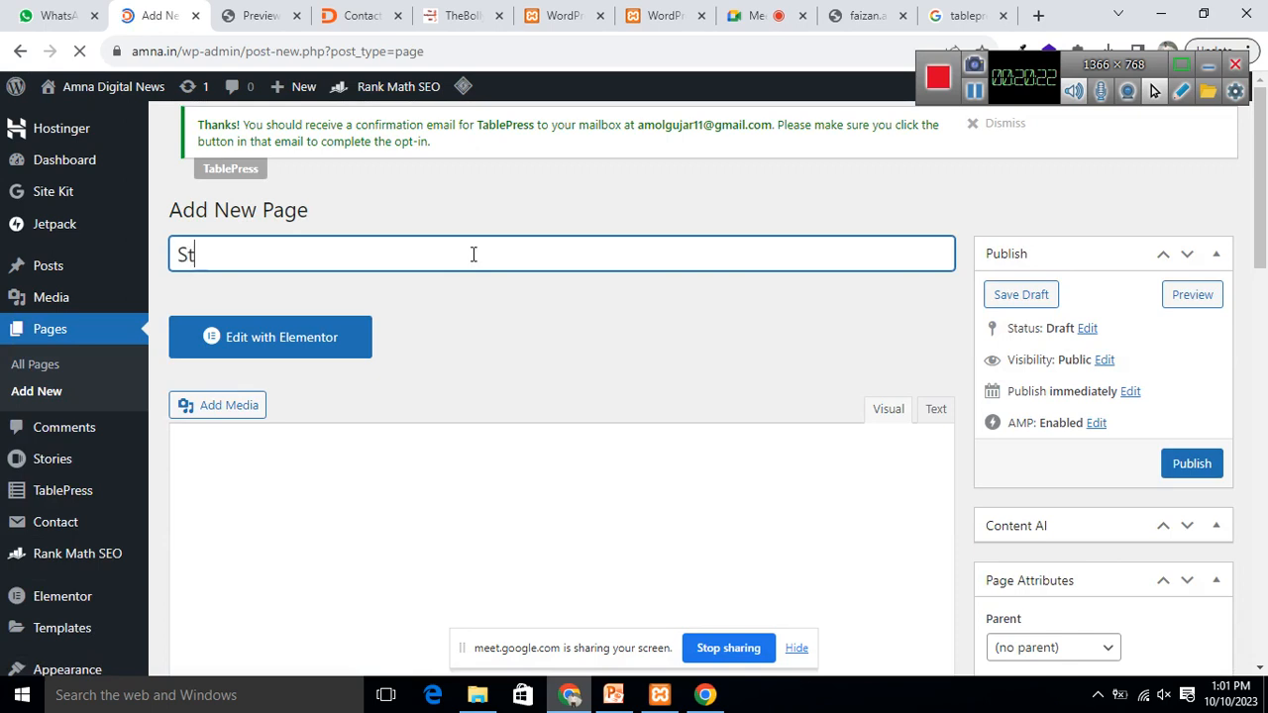
pyautogui.write('dent')
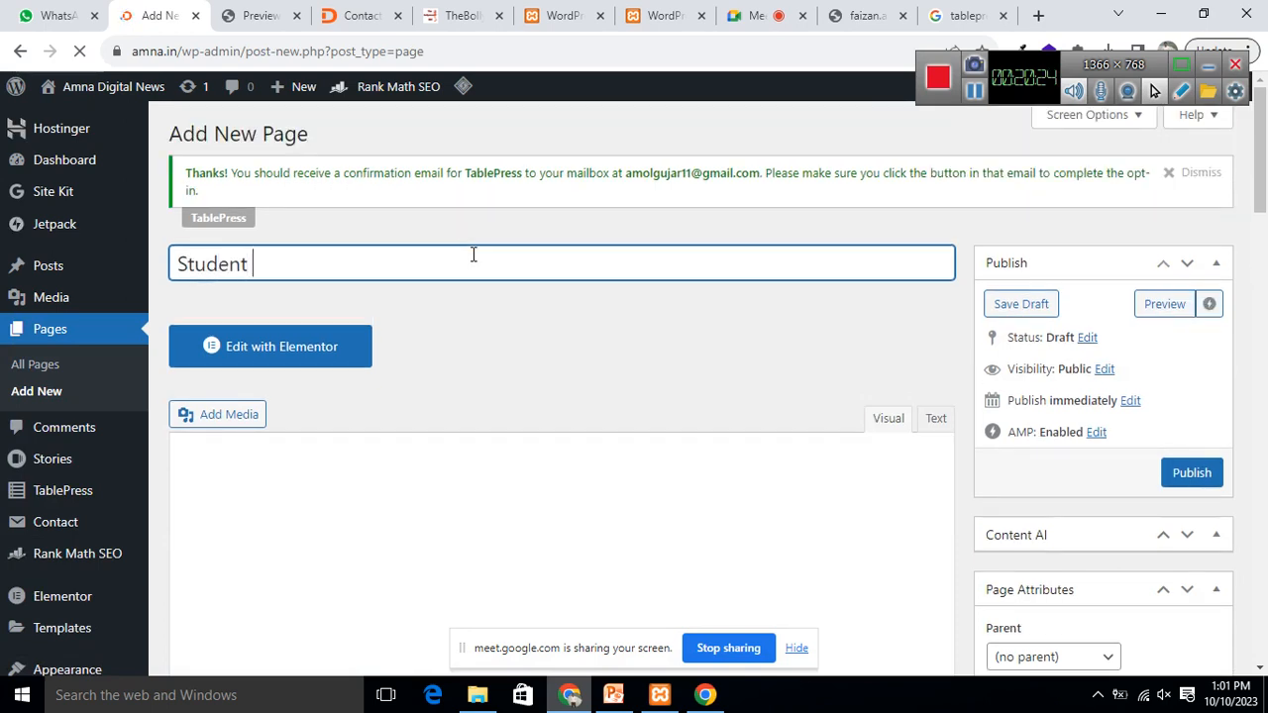
pyautogui.write(' Data')
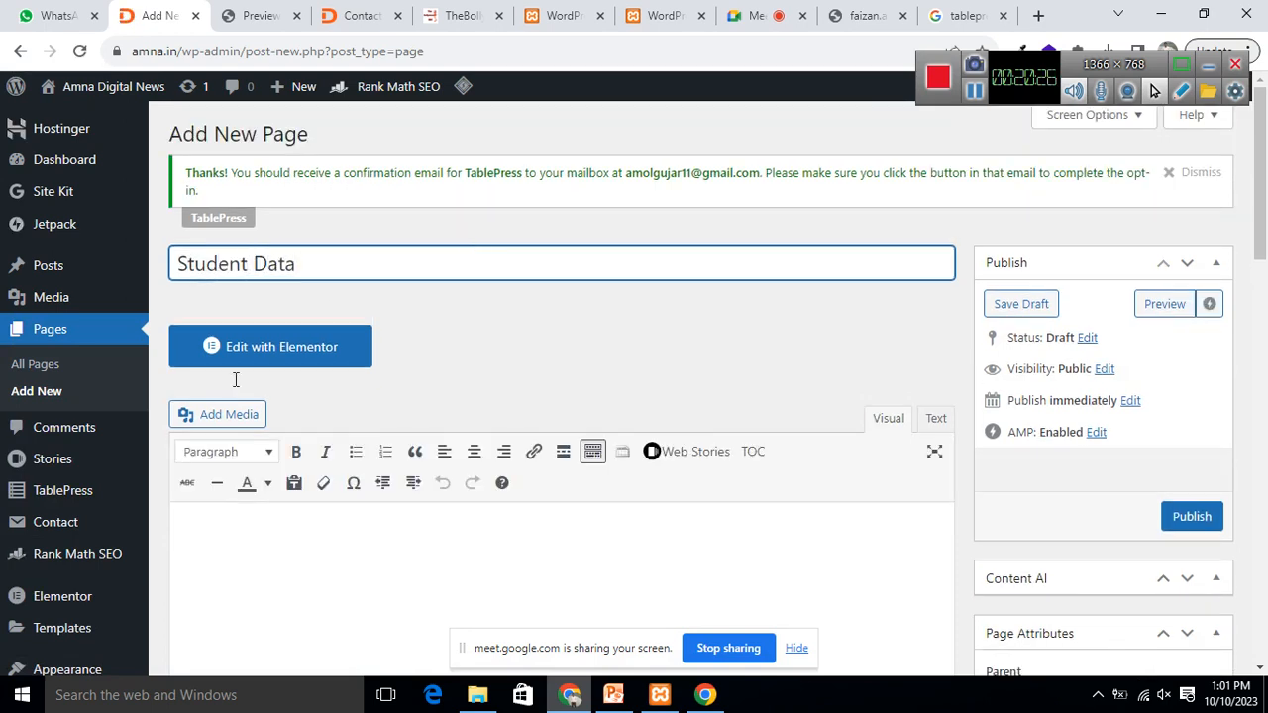
pyautogui.click(1021, 304)
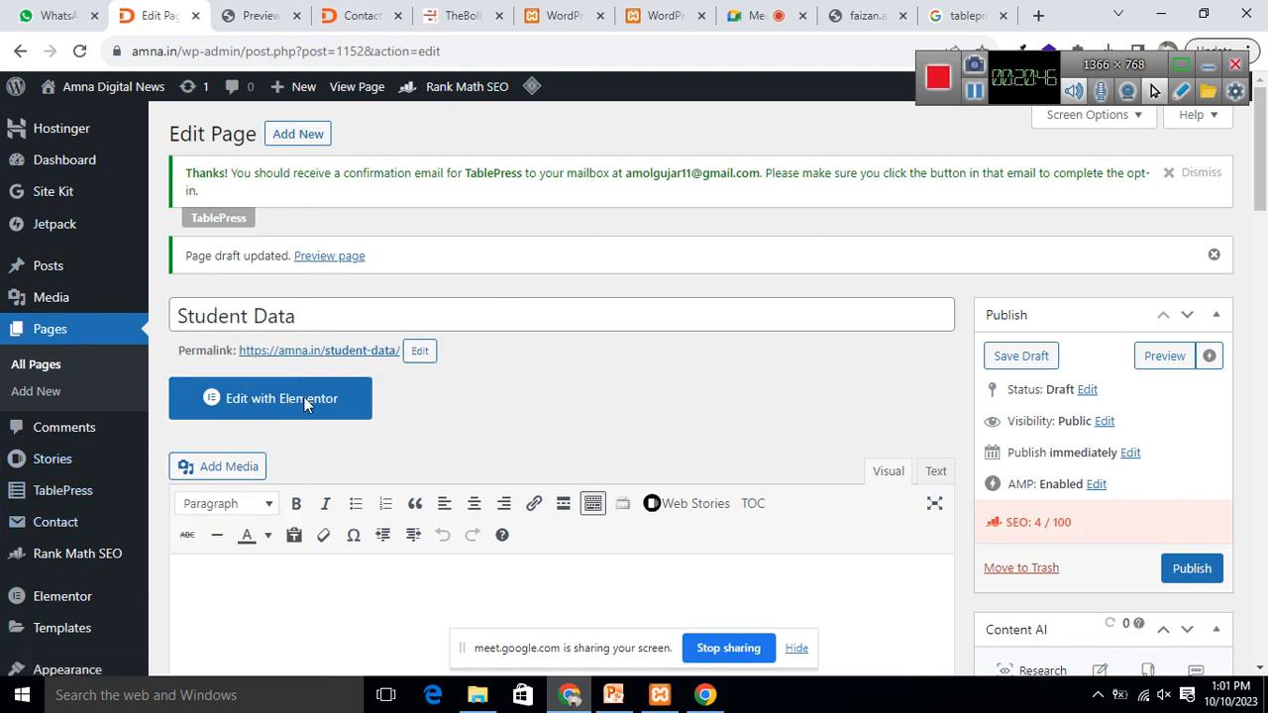
pyautogui.click(1165, 358)
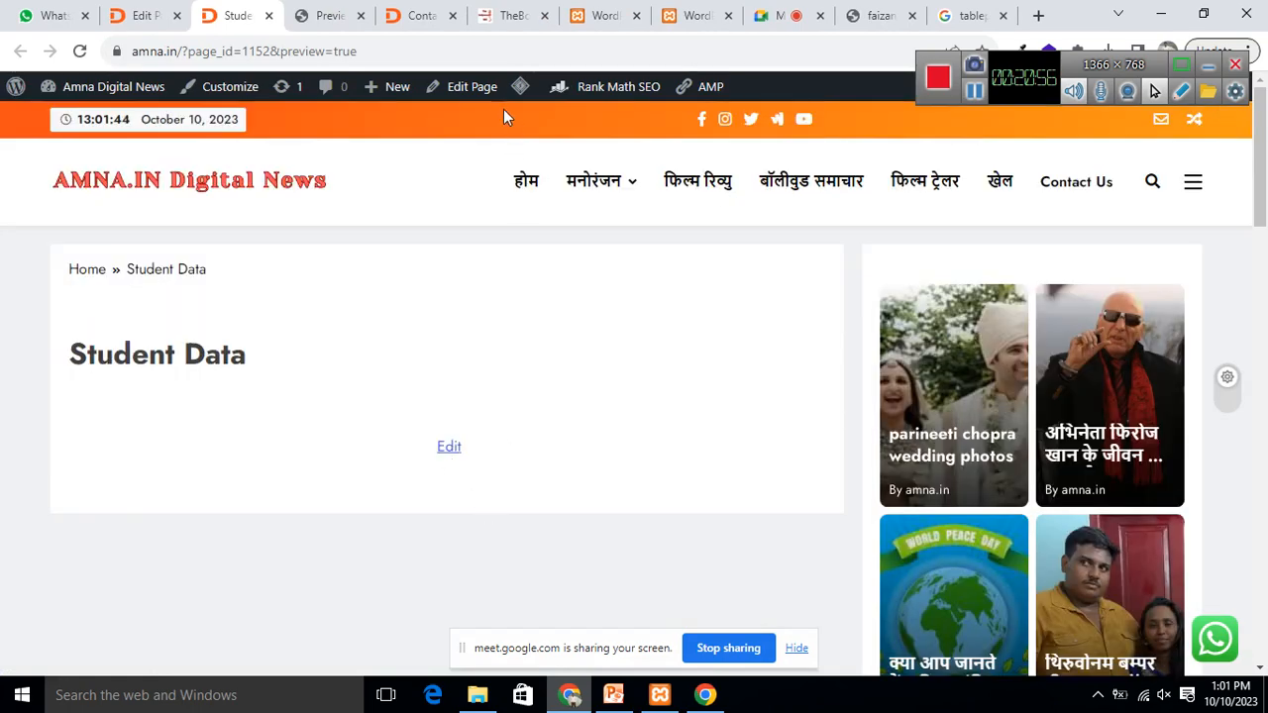
pyautogui.click(451, 87)
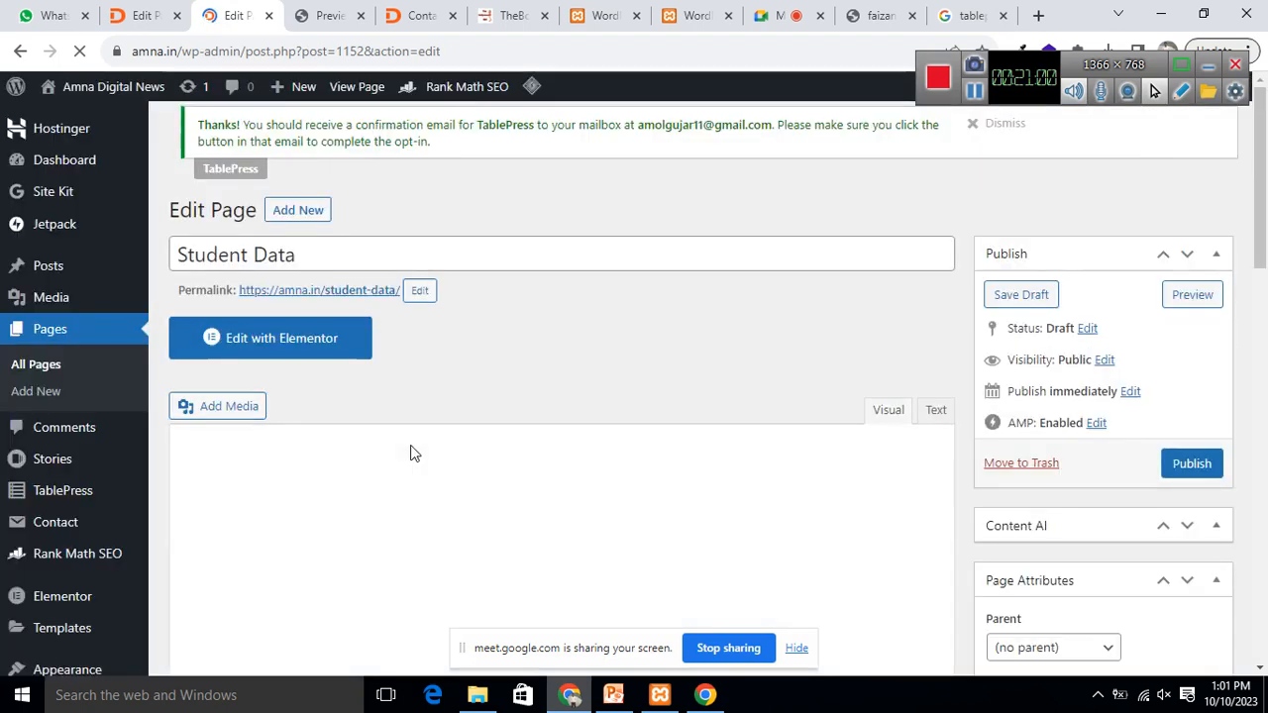
# Step: Paste the [table id=1 /] shortcode into the Student Data page body and publish it
pyautogui.scroll(-3, 530, 491)
pyautogui.scroll(3, 279, 242)
pyautogui.click(280, 238)
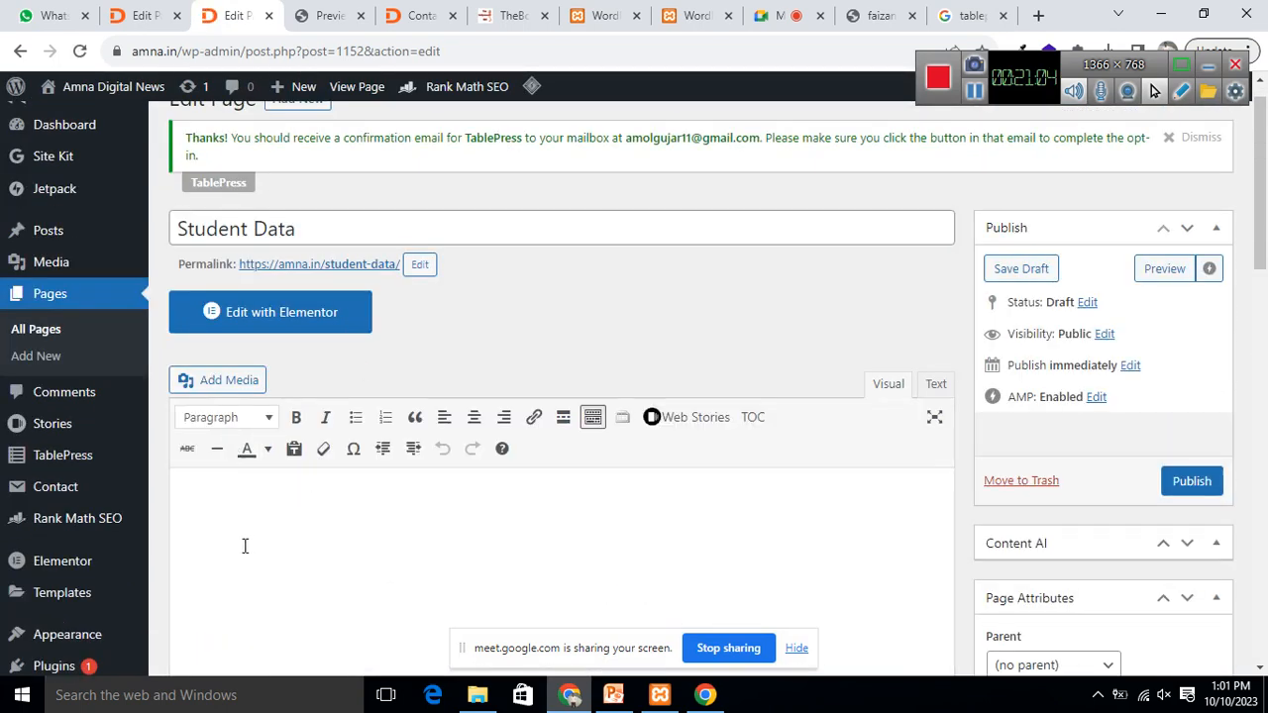
pyautogui.write('[table id=1 /]')
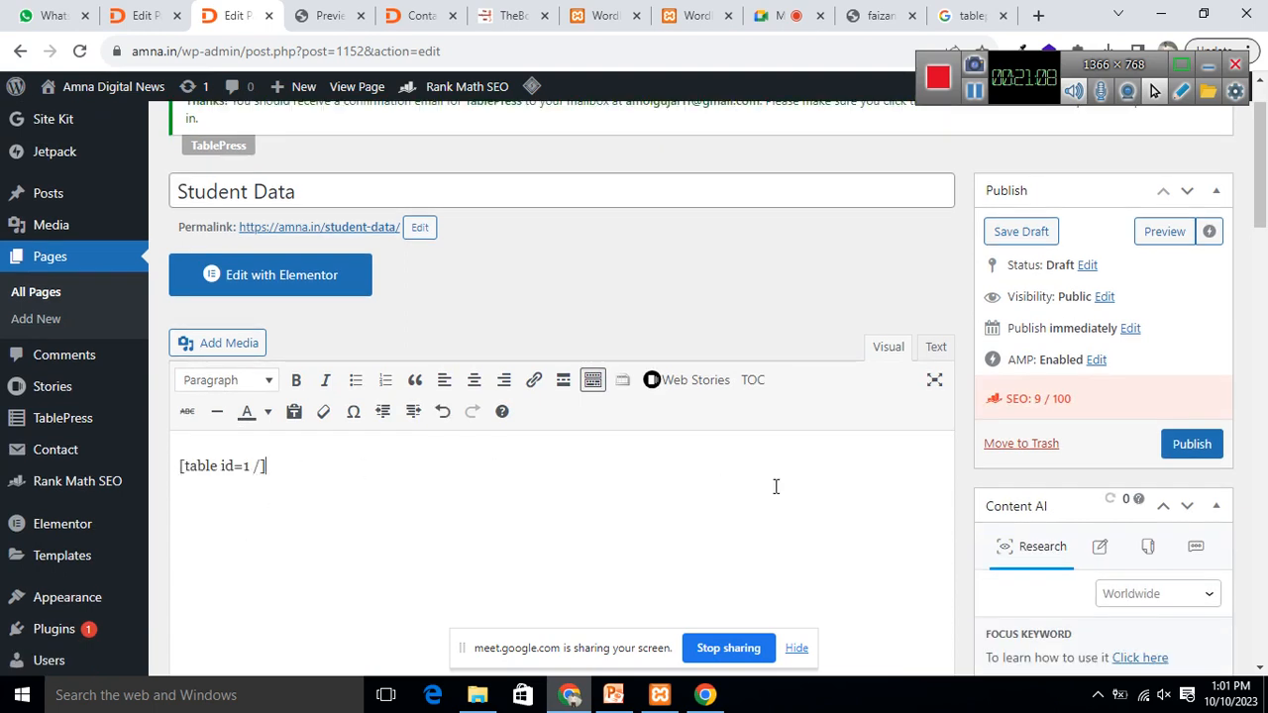
pyautogui.click(1189, 454)
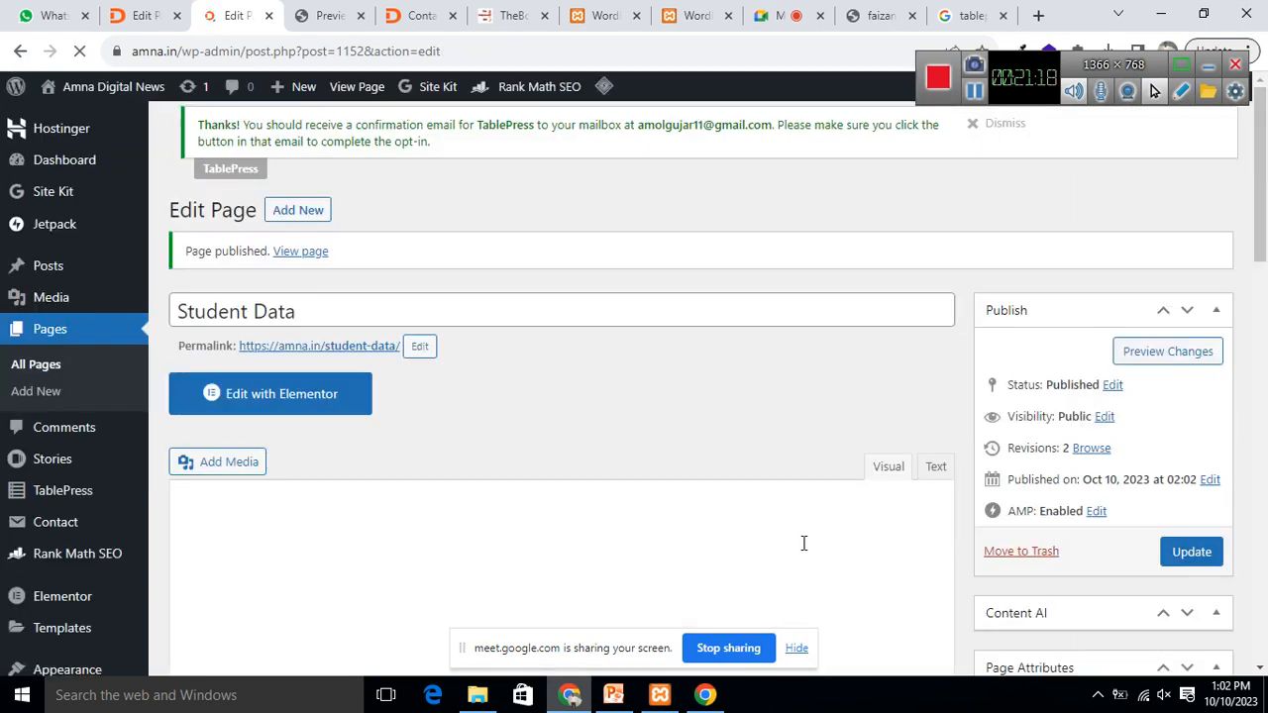
# Step: Check the table preview tab, then preview the published Student Data page
pyautogui.hotkey('ctrl', 'Tab')
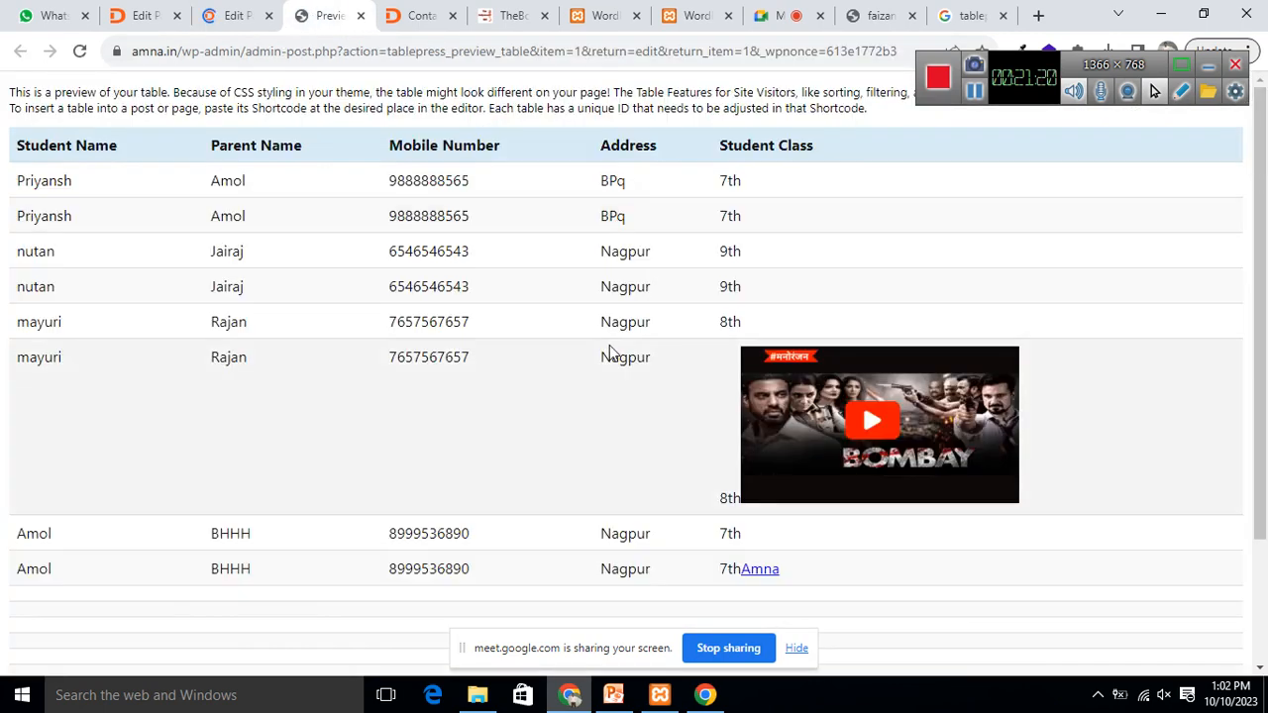
pyautogui.click(232, 14)
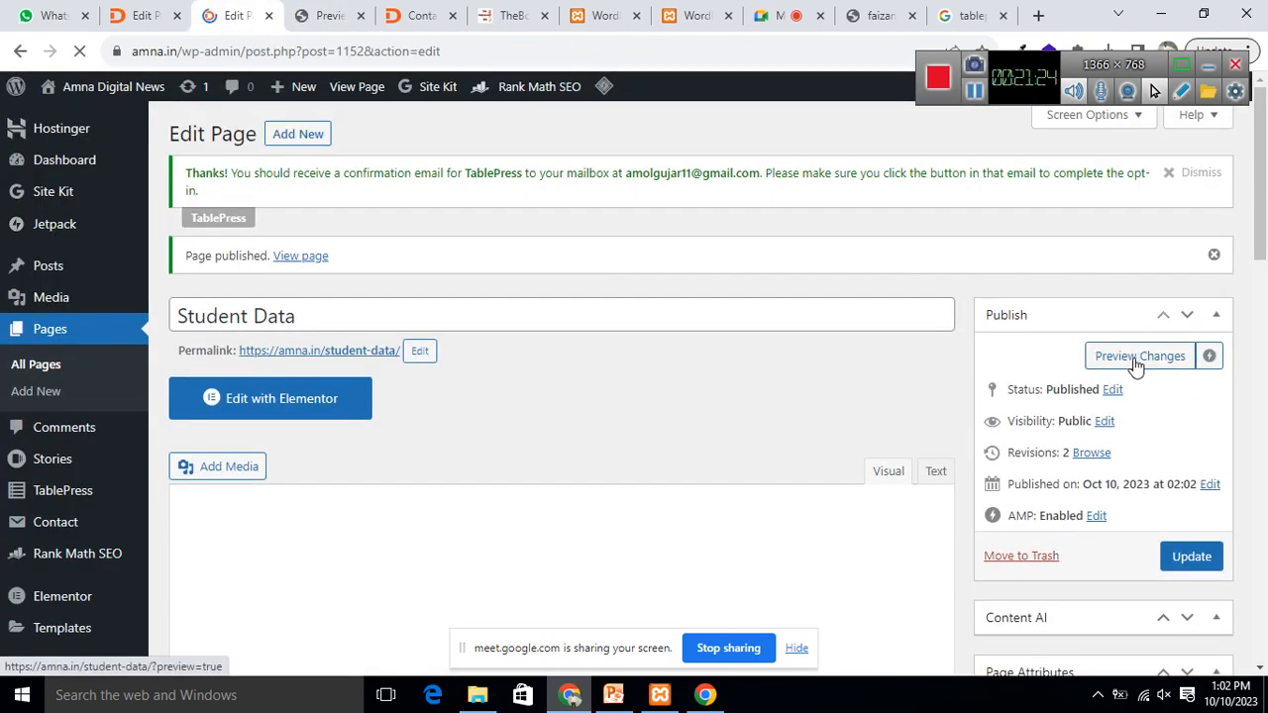
pyautogui.click(1137, 359)
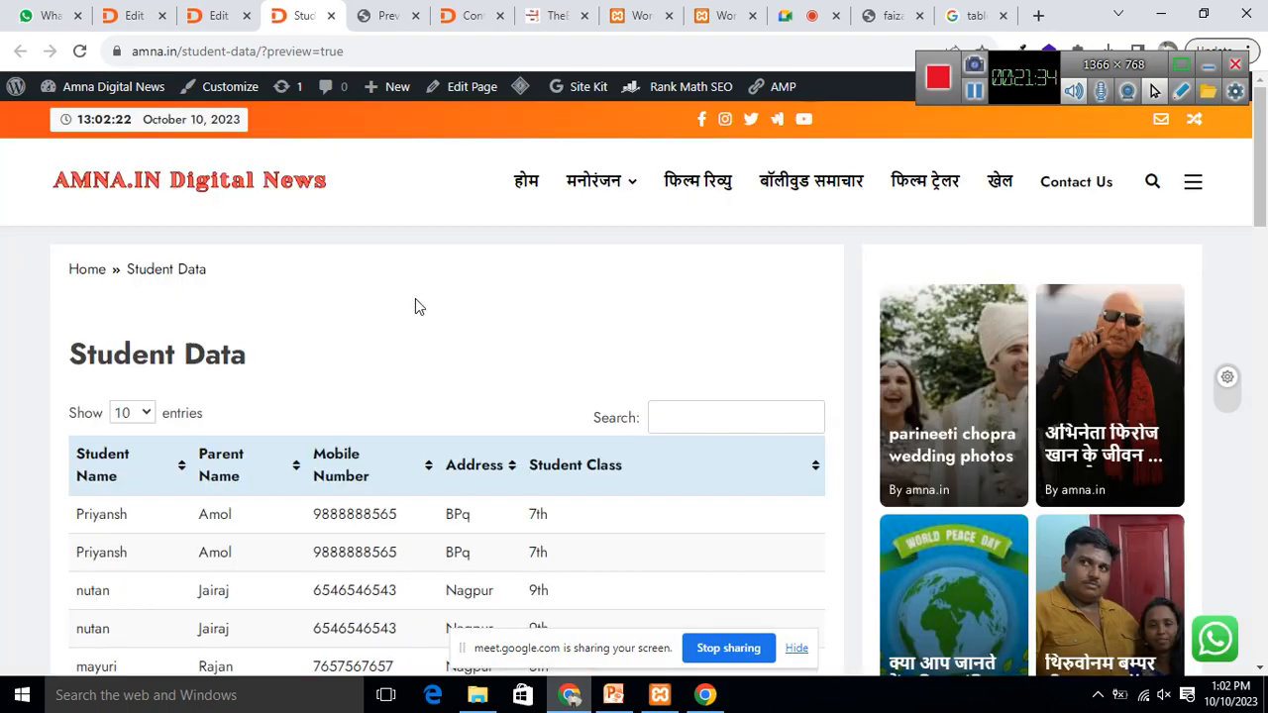
# Step: Switch the student table's Show entries setting to 25, then to 100 per page
pyautogui.scroll(-2, 560, 263)
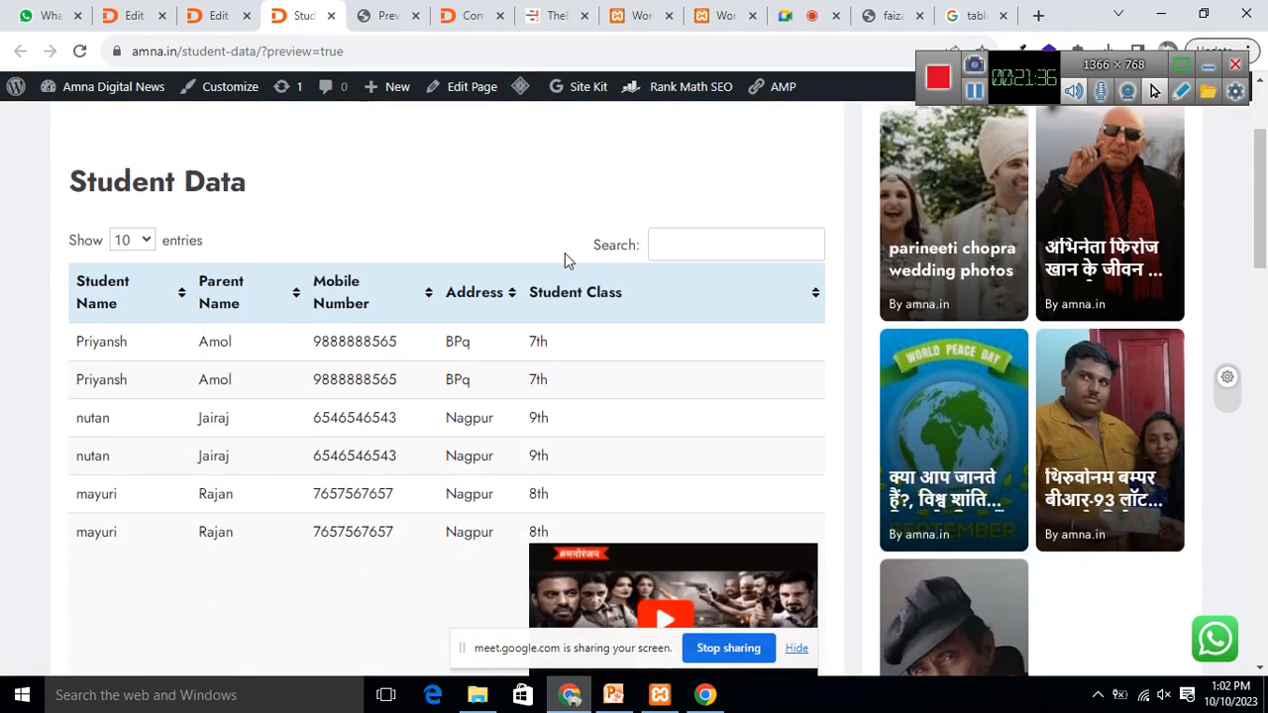
pyautogui.click(144, 242)
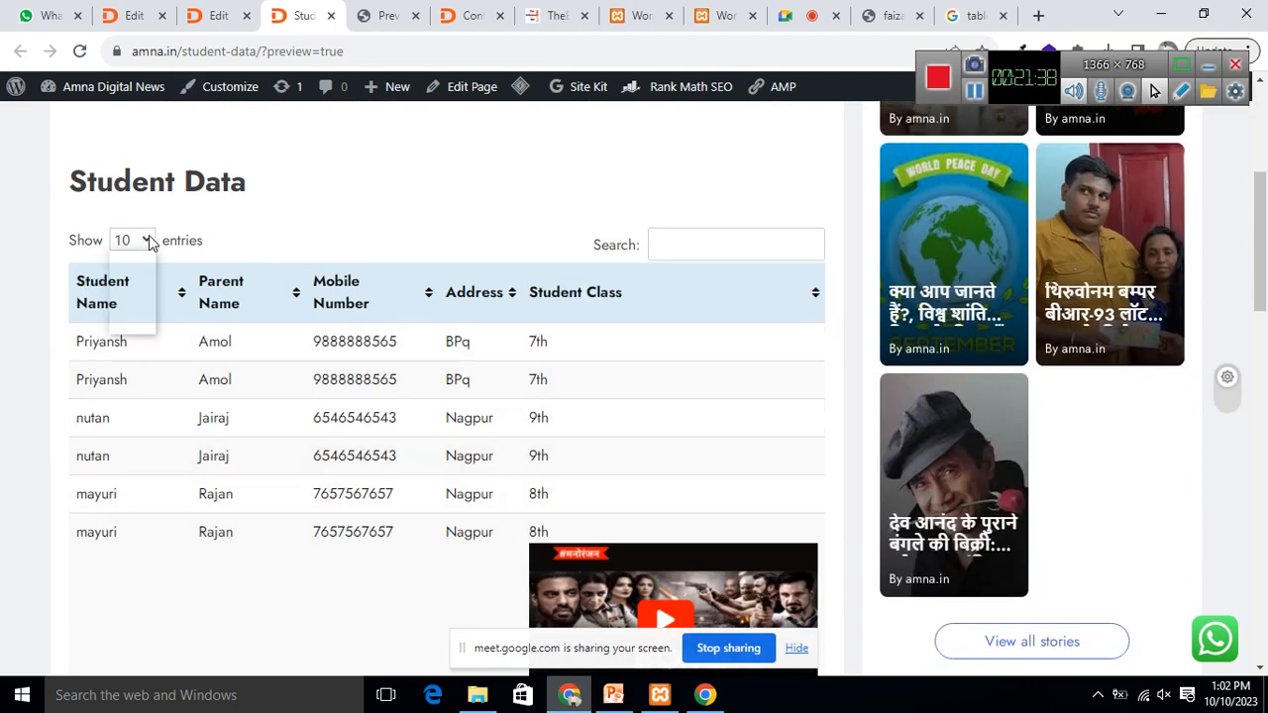
pyautogui.click(124, 286)
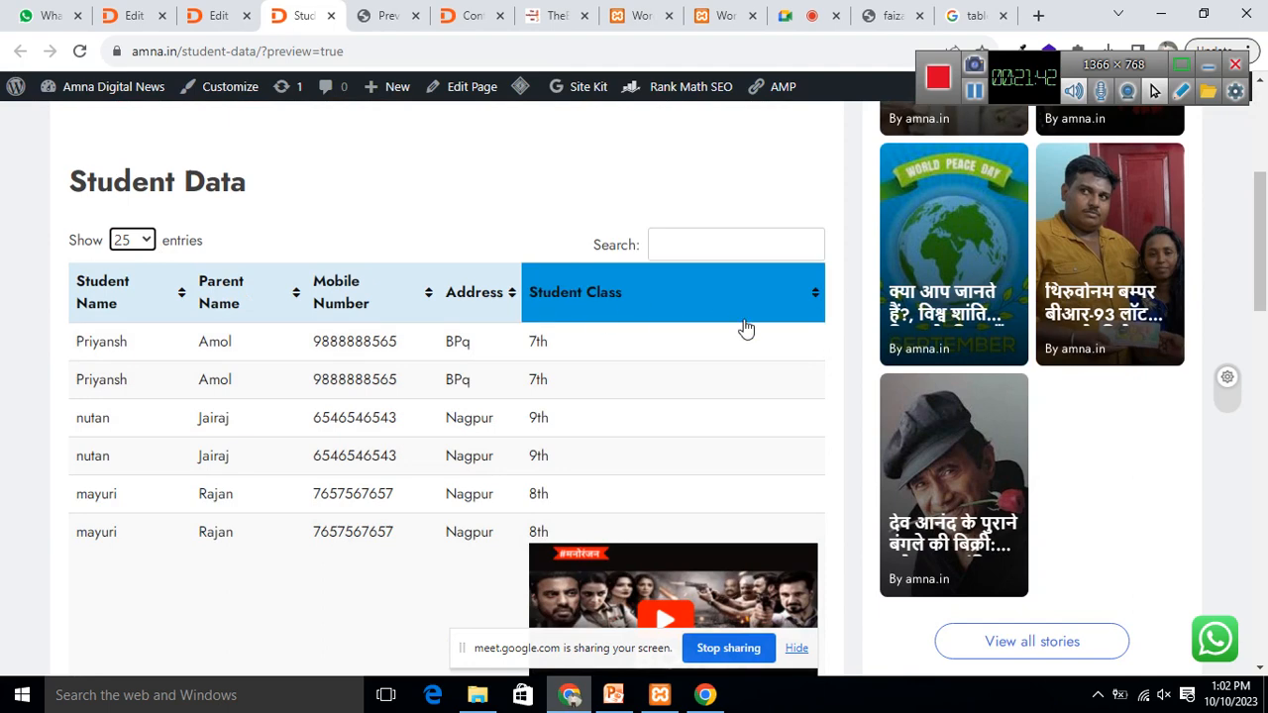
pyautogui.scroll(-3, 571, 392)
pyautogui.click(146, 241)
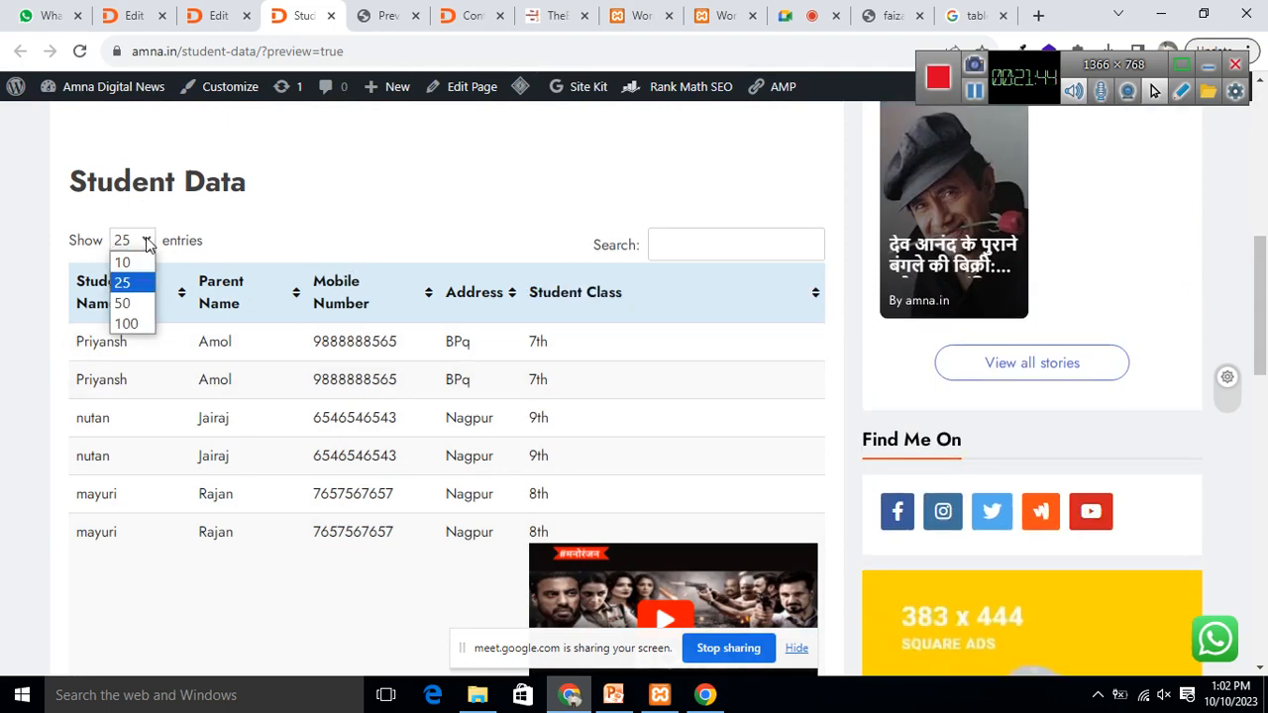
pyautogui.click(132, 326)
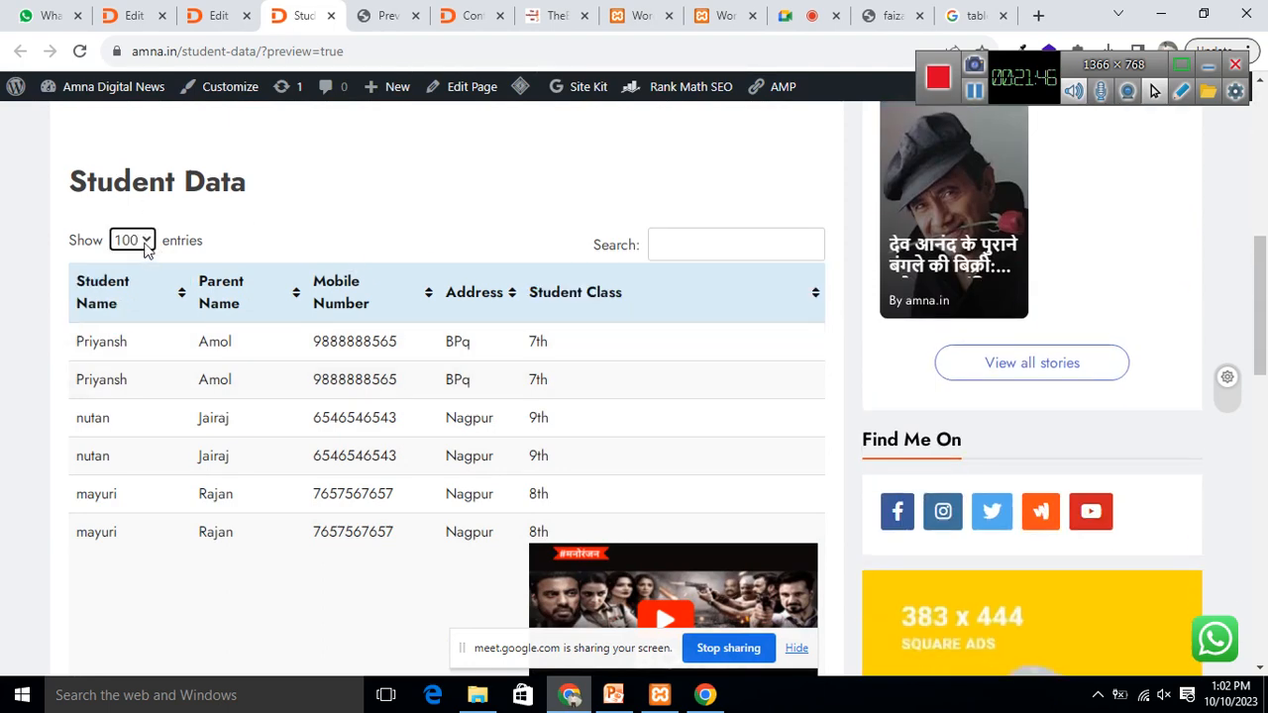
# Step: Try searching 'amo' and 'nu', then clear the search and keep 10 entries per page
pyautogui.click(719, 244)
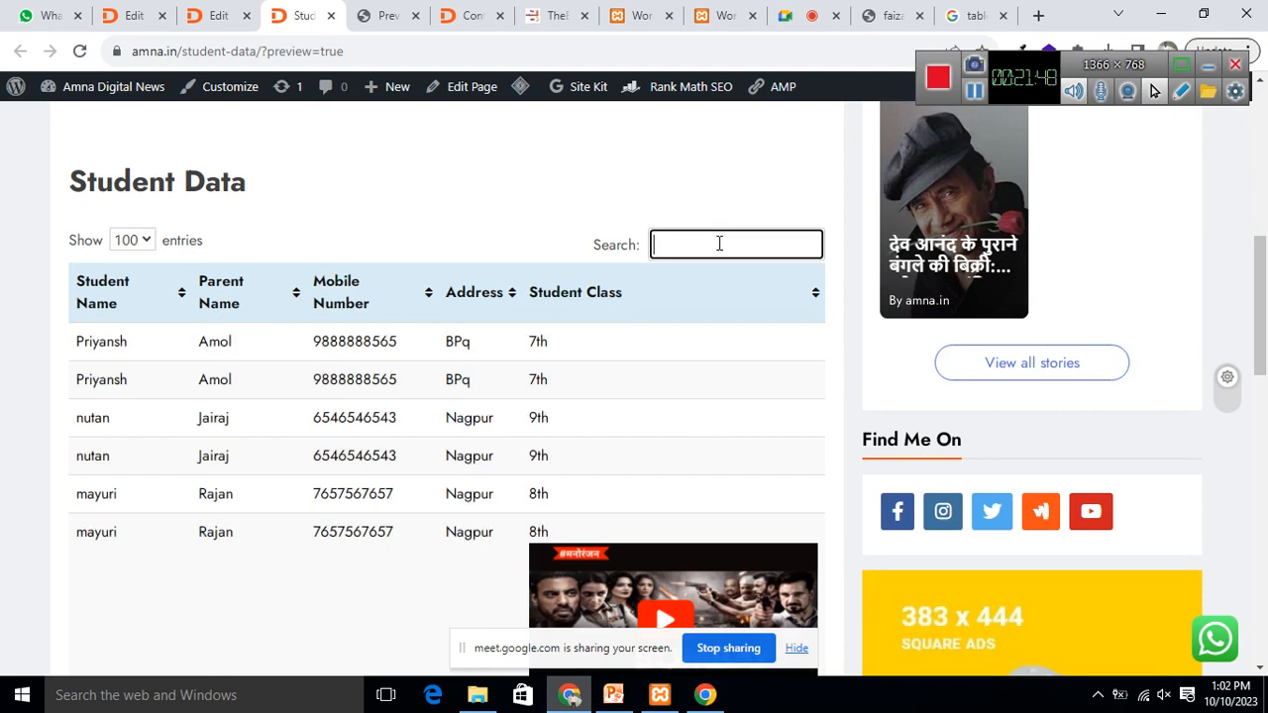
pyautogui.write('amol')
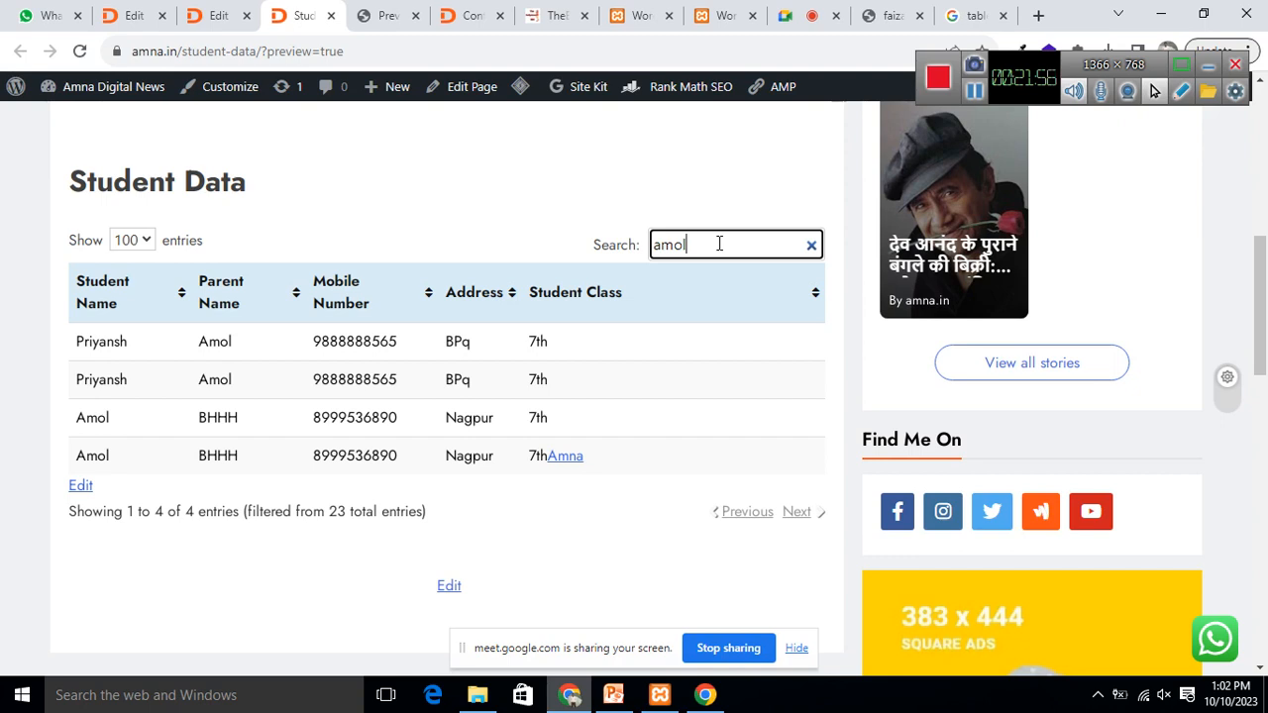
pyautogui.press('BackSpace')
pyautogui.press('BackSpace')
pyautogui.press('BackSpace')
pyautogui.press('BackSpace')
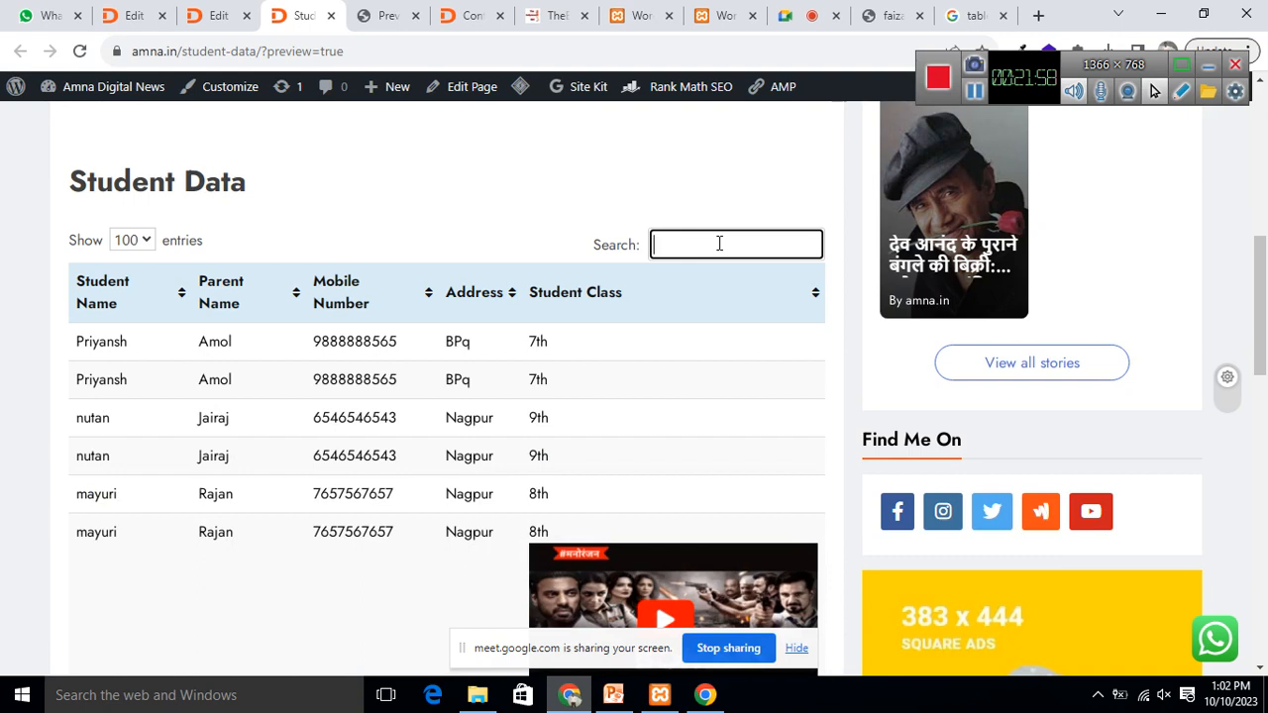
pyautogui.write('nutan')
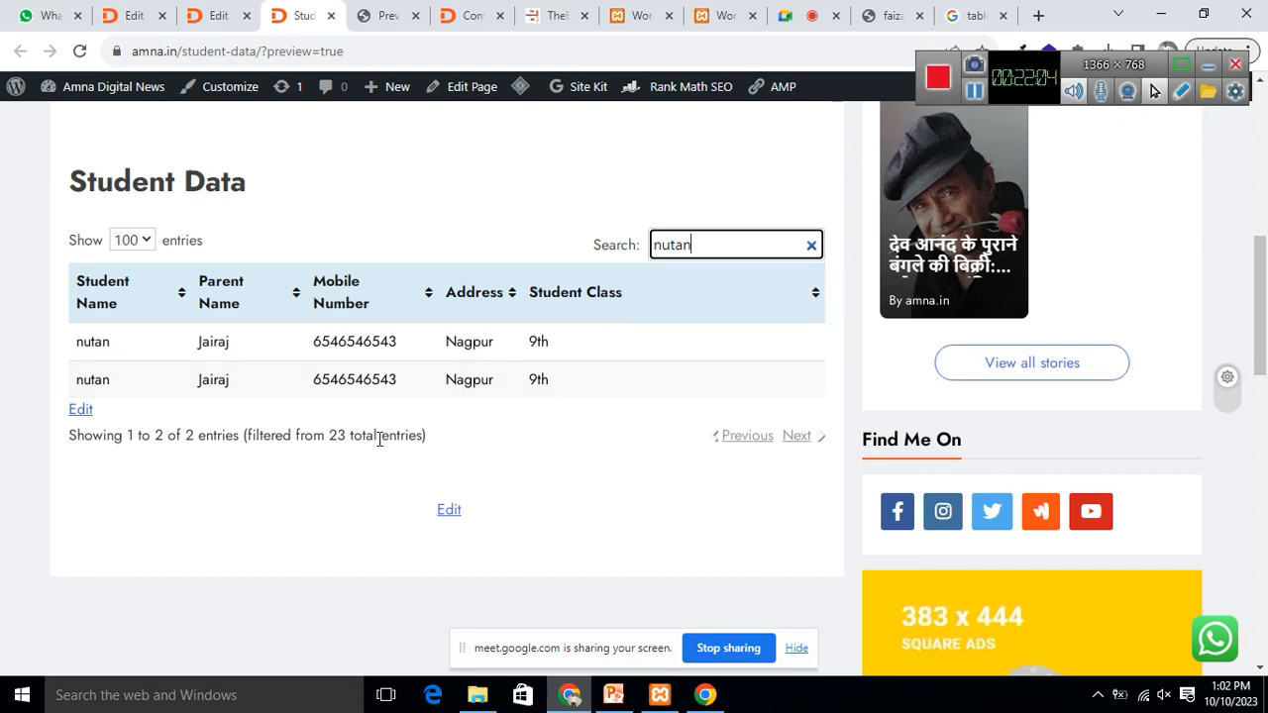
pyautogui.click(800, 439)
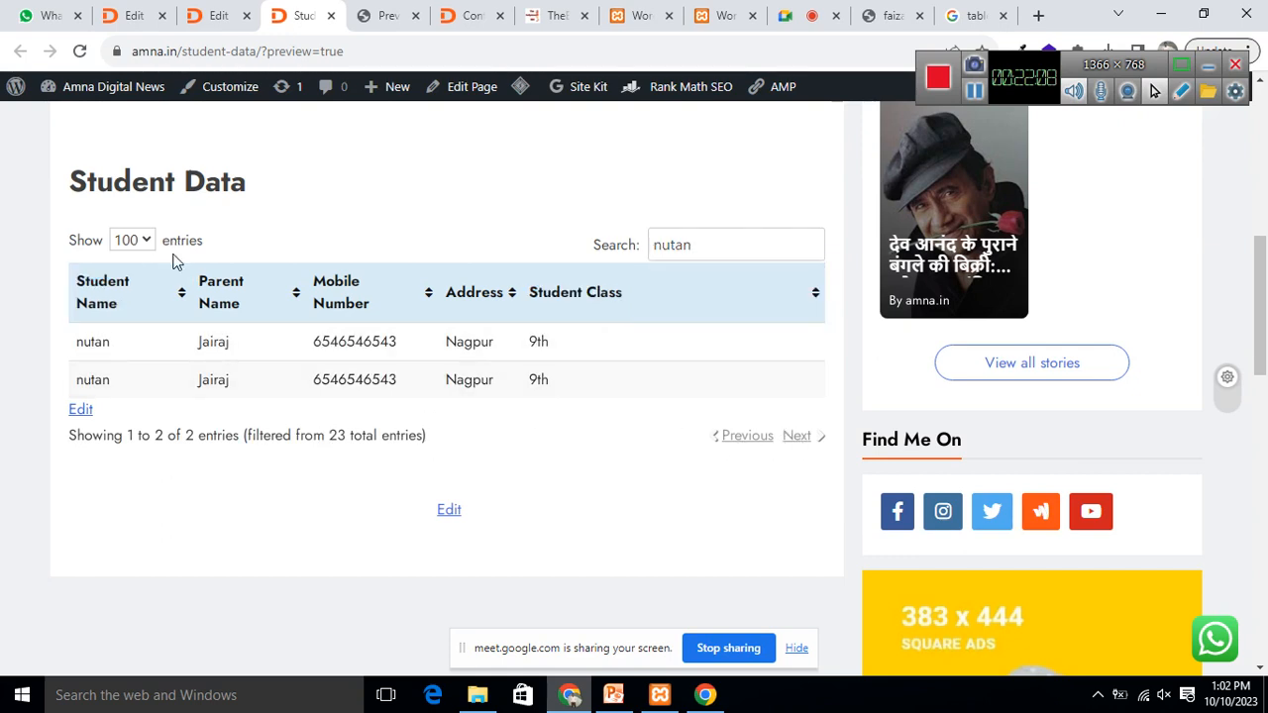
pyautogui.click(147, 239)
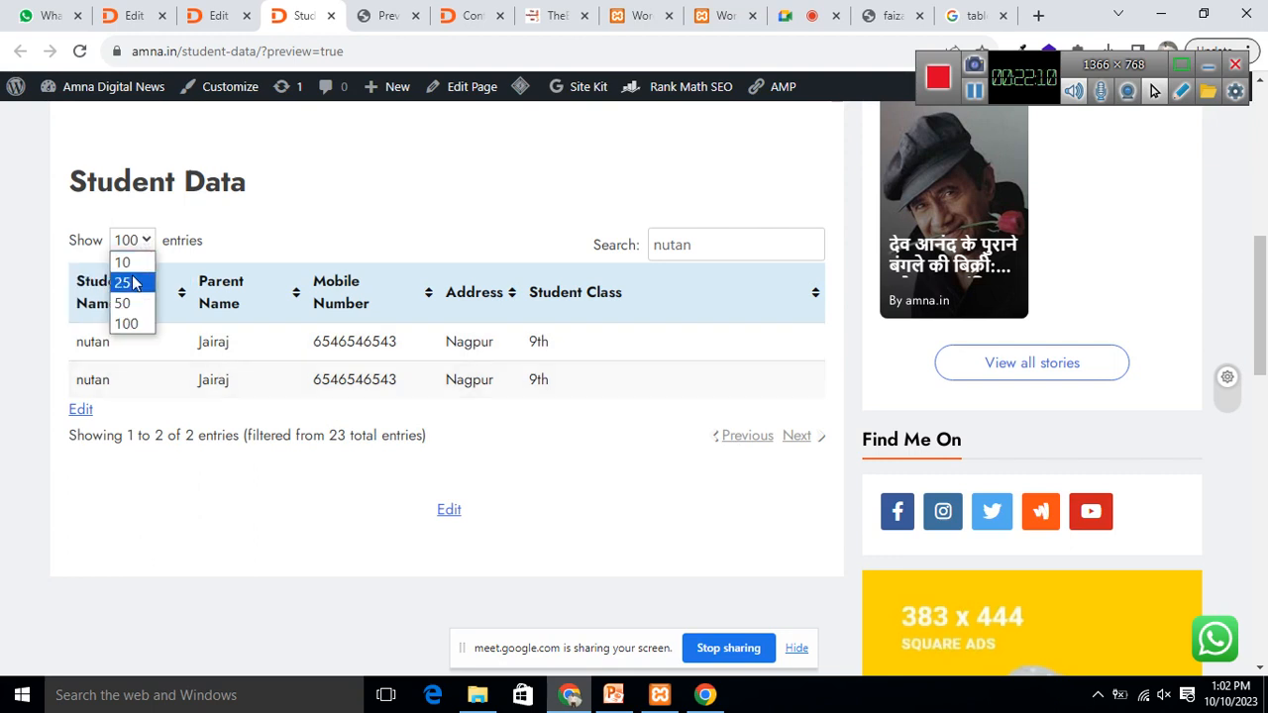
pyautogui.press('Escape')
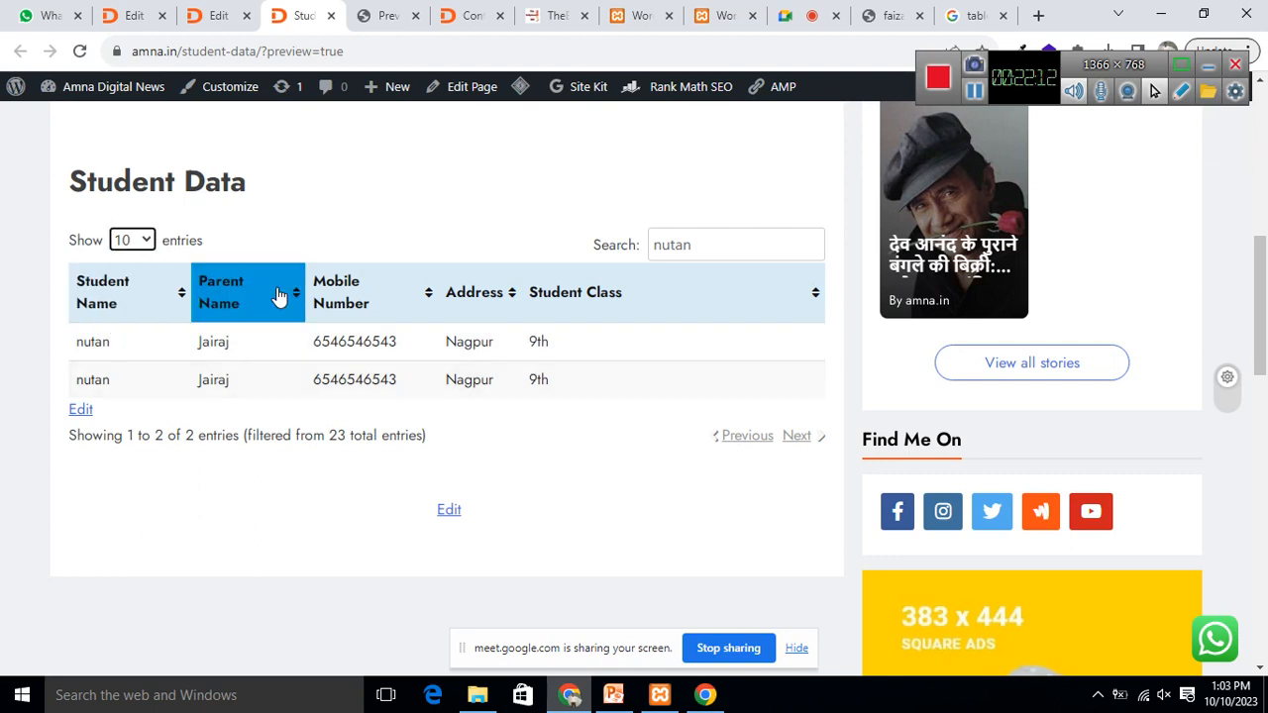
pyautogui.click(701, 246)
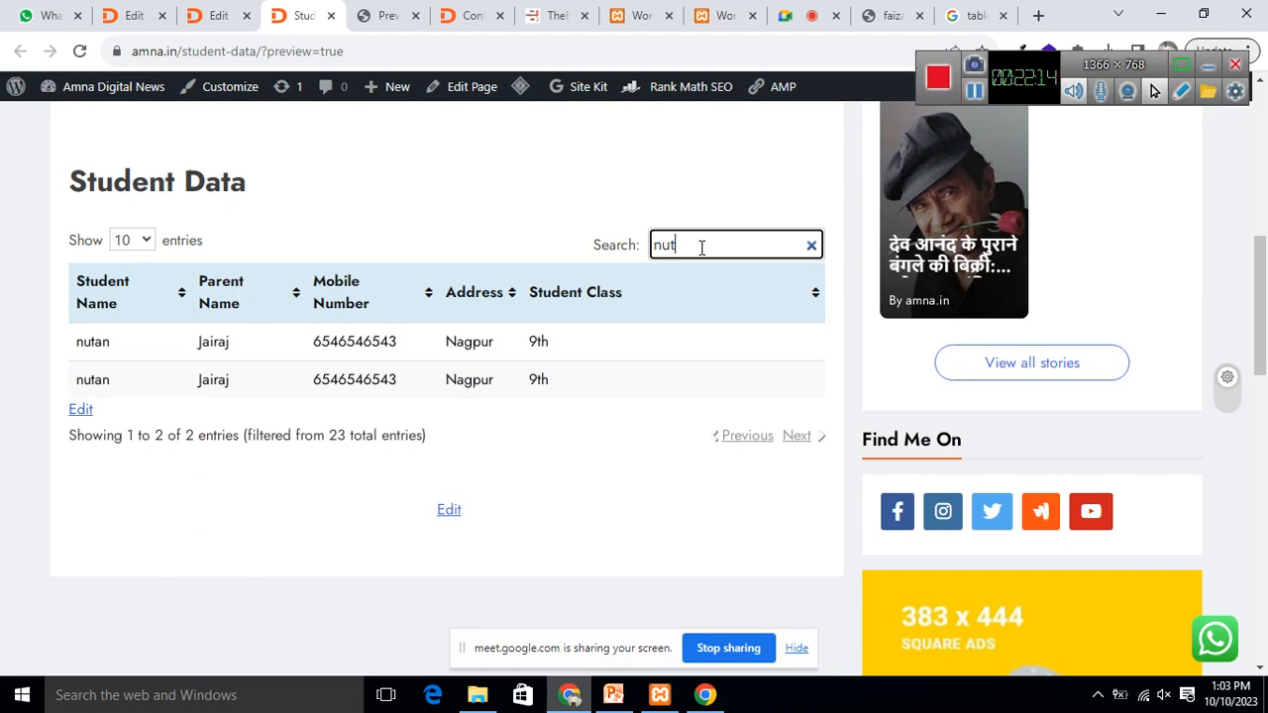
pyautogui.press('BackSpace')
pyautogui.press('BackSpace')
pyautogui.press('BackSpace')
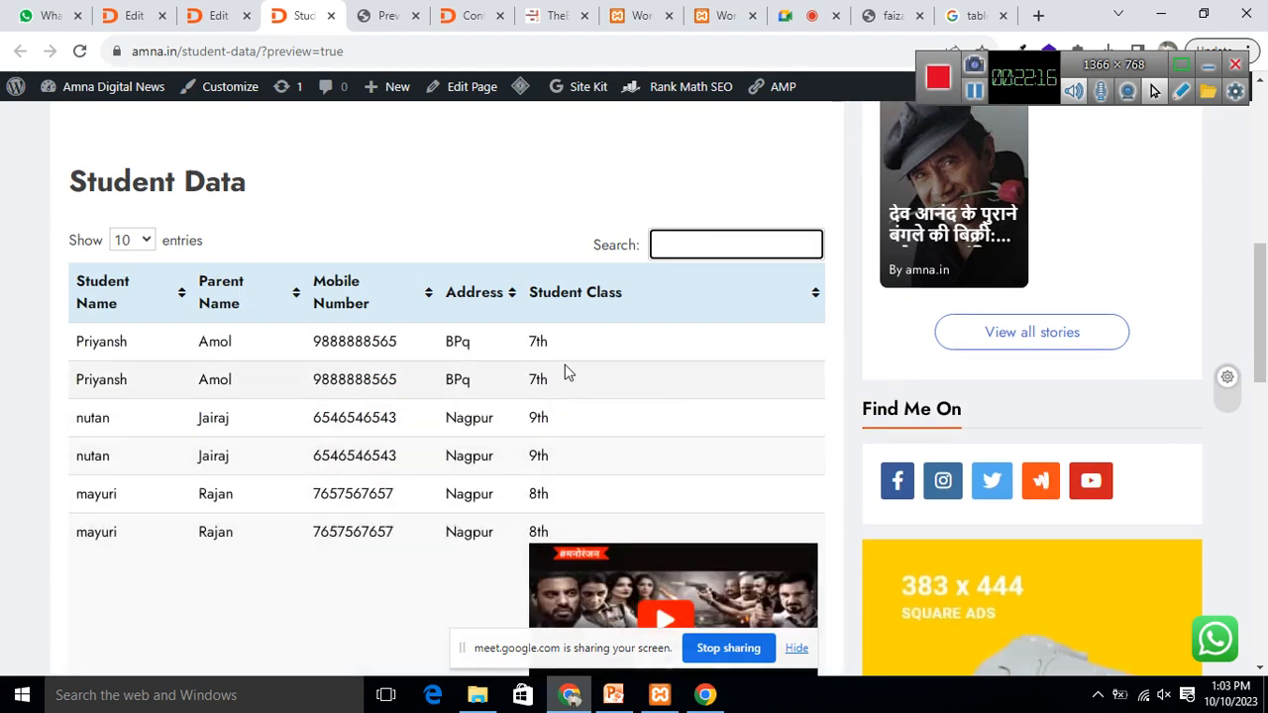
pyautogui.scroll(-3, 634, 445)
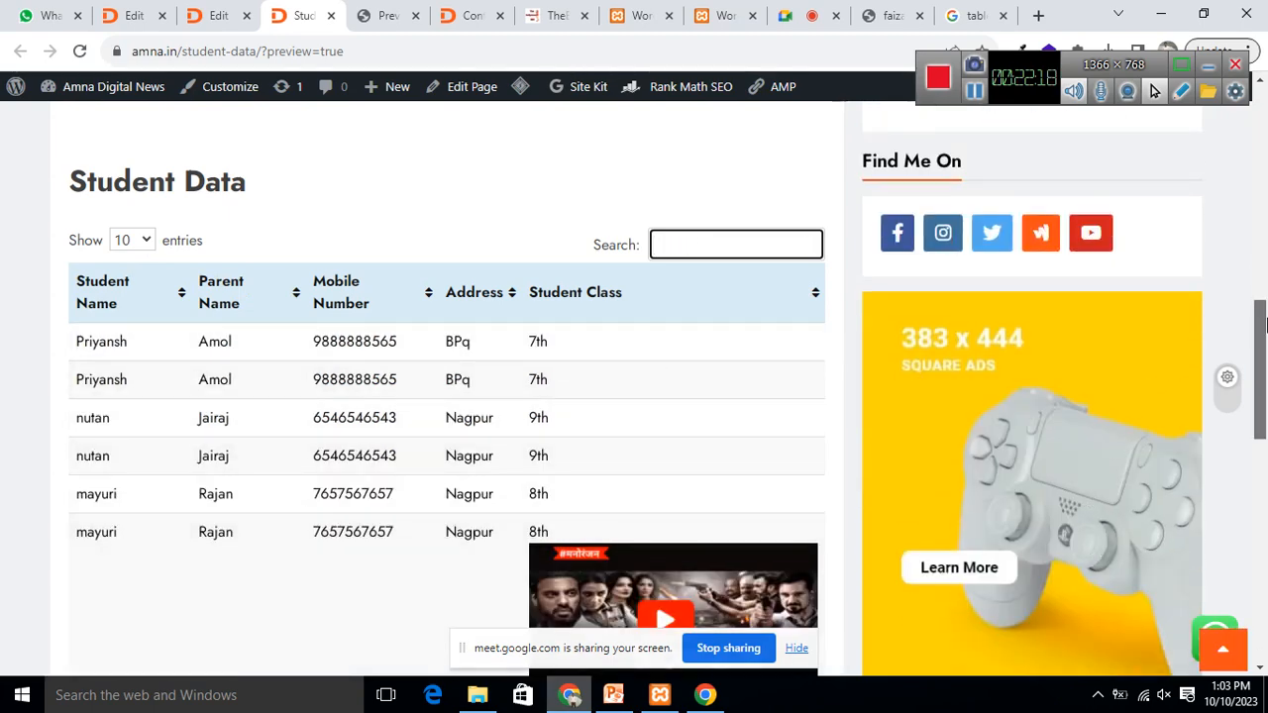
pyautogui.scroll(-3, 1263, 326)
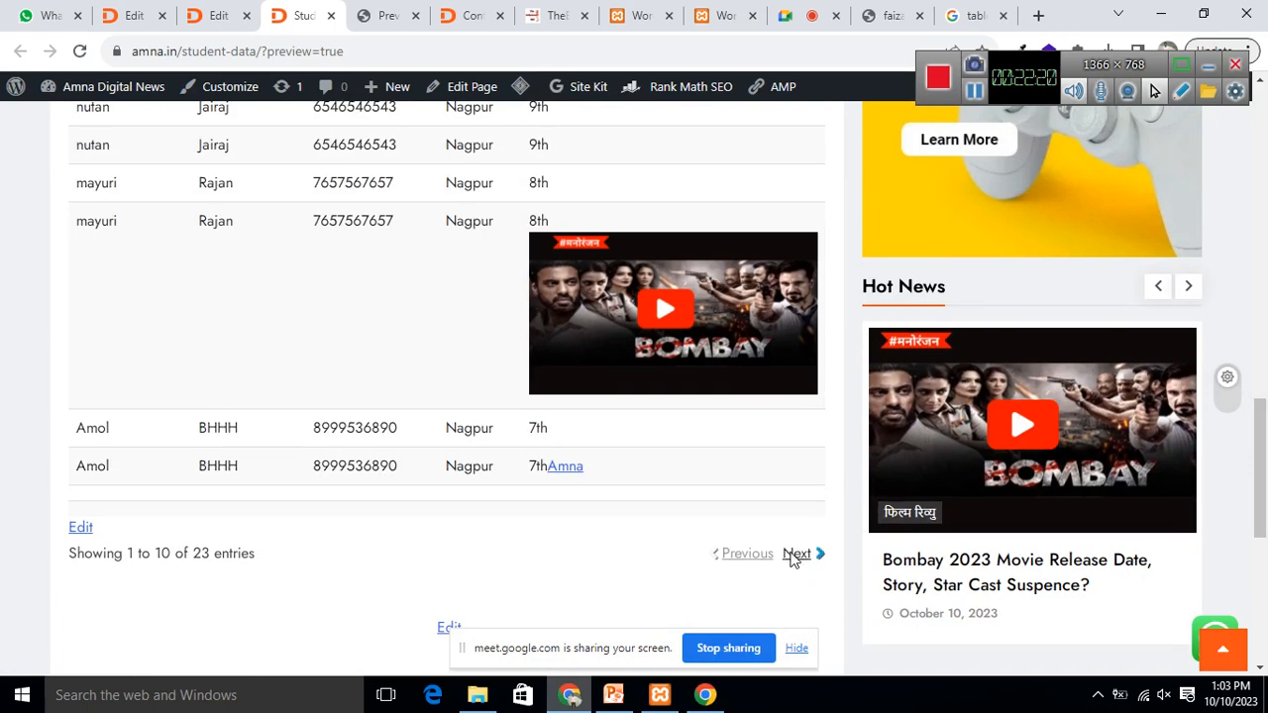
# Step: Page to the next set of student entries and back, then select Amol in row 2
pyautogui.click(794, 555)
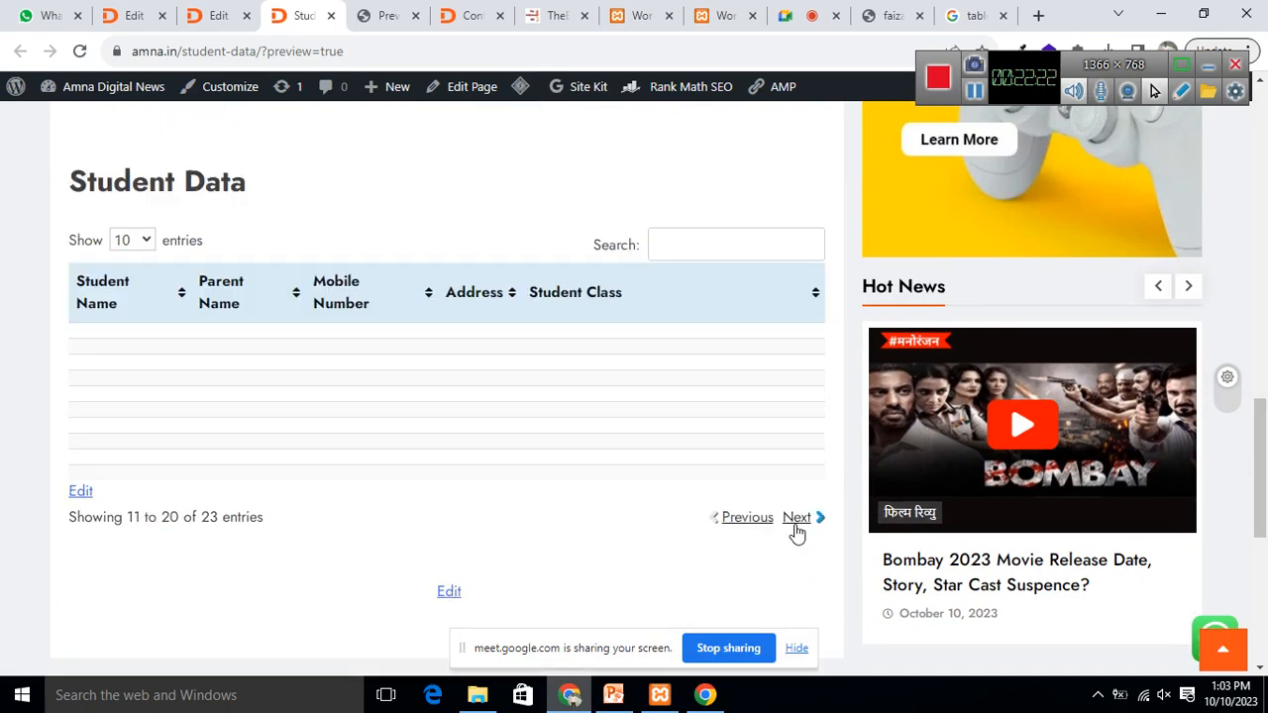
pyautogui.click(749, 518)
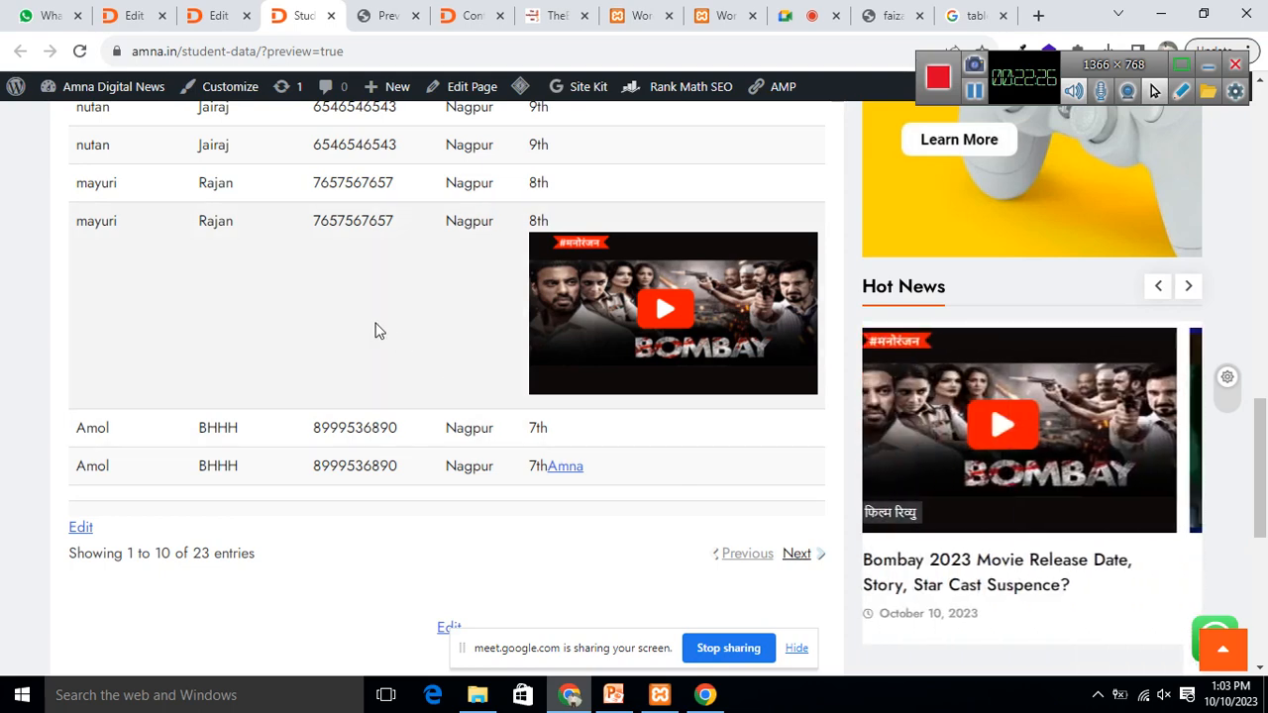
pyautogui.scroll(3, 403, 476)
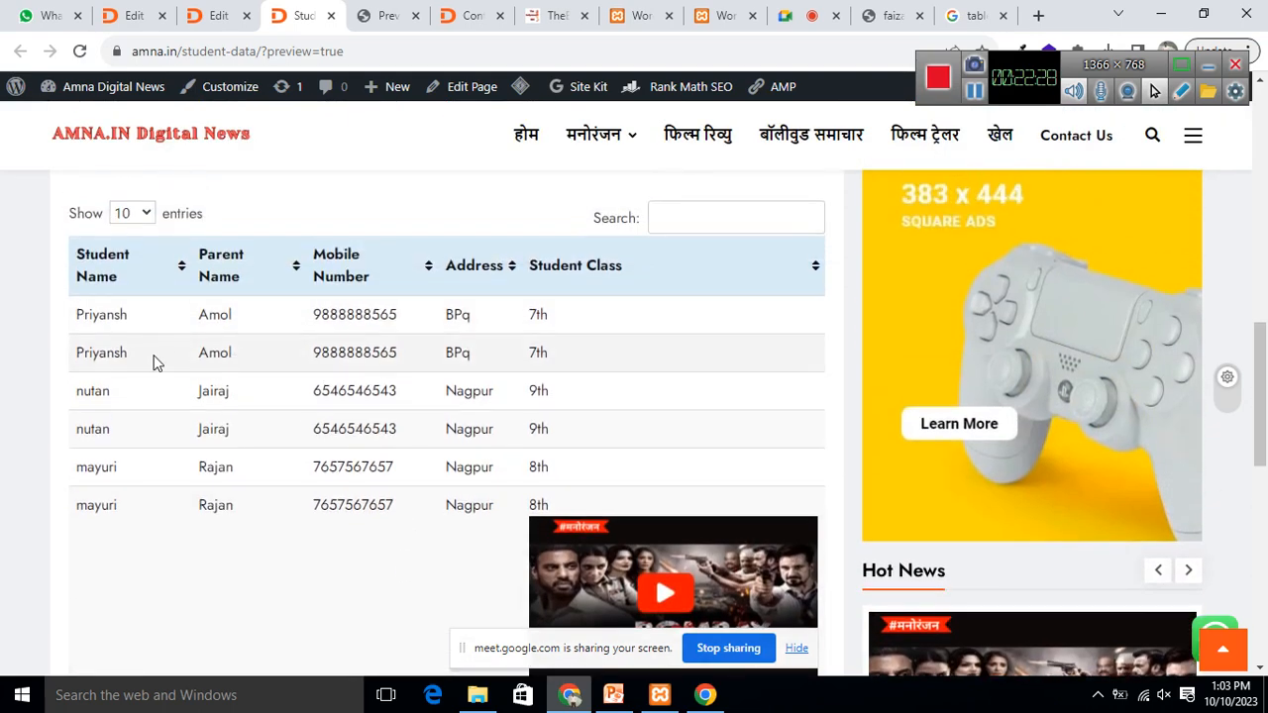
pyautogui.moveTo(196, 357); pyautogui.dragTo(343, 349)
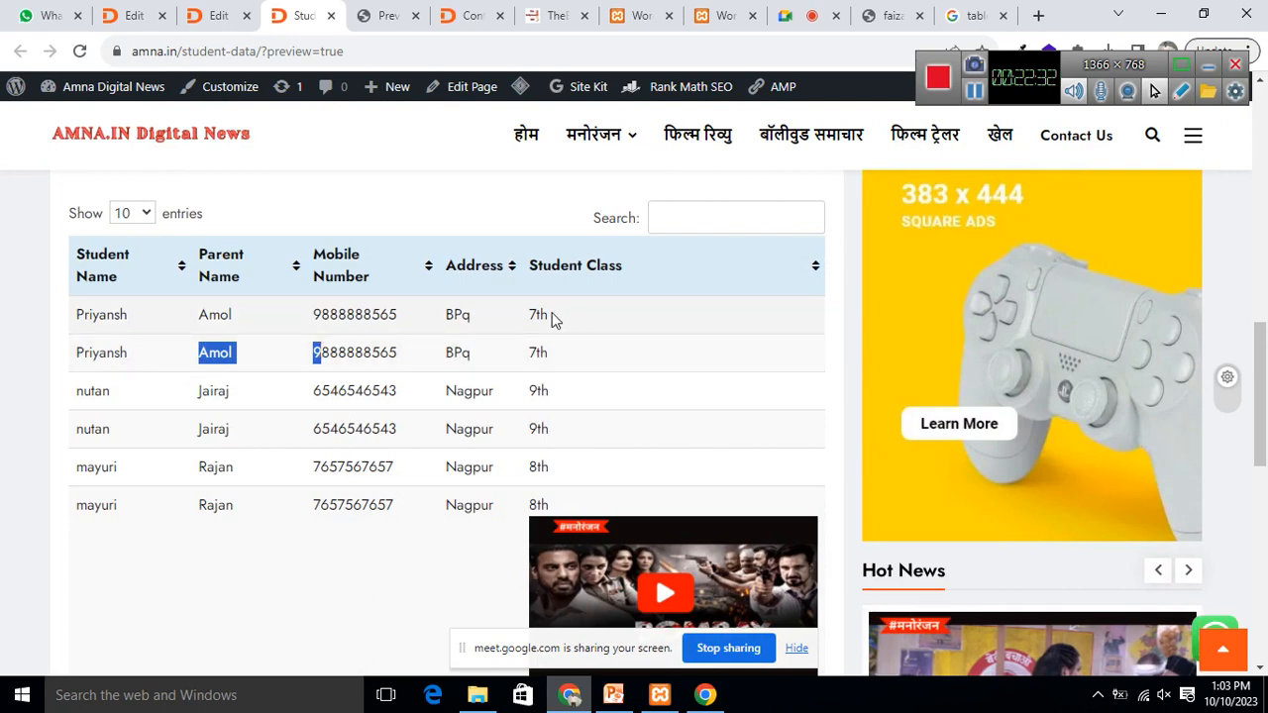
# Step: Scroll through the table, then return to the Student Data page editor
pyautogui.scroll(-2, 545, 376)
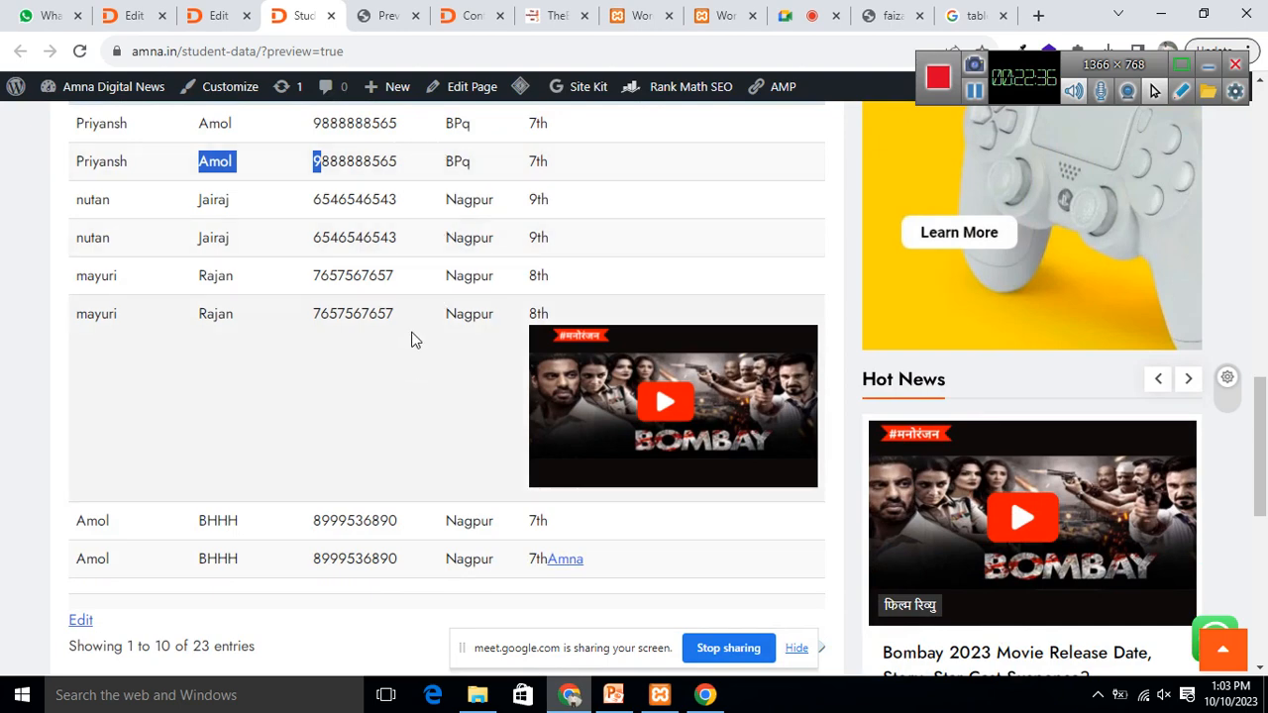
pyautogui.scroll(-2, 426, 312)
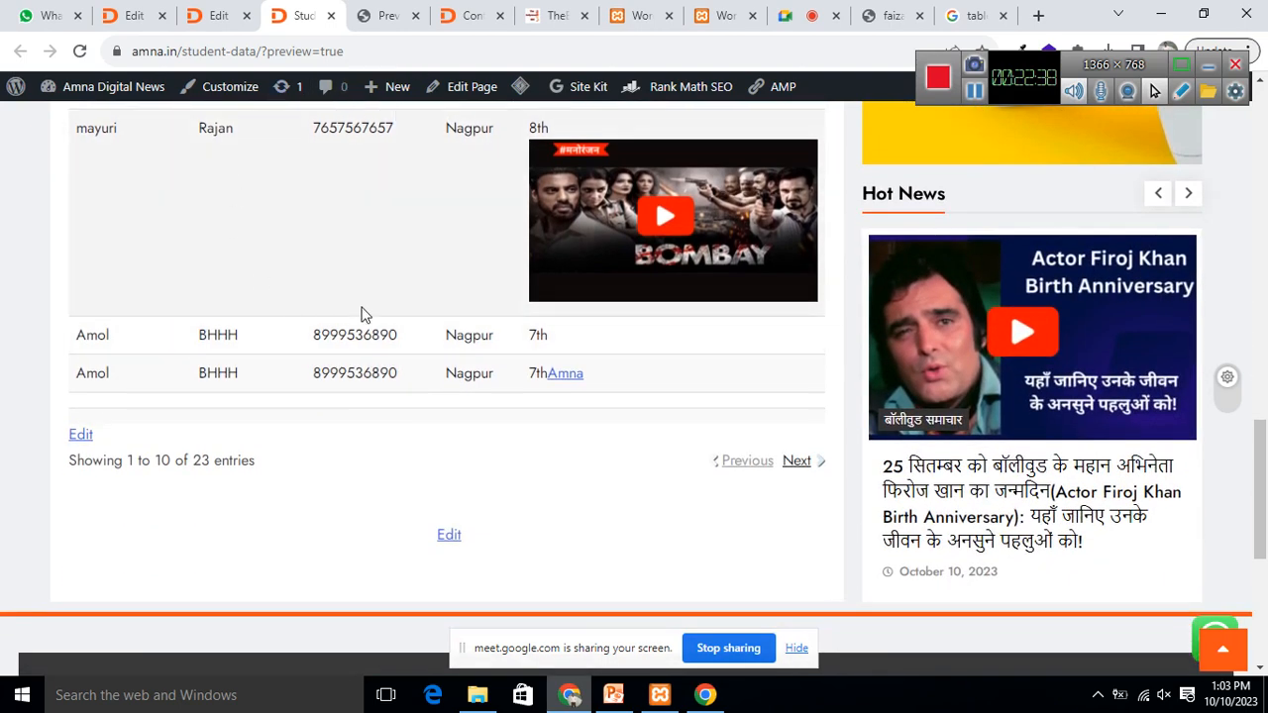
pyautogui.scroll(1, 447, 291)
pyautogui.scroll(3, 466, 379)
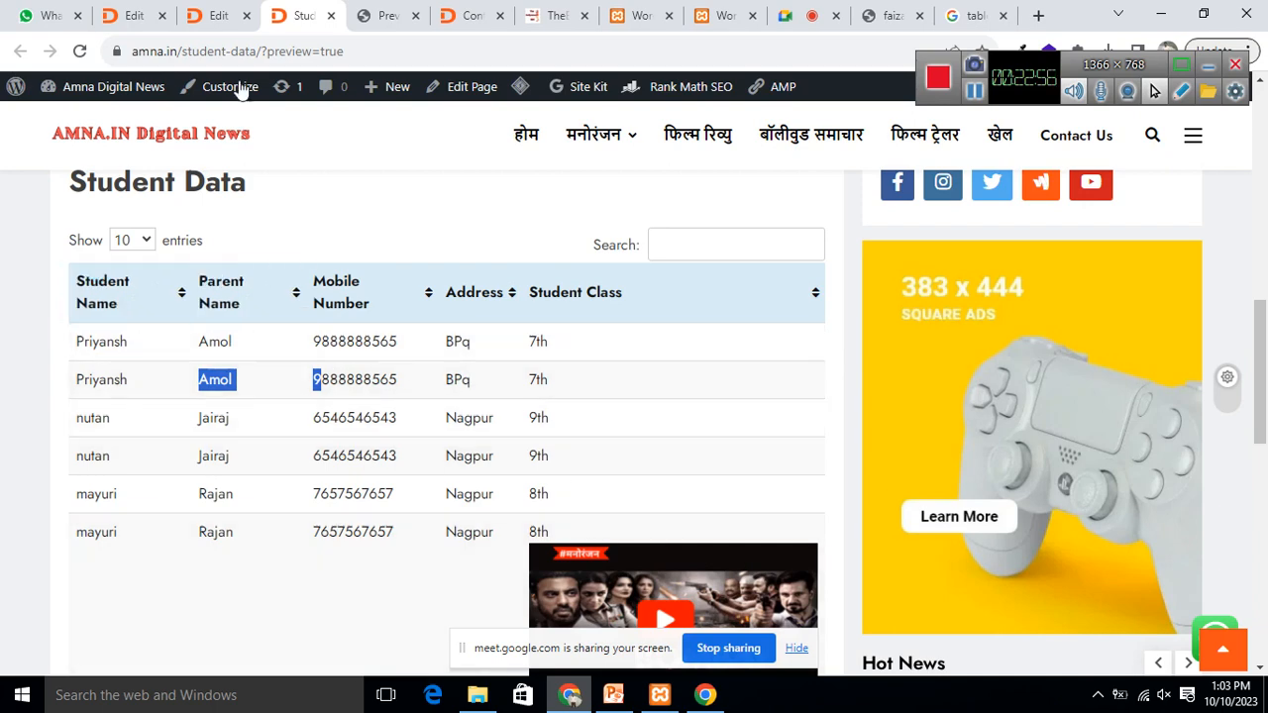
pyautogui.click(211, 17)
pyautogui.click(134, 16)
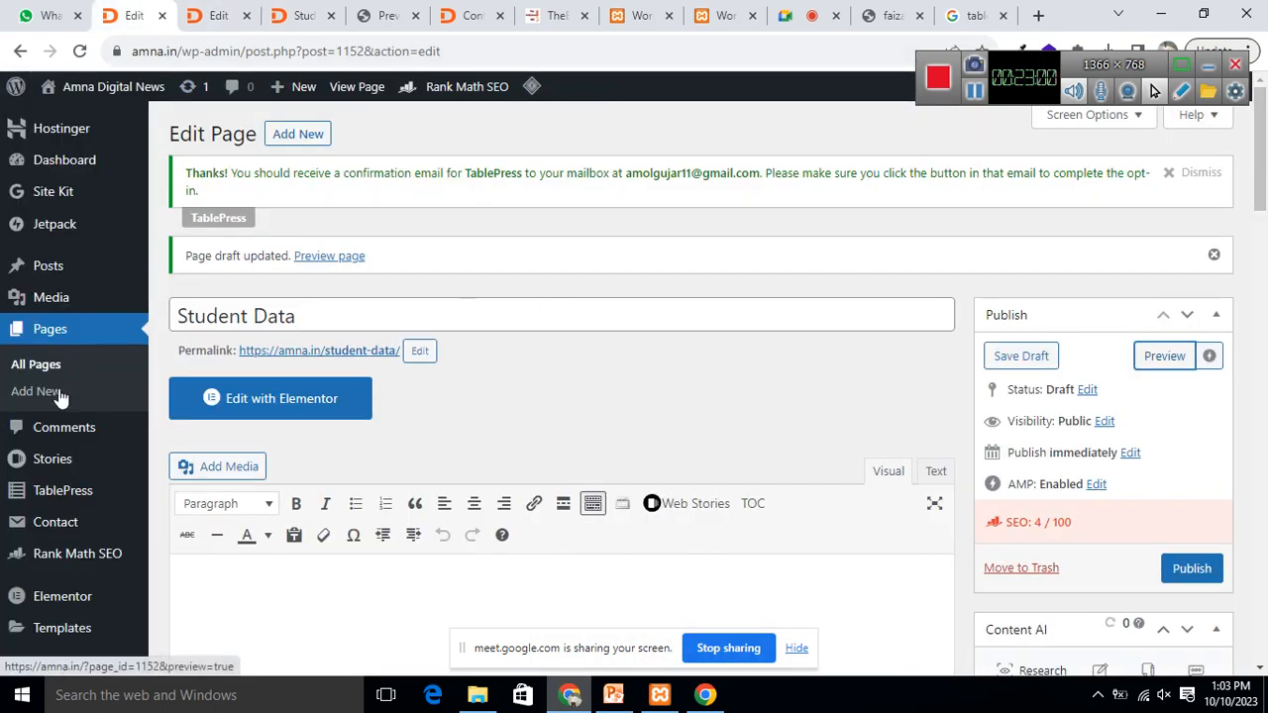
# Step: Open Student Data from TablePress All Tables and review its sorting, search and pagination options
pyautogui.moveTo(84, 492)
pyautogui.click(188, 493)
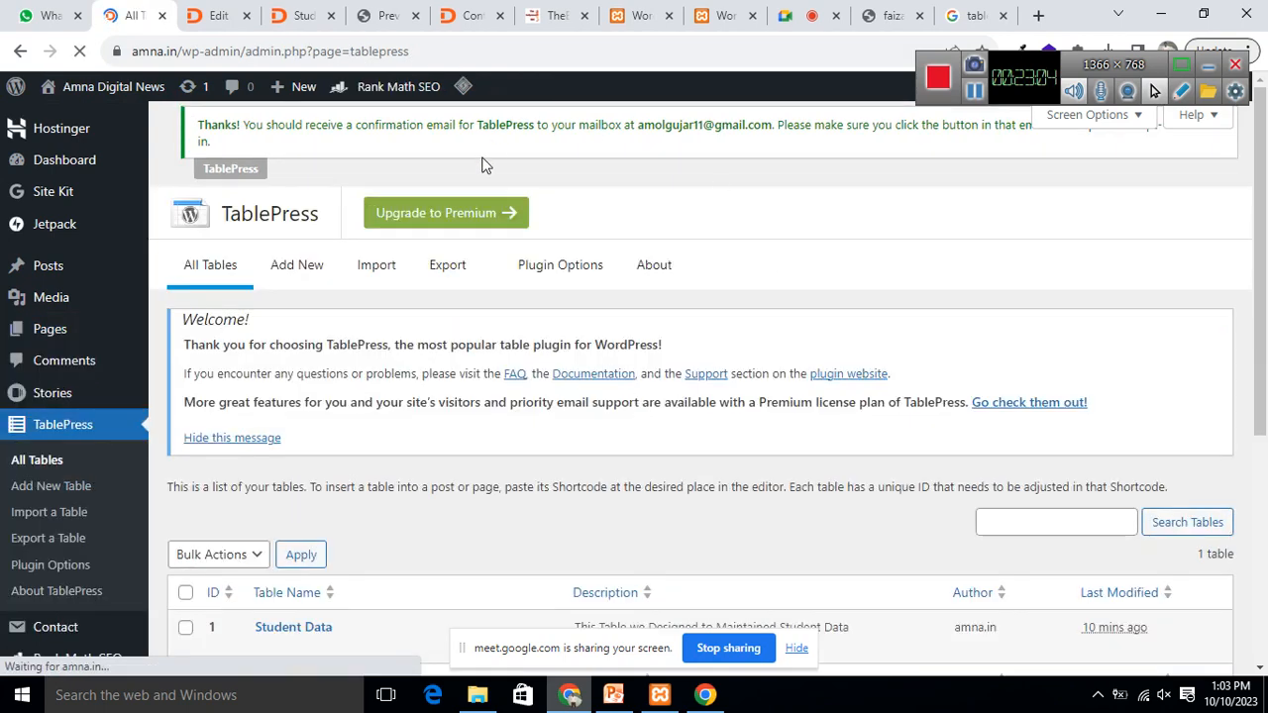
pyautogui.scroll(-3, 637, 404)
pyautogui.click(265, 351)
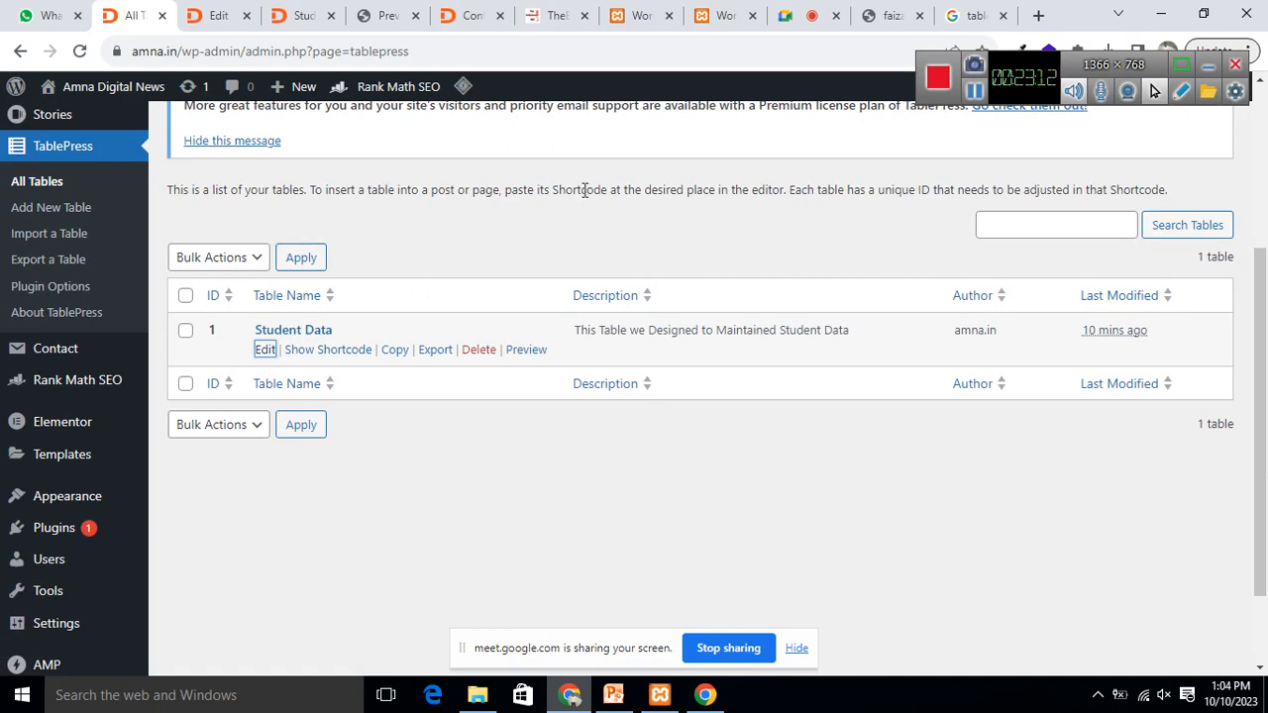
pyautogui.scroll(-1, 540, 188)
pyautogui.click(273, 243)
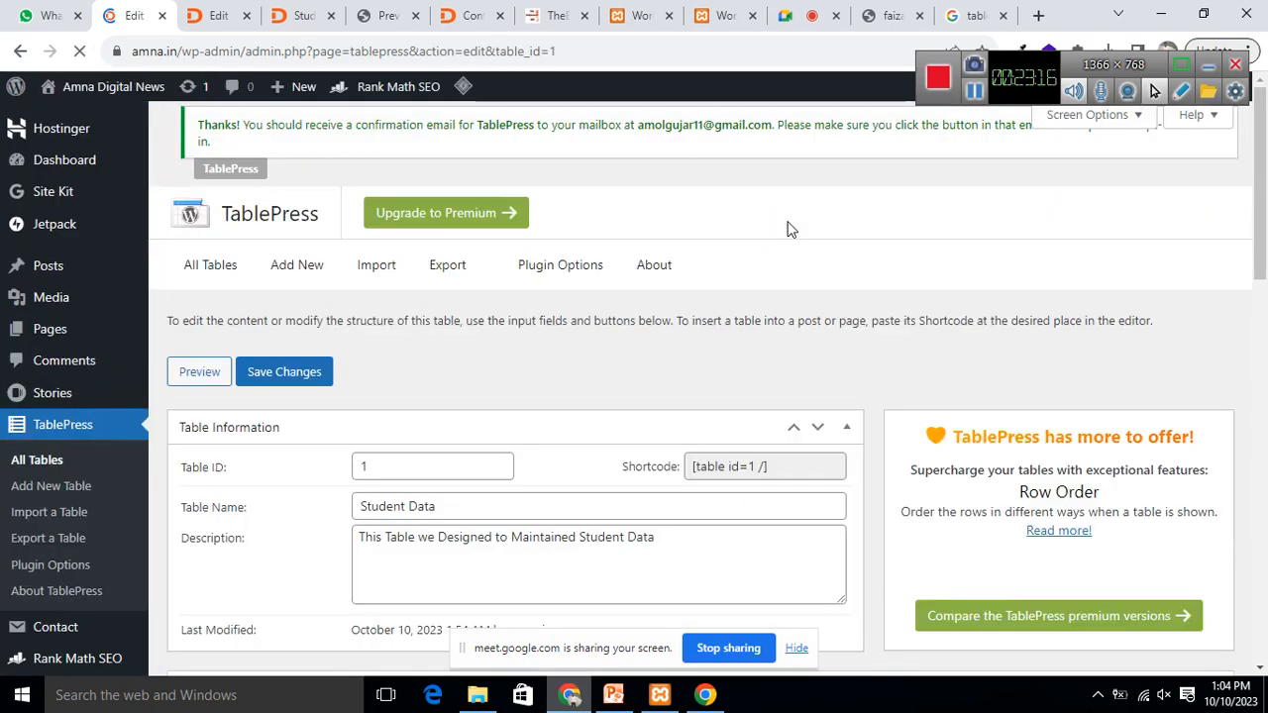
pyautogui.scroll(-10, 787, 233)
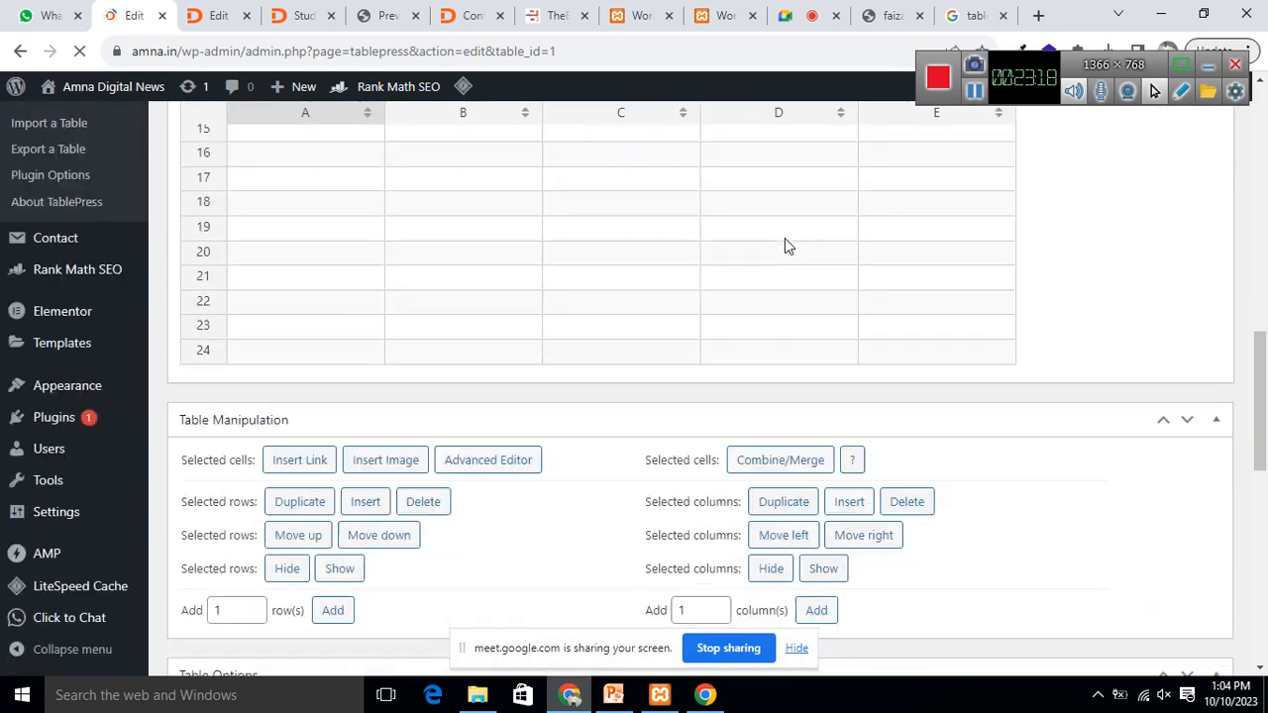
pyautogui.scroll(-5, 784, 246)
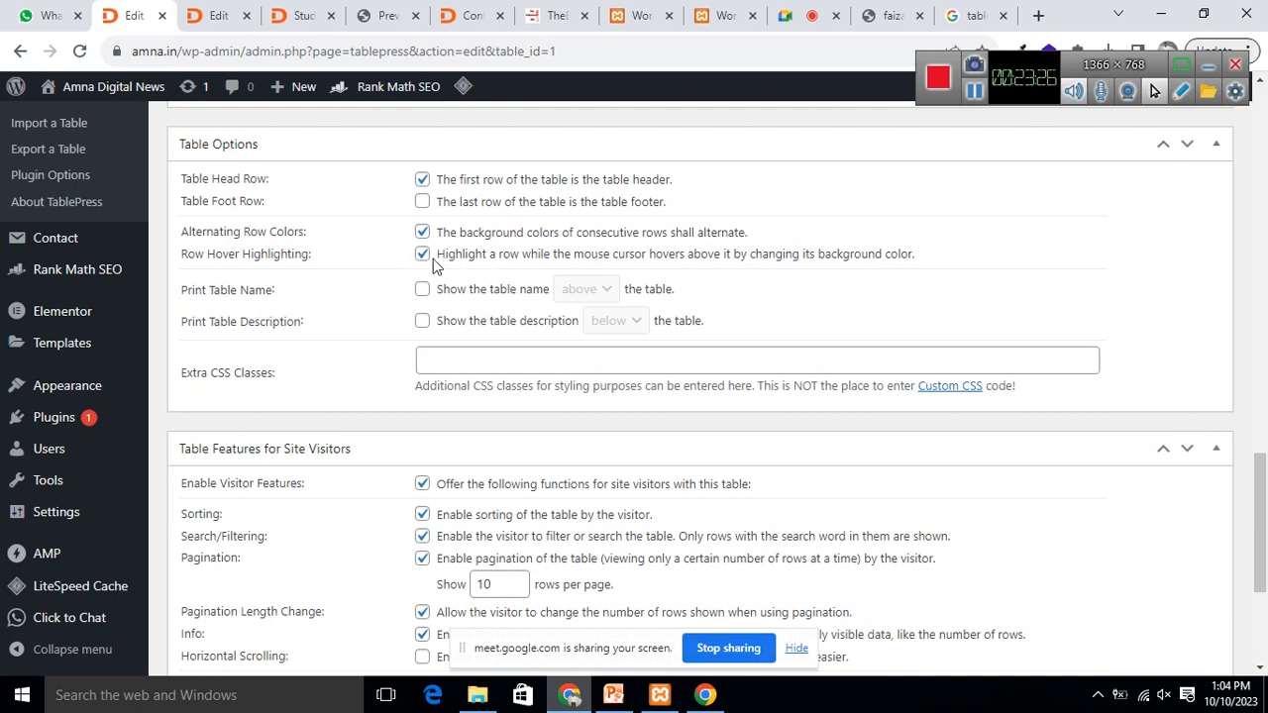
pyautogui.click(473, 17)
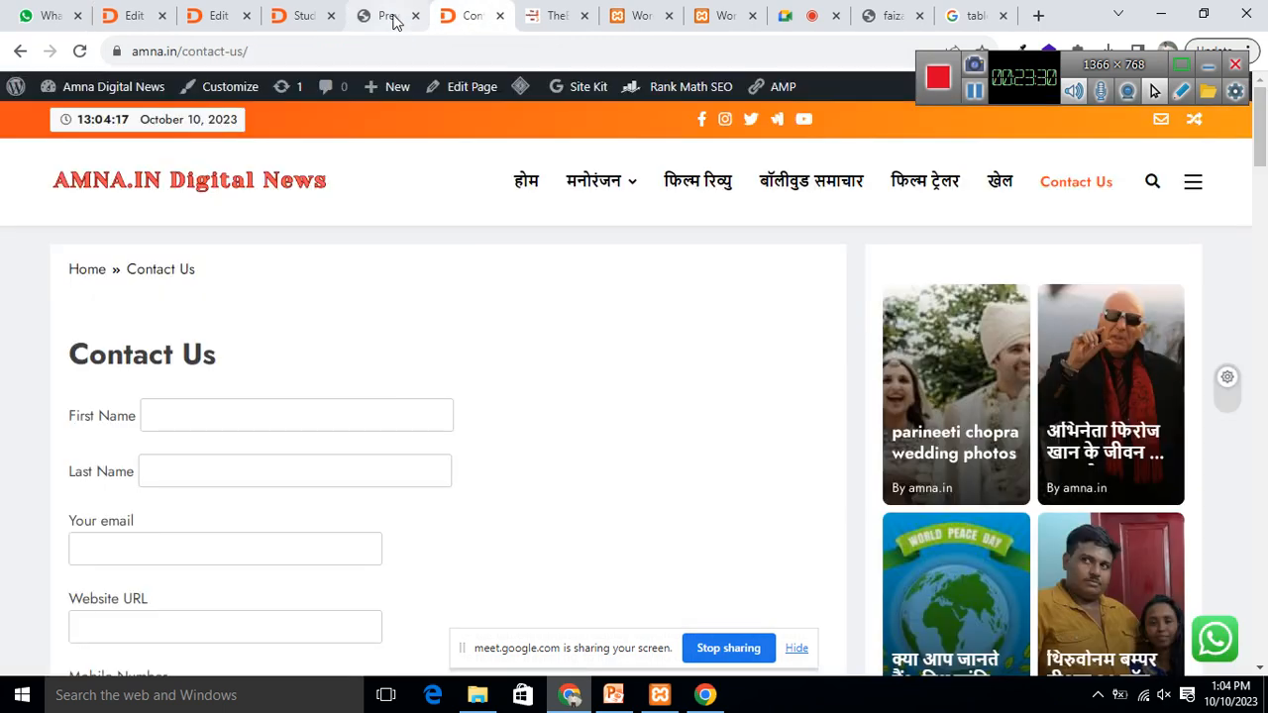
# Step: Glance at the Student Data preview, then return to the editor and look over the page
pyautogui.click(297, 16)
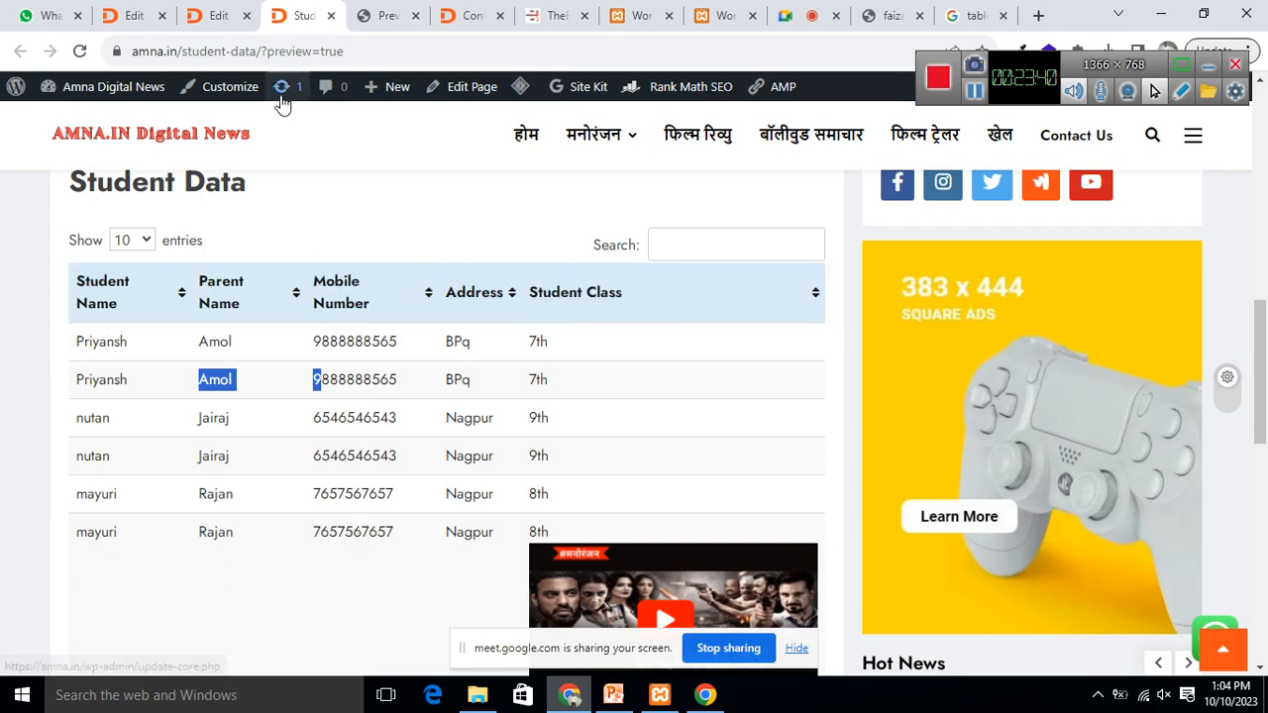
pyautogui.click(213, 16)
pyautogui.scroll(-5, 549, 348)
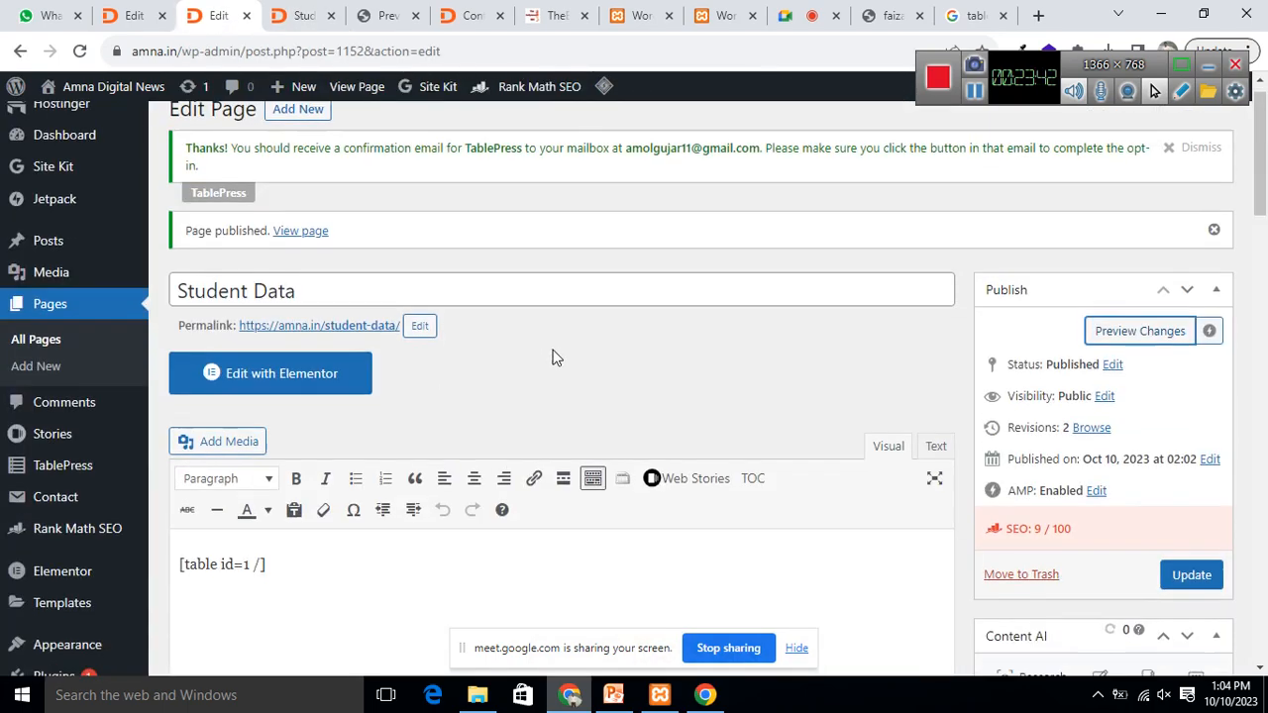
pyautogui.scroll(5, 584, 486)
pyautogui.scroll(1, 581, 459)
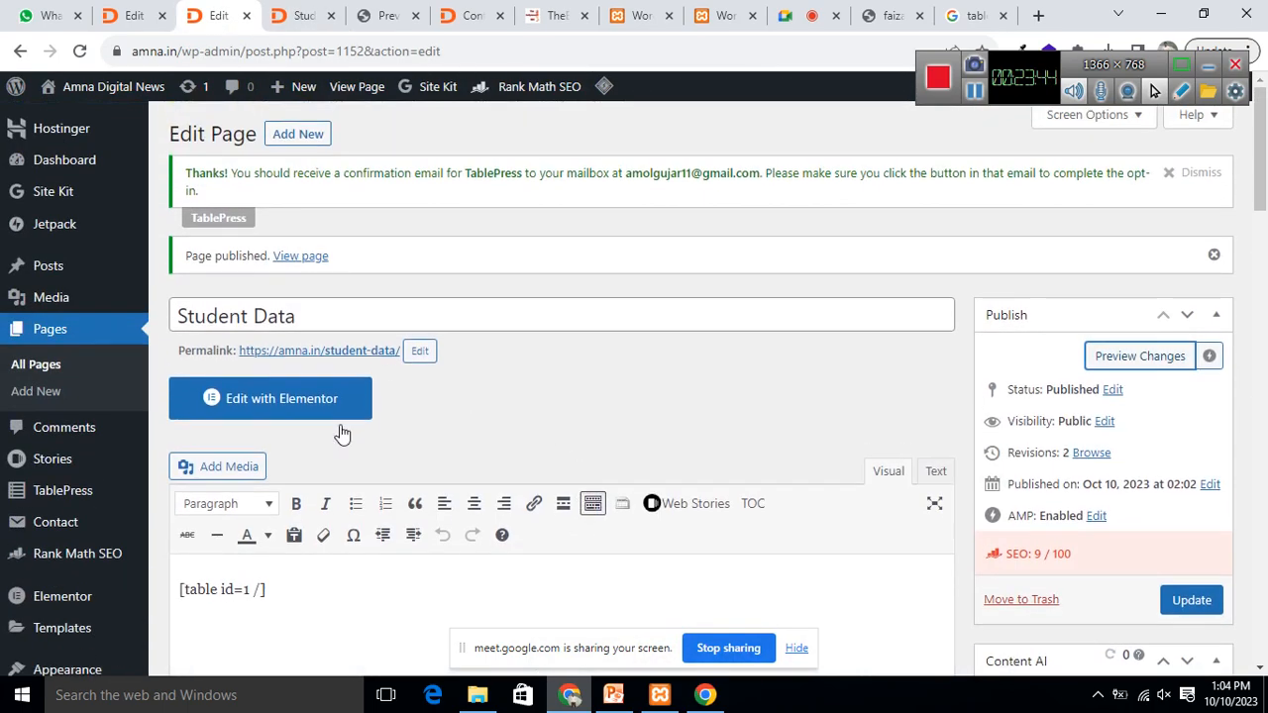
pyautogui.click(317, 315)
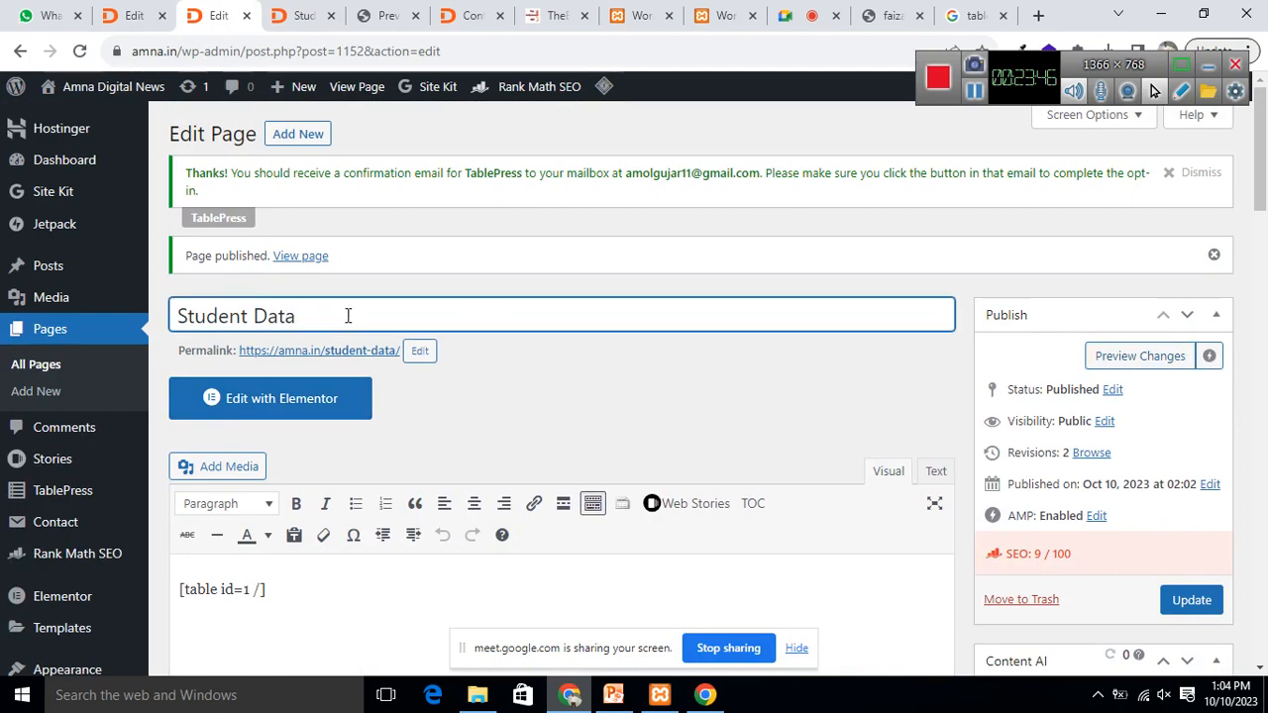
pyautogui.scroll(-4, 674, 509)
pyautogui.scroll(-3, 481, 336)
pyautogui.scroll(7, 544, 331)
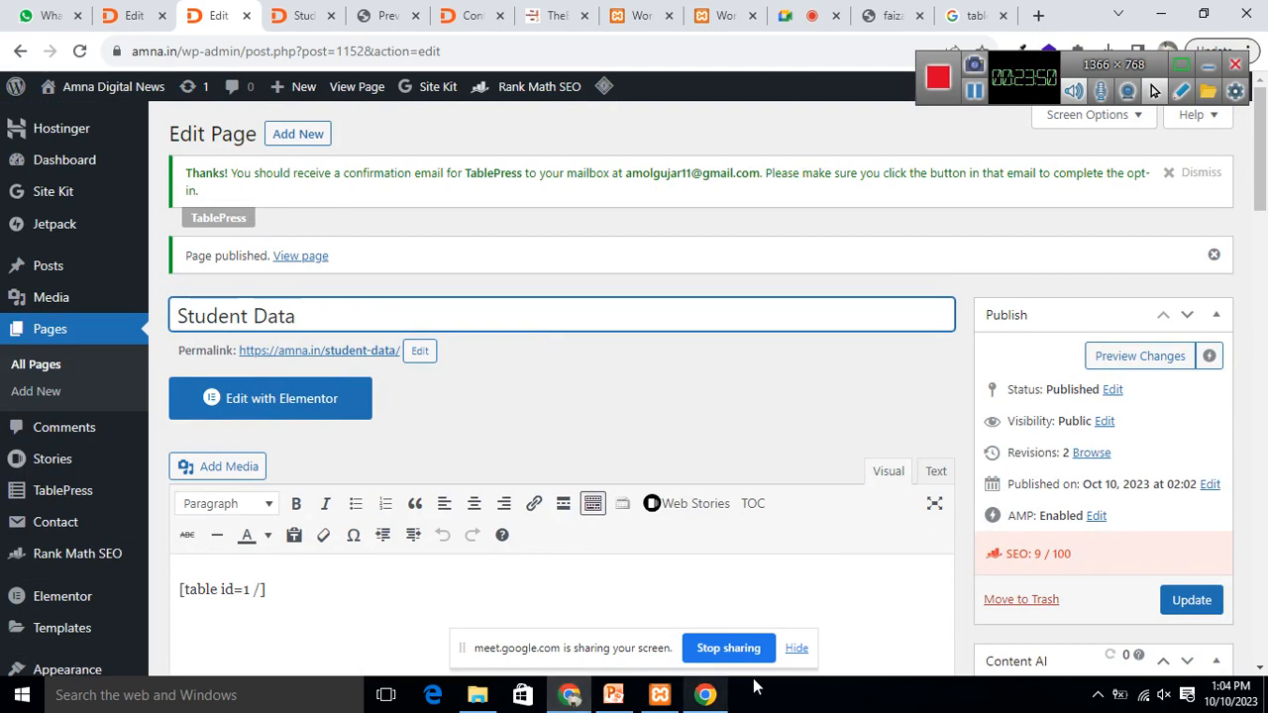
pyautogui.scroll(-2, 693, 518)
# Step: Place the caret after [table id=1 /], update the page, and return to the site preview
pyautogui.click(400, 454)
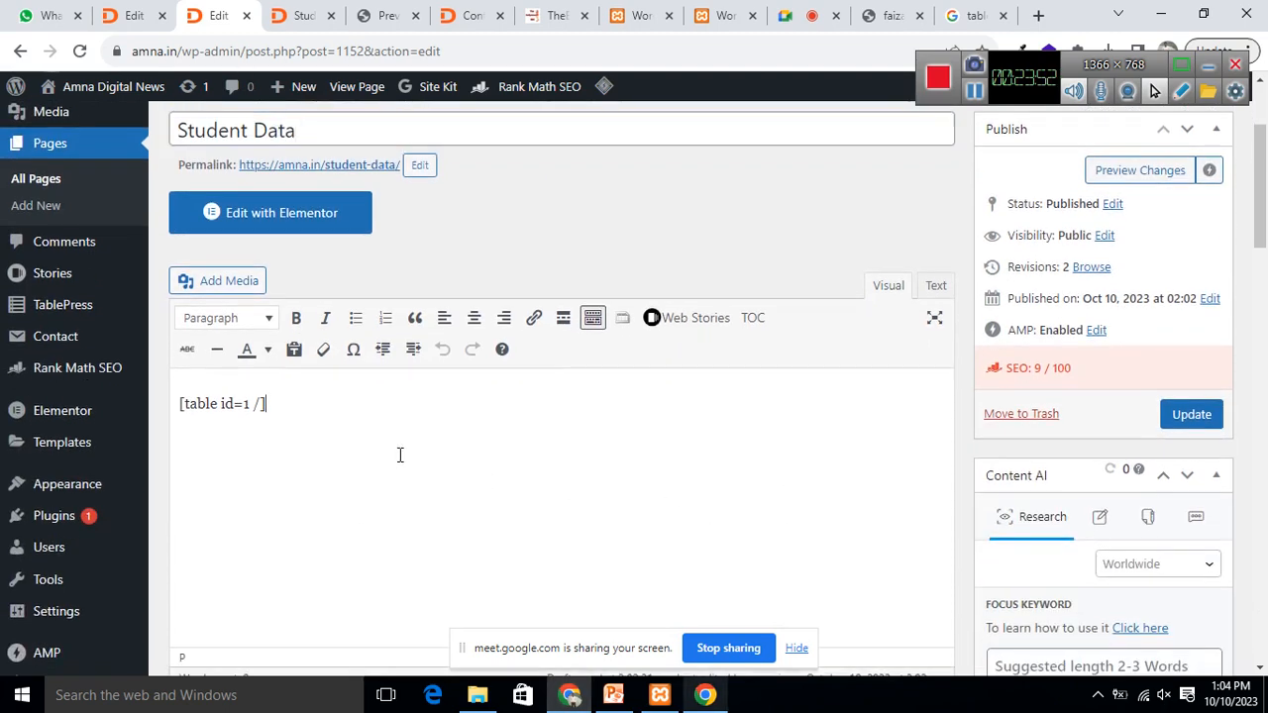
pyautogui.scroll(2, 838, 550)
pyautogui.click(1185, 602)
pyautogui.click(297, 15)
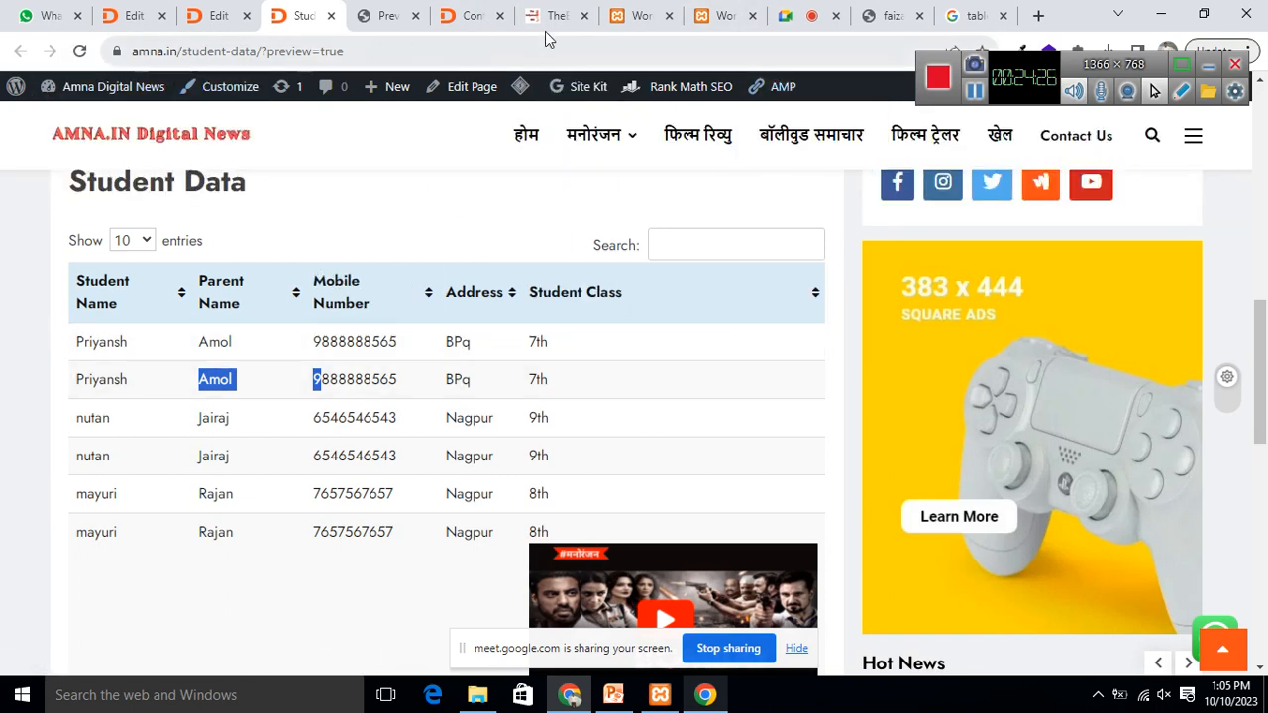
# Step: Reload the local XAMPP site until the fatal error clears, then reopen the Student Data editor
pyautogui.click(639, 16)
pyautogui.click(79, 51)
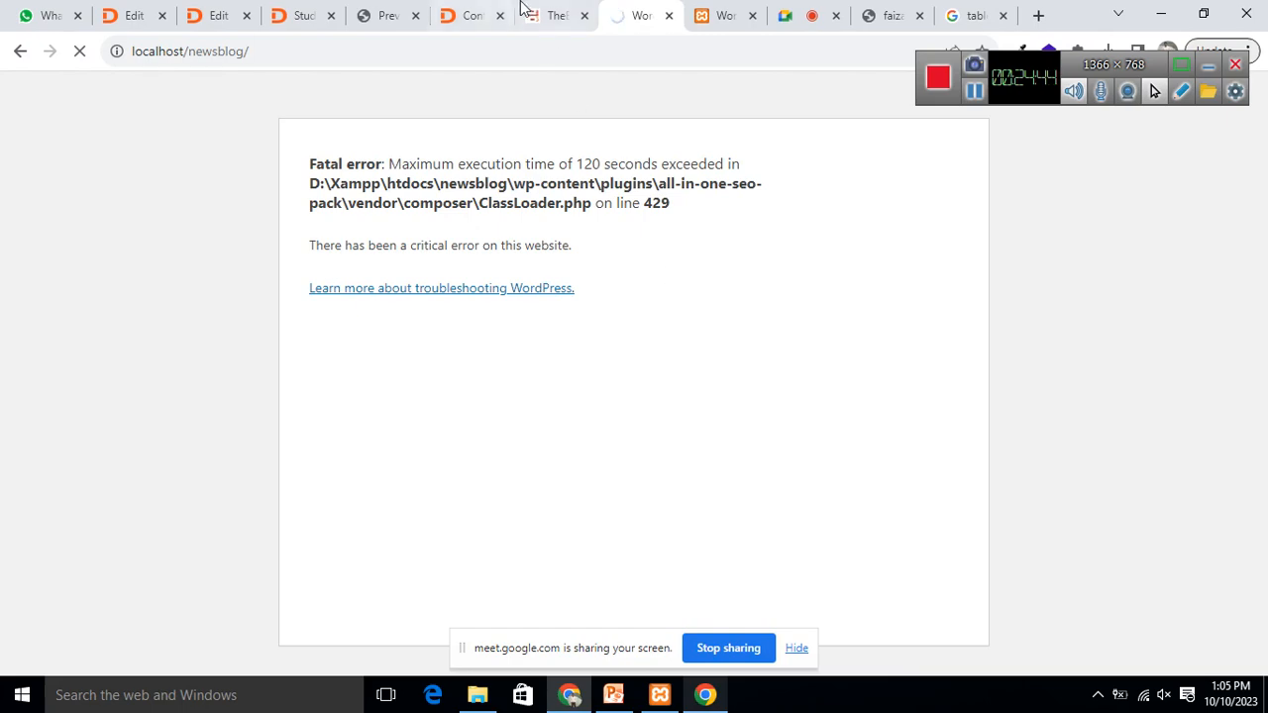
pyautogui.click(974, 91)
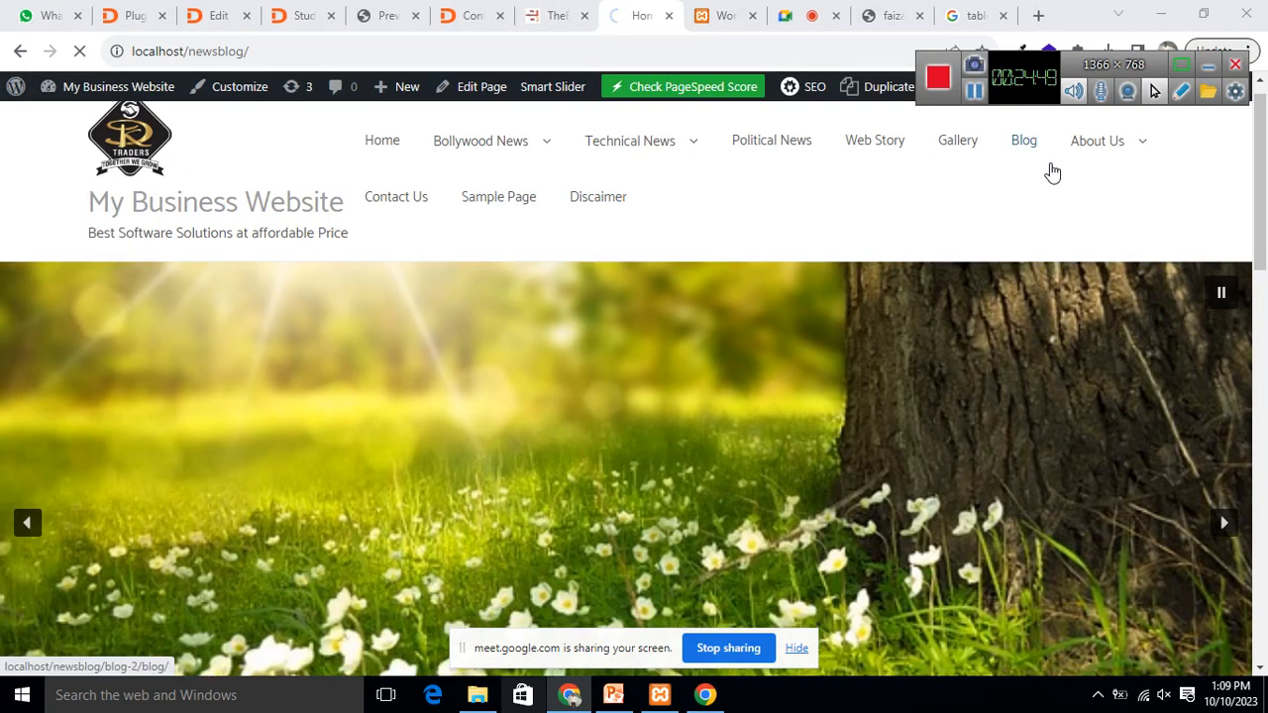
pyautogui.click(295, 17)
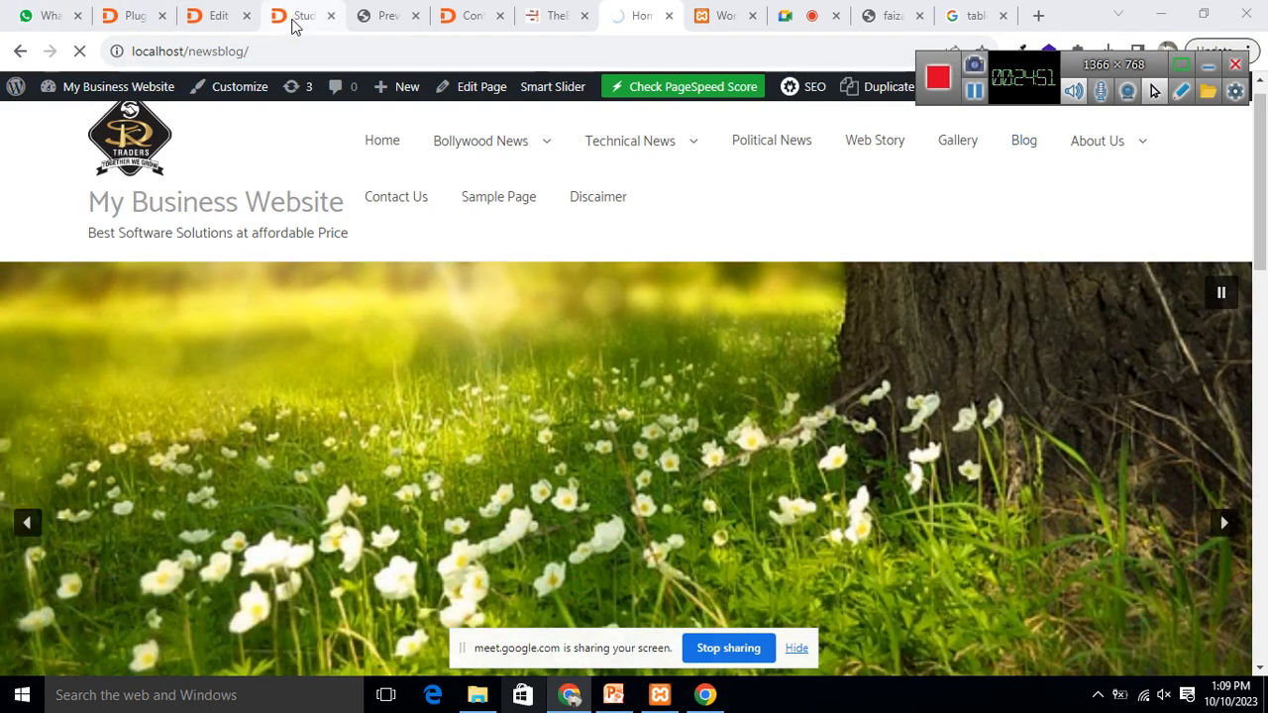
pyautogui.click(195, 17)
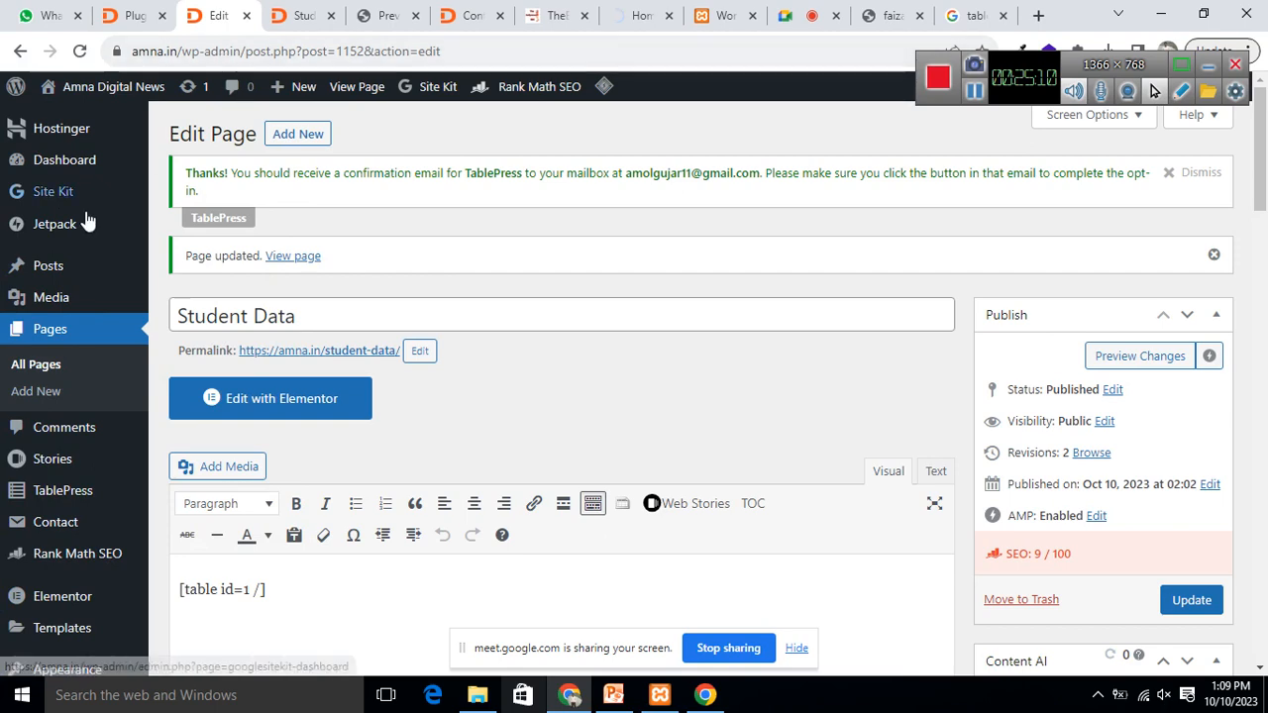
# Step: Go to Installed Plugins and scroll the 18-plugin list to the inactive Click to Chat row
pyautogui.scroll(-2, 84, 495)
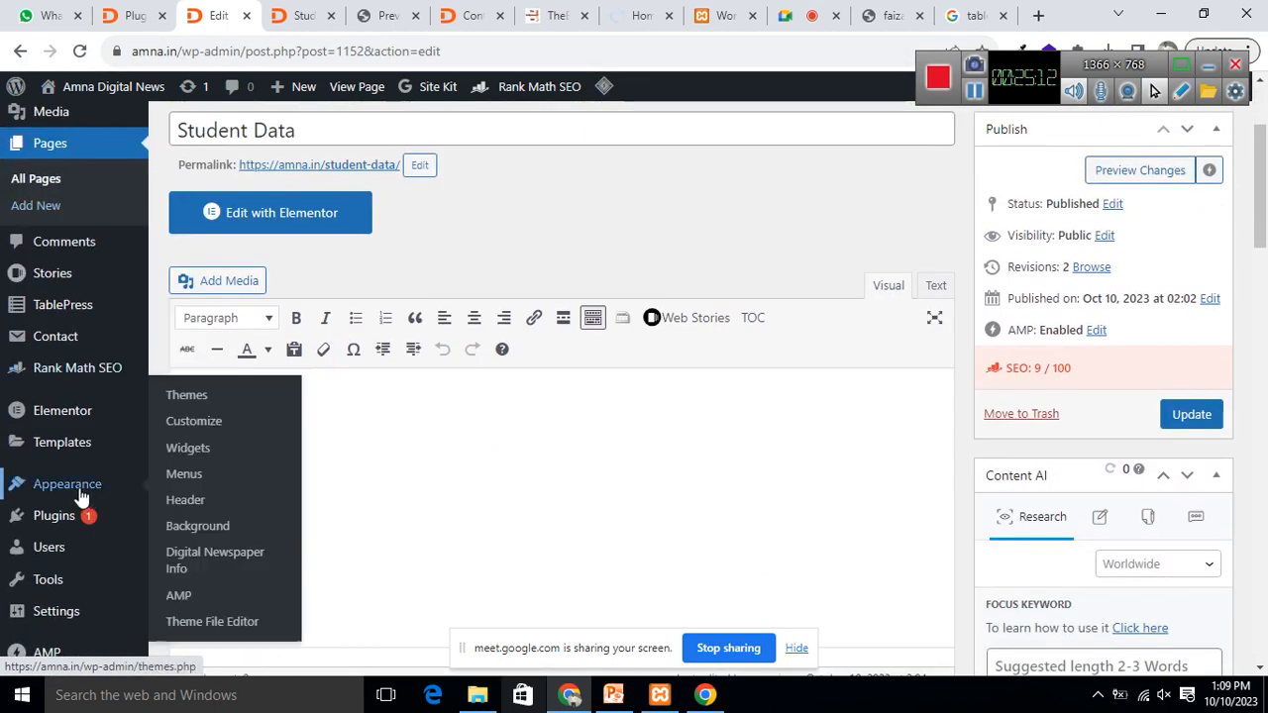
pyautogui.moveTo(46, 515)
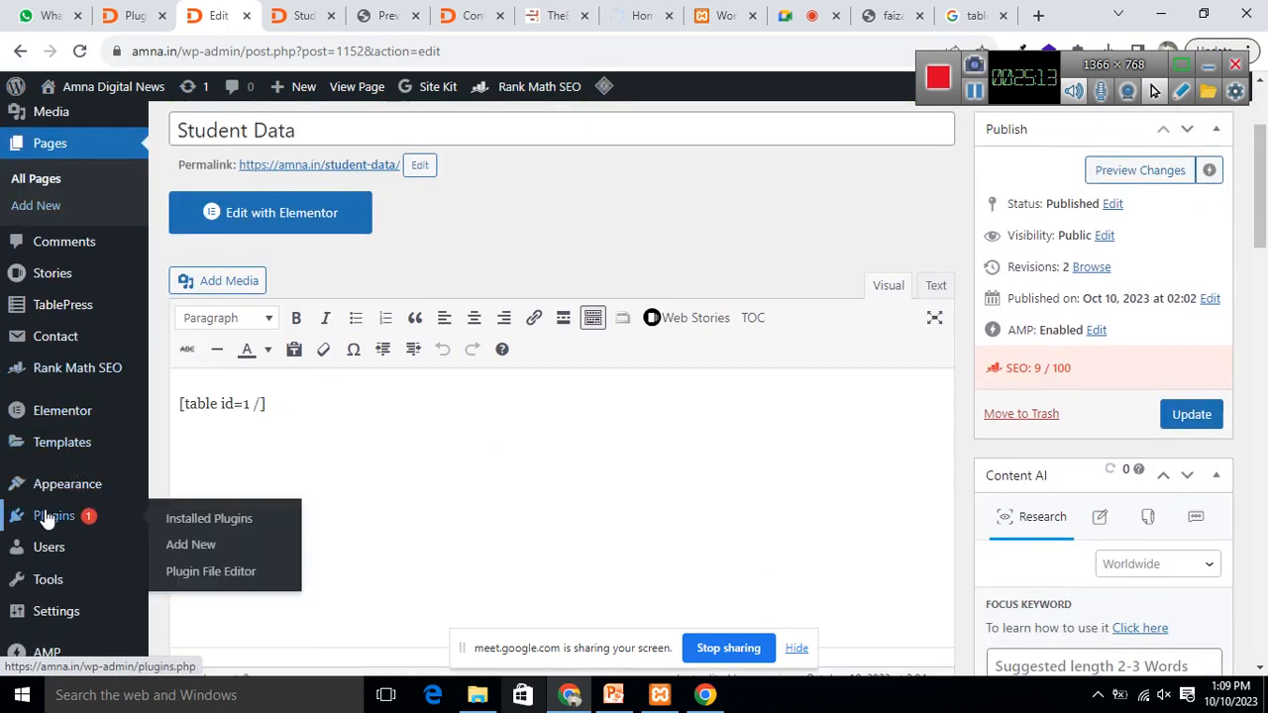
pyautogui.click(207, 521)
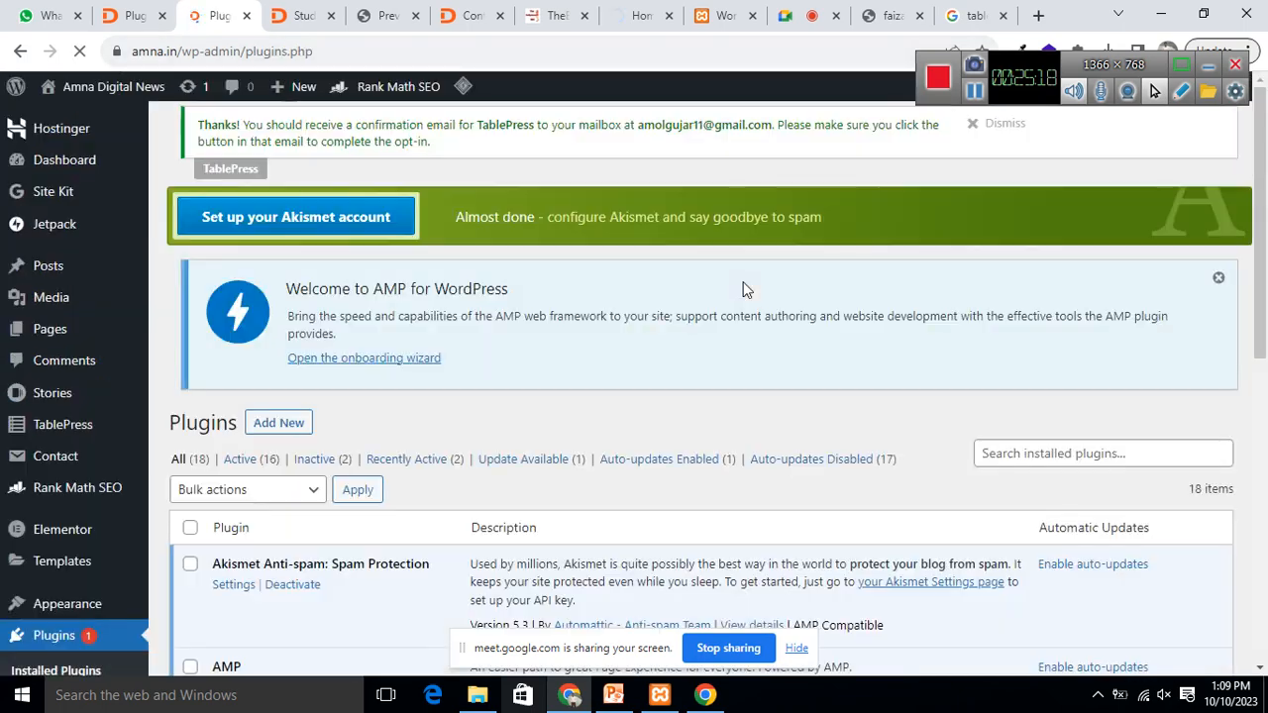
pyautogui.scroll(-8, 751, 273)
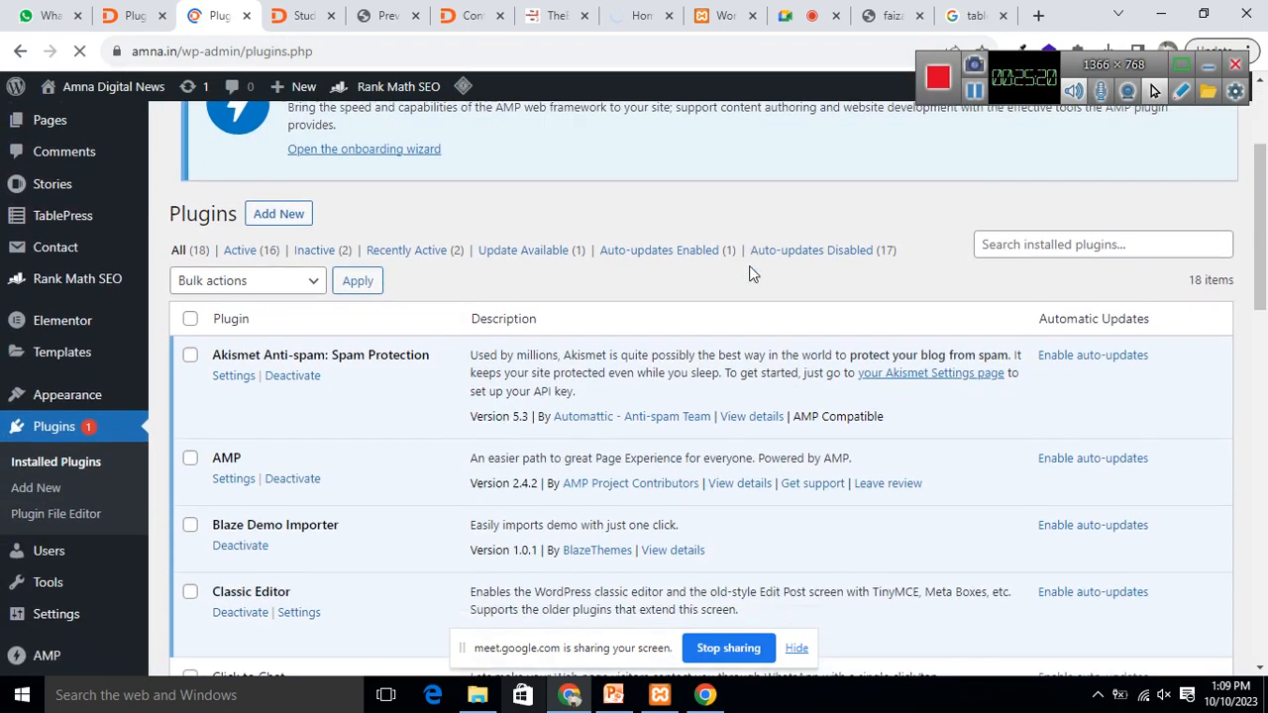
pyautogui.scroll(-1, 754, 263)
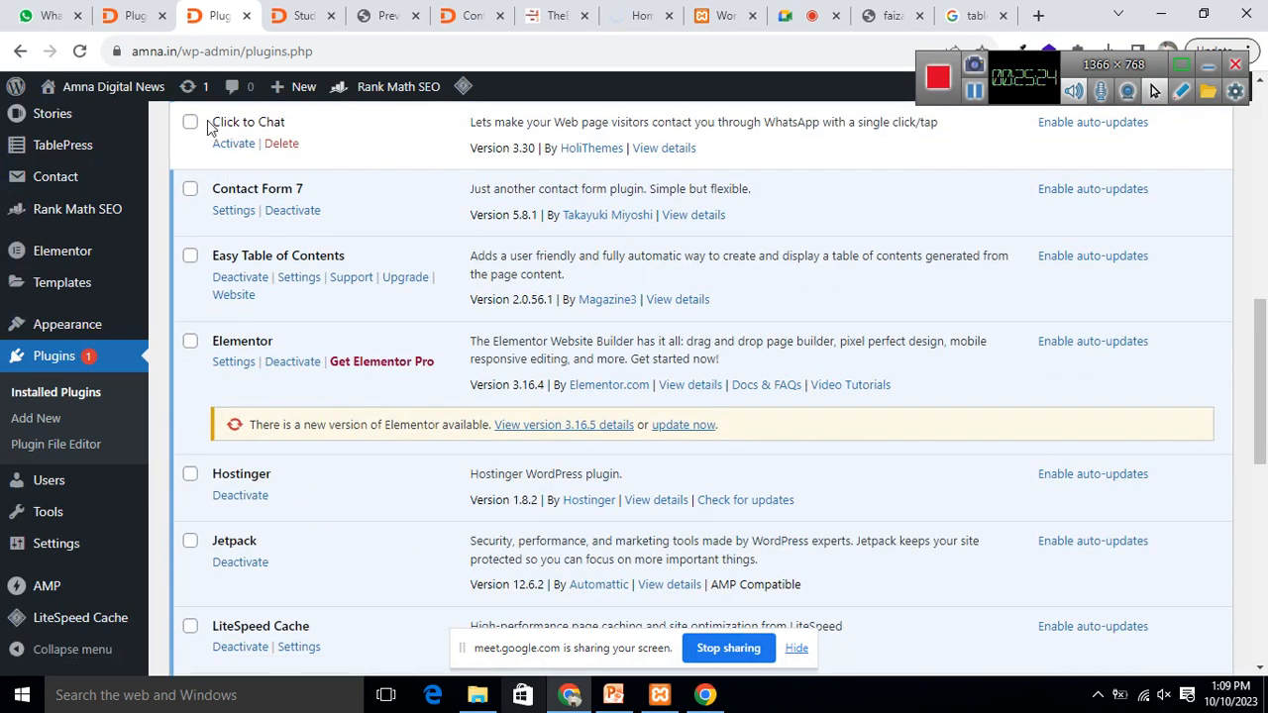
pyautogui.tripleClick(259, 126)
pyautogui.click(340, 139)
pyautogui.scroll(3, 399, 188)
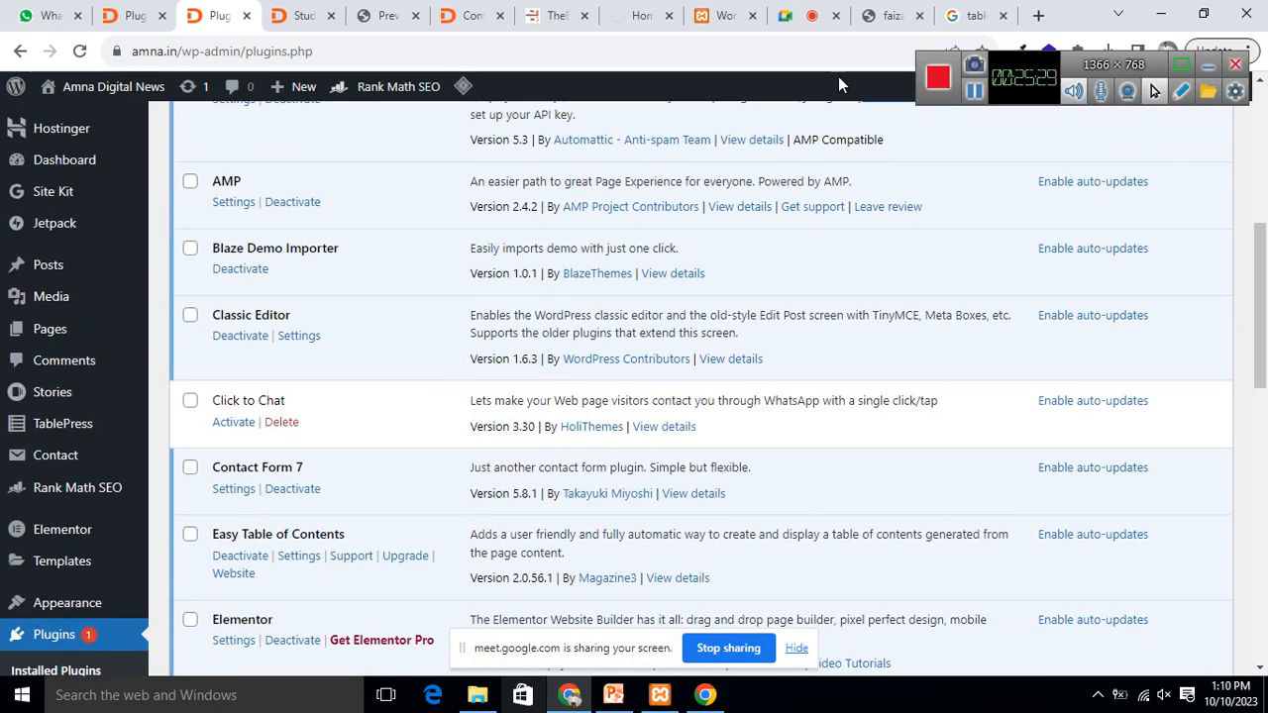
# Step: Search Google for 'Clock to chat' and scroll through the results
pyautogui.click(966, 16)
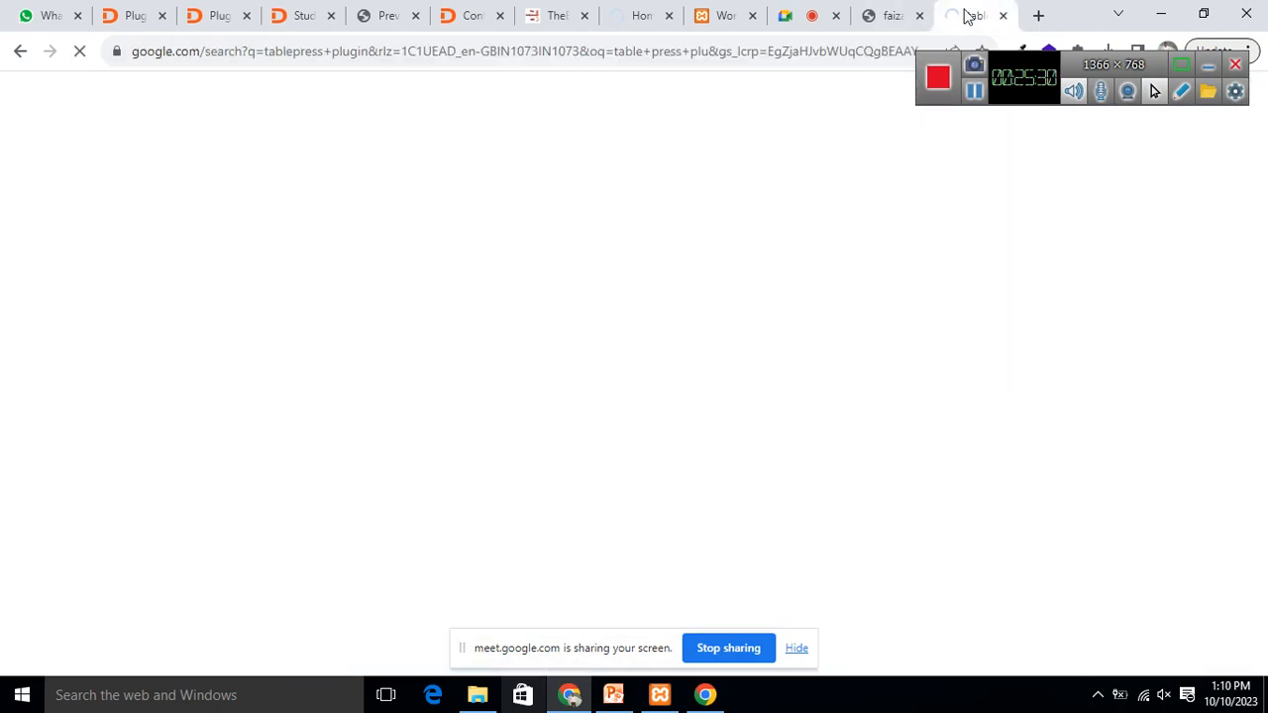
pyautogui.click(476, 51)
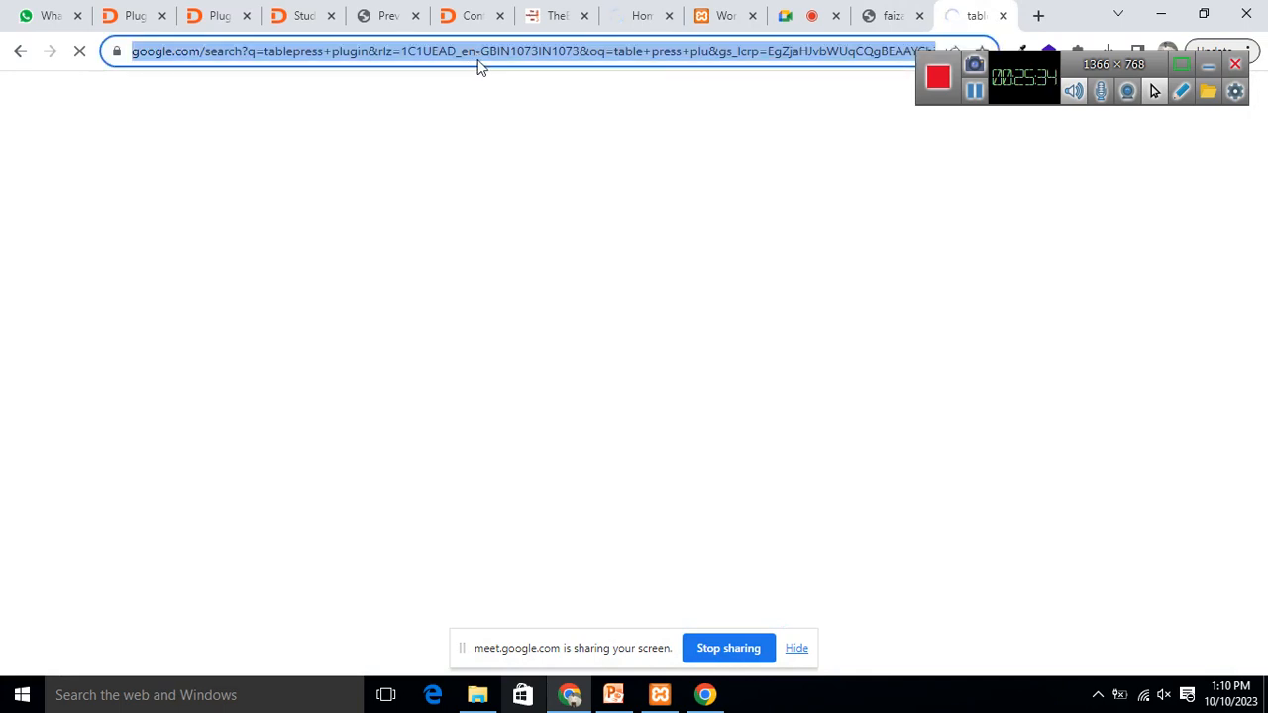
pyautogui.write('Clock ')
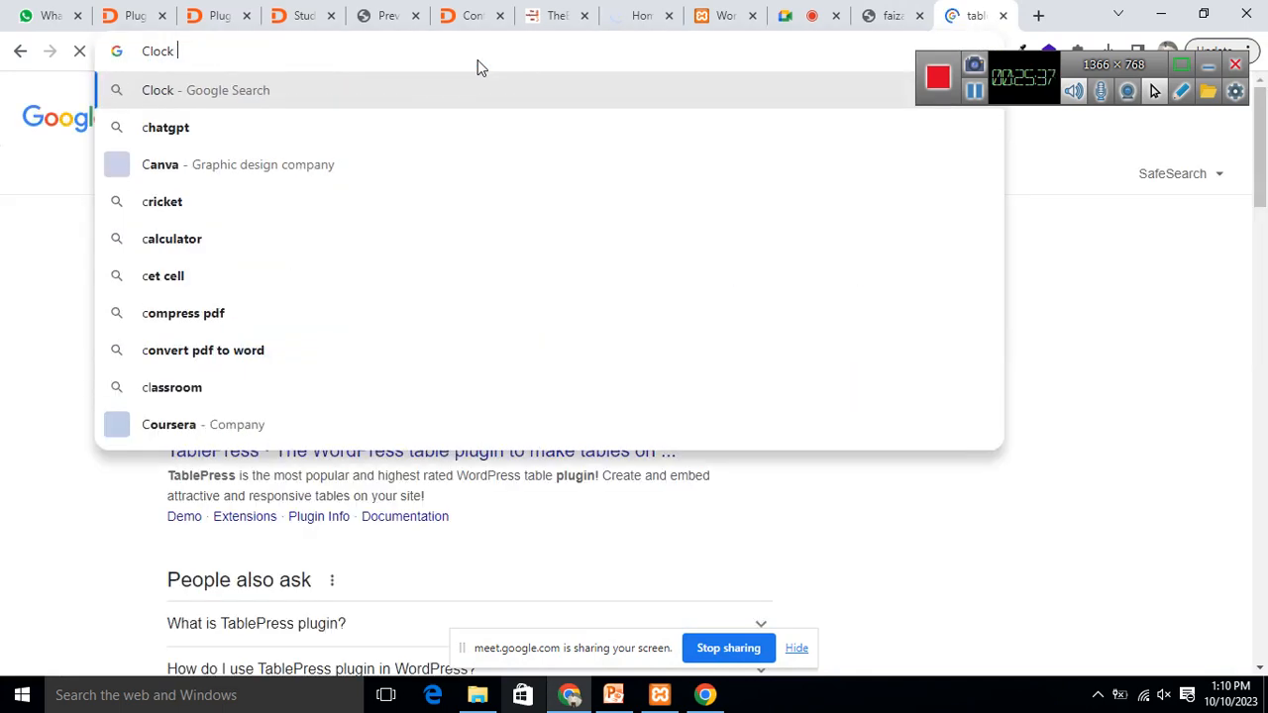
pyautogui.write('to chat')
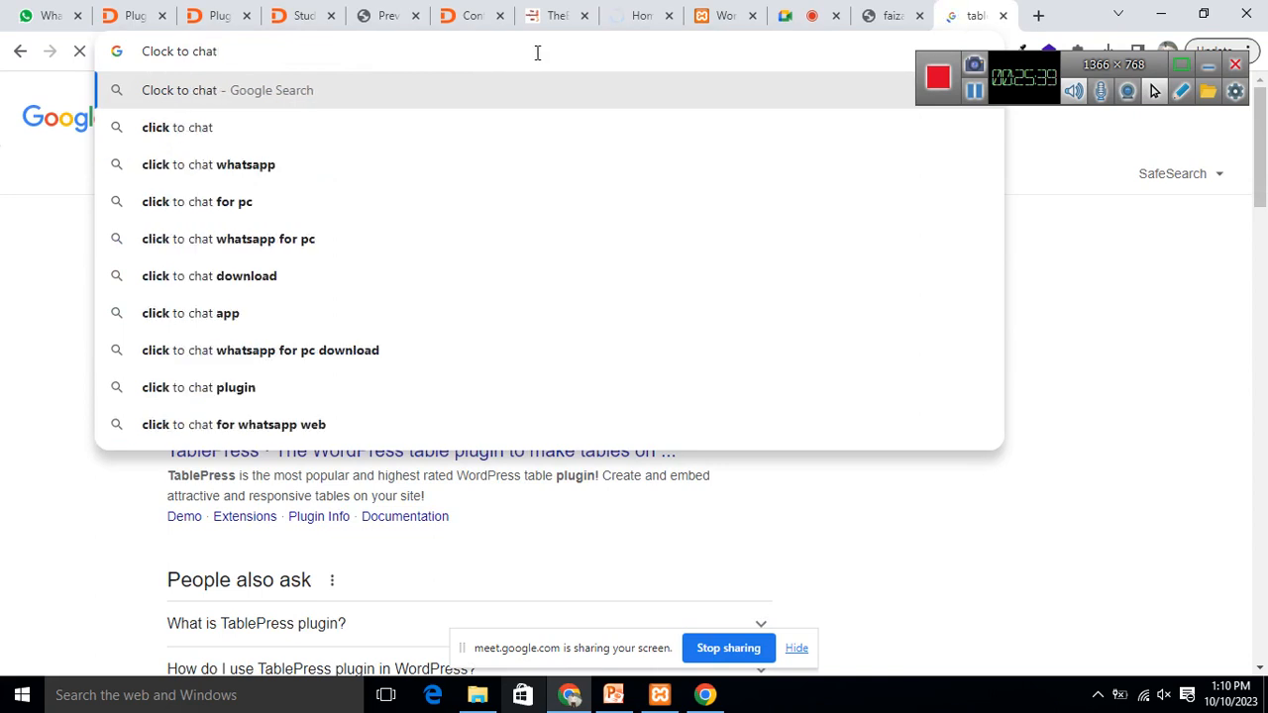
pyautogui.press('Return')
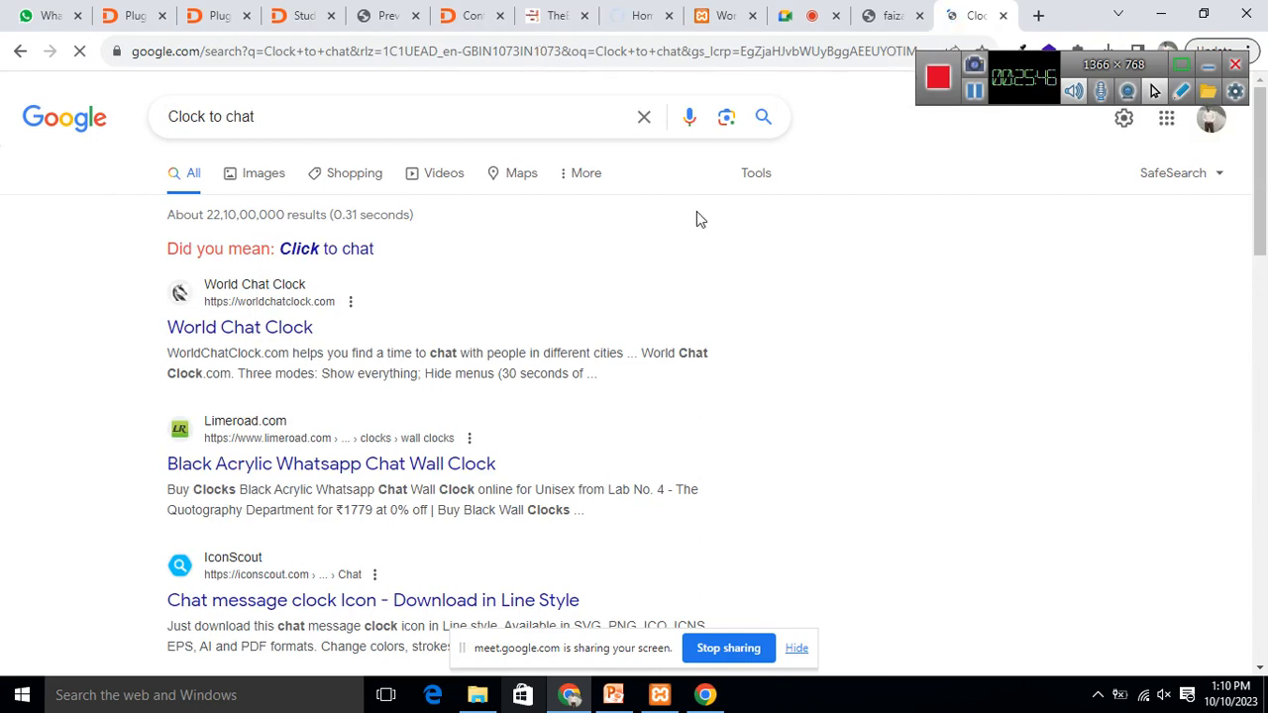
pyautogui.scroll(-3, 701, 178)
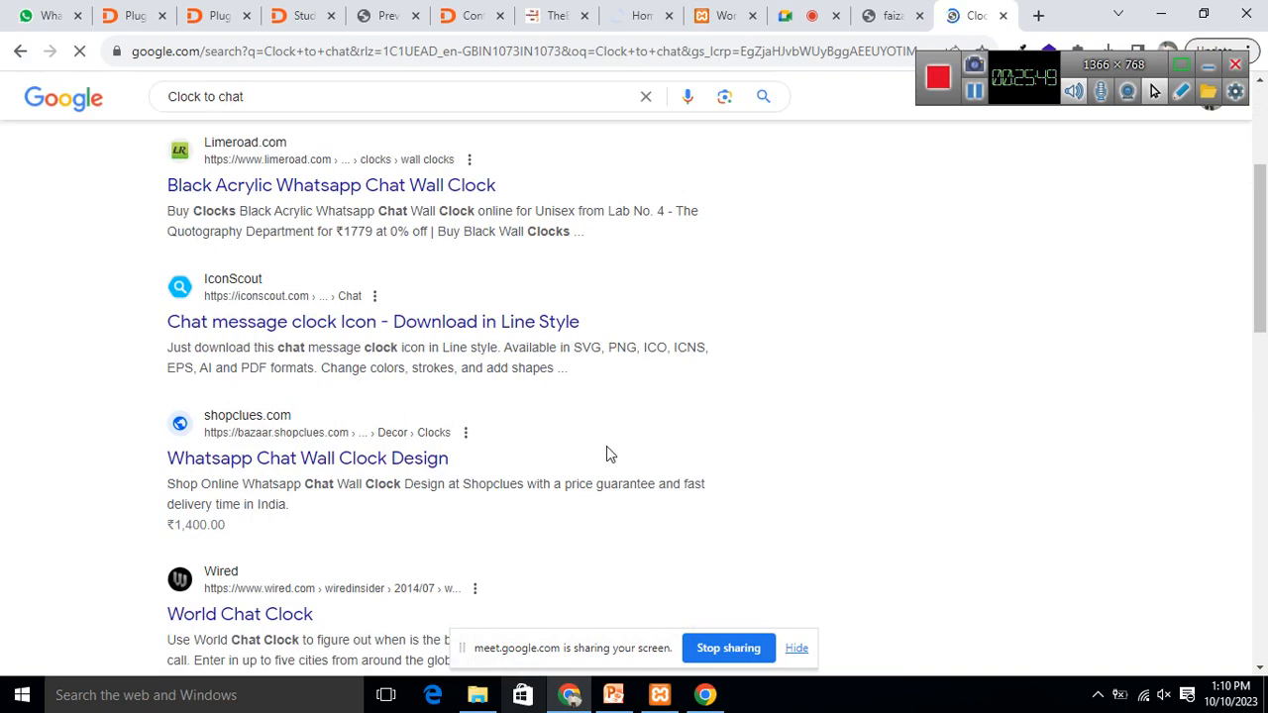
pyautogui.scroll(-5, 775, 380)
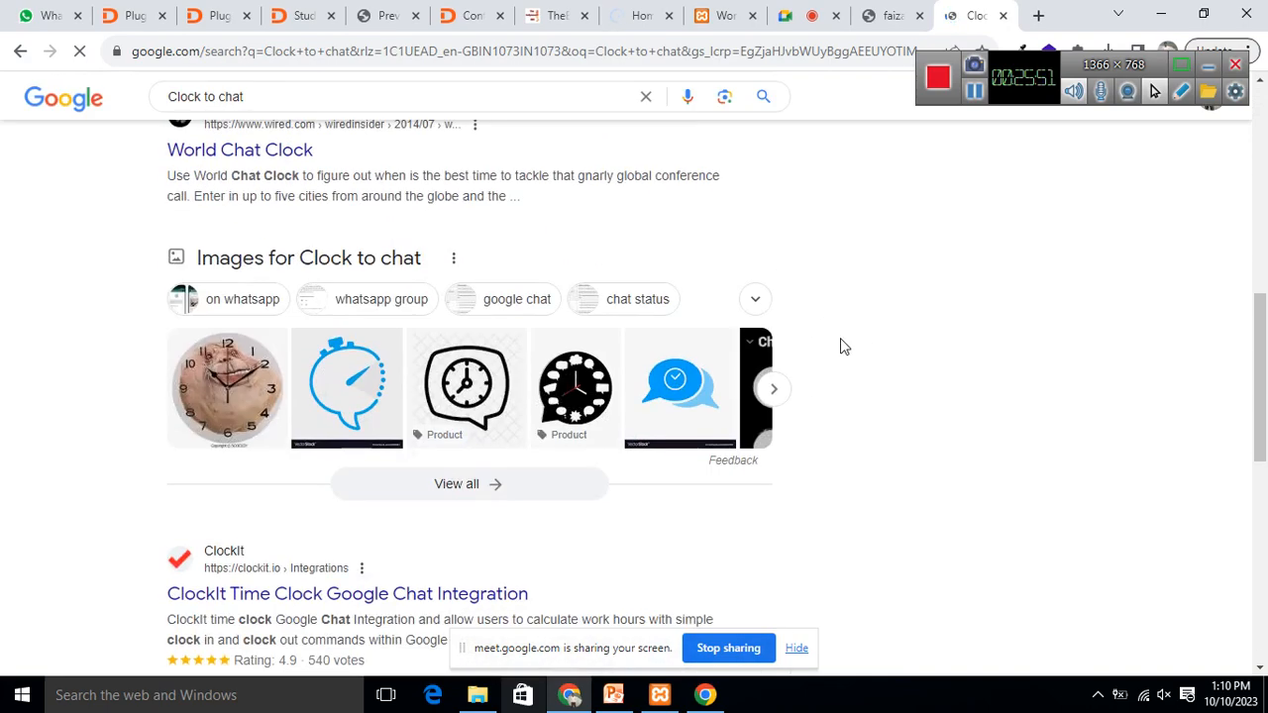
pyautogui.scroll(-4, 867, 327)
pyautogui.scroll(8, 842, 402)
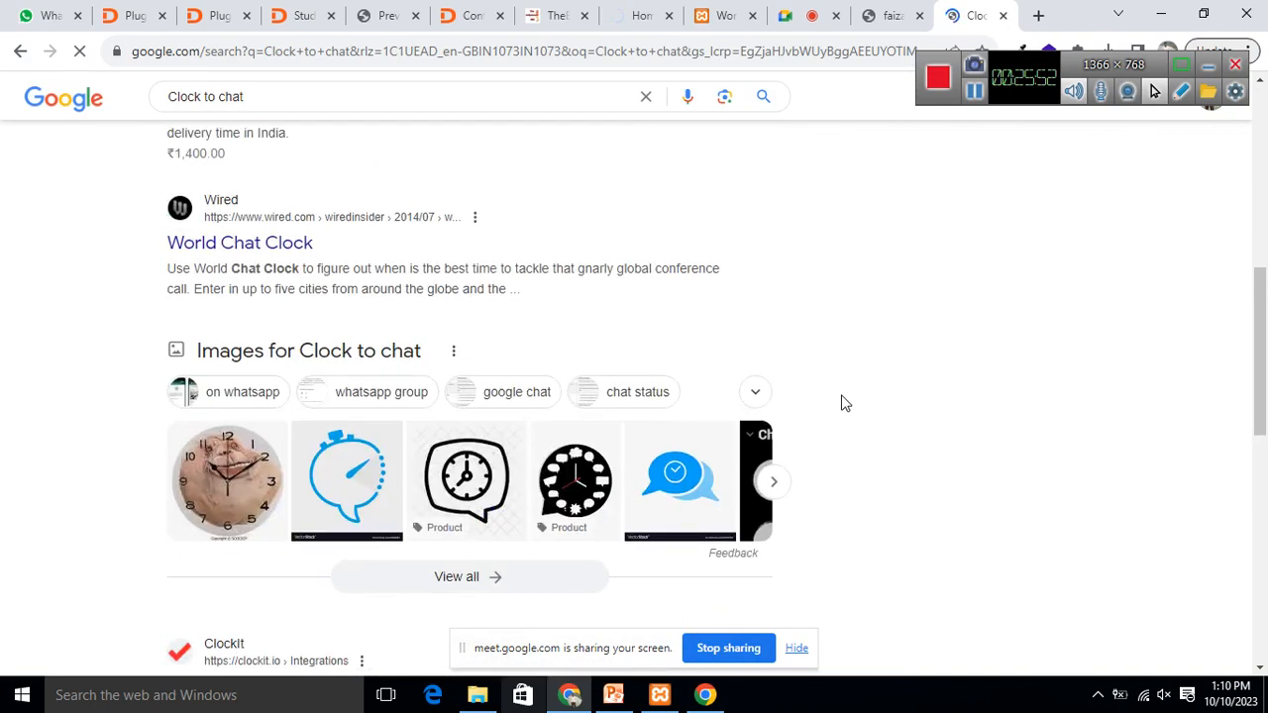
# Step: Correct the query to 'Click to chat plugin', view the HoliThemes result, and return to the plugin list
pyautogui.click(357, 96)
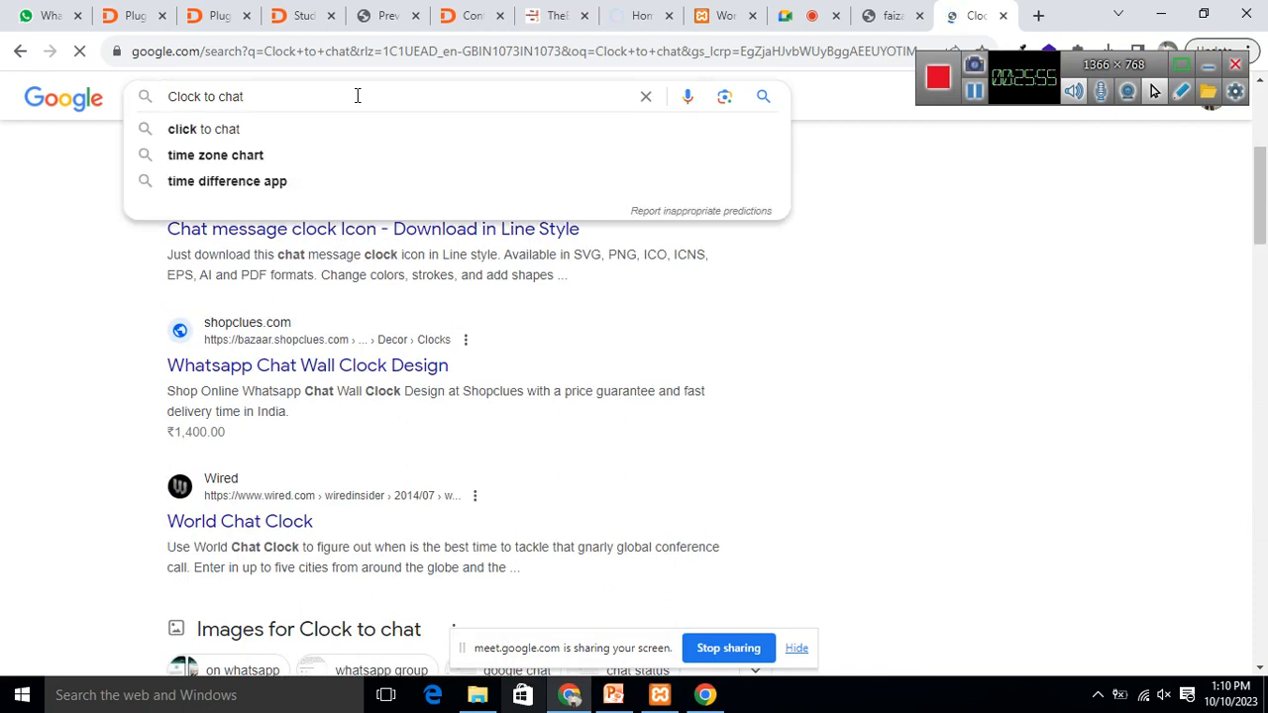
pyautogui.write('plugin')
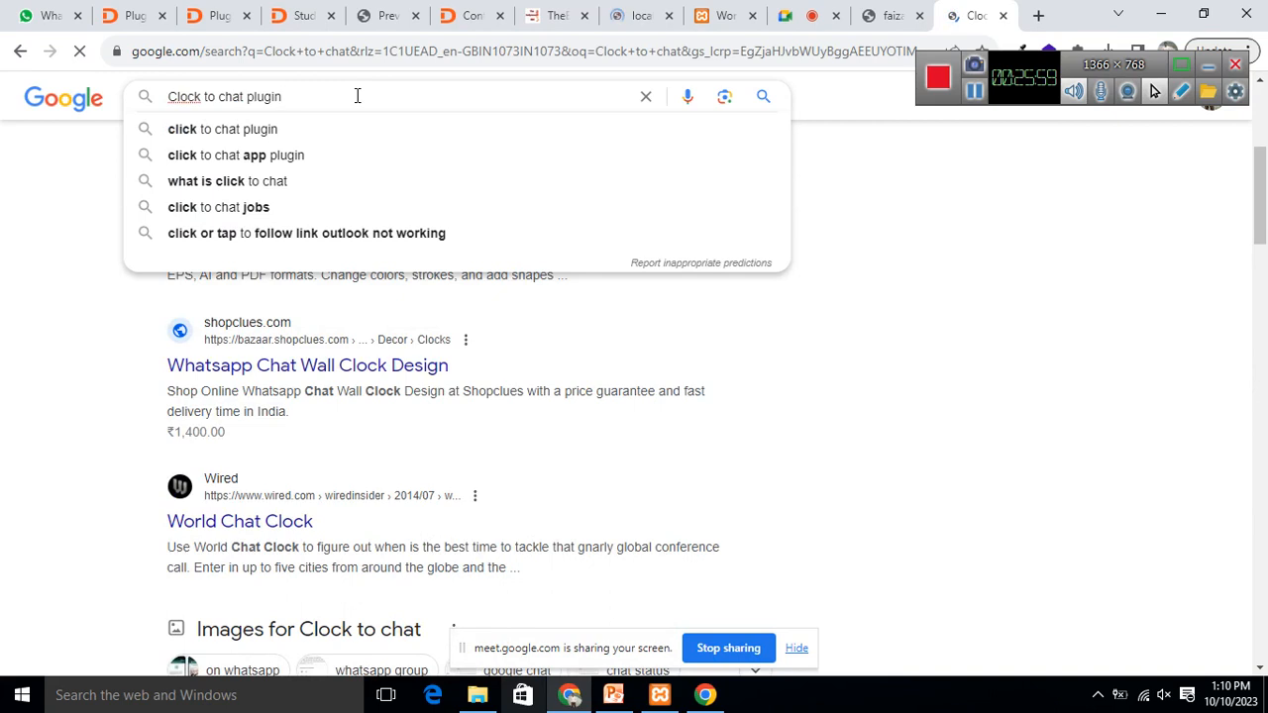
pyautogui.press('Return')
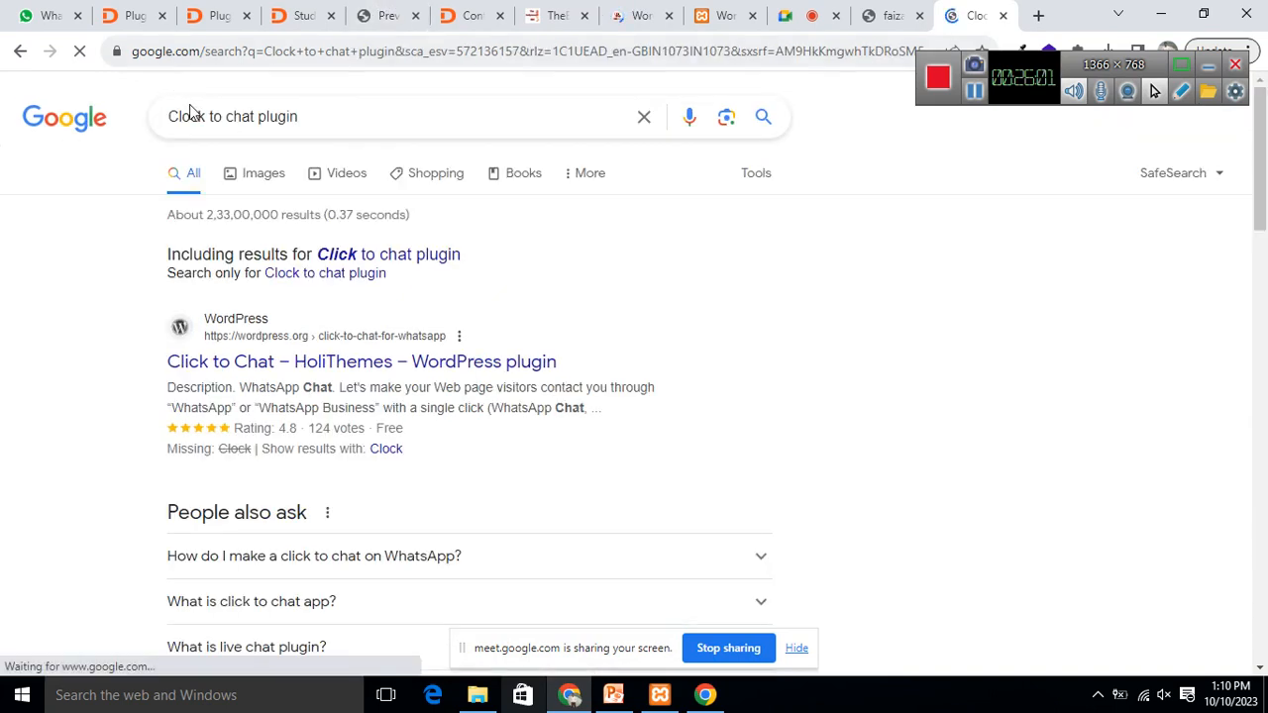
pyautogui.click(191, 116)
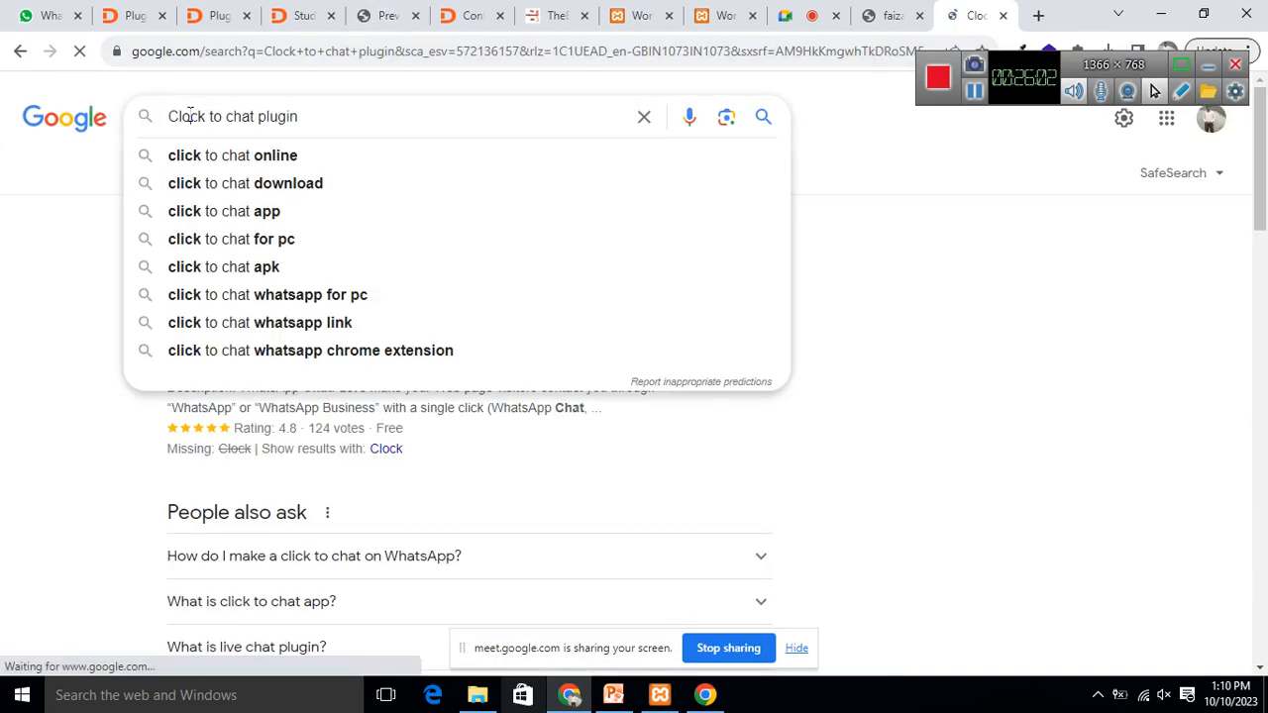
pyautogui.press('BackSpace')
pyautogui.write('i')
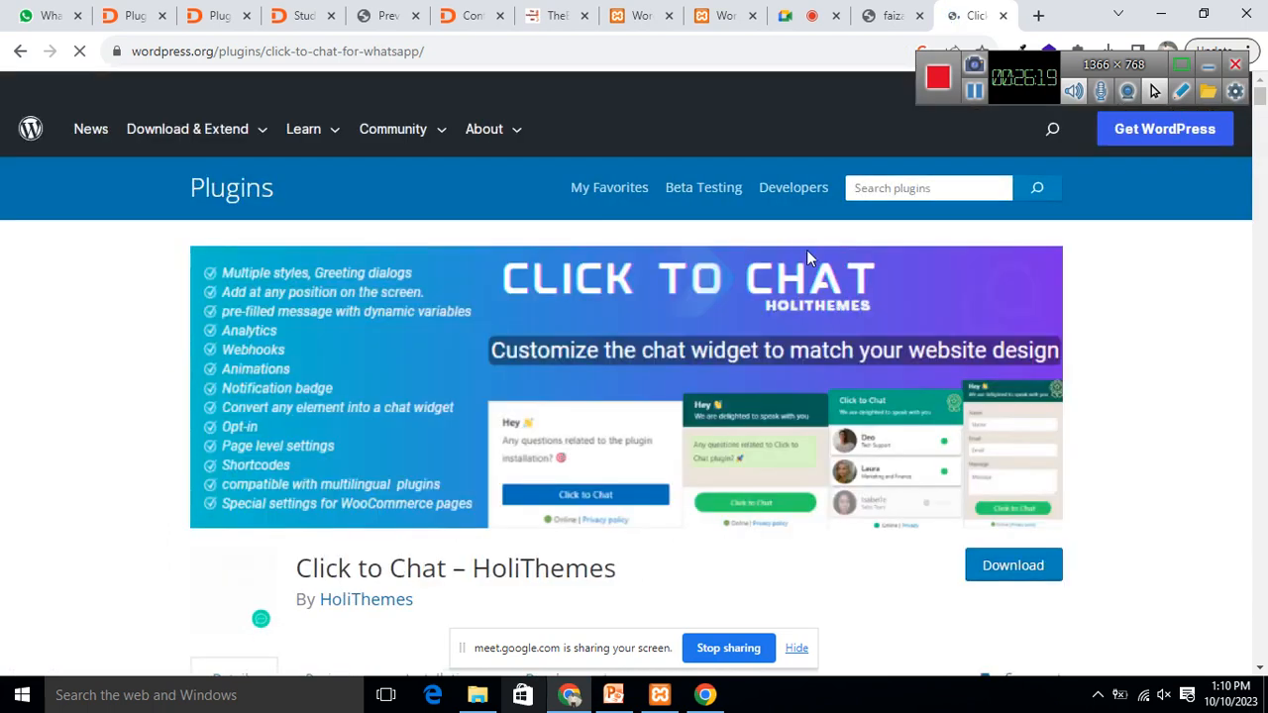
pyautogui.scroll(-6, 810, 401)
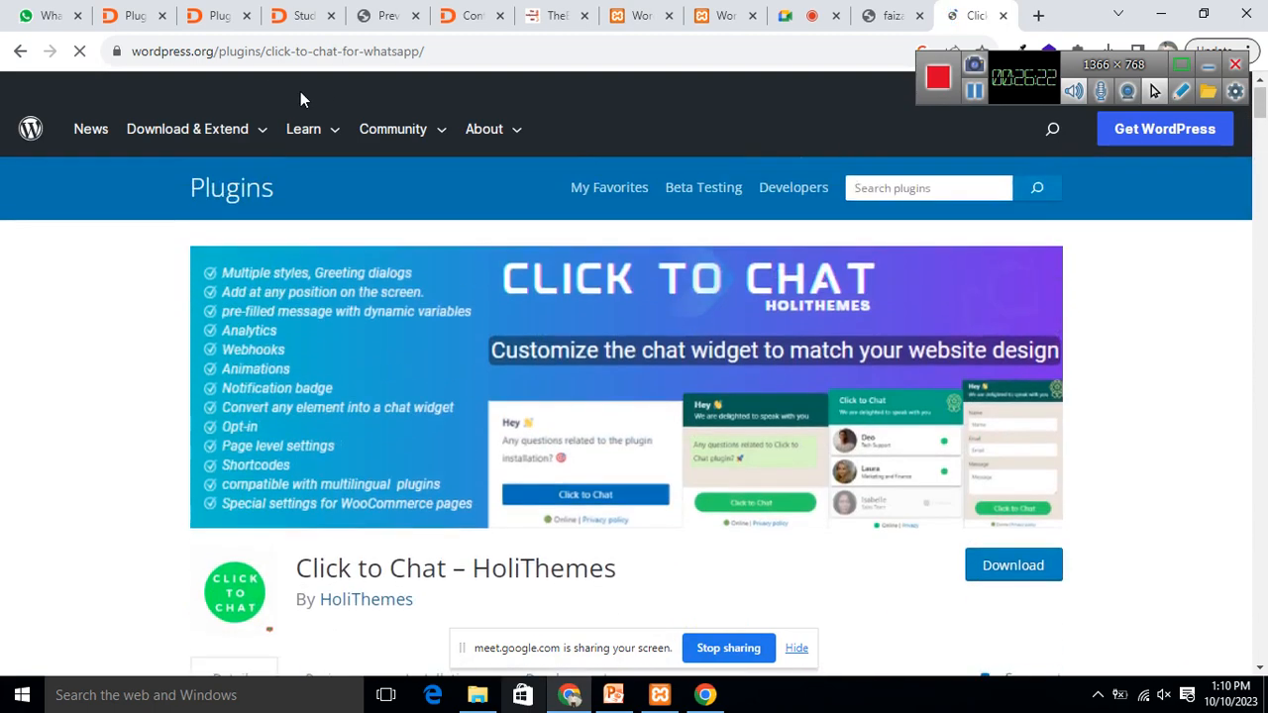
pyautogui.click(215, 15)
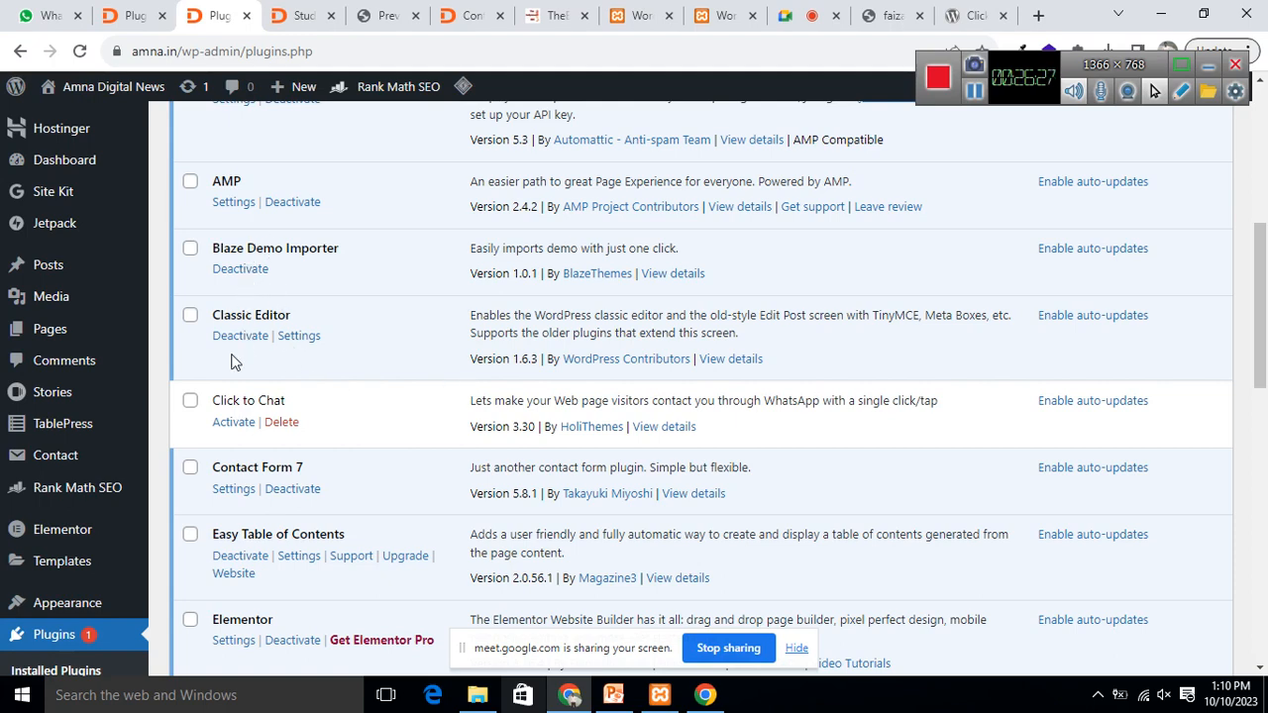
# Step: Activate the Click to Chat plugin in the Installed Plugins list
pyautogui.scroll(2, 245, 297)
pyautogui.scroll(-2, 327, 366)
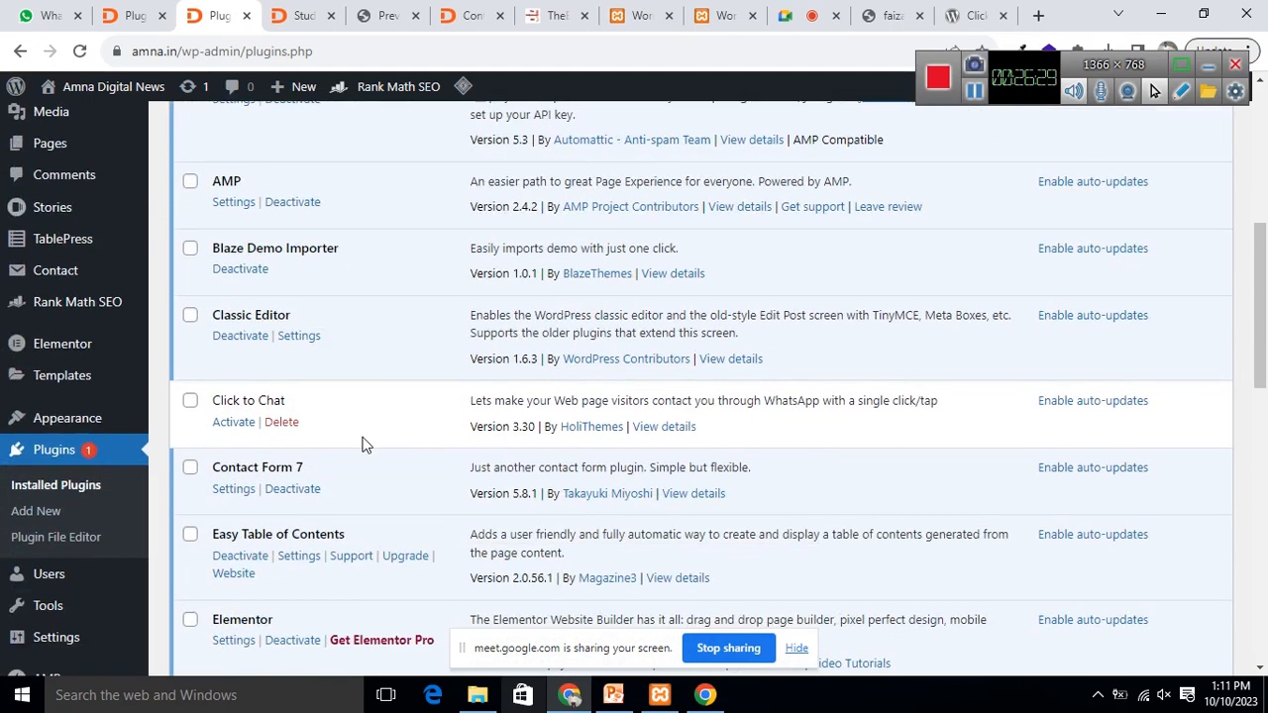
pyautogui.click(232, 423)
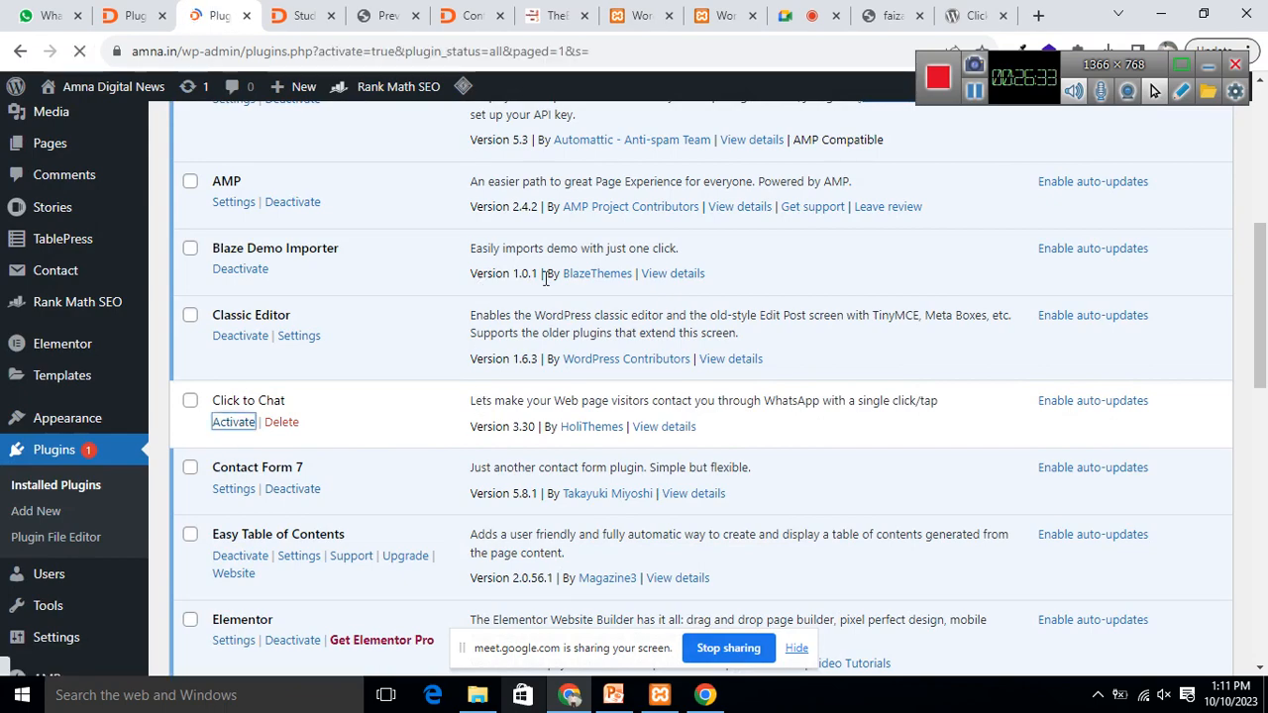
# Step: Open Click to Chat's Settings and browse down to the Style 1–4 button styles
pyautogui.scroll(-4, 662, 362)
pyautogui.scroll(-3, 663, 356)
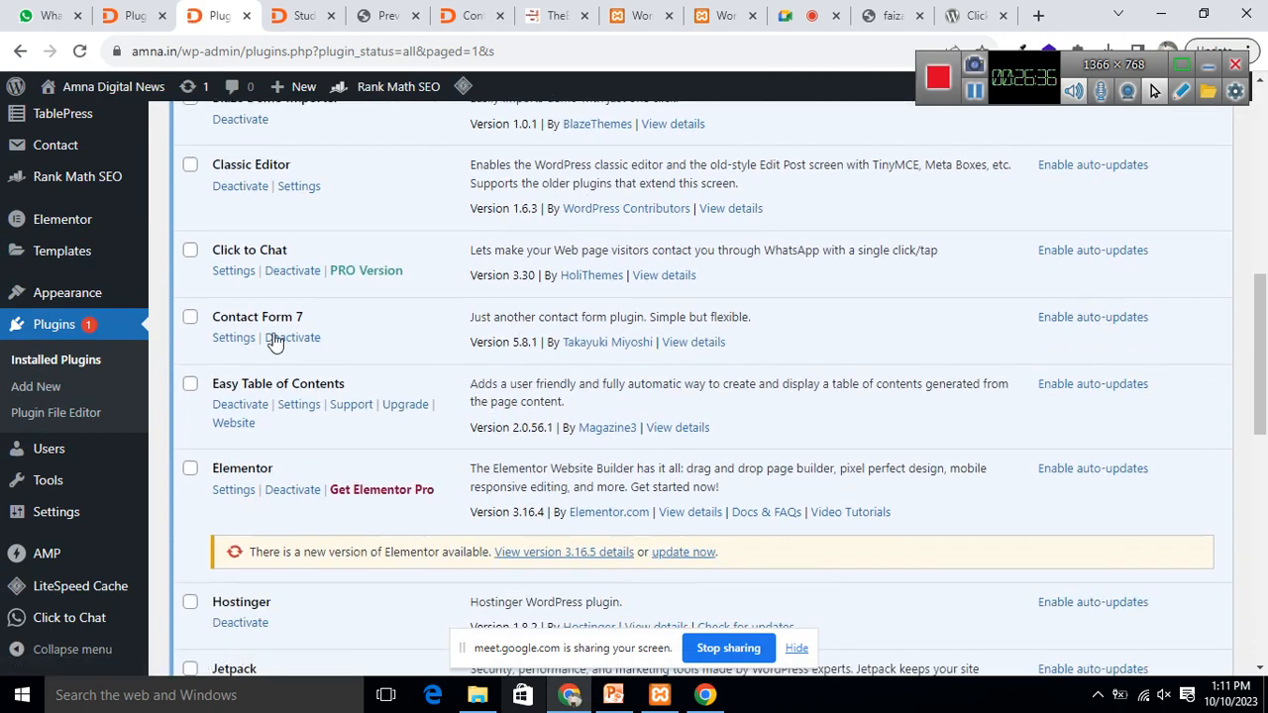
pyautogui.click(231, 273)
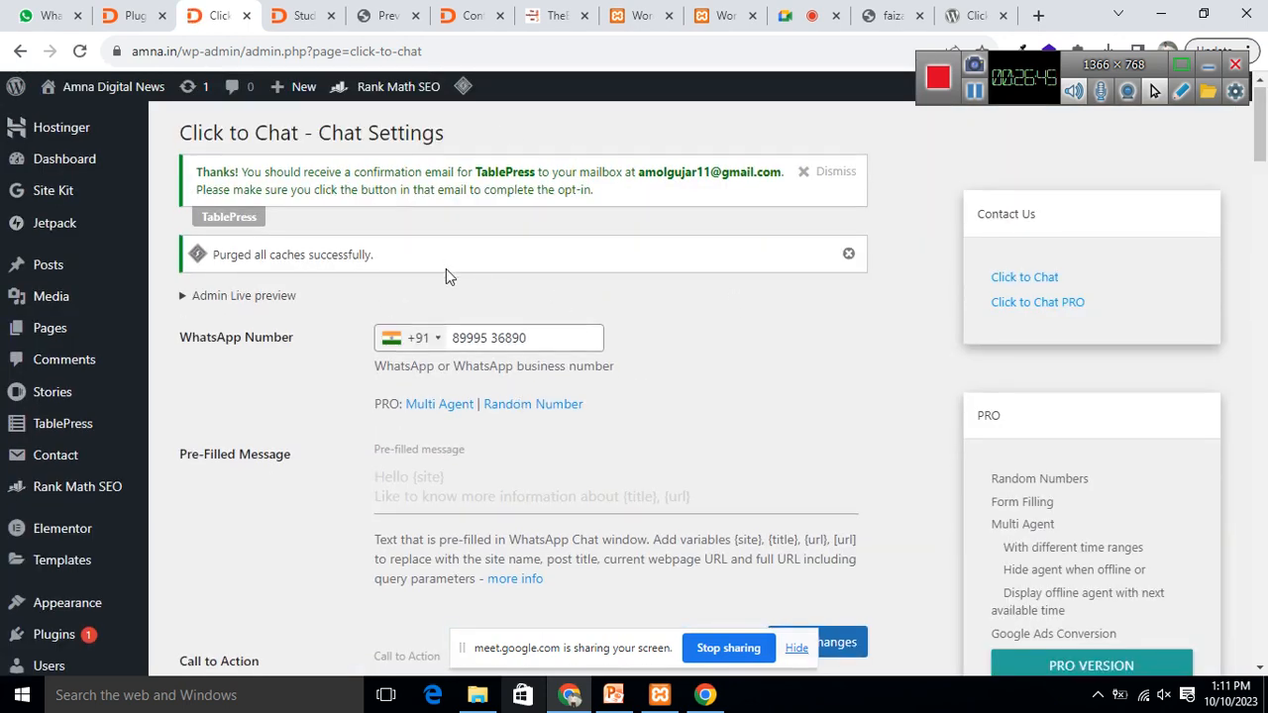
pyautogui.scroll(-5, 455, 268)
pyautogui.scroll(-2, 472, 259)
pyautogui.scroll(4, 326, 396)
pyautogui.scroll(-5, 277, 376)
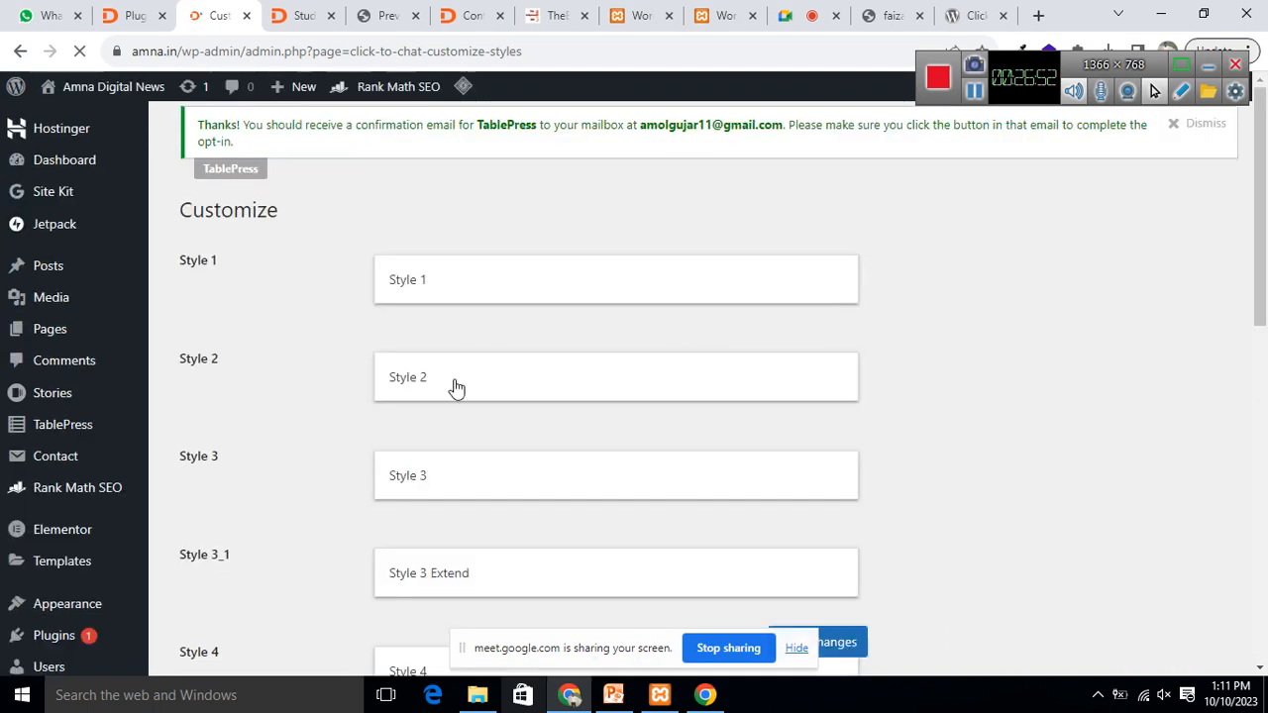
# Step: Expand the Style 2 customization panel on the Customize page
pyautogui.scroll(-2, 44, 533)
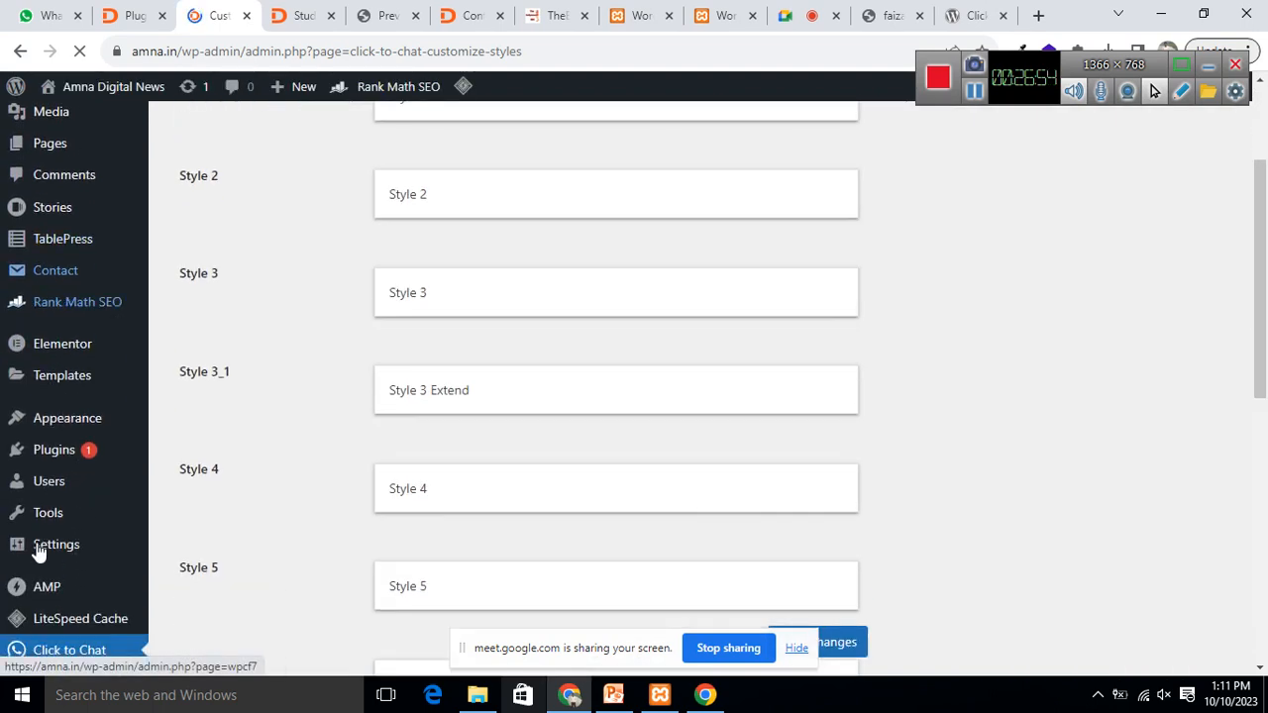
pyautogui.scroll(-2, 84, 505)
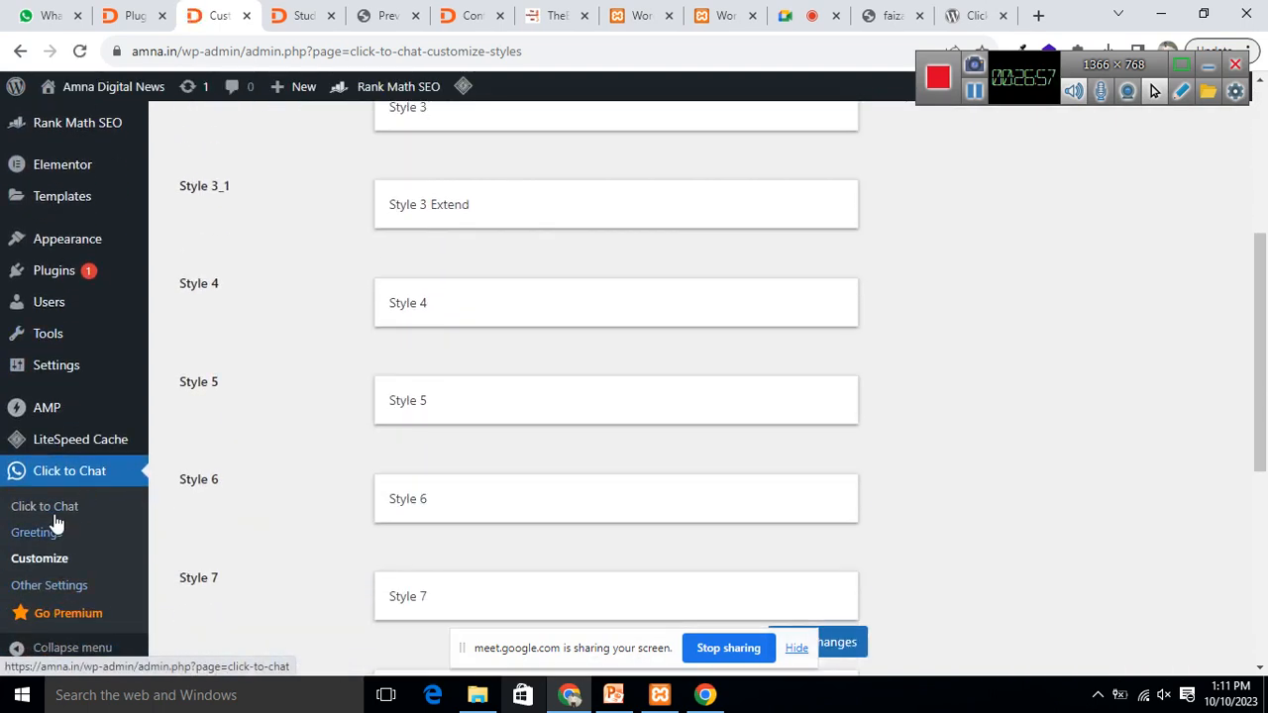
pyautogui.scroll(4, 429, 461)
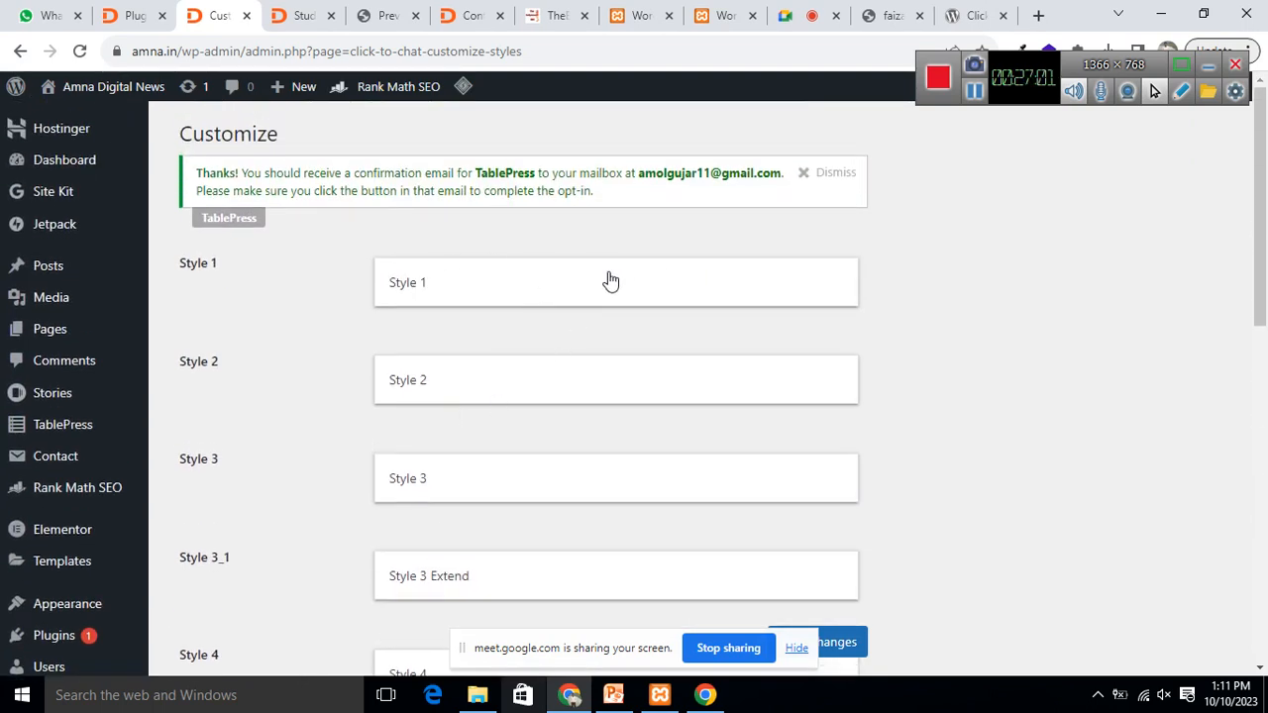
pyautogui.scroll(-2, 693, 297)
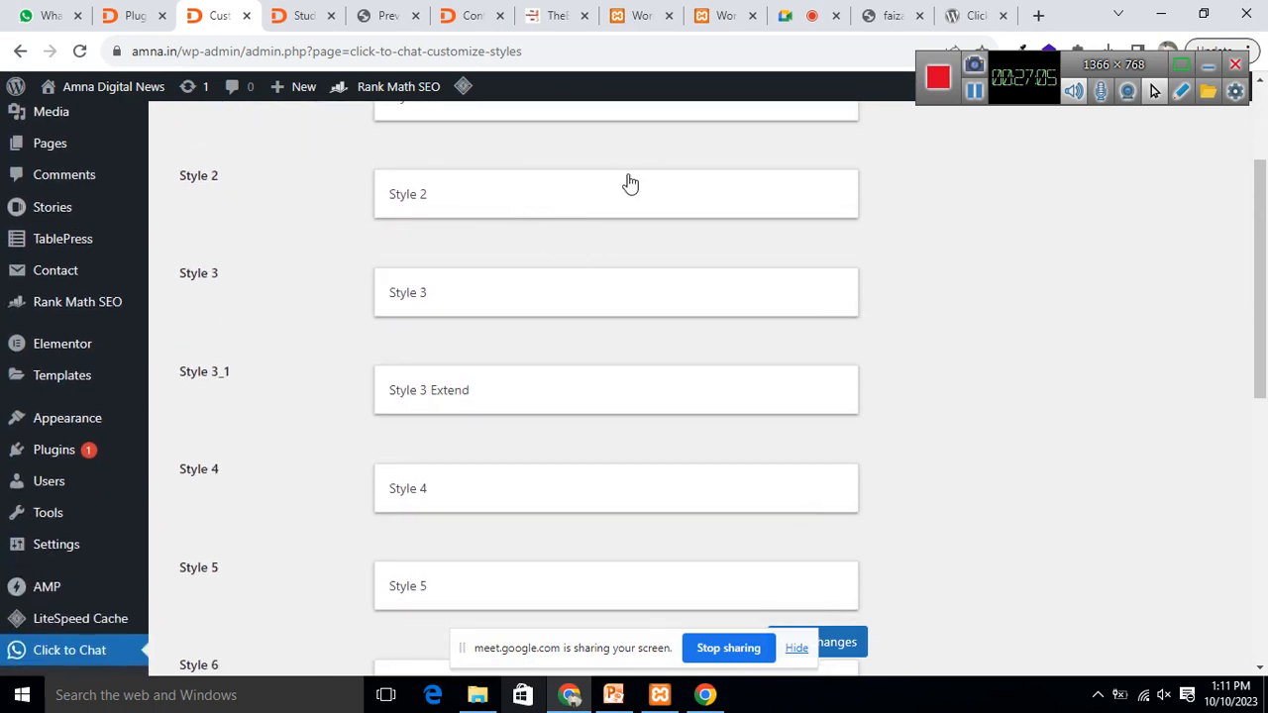
pyautogui.click(471, 199)
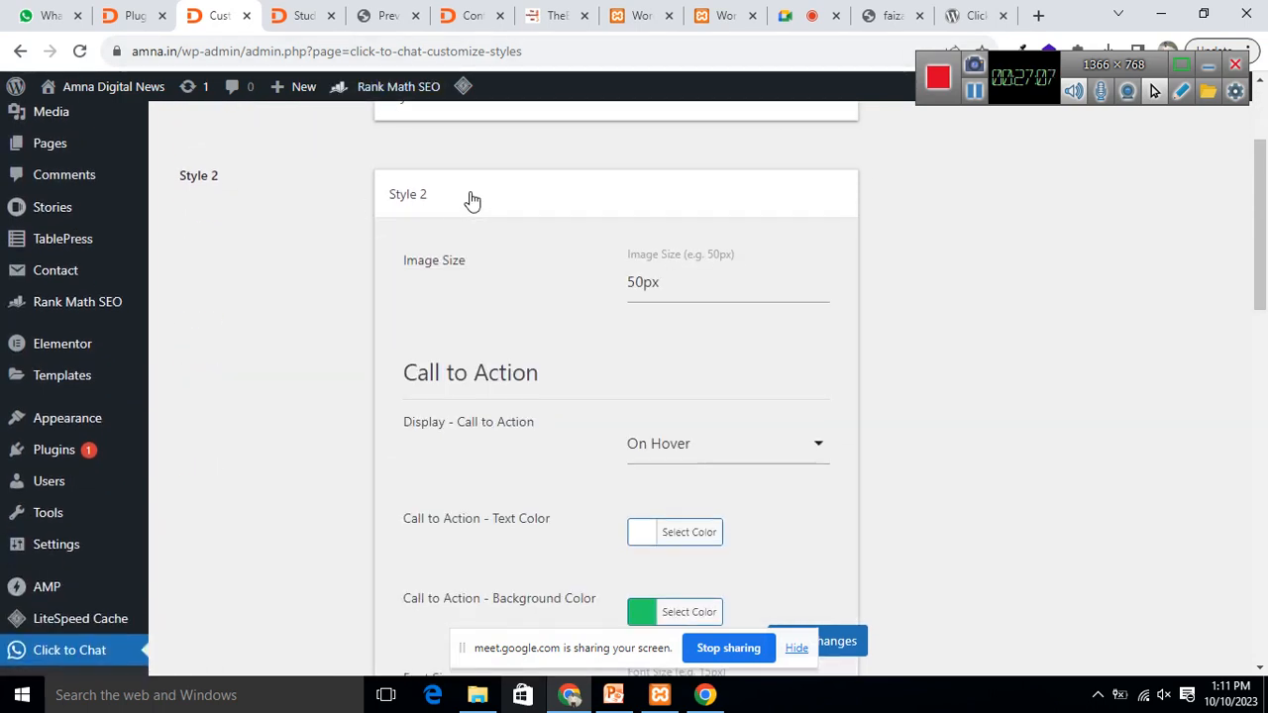
# Step: Save Style 2 settings with a 50px image and On Hover call to action
pyautogui.scroll(-1, 797, 334)
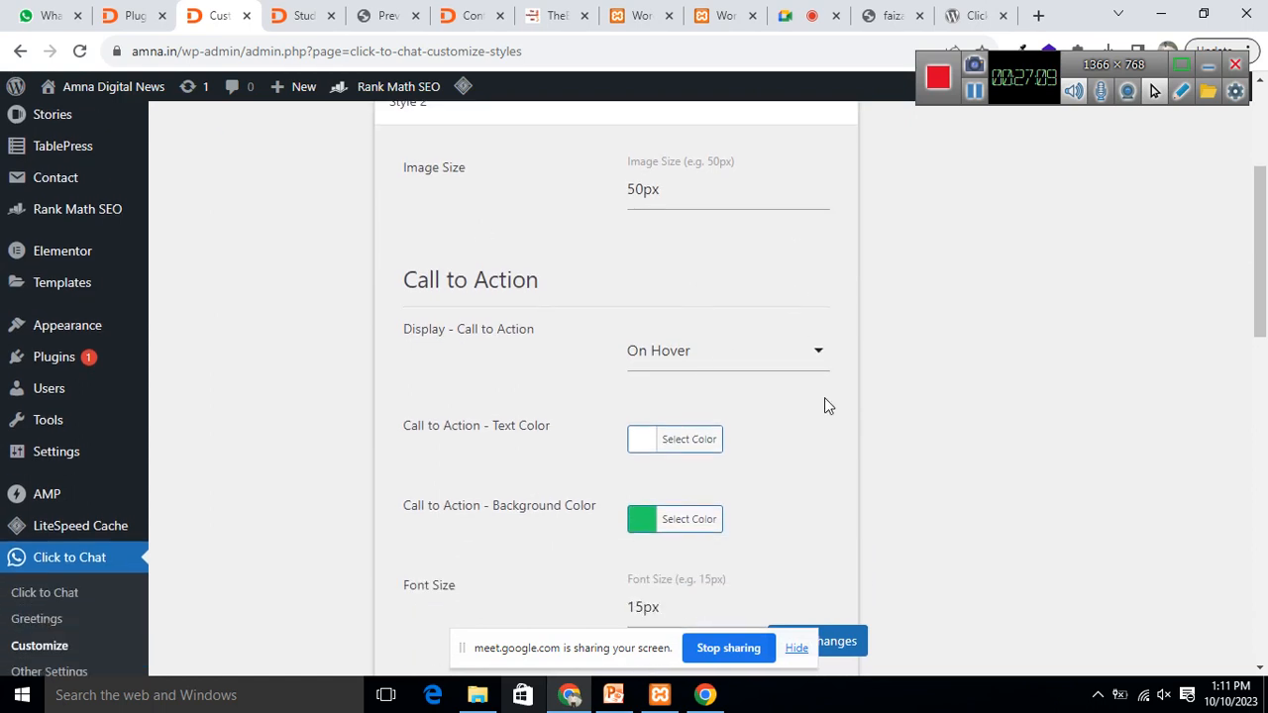
pyautogui.scroll(-10, 812, 345)
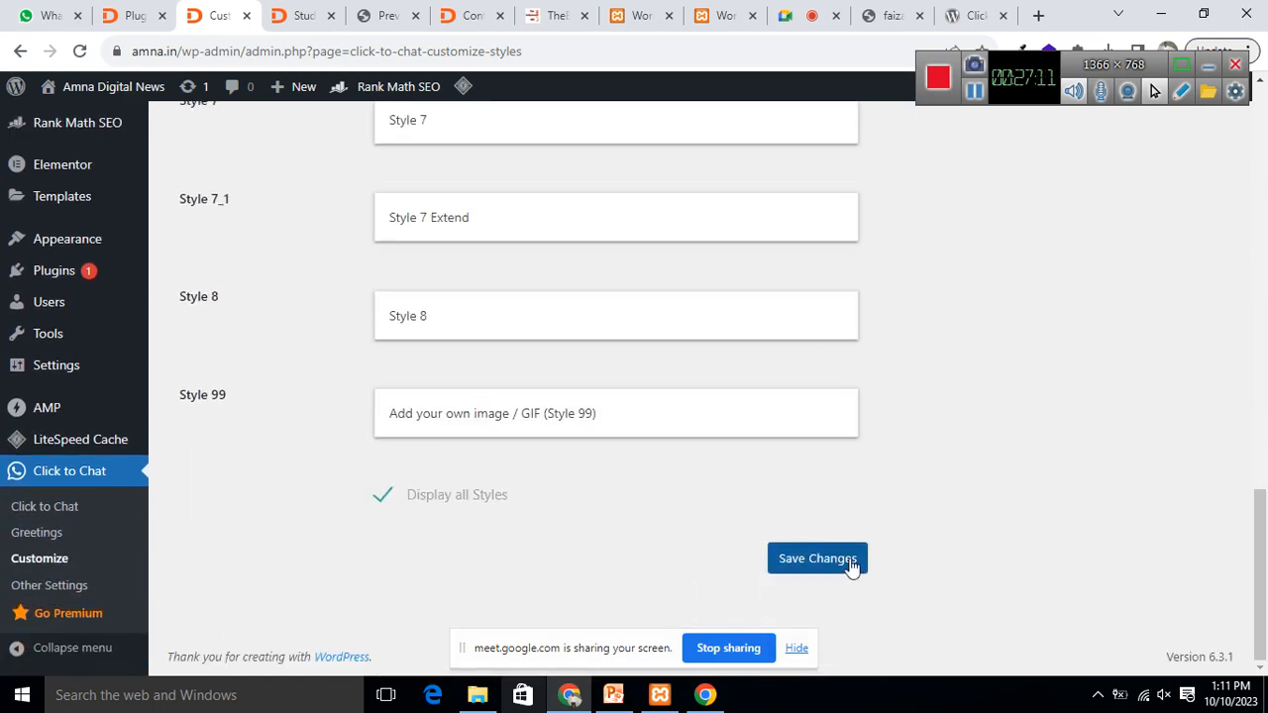
pyautogui.click(848, 561)
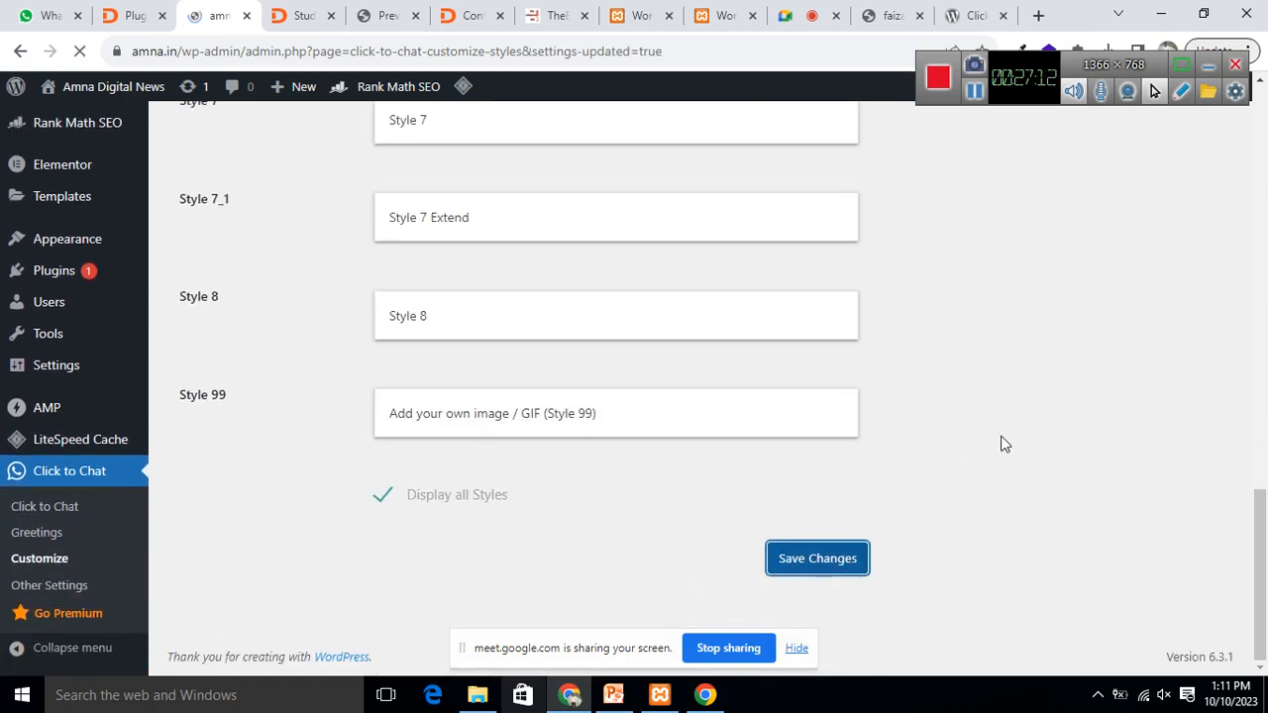
pyautogui.scroll(15, 502, 327)
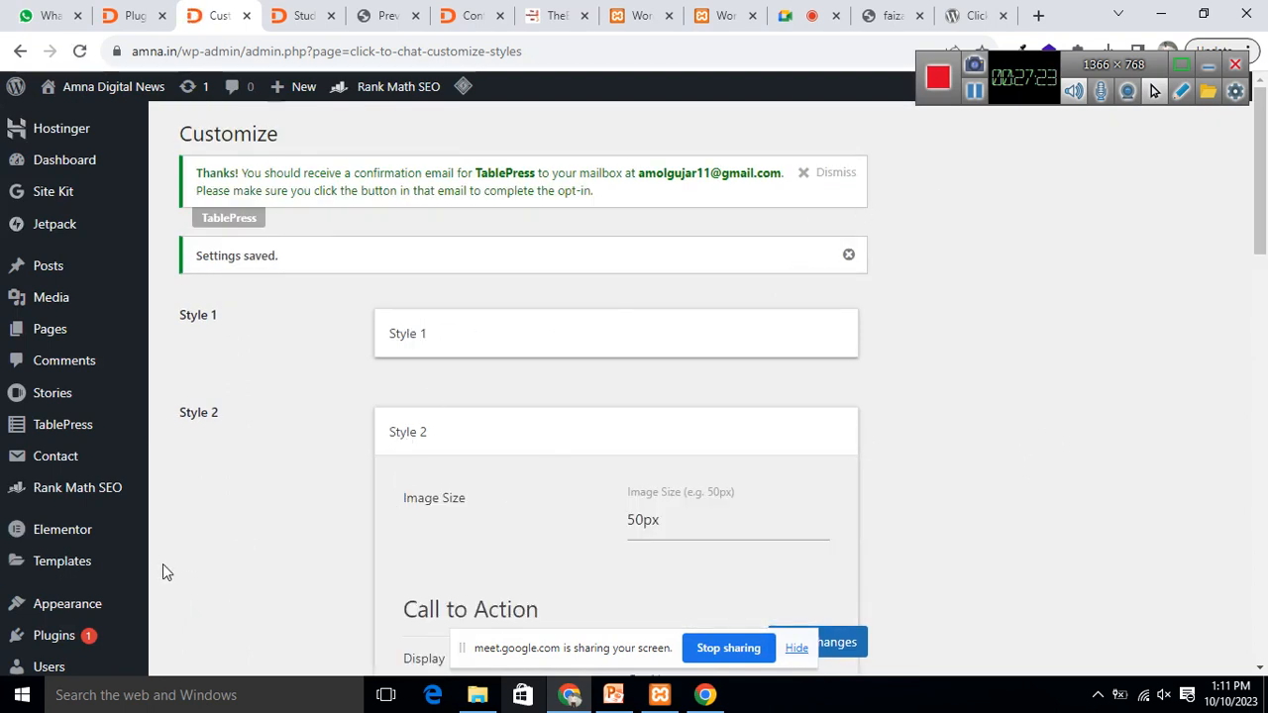
pyautogui.moveTo(58, 613)
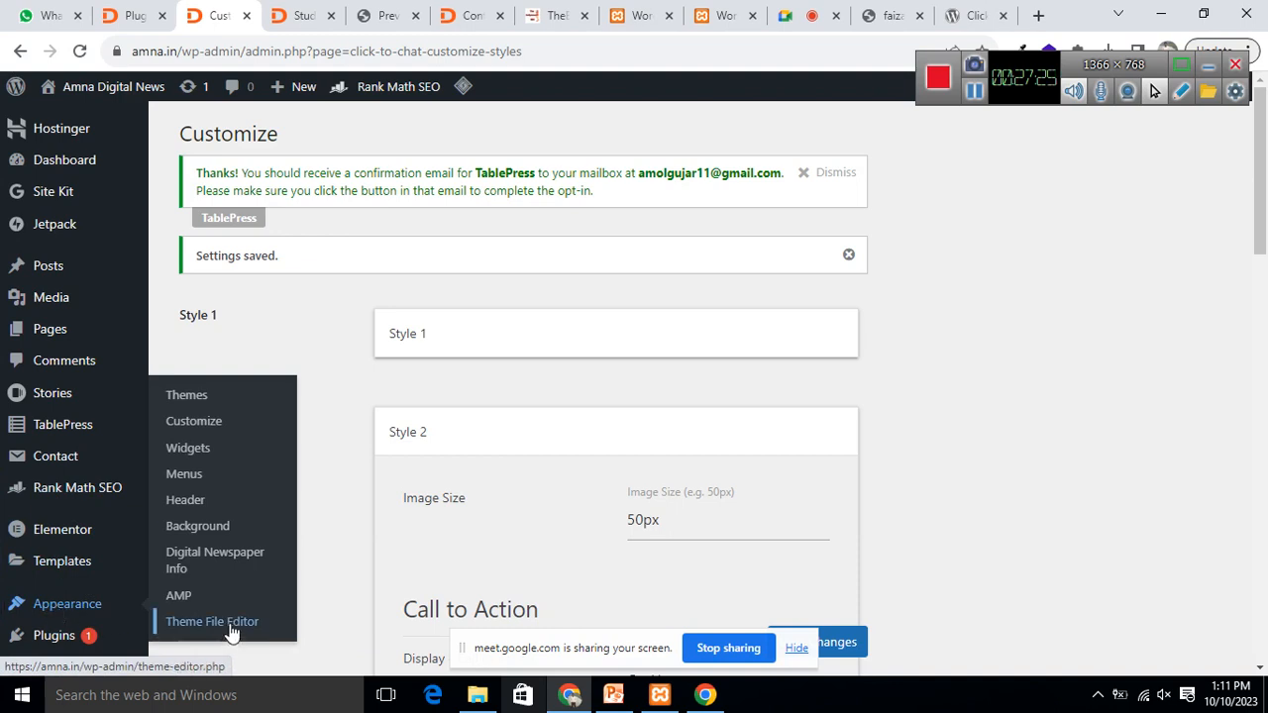
pyautogui.scroll(-3, 30, 624)
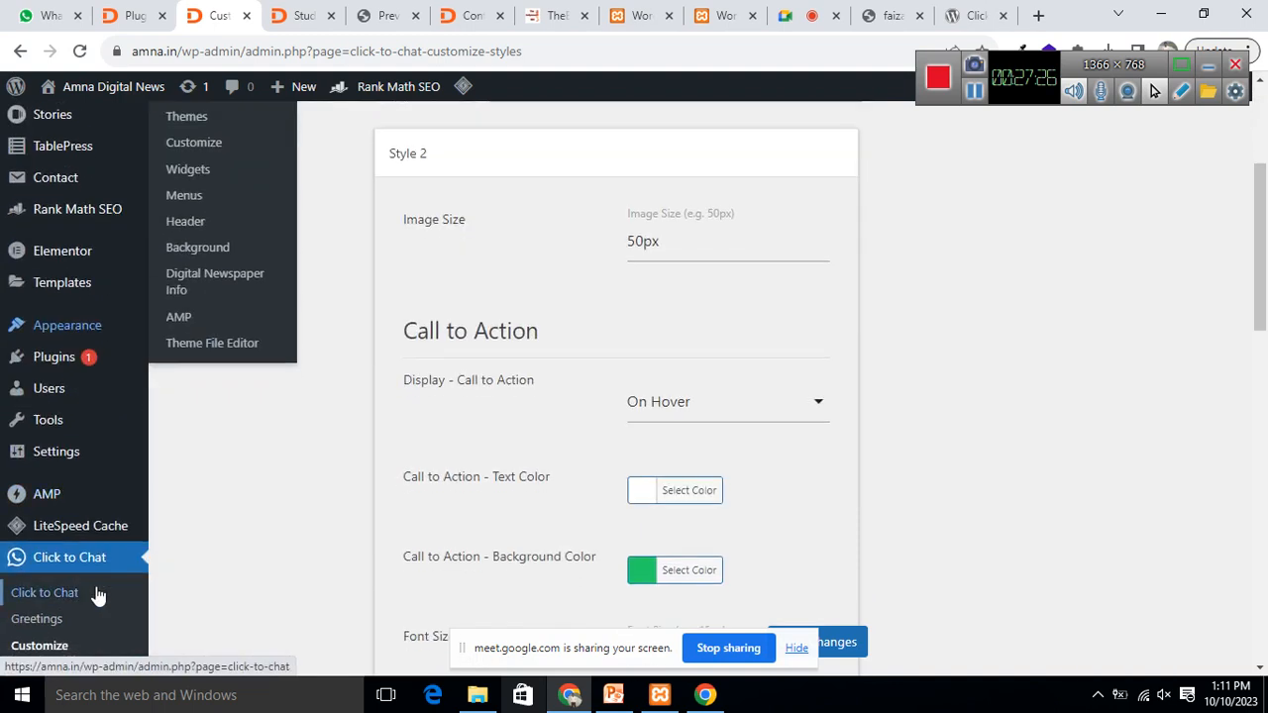
# Step: Return to the Click to Chat chat settings and select the WhatsApp number
pyautogui.click(46, 595)
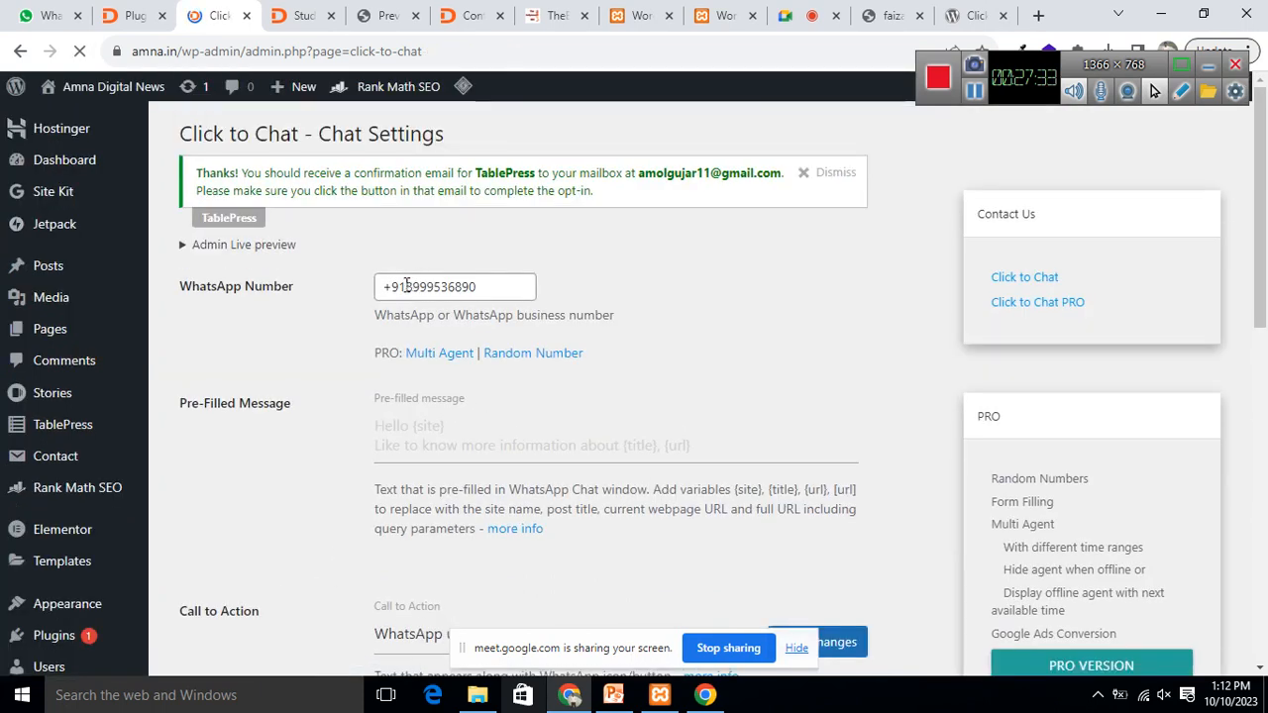
pyautogui.moveTo(452, 286); pyautogui.dragTo(542, 285)
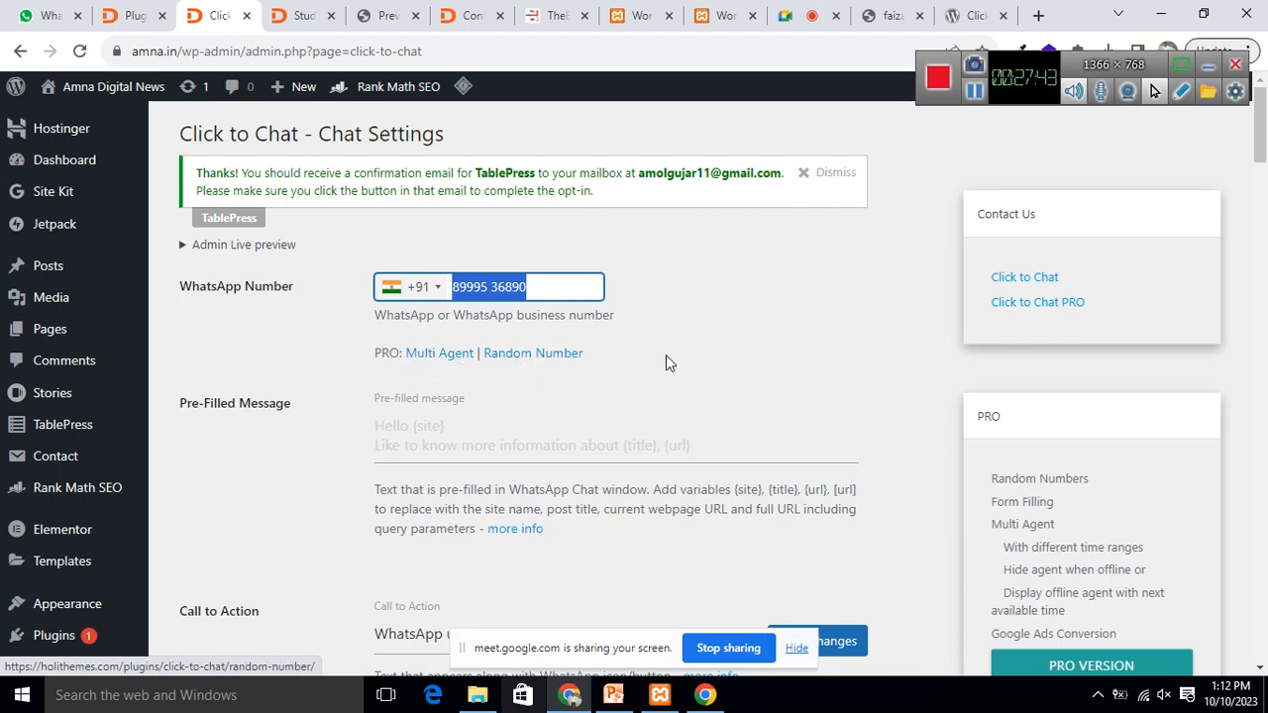
pyautogui.scroll(-3, 665, 359)
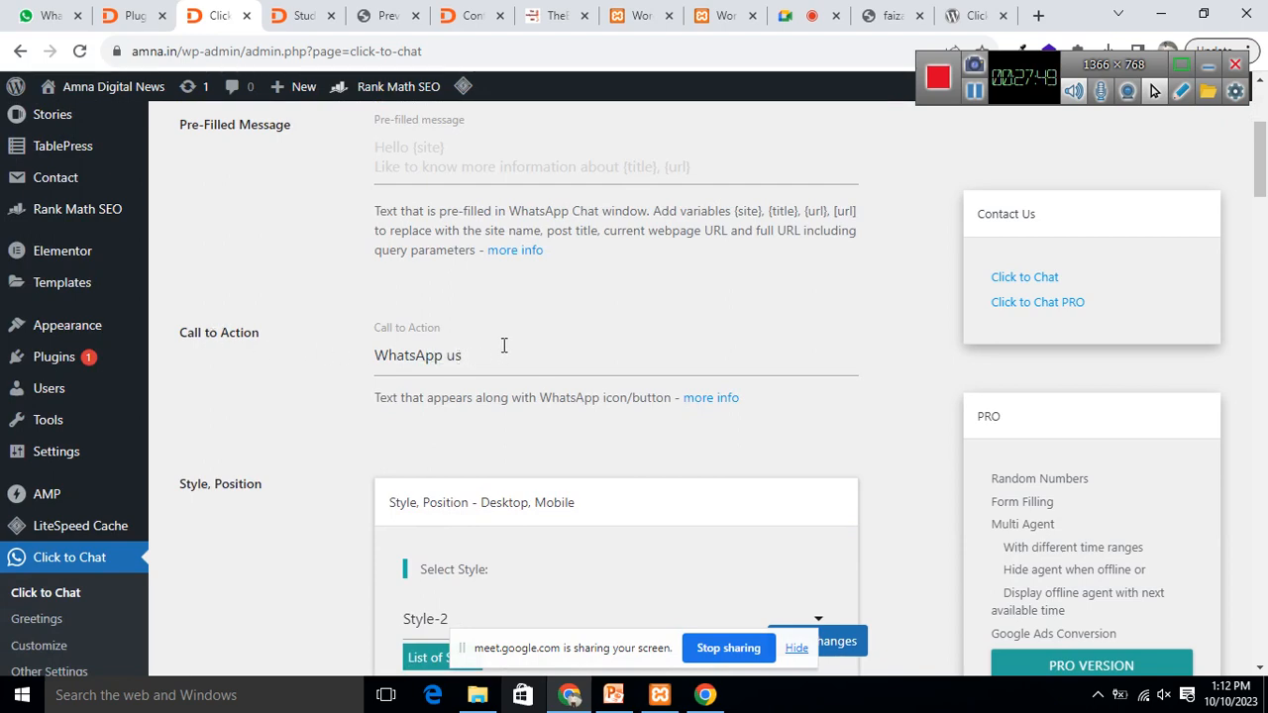
pyautogui.scroll(-3, 515, 345)
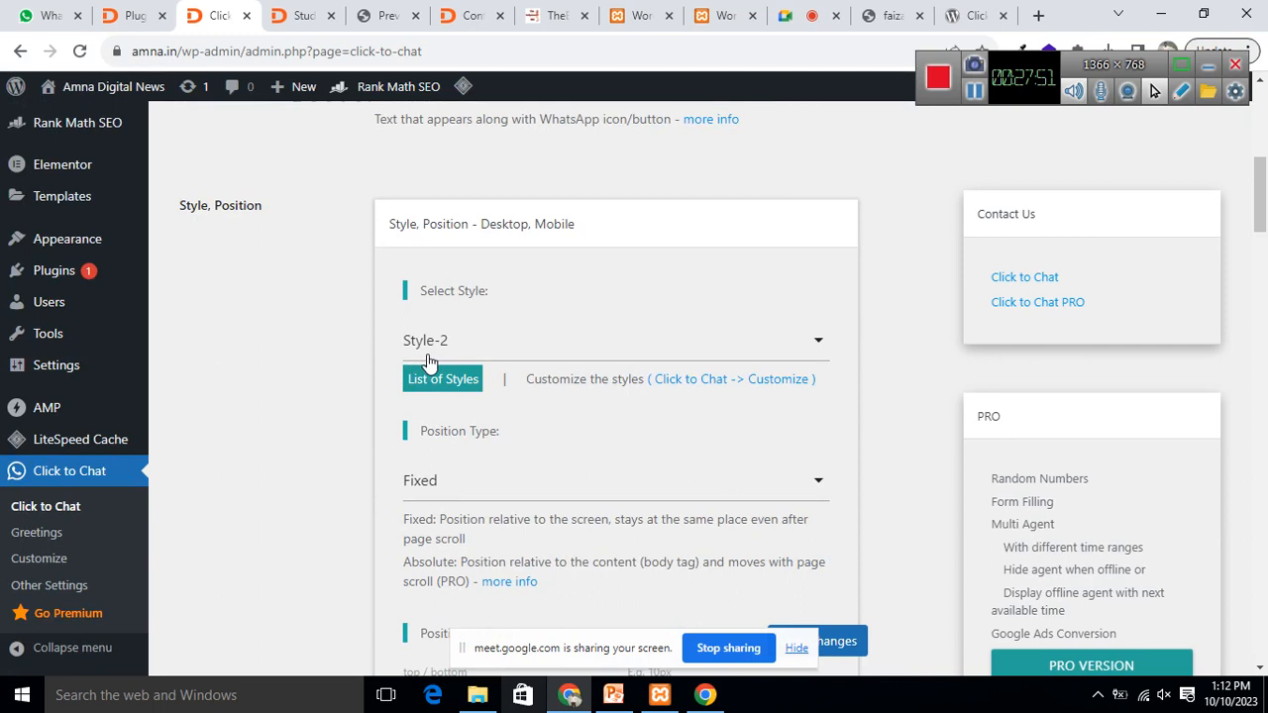
pyautogui.scroll(-3, 641, 352)
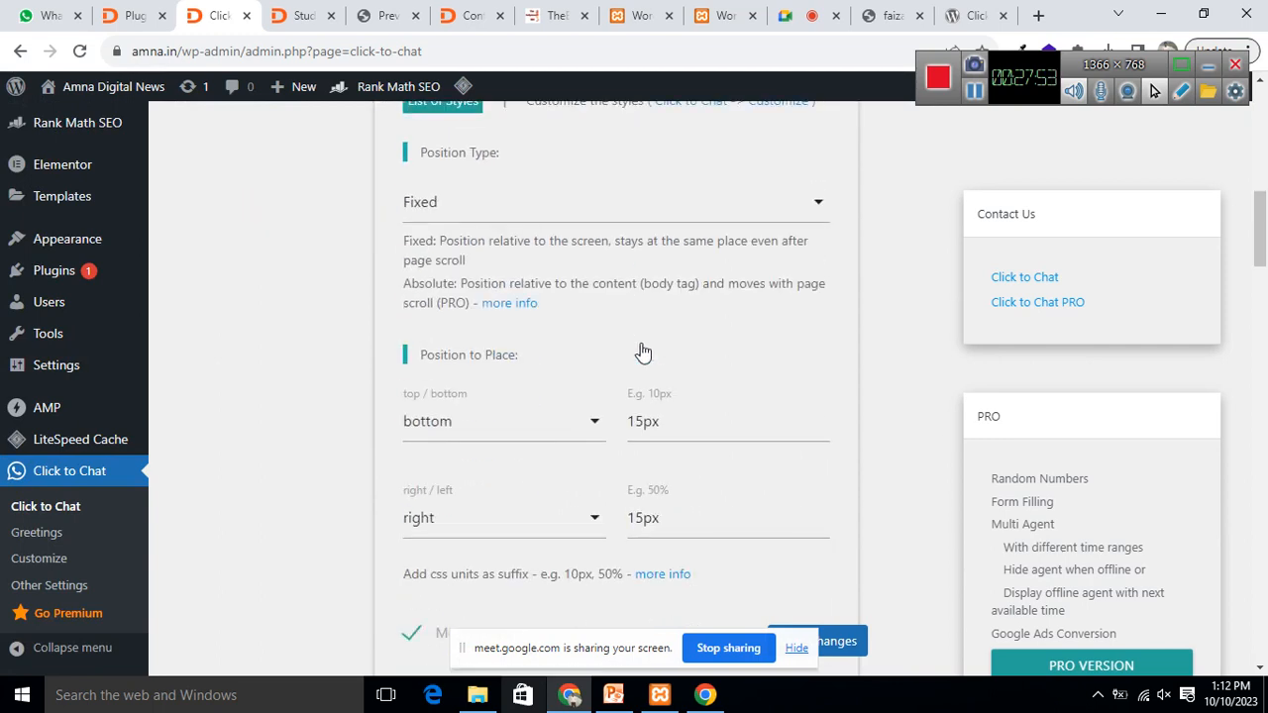
# Step: Check the Position Type choices, keeping Fixed at bottom 15px, right 15px
pyautogui.click(695, 207)
pyautogui.click(695, 206)
pyautogui.scroll(-2, 520, 290)
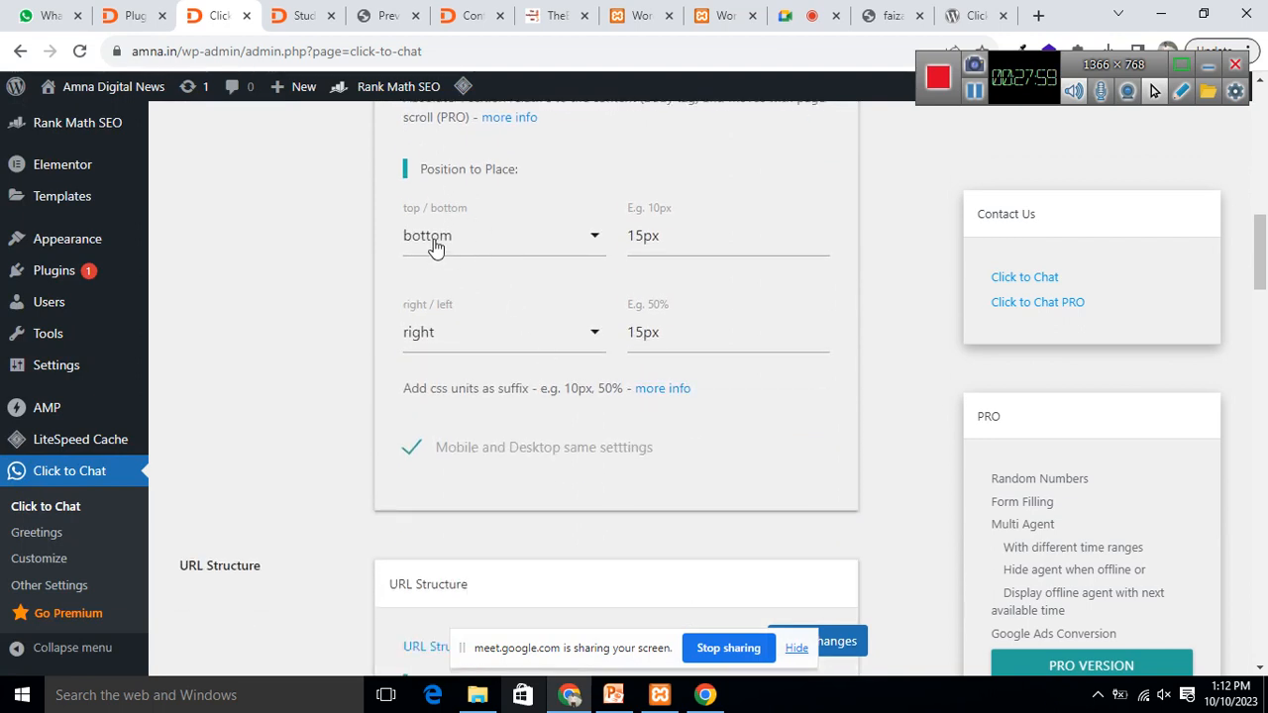
pyautogui.scroll(-4, 579, 327)
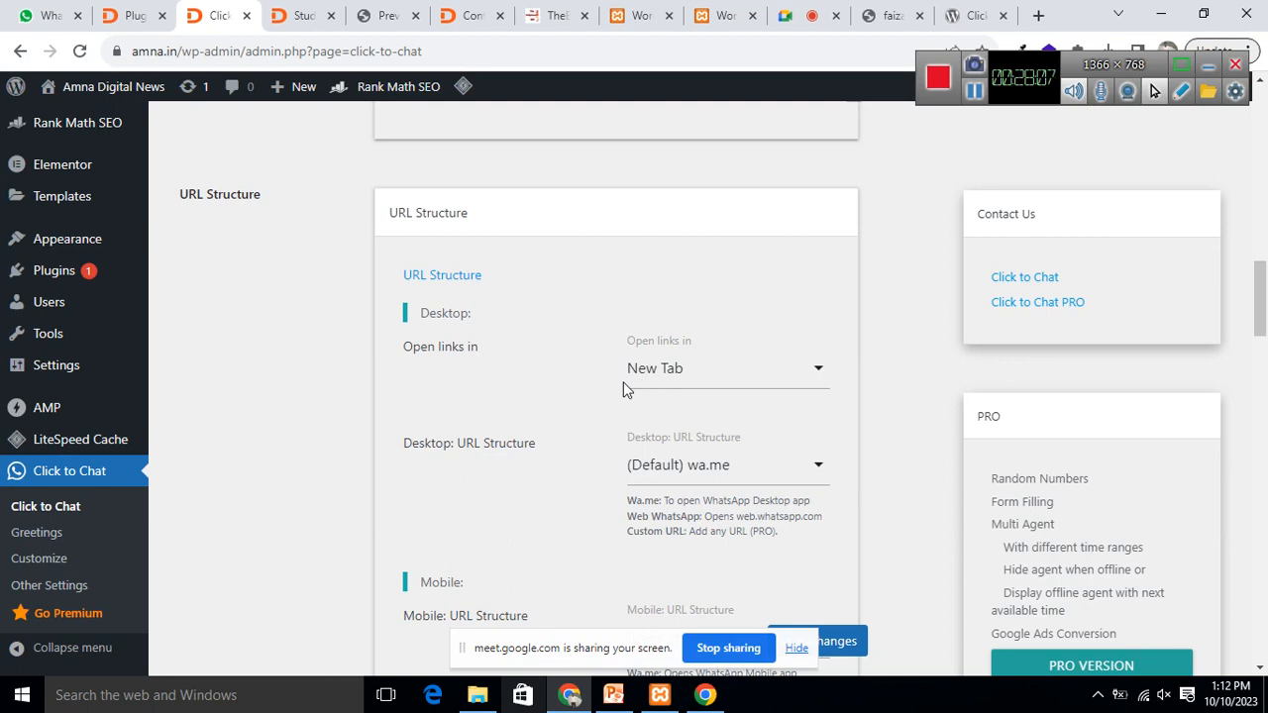
# Step: Review the link-opening options, keeping New Tab, and scroll through the remaining settings
pyautogui.click(734, 379)
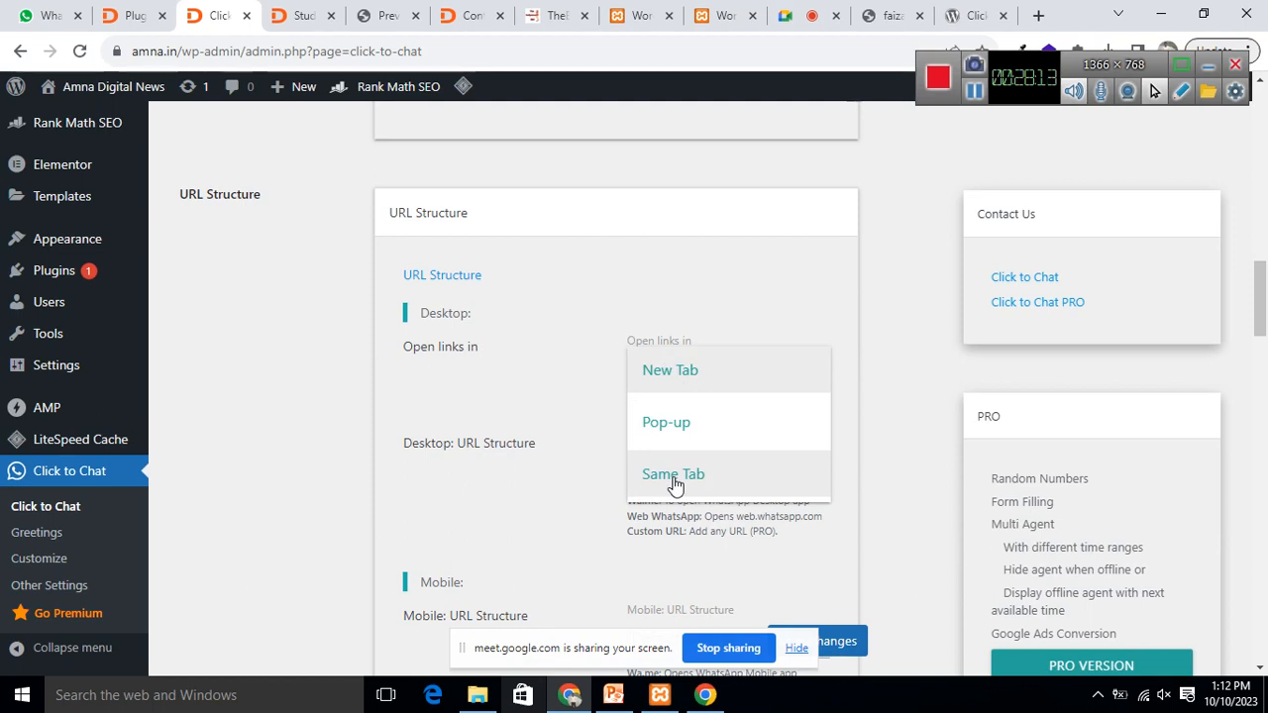
pyautogui.click(548, 376)
pyautogui.scroll(-3, 674, 367)
pyautogui.scroll(-1, 674, 367)
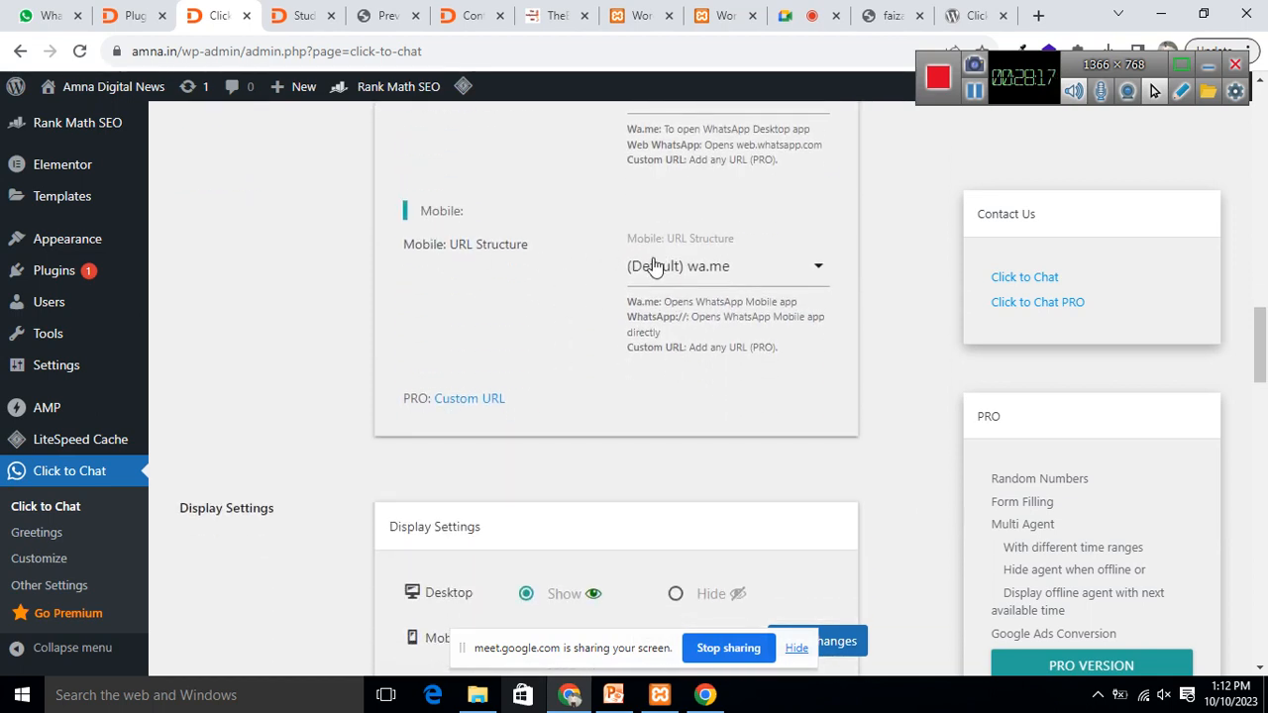
pyautogui.scroll(-3, 765, 282)
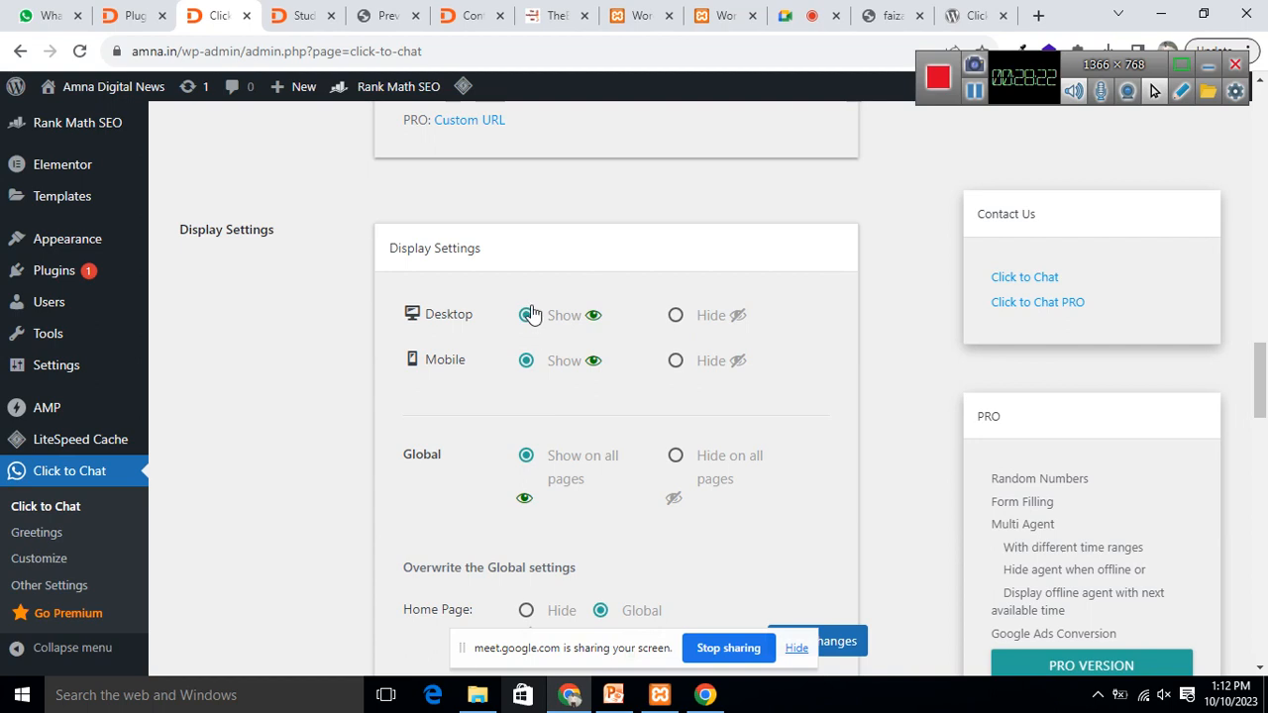
pyautogui.scroll(-3, 649, 324)
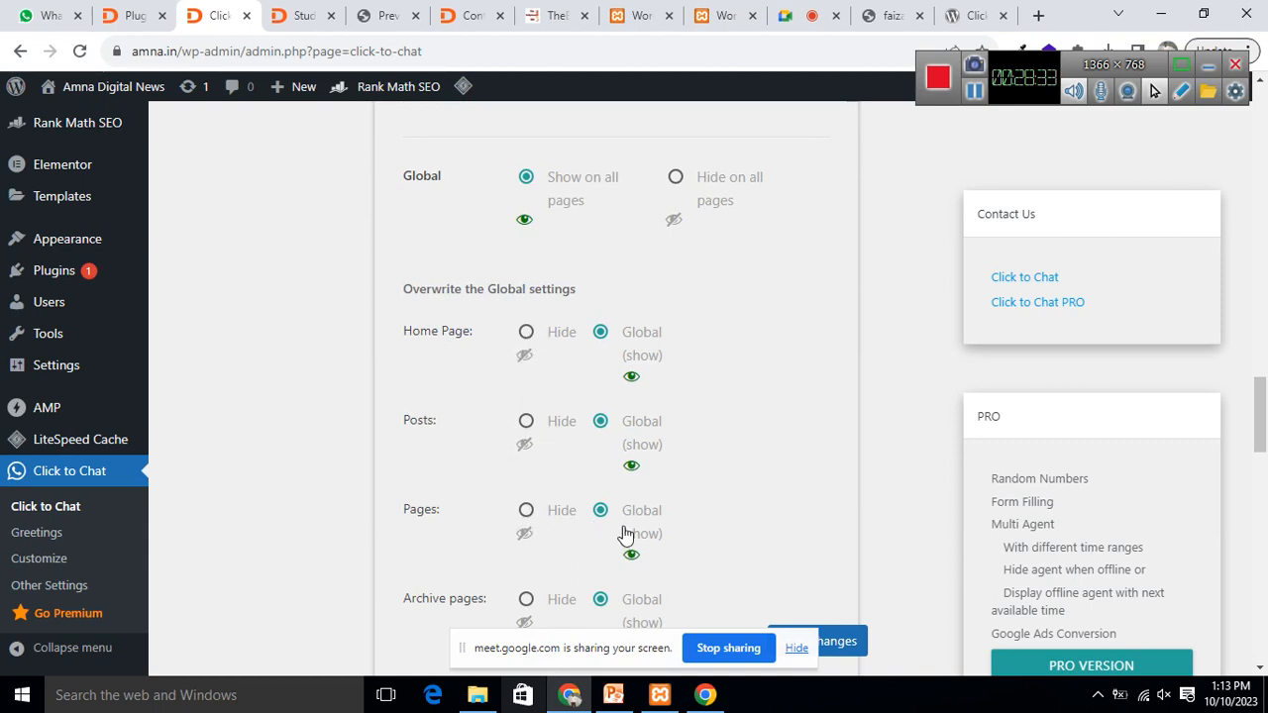
pyautogui.scroll(-2, 782, 458)
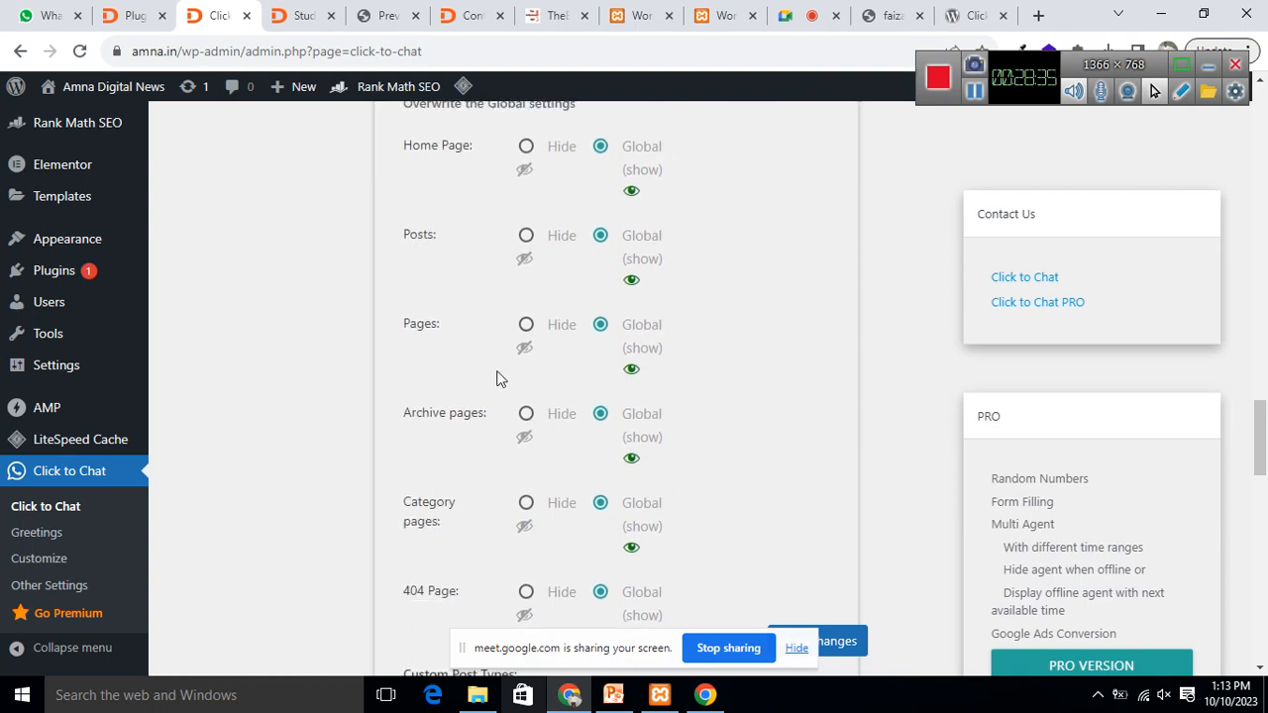
# Step: Save the Click to Chat settings and verify the bottom-right 15px position
pyautogui.scroll(-5, 499, 387)
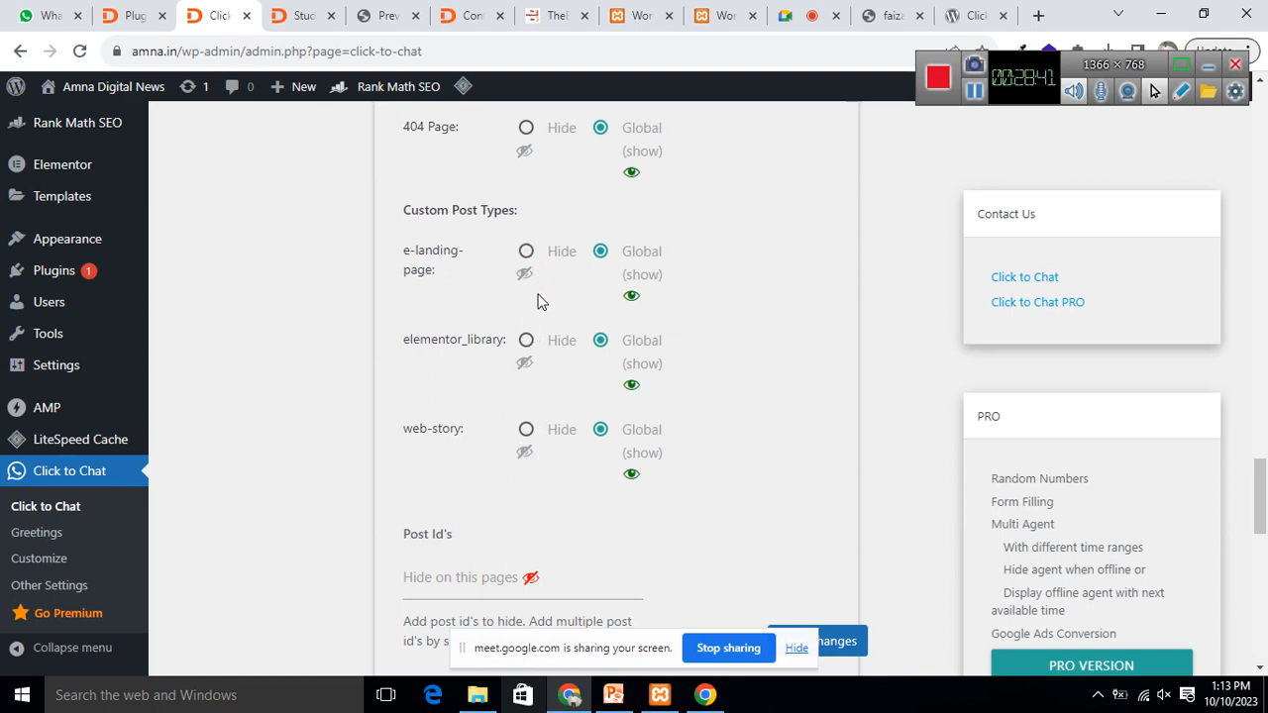
pyautogui.scroll(-9, 533, 421)
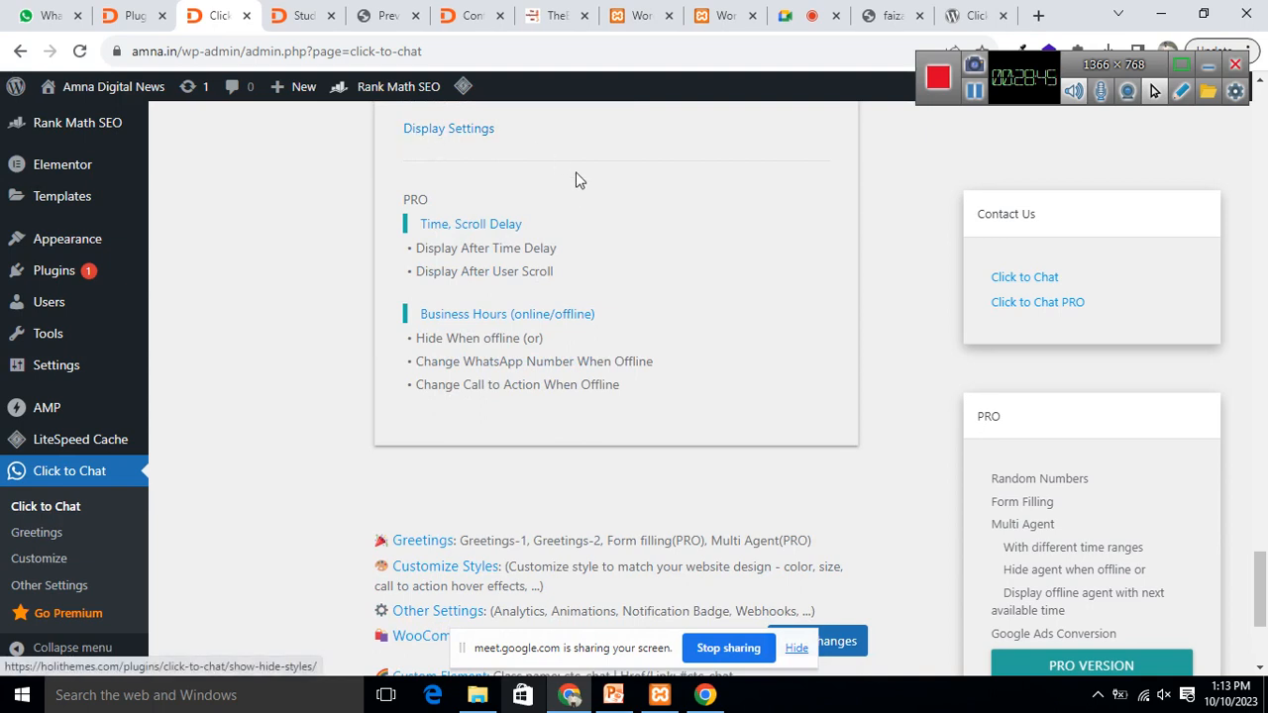
pyautogui.scroll(2, 558, 161)
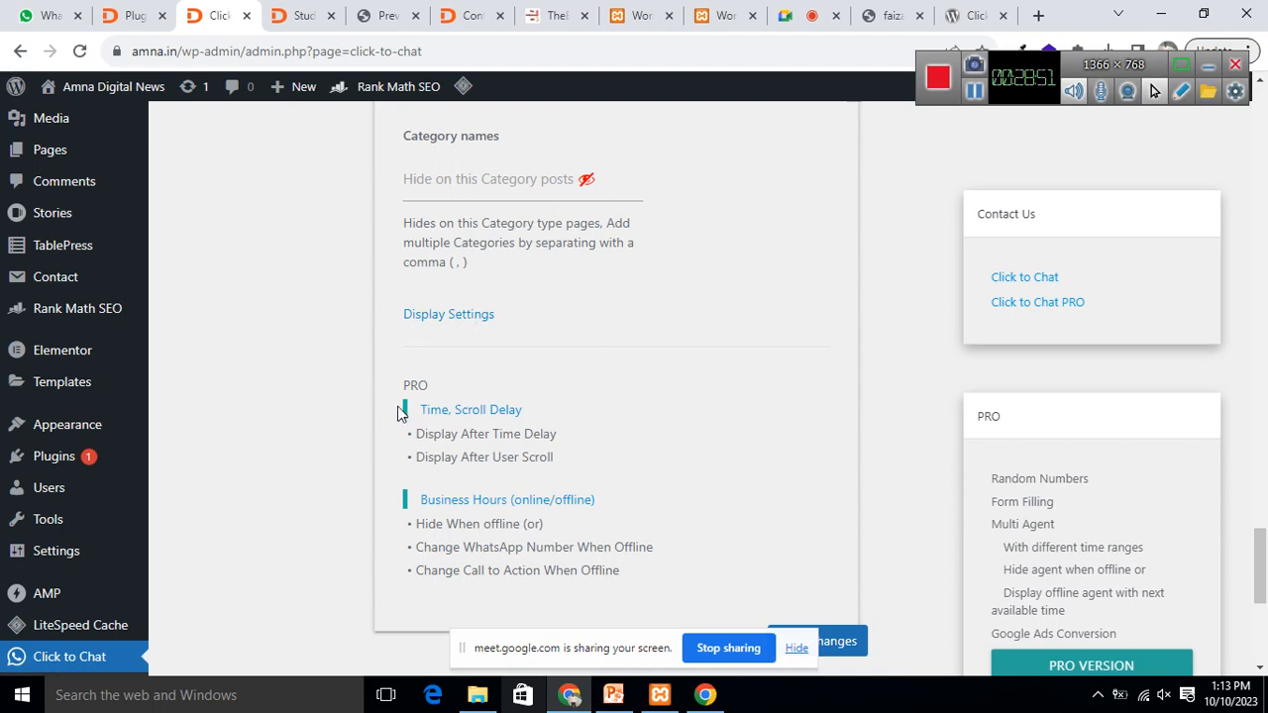
pyautogui.scroll(-4, 515, 416)
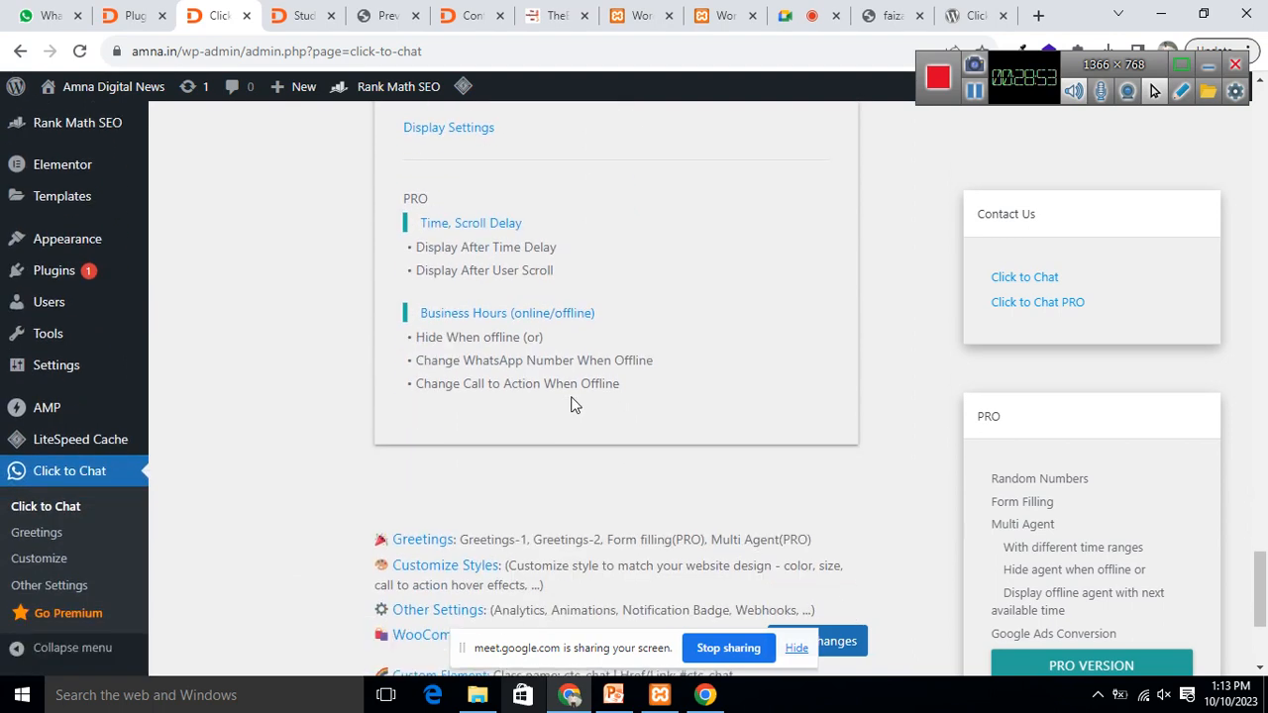
pyautogui.click(797, 552)
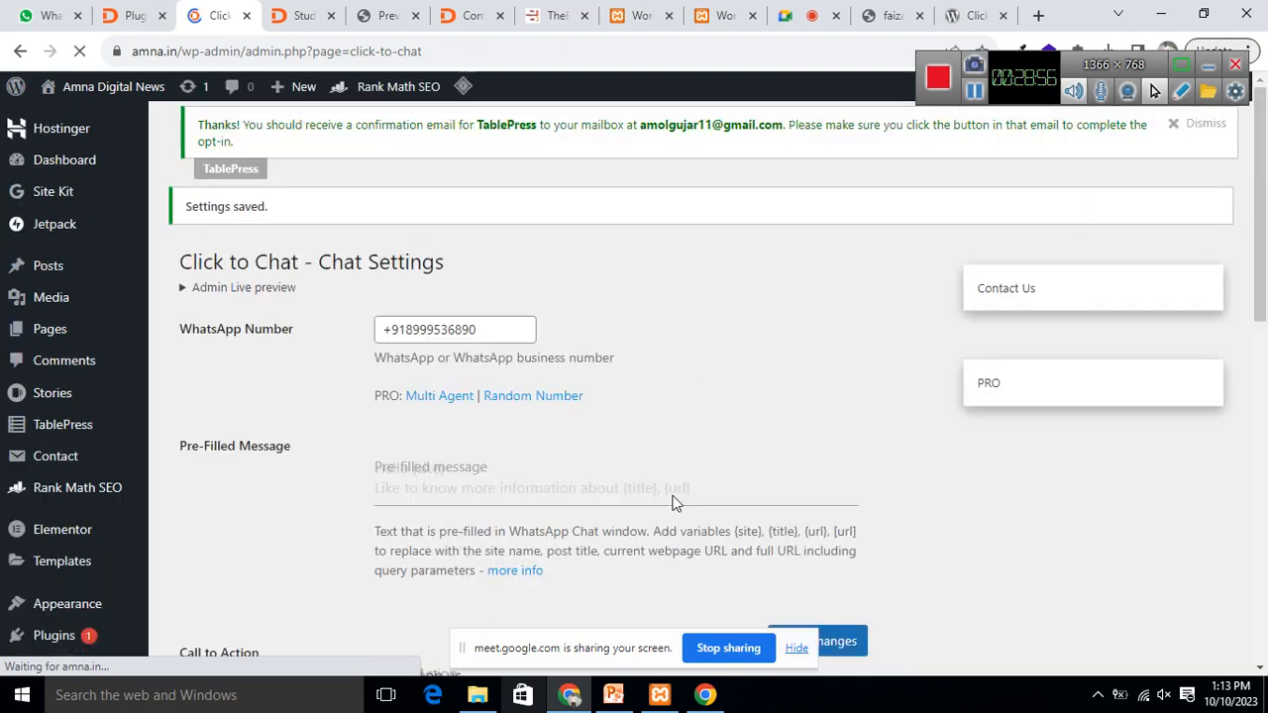
pyautogui.scroll(-5, 728, 384)
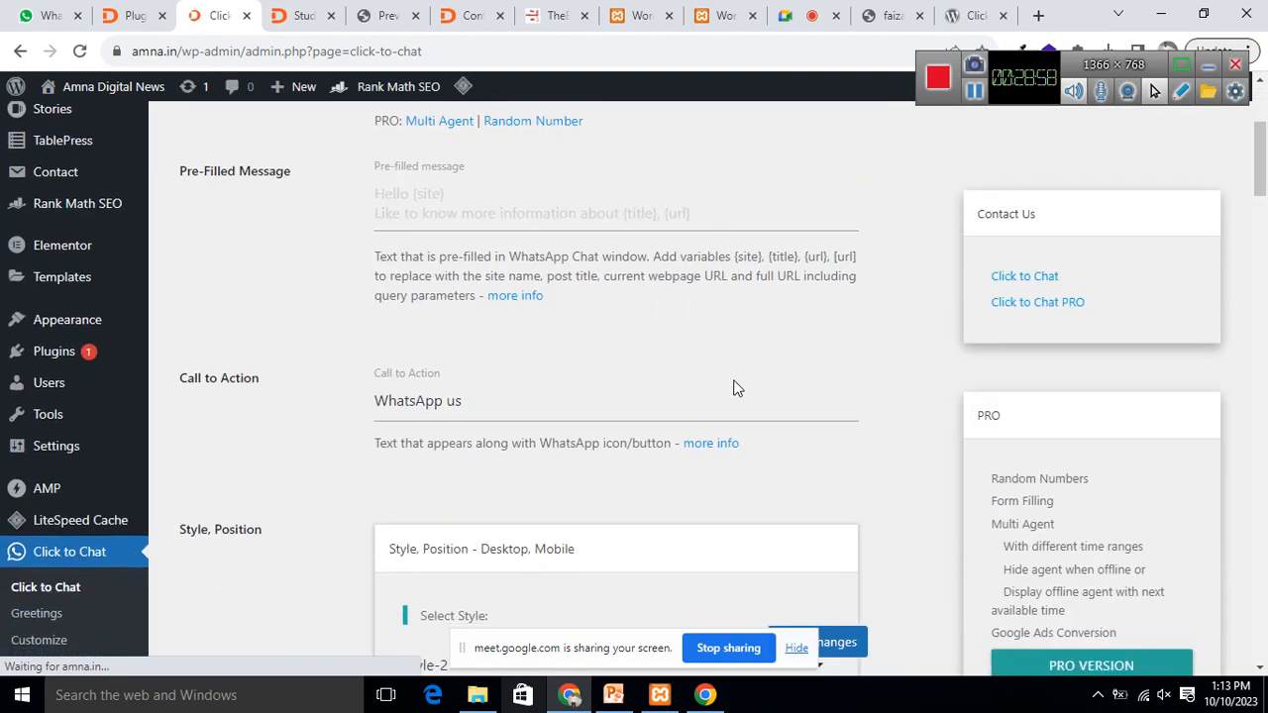
pyautogui.scroll(-12, 732, 386)
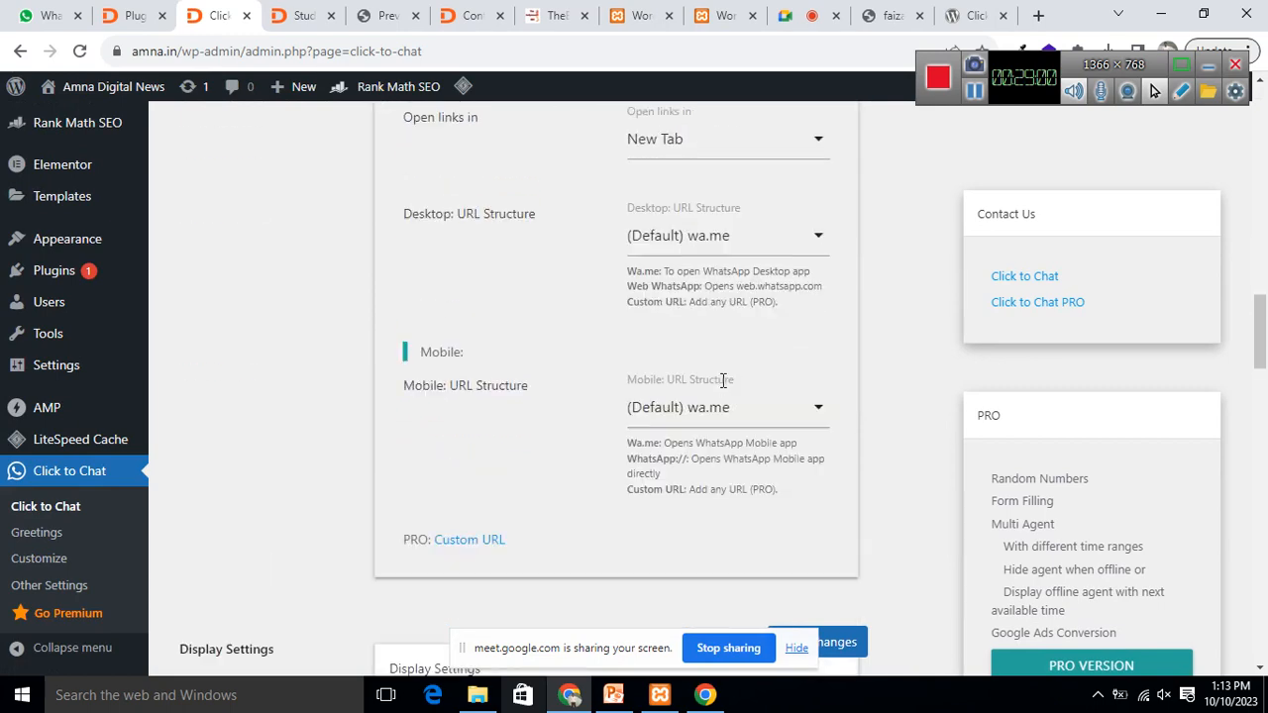
pyautogui.scroll(6, 722, 376)
pyautogui.click(1038, 15)
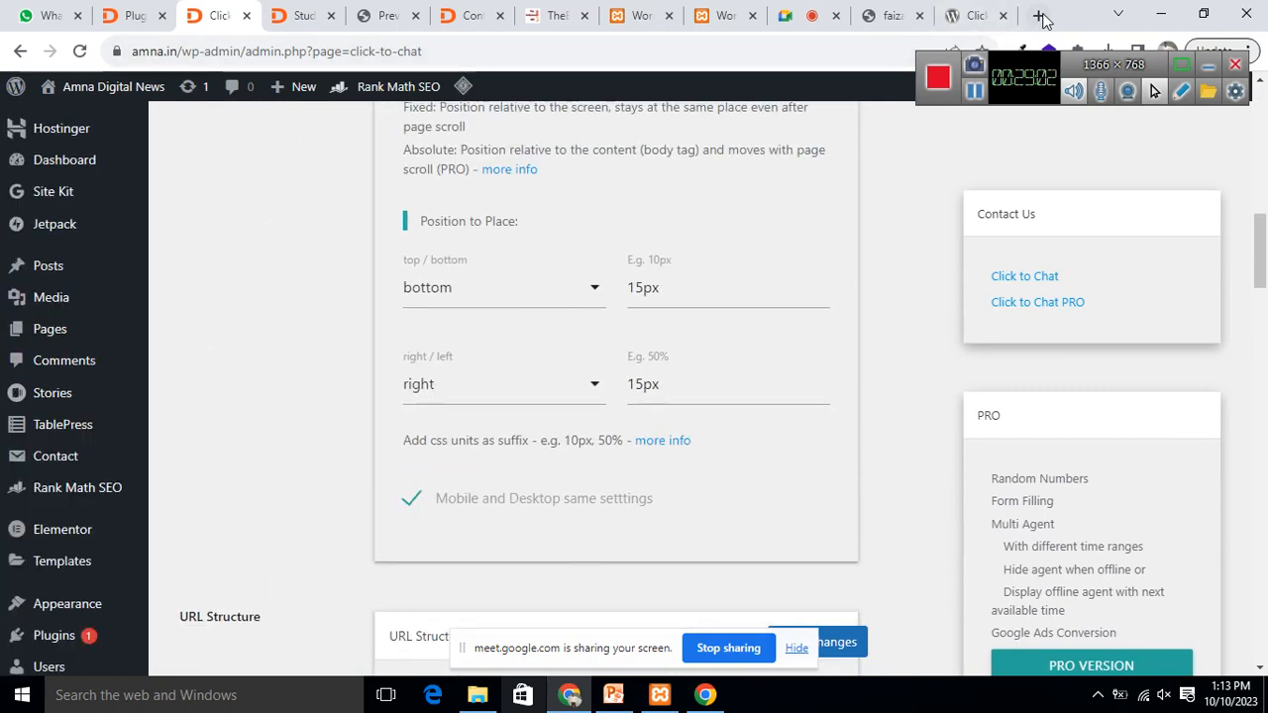
# Step: Load amna.in and test its floating WhatsApp us button, reaching the WhatsApp send page
pyautogui.click(417, 51)
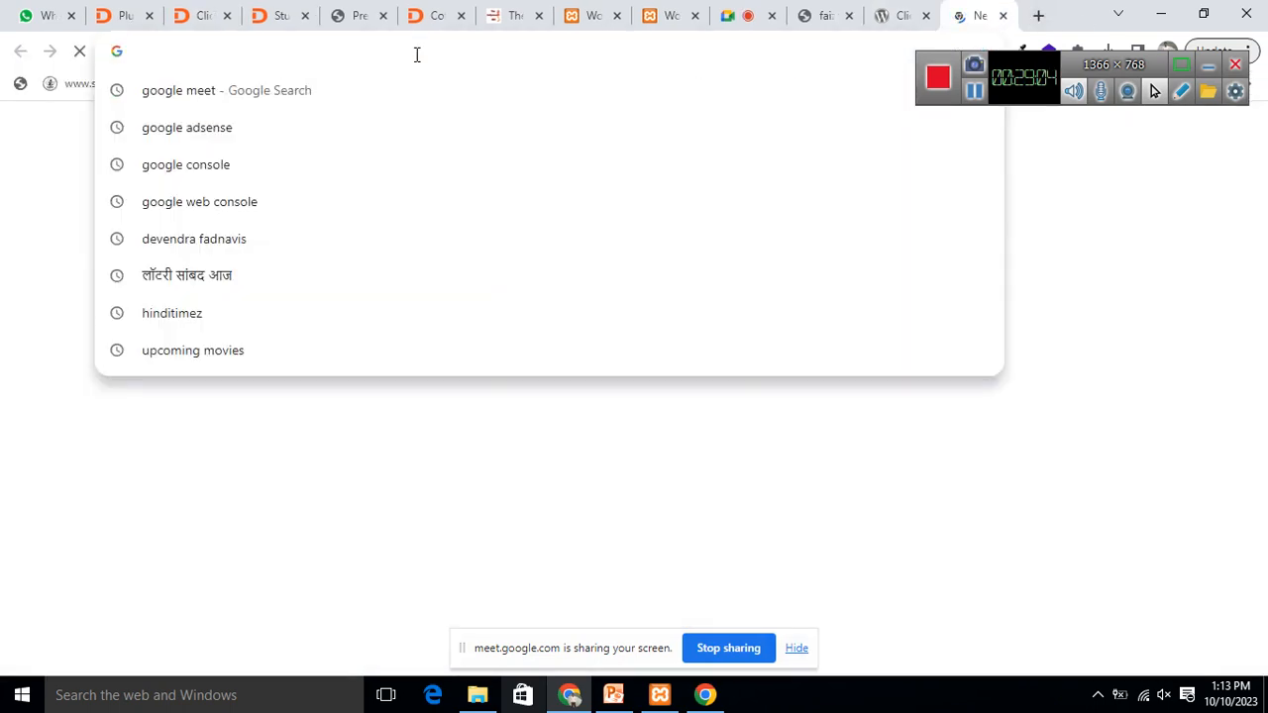
pyautogui.write('amna.in')
pyautogui.press('Return')
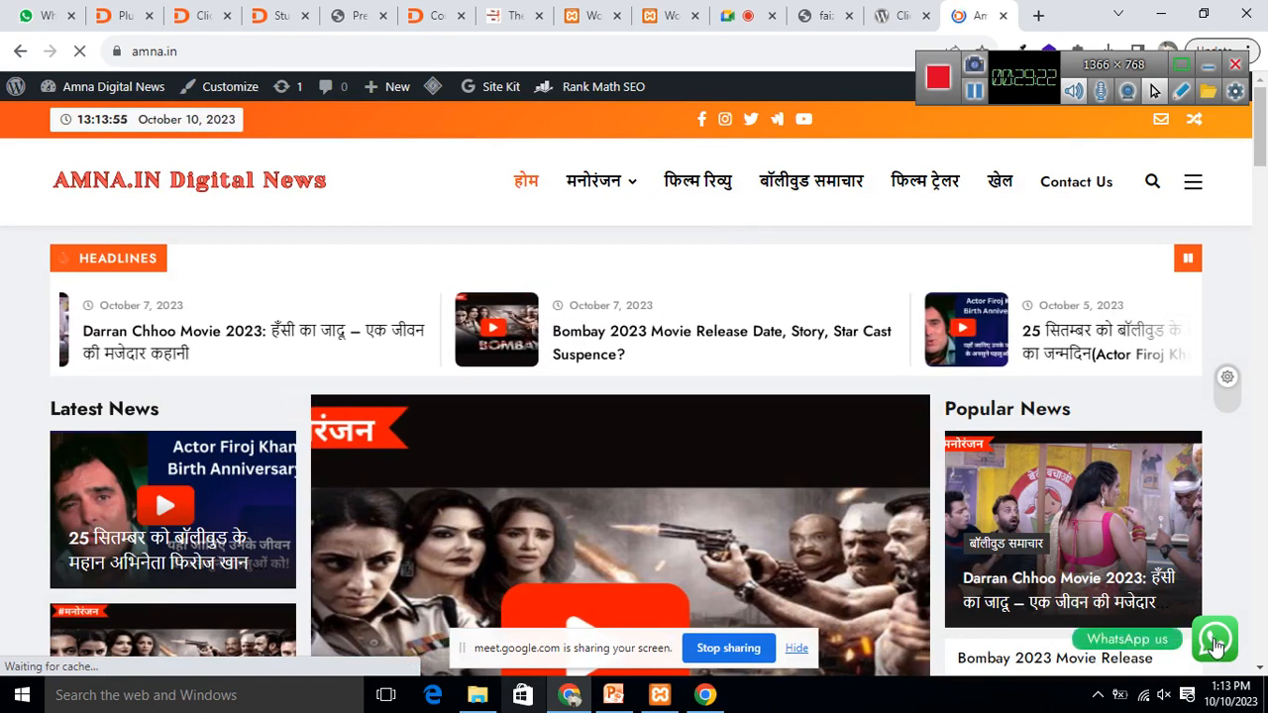
pyautogui.click(1216, 641)
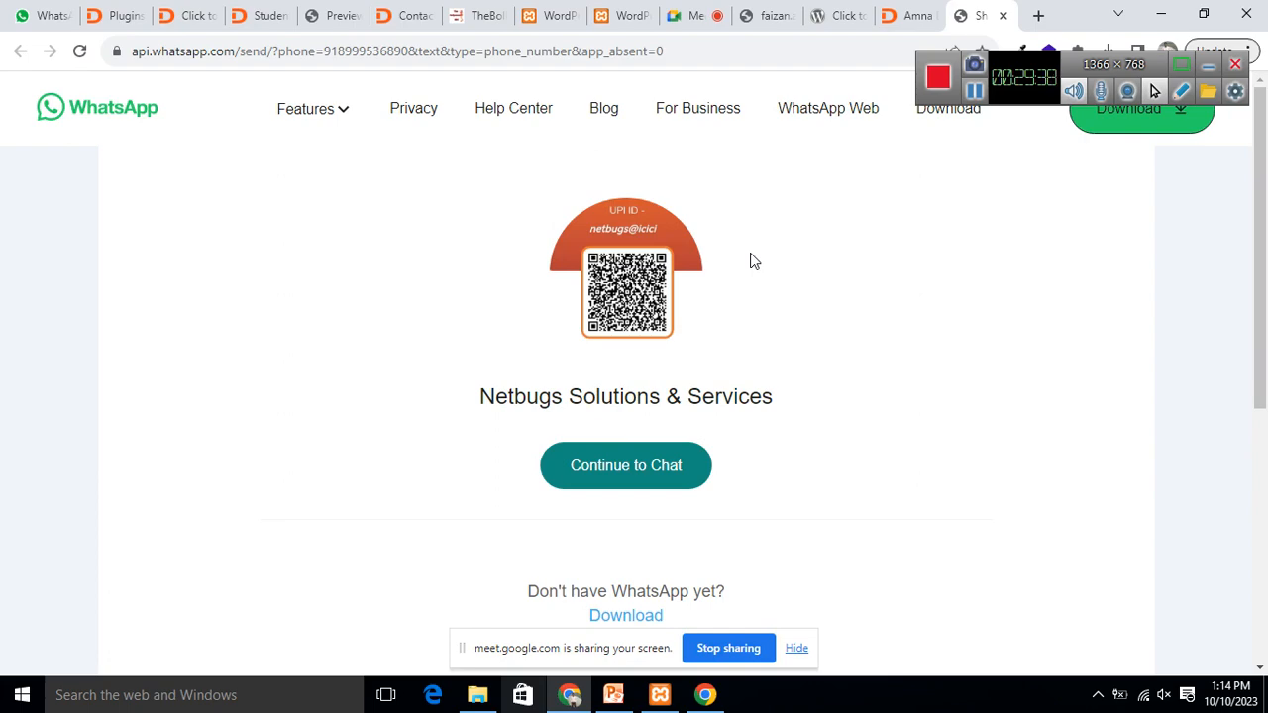
# Step: Retest the amna.in WhatsApp button, close the send tab, and revisit Click to Chat settings
pyautogui.click(906, 15)
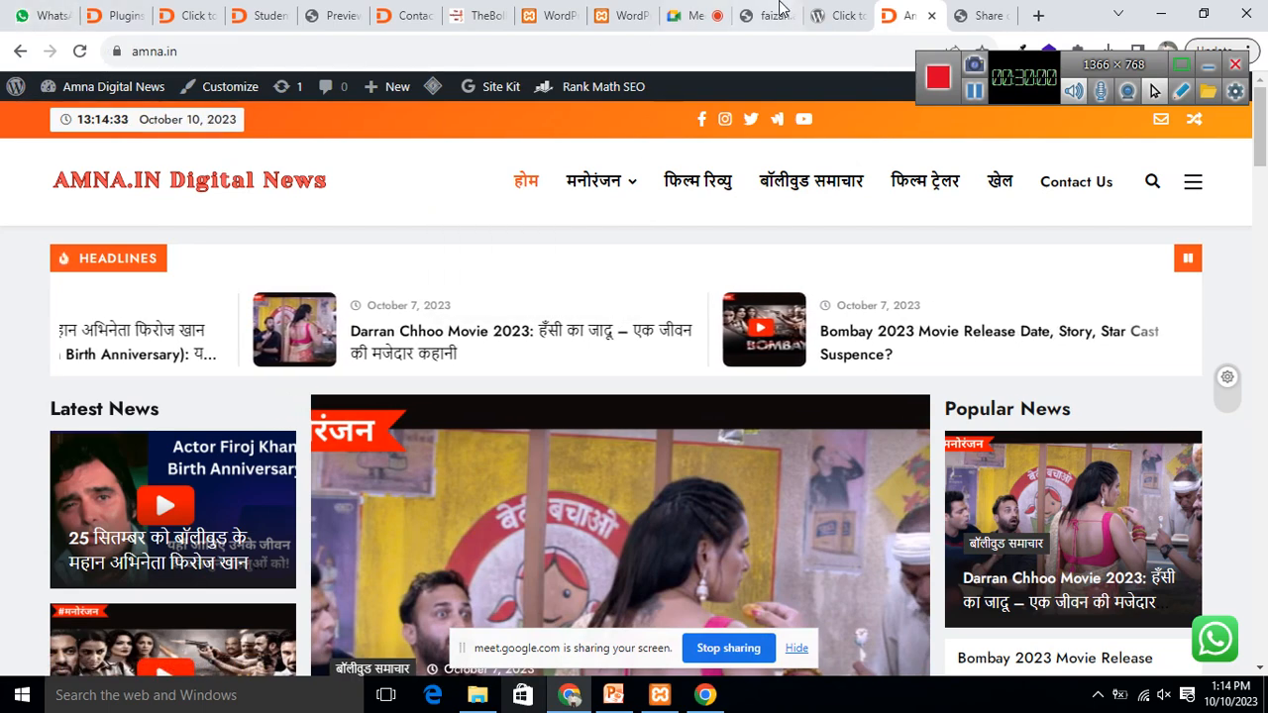
pyautogui.click(1218, 642)
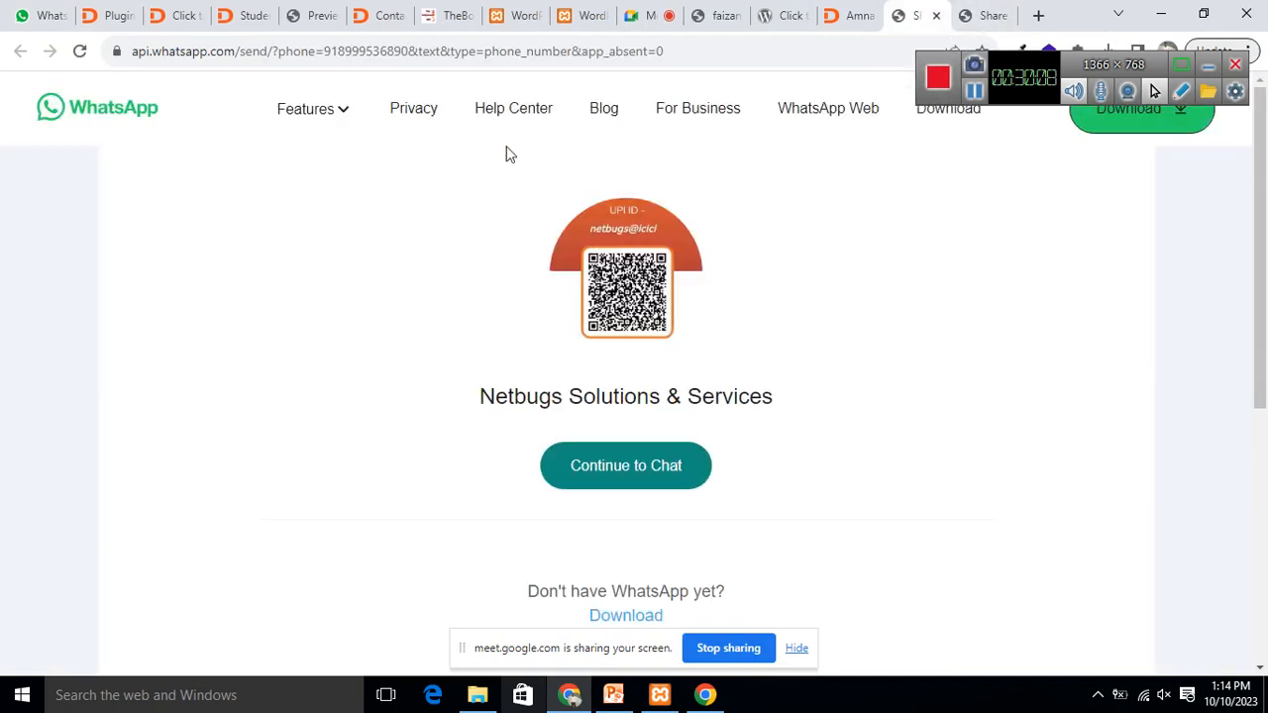
pyautogui.click(935, 16)
pyautogui.scroll(-4, 624, 286)
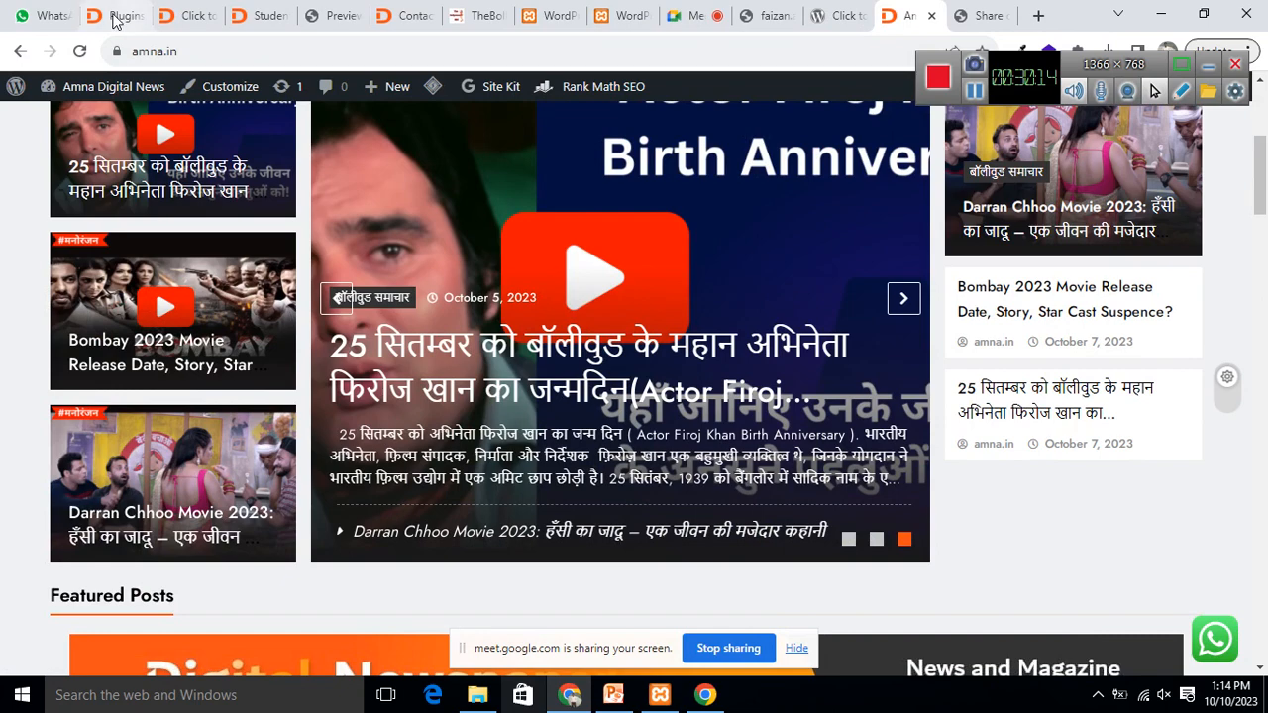
pyautogui.click(189, 17)
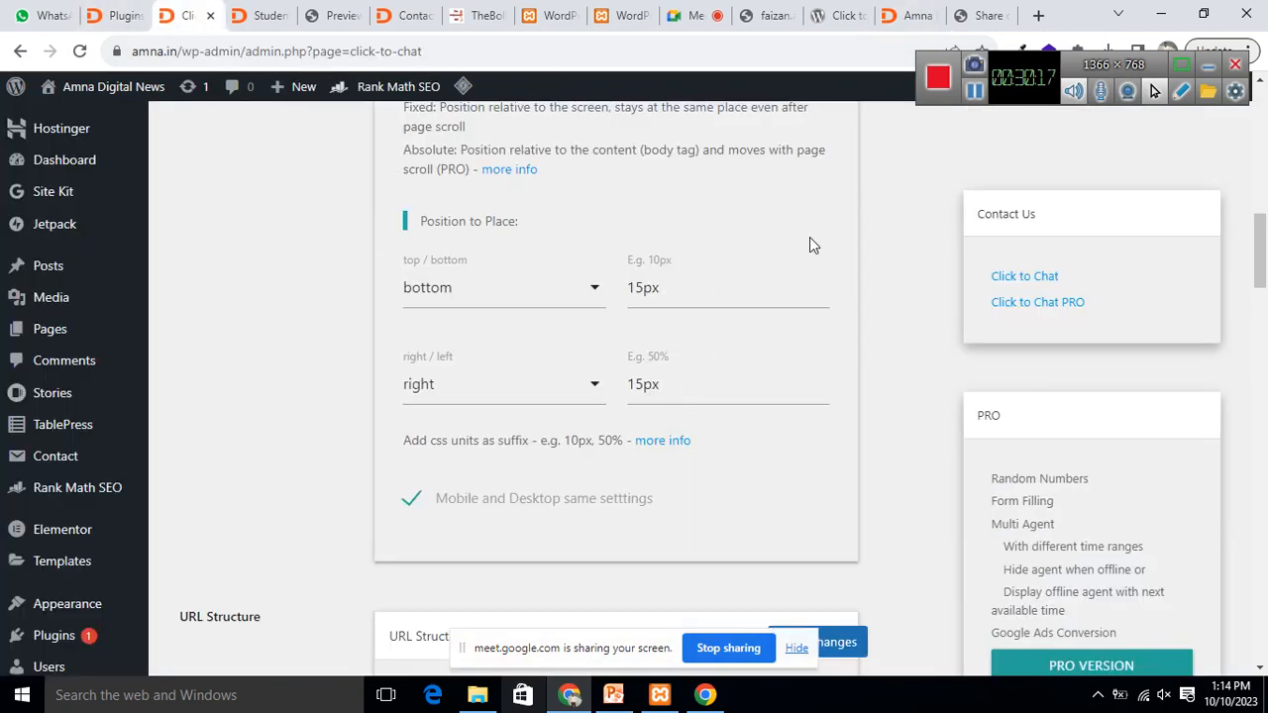
pyautogui.scroll(-6, 826, 473)
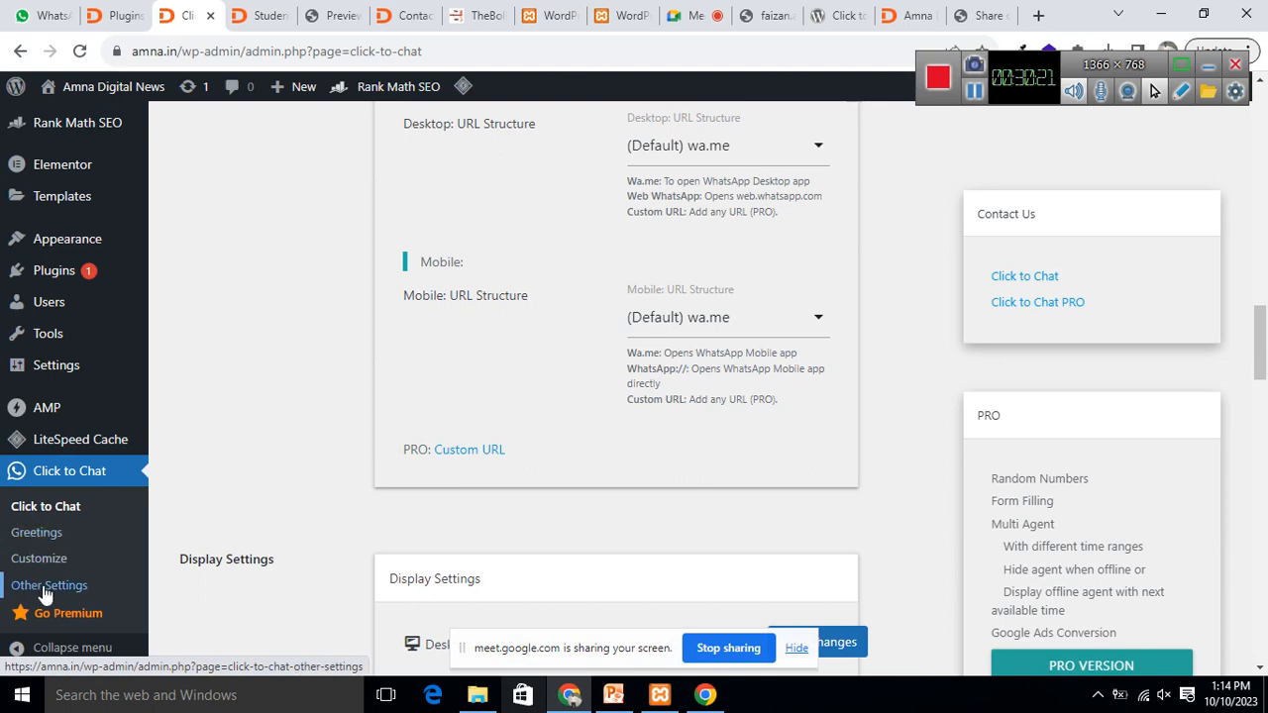
pyautogui.scroll(-2, 47, 594)
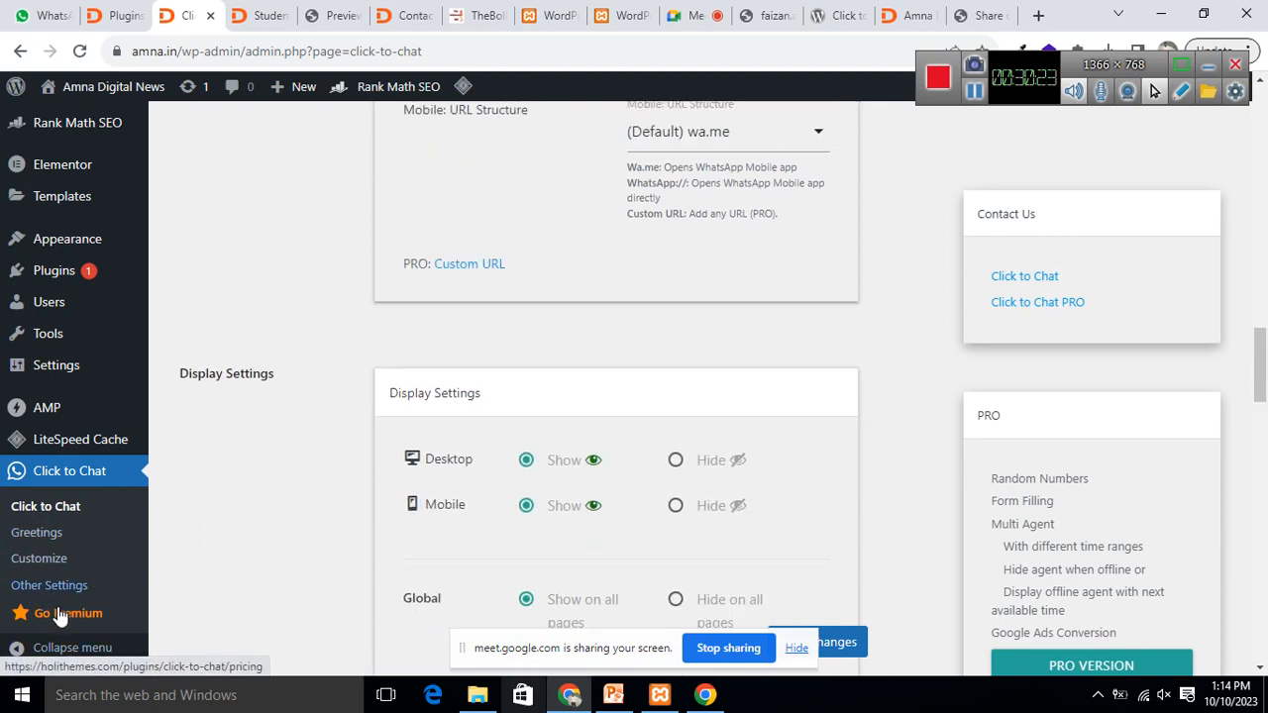
# Step: Open the Go Premium pricing page and highlight the Single, Plus and Unlimited plan names
pyautogui.click(60, 612)
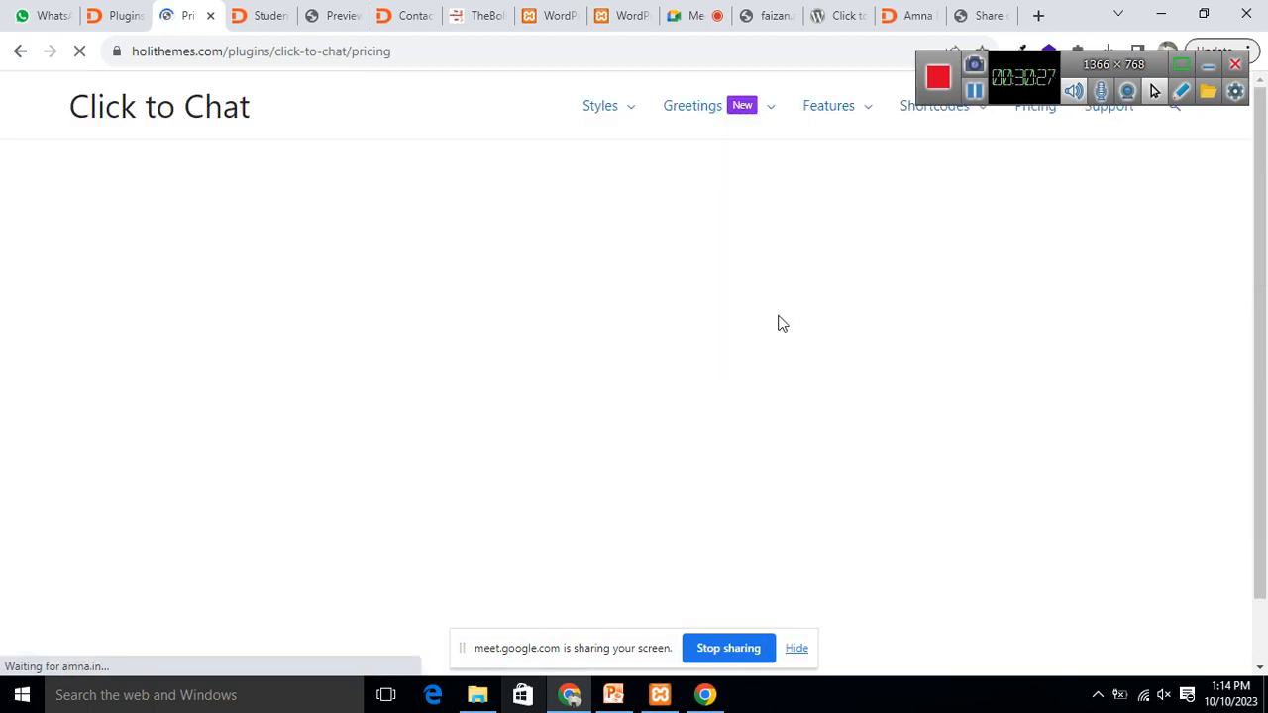
pyautogui.scroll(-1, 668, 288)
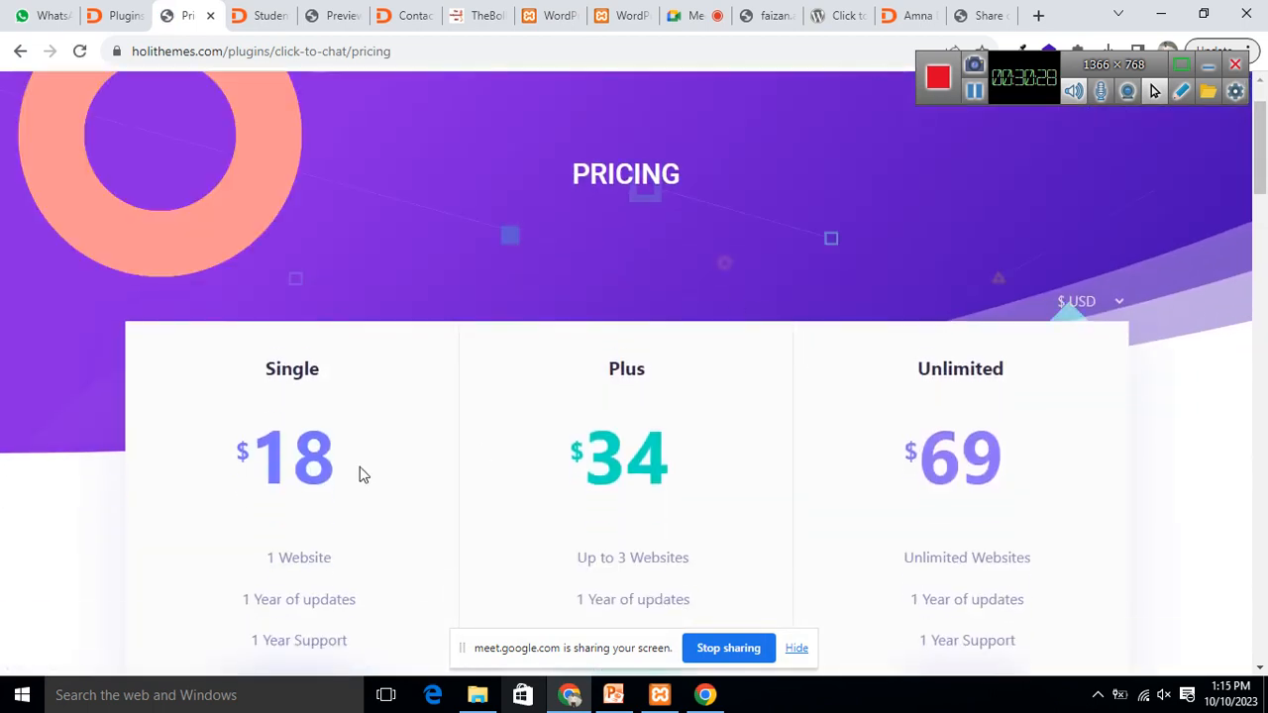
pyautogui.moveTo(268, 369); pyautogui.dragTo(348, 376)
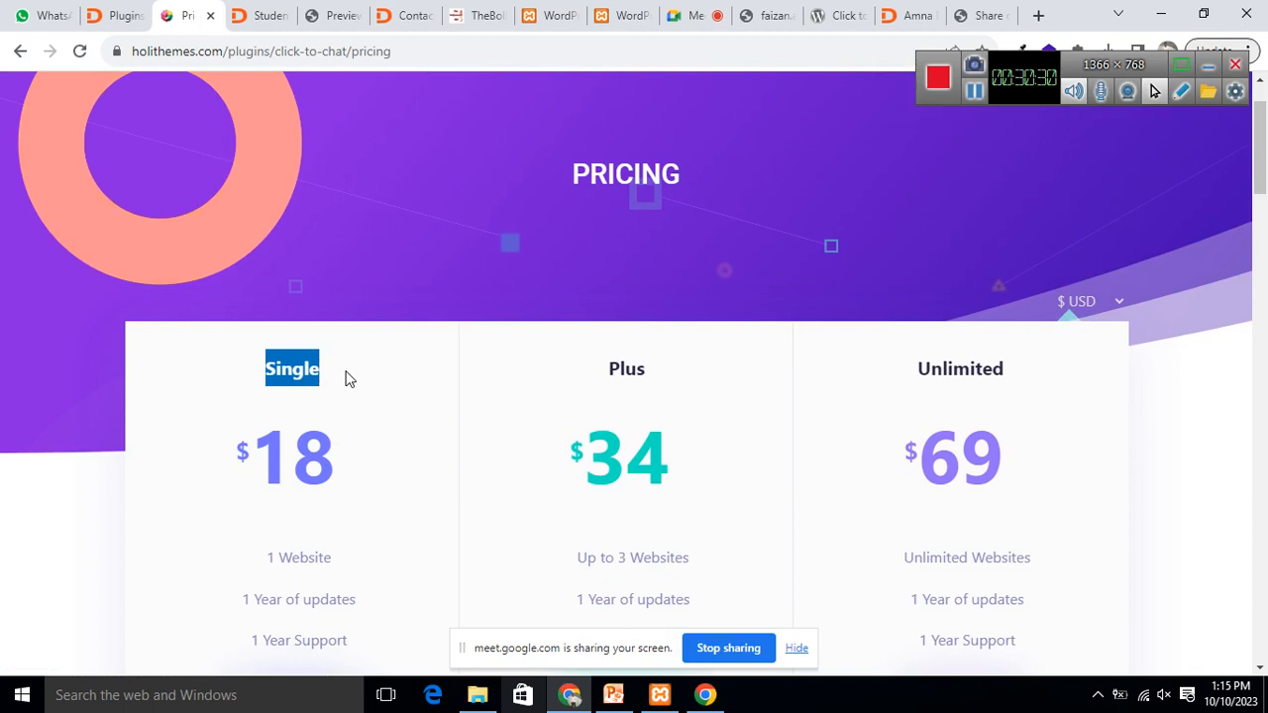
pyautogui.moveTo(604, 369); pyautogui.dragTo(663, 364)
pyautogui.moveTo(900, 371); pyautogui.dragTo(1122, 373)
pyautogui.scroll(-4, 1094, 368)
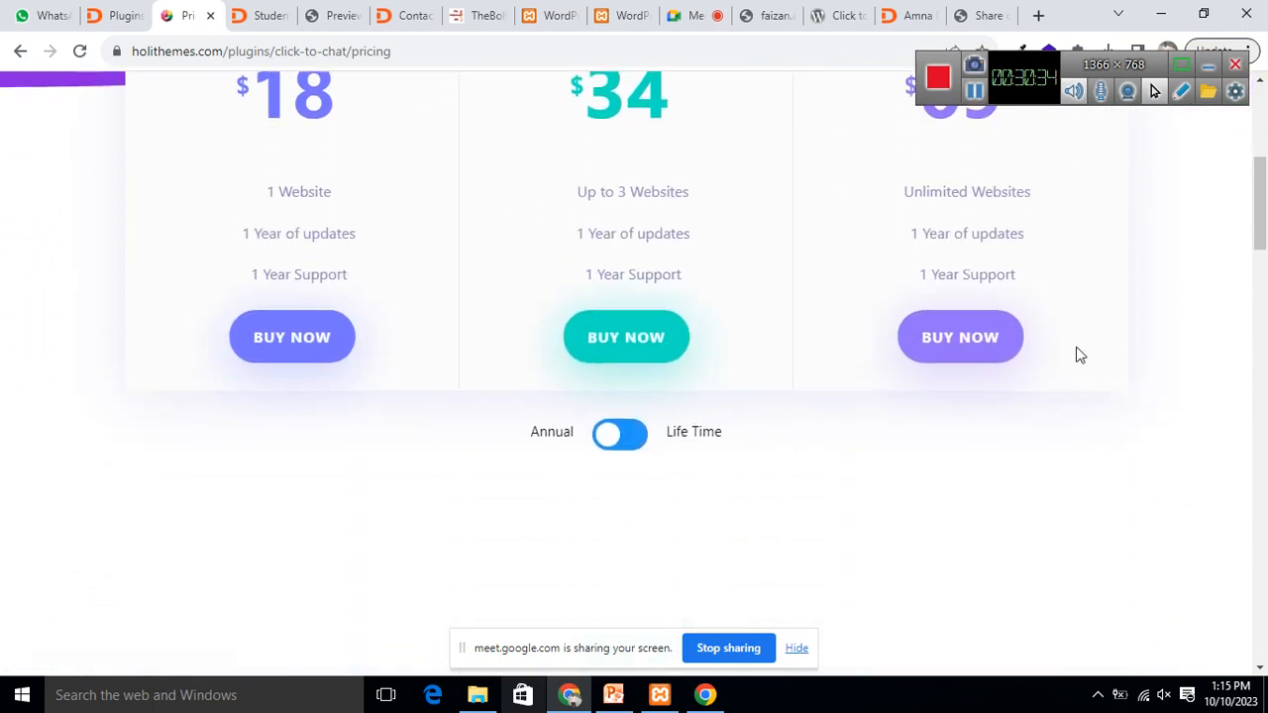
pyautogui.scroll(2, 328, 260)
# Step: Highlight the Single plan's $18 price, 1 Website, 1 Year updates and 1 Year Support
pyautogui.moveTo(249, 267); pyautogui.dragTo(367, 282)
pyautogui.click(384, 304)
pyautogui.scroll(1, 379, 285)
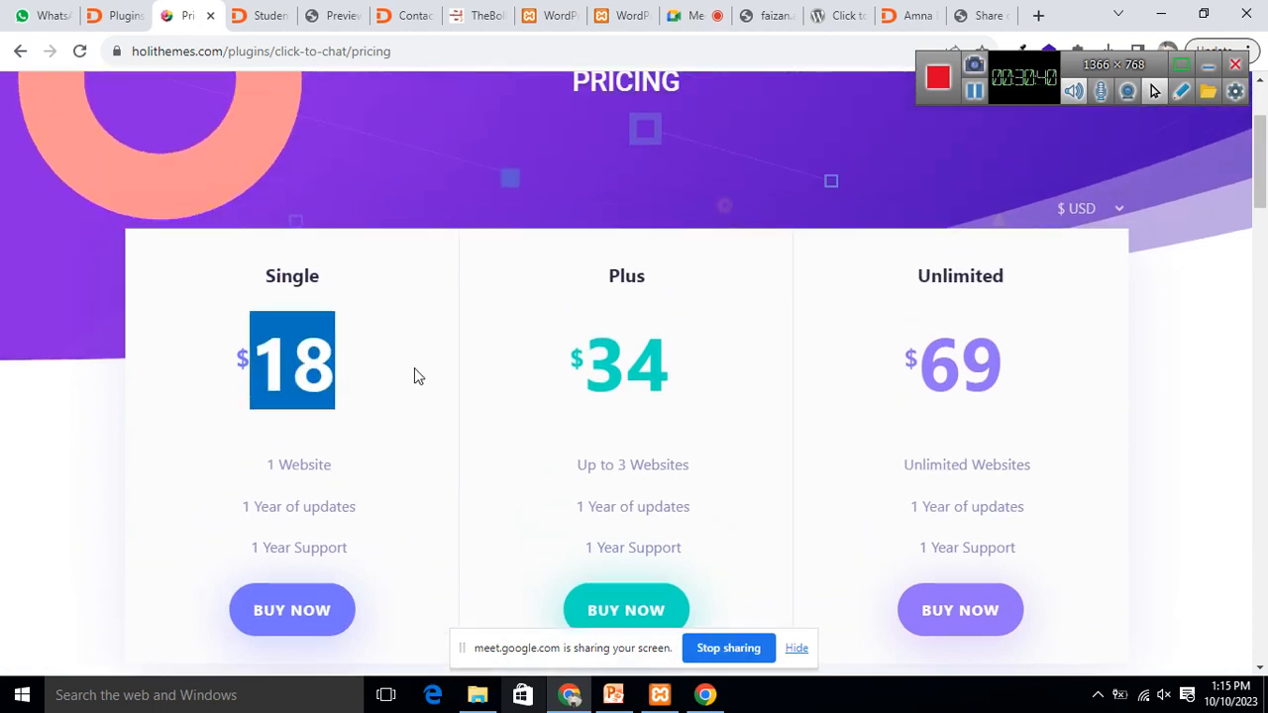
pyautogui.scroll(-2, 367, 357)
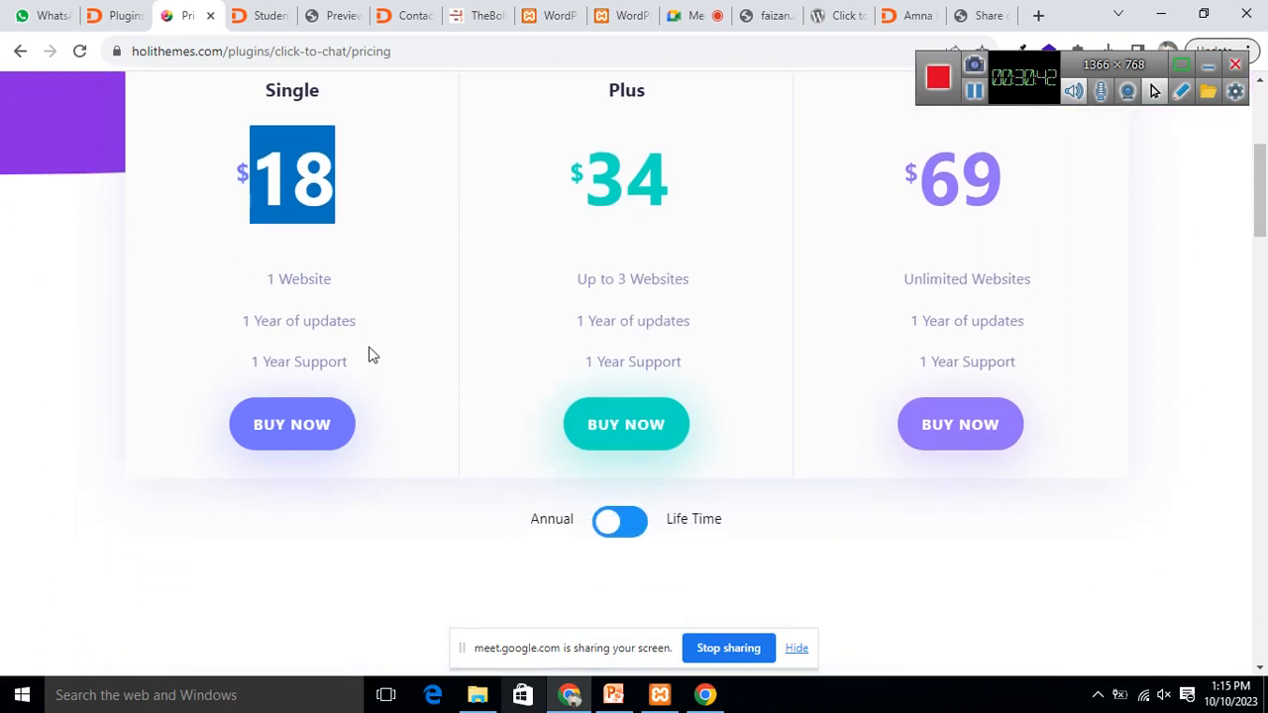
pyautogui.click(261, 287)
pyautogui.moveTo(261, 287); pyautogui.dragTo(356, 293)
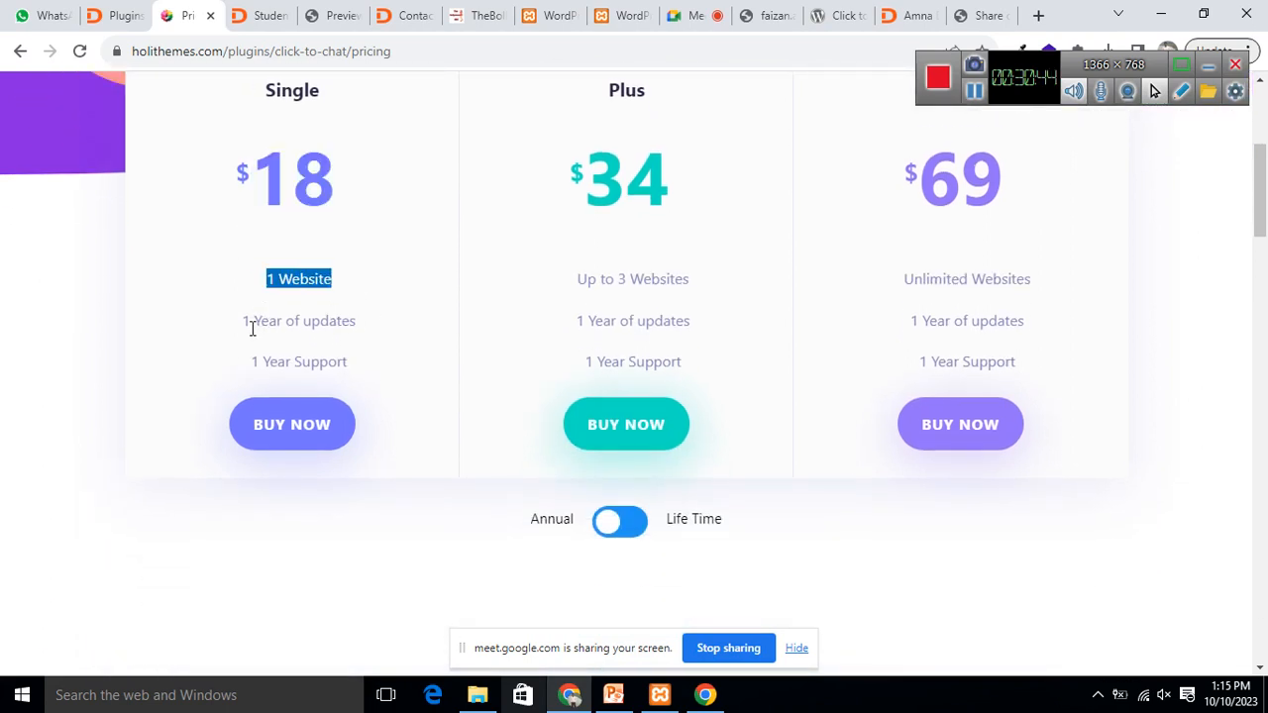
pyautogui.moveTo(253, 328); pyautogui.dragTo(377, 332)
pyautogui.moveTo(242, 328); pyautogui.dragTo(370, 331)
pyautogui.moveTo(247, 362); pyautogui.dragTo(399, 381)
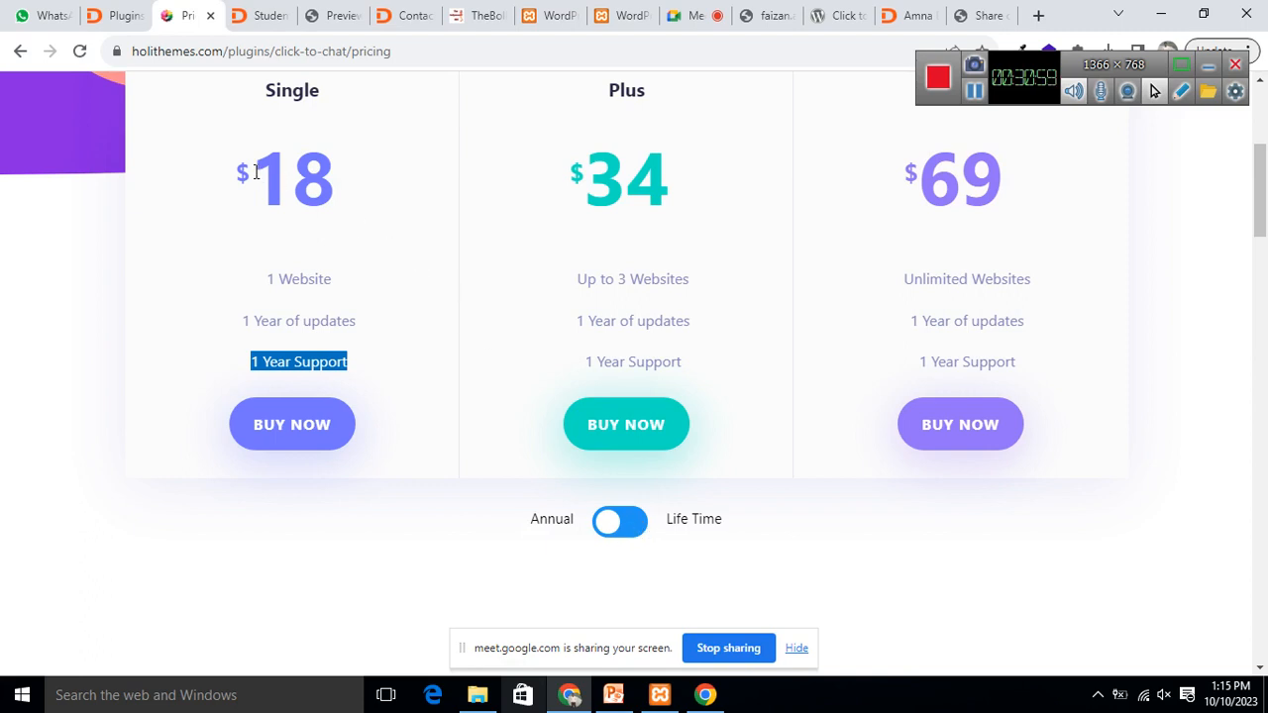
# Step: Compare the Single $18 and Plus $34 plan prices
pyautogui.moveTo(256, 172); pyautogui.dragTo(365, 198)
pyautogui.moveTo(598, 169); pyautogui.dragTo(717, 176)
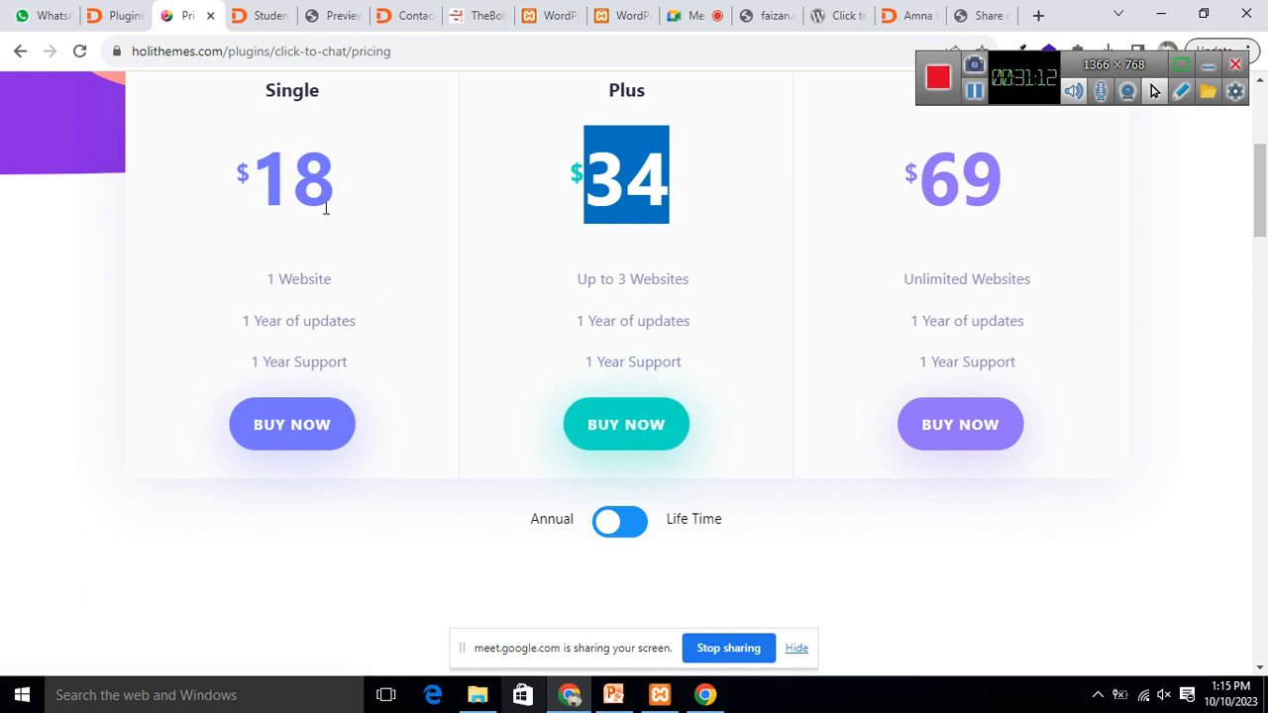
pyautogui.moveTo(266, 175); pyautogui.dragTo(335, 176)
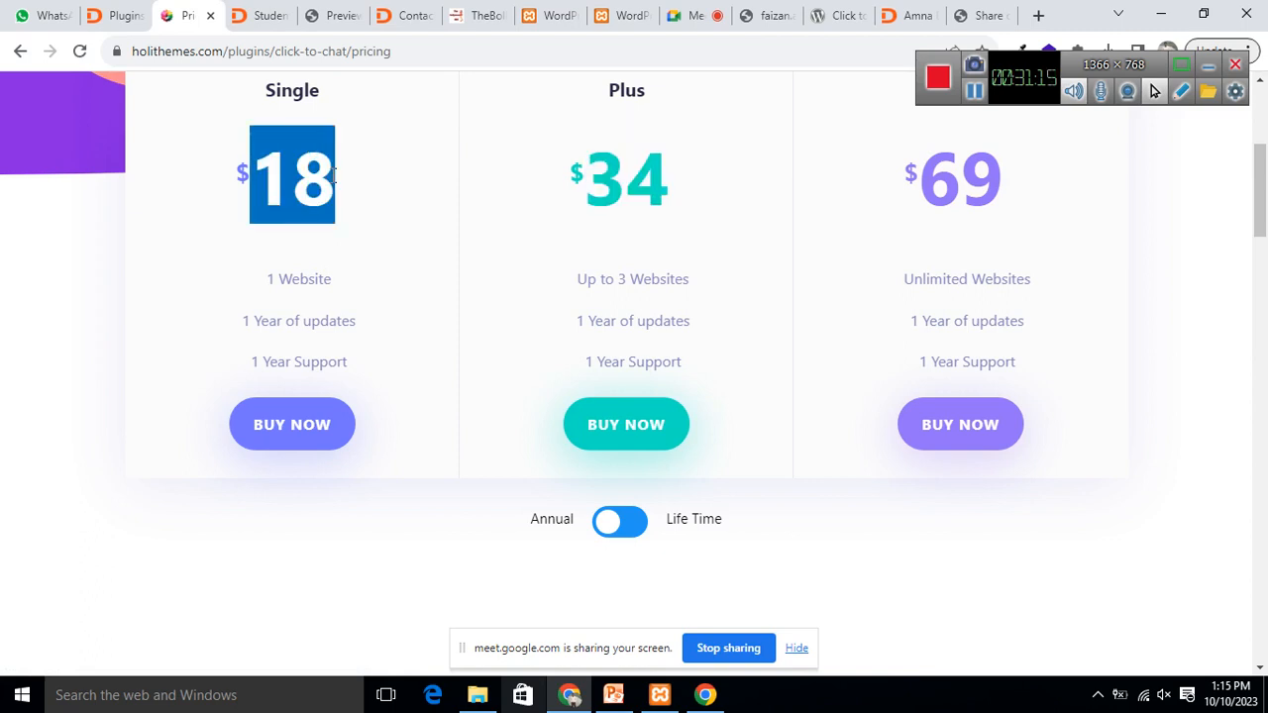
pyautogui.moveTo(588, 176); pyautogui.dragTo(690, 189)
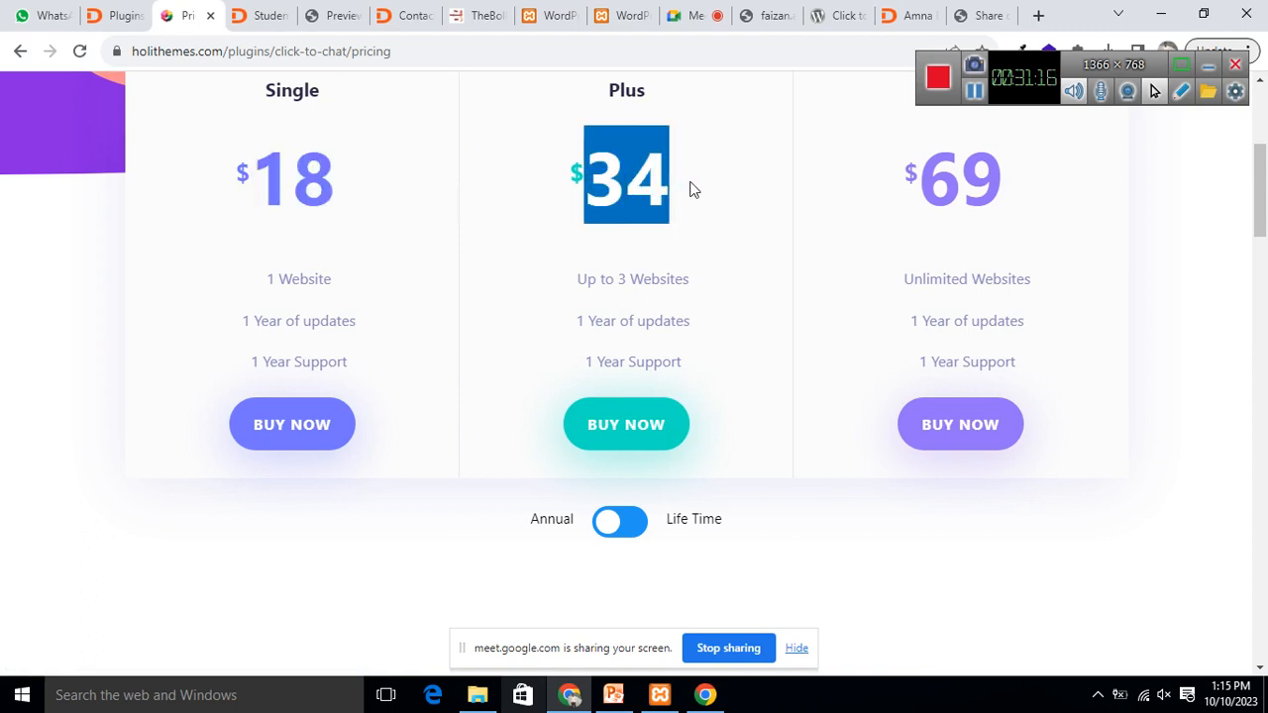
pyautogui.moveTo(1261, 209)
pyautogui.mouseDown()
pyautogui.moveTo(1262, 152)
pyautogui.moveTo(1263, 218)
pyautogui.mouseUp()
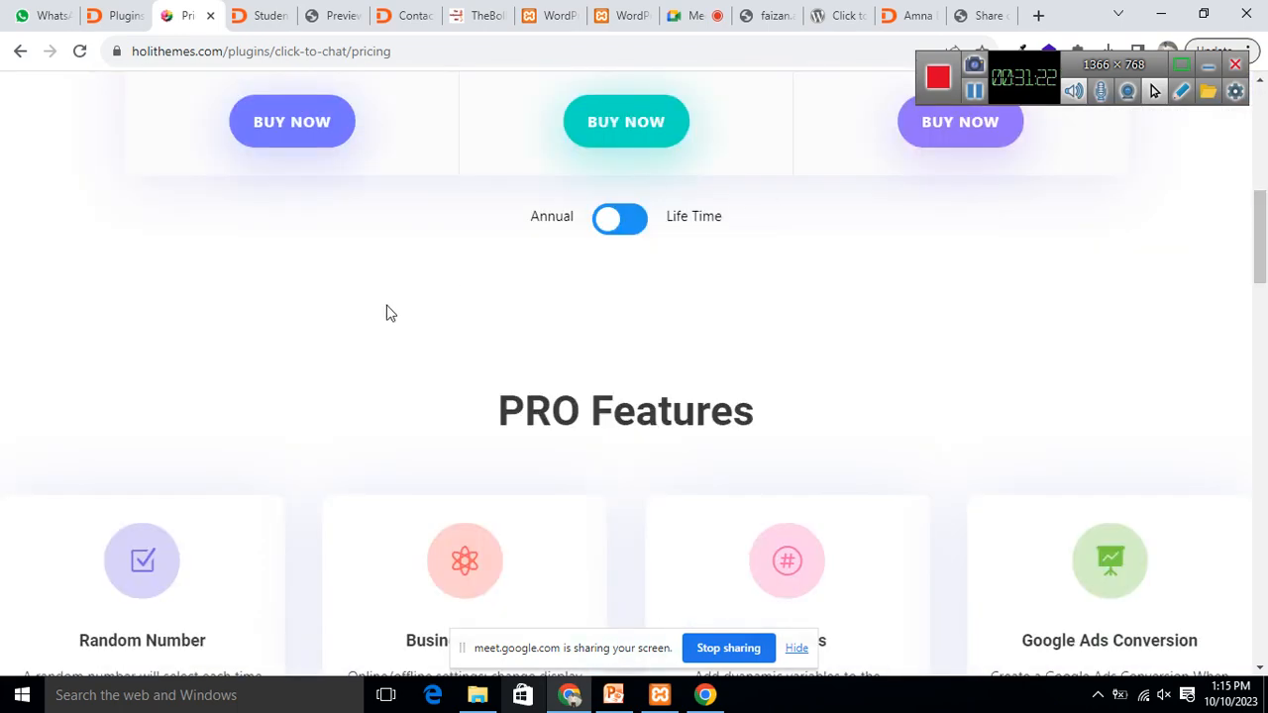
# Step: Highlight the annual Single $18, Plus $34 and Unlimited plan prices
pyautogui.scroll(-4, 549, 262)
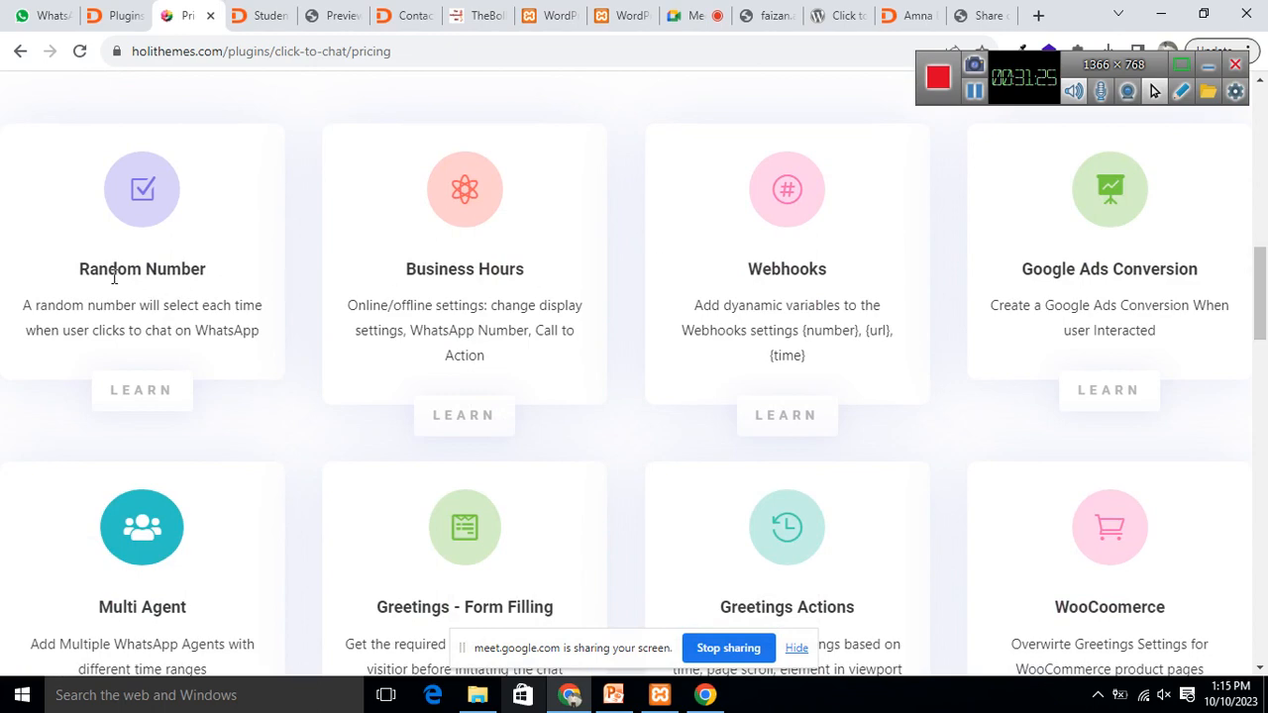
pyautogui.scroll(8, 1025, 239)
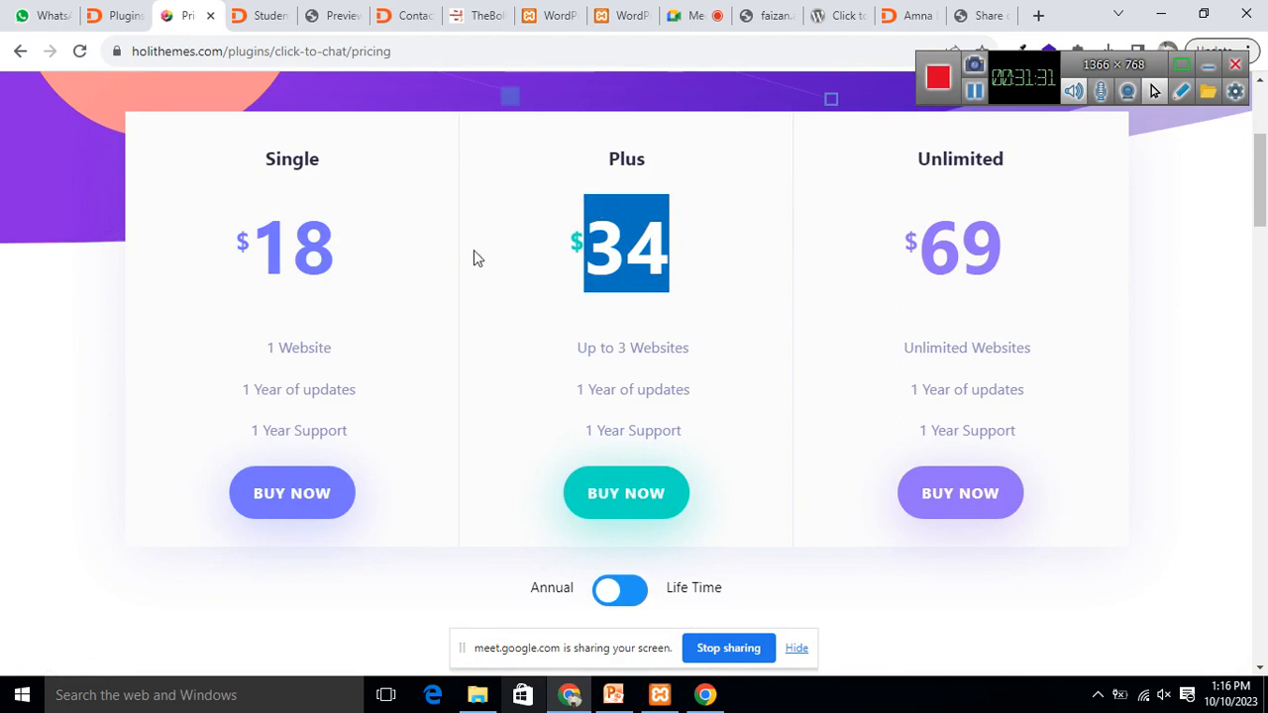
pyautogui.moveTo(256, 245); pyautogui.dragTo(340, 250)
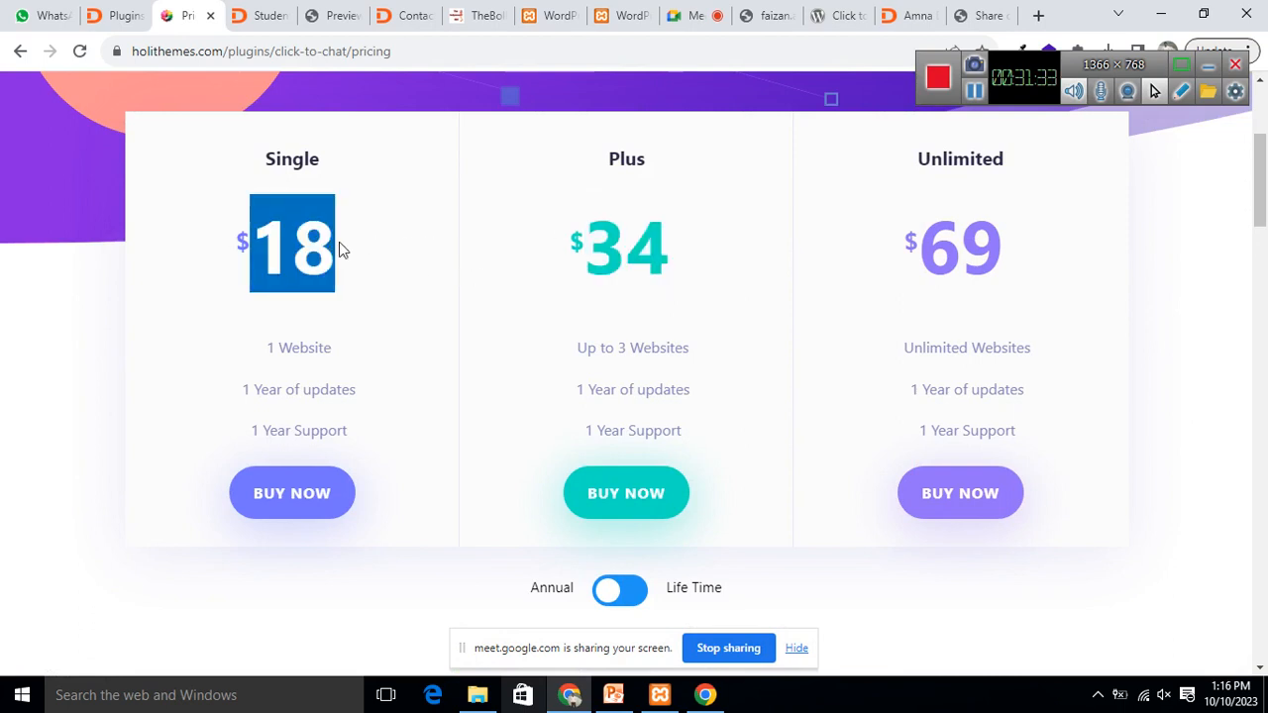
pyautogui.moveTo(597, 239); pyautogui.dragTo(700, 246)
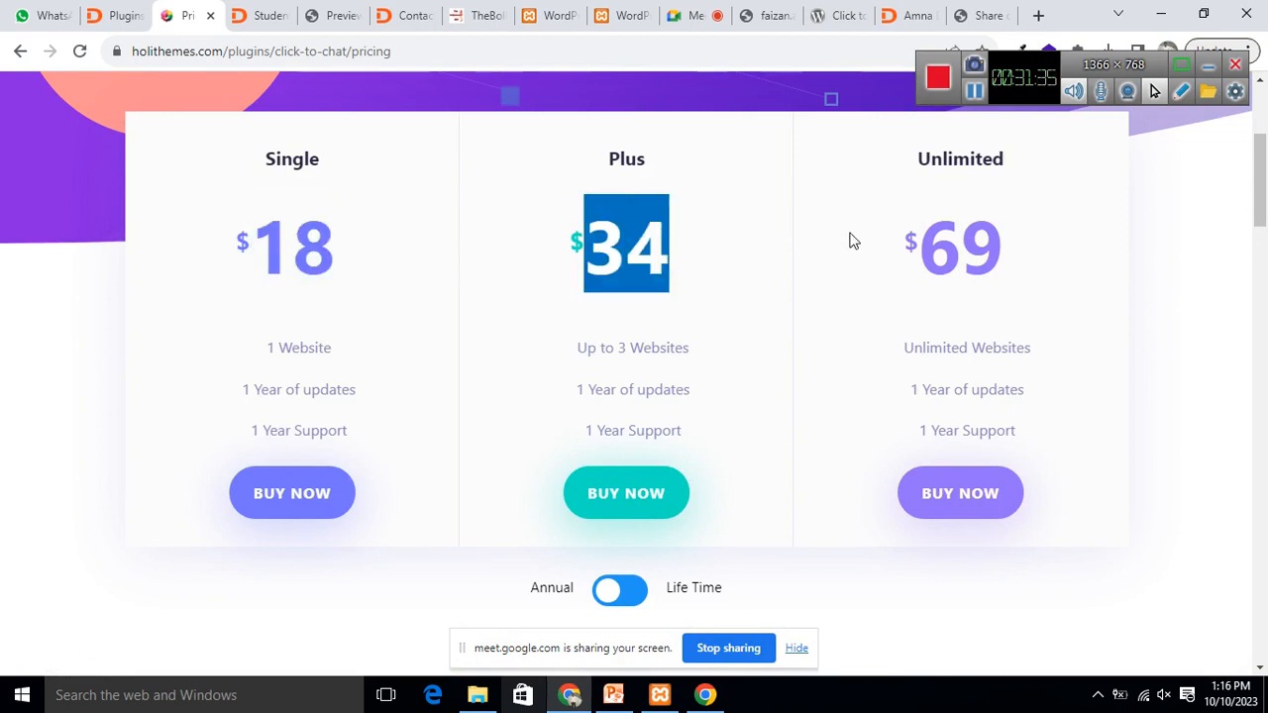
pyautogui.moveTo(917, 240); pyautogui.dragTo(1027, 247)
pyautogui.scroll(-1, 1026, 246)
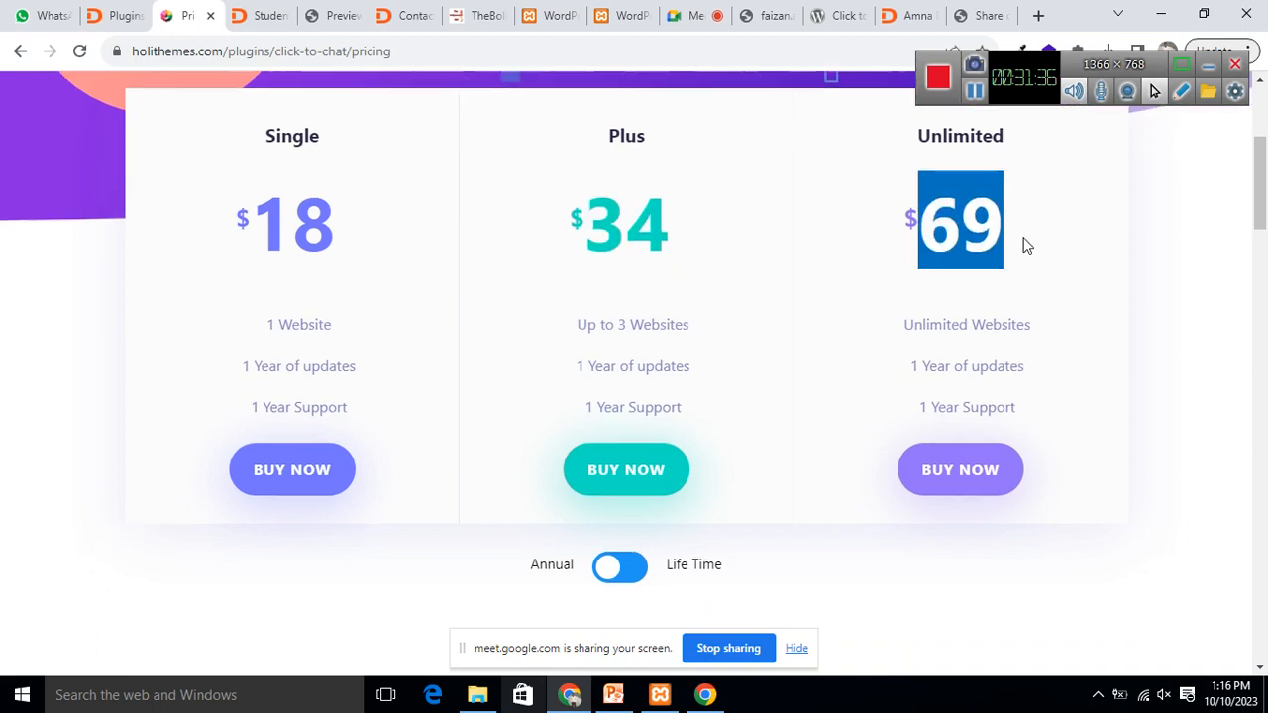
pyautogui.scroll(-3, 1025, 245)
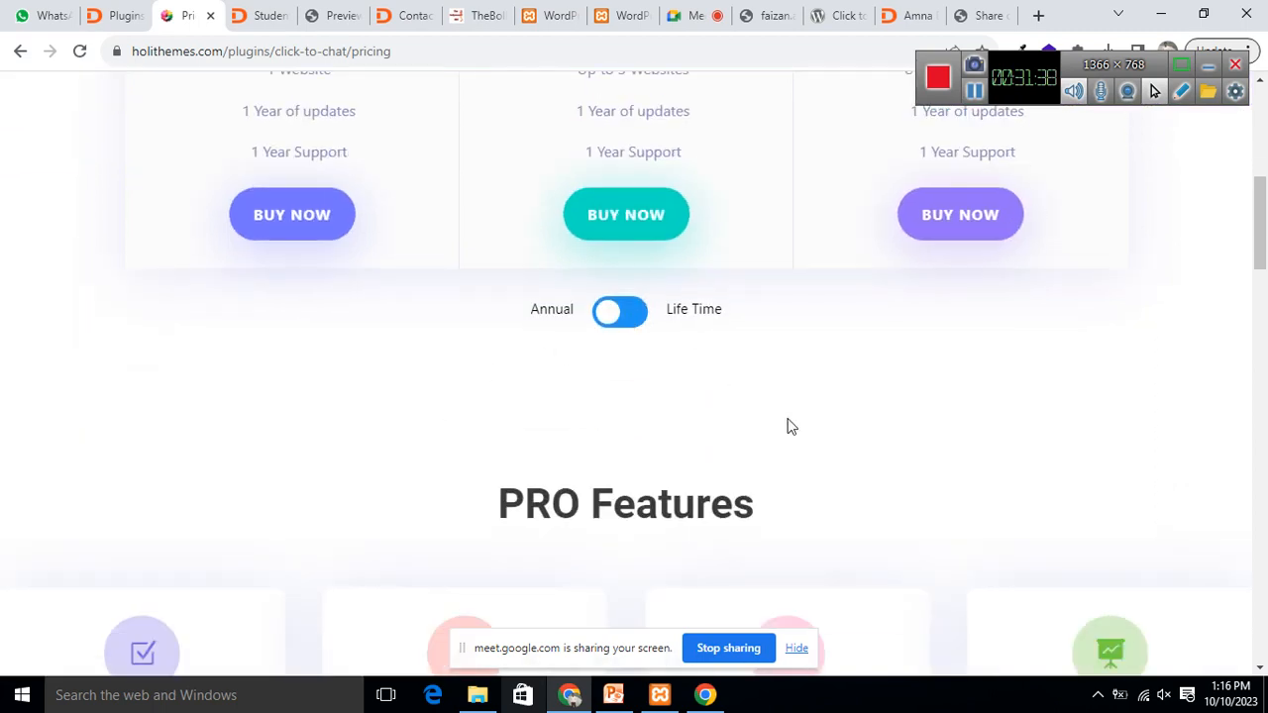
# Step: Switch to Life Time pricing and compare Single $18, Plus $34 (3 Websites) and Unlimited $69
pyautogui.click(670, 317)
pyautogui.scroll(3, 1251, 485)
pyautogui.scroll(3, 1264, 498)
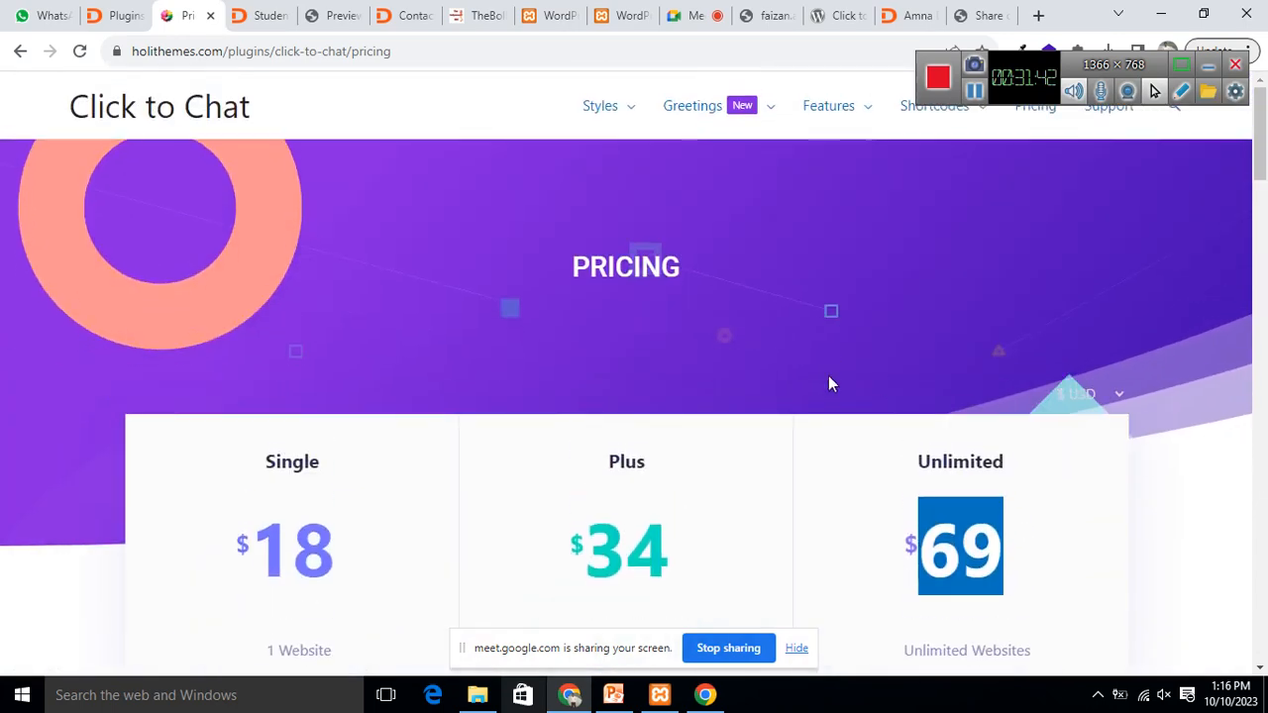
pyautogui.scroll(-3, 828, 375)
pyautogui.moveTo(254, 256); pyautogui.dragTo(402, 285)
pyautogui.moveTo(601, 275); pyautogui.dragTo(706, 275)
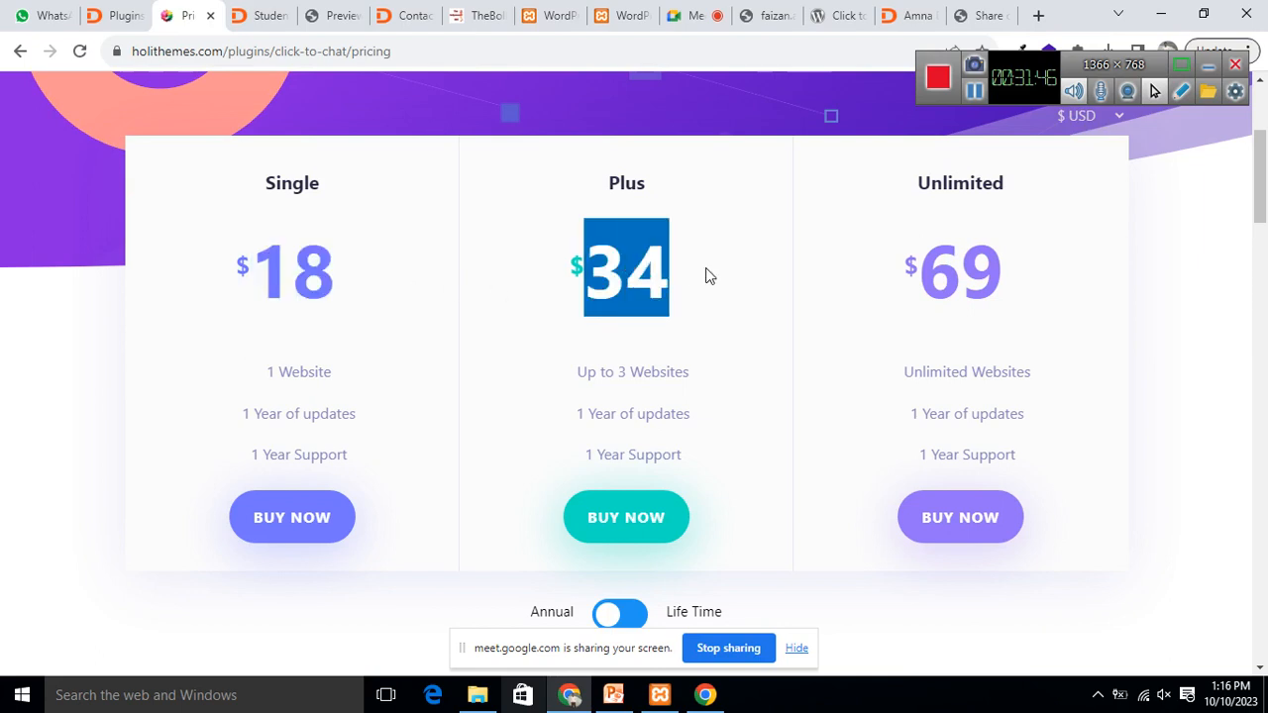
pyautogui.moveTo(926, 274); pyautogui.dragTo(1039, 275)
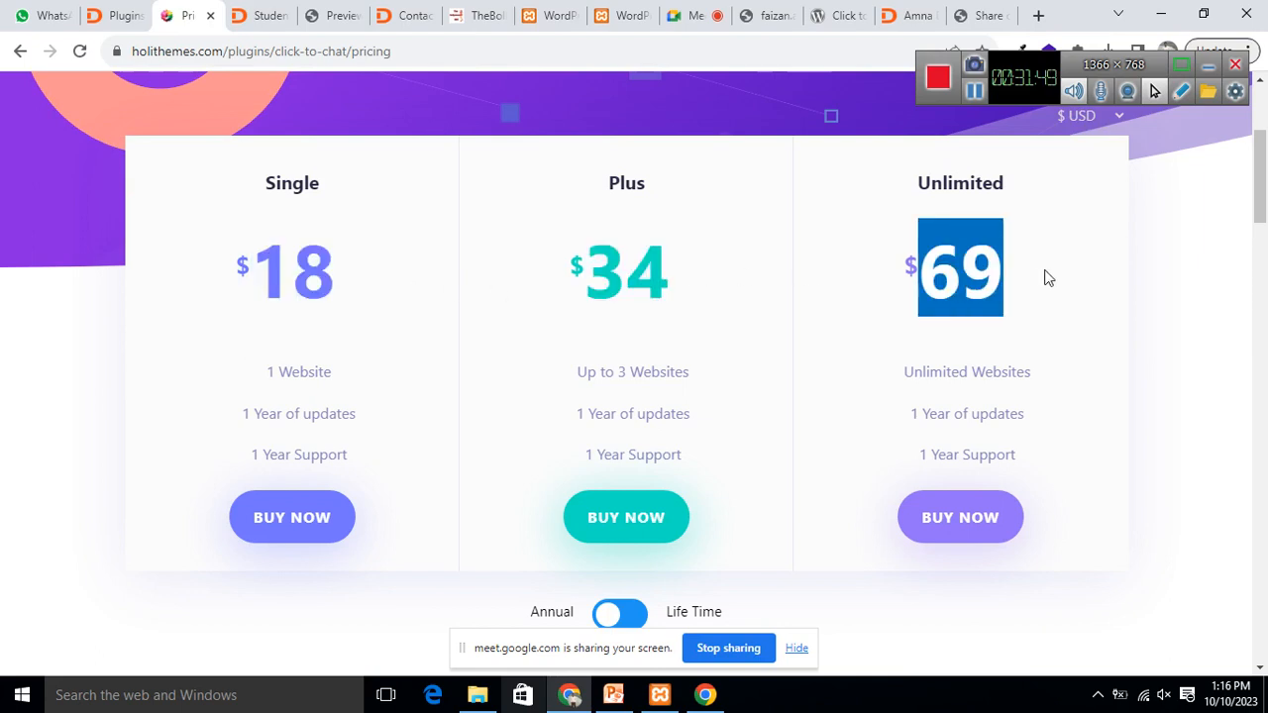
pyautogui.moveTo(262, 279); pyautogui.dragTo(419, 280)
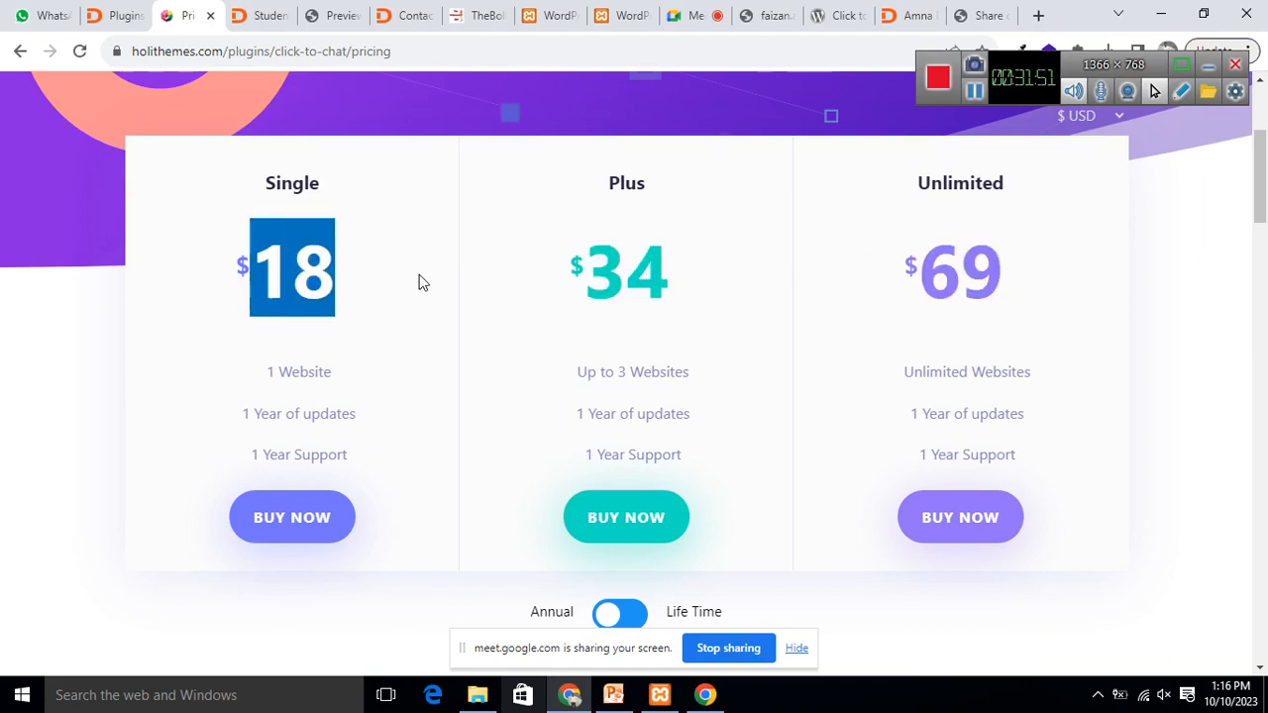
pyautogui.doubleClick(284, 184)
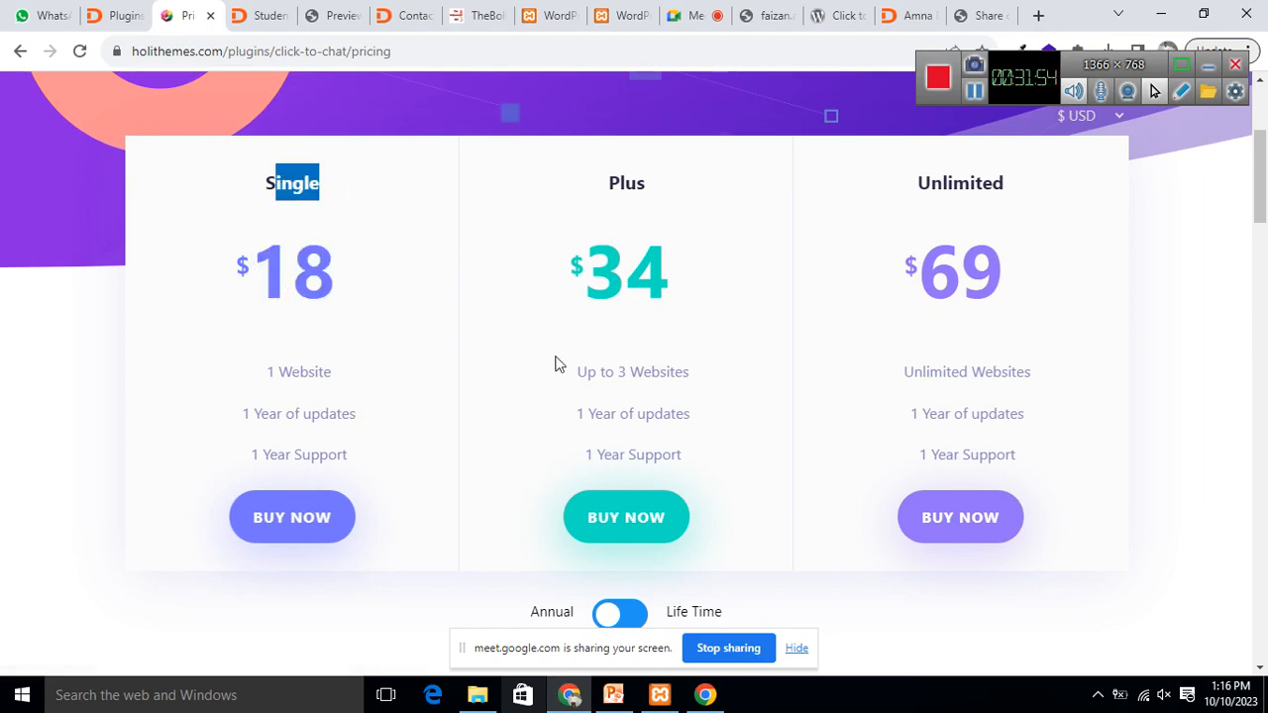
pyautogui.moveTo(590, 262); pyautogui.dragTo(750, 274)
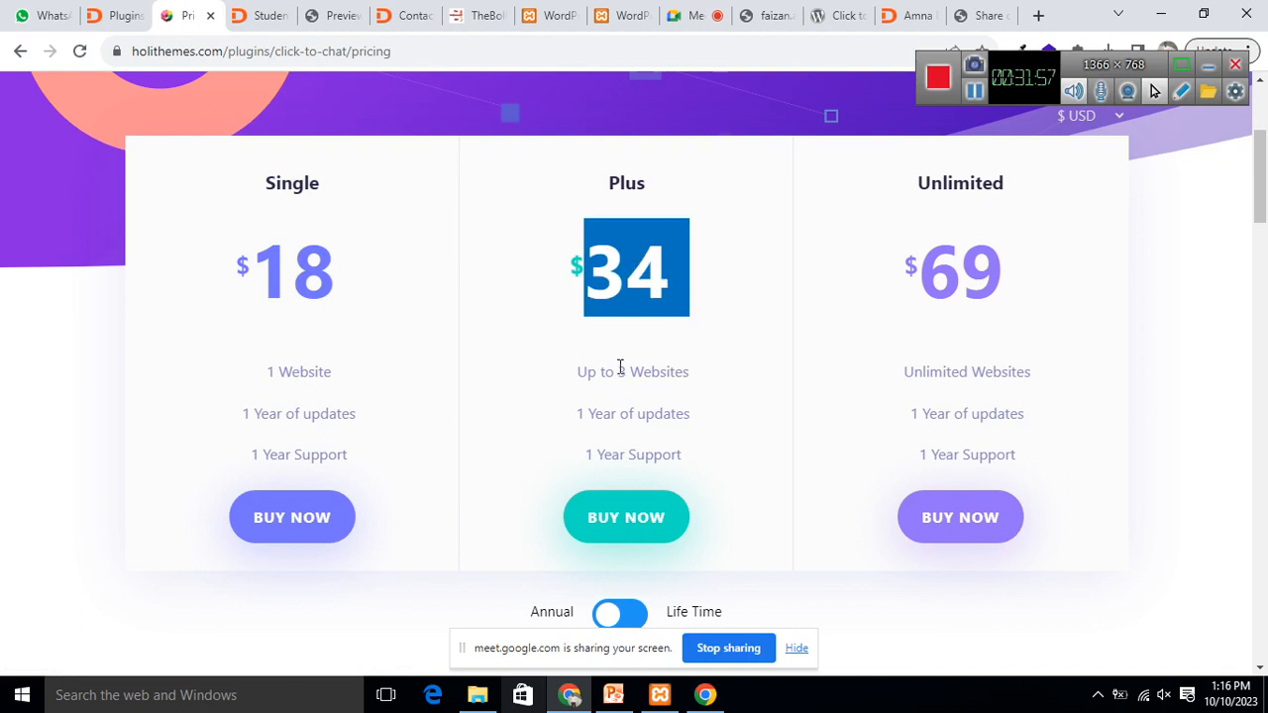
pyautogui.moveTo(615, 372); pyautogui.dragTo(718, 371)
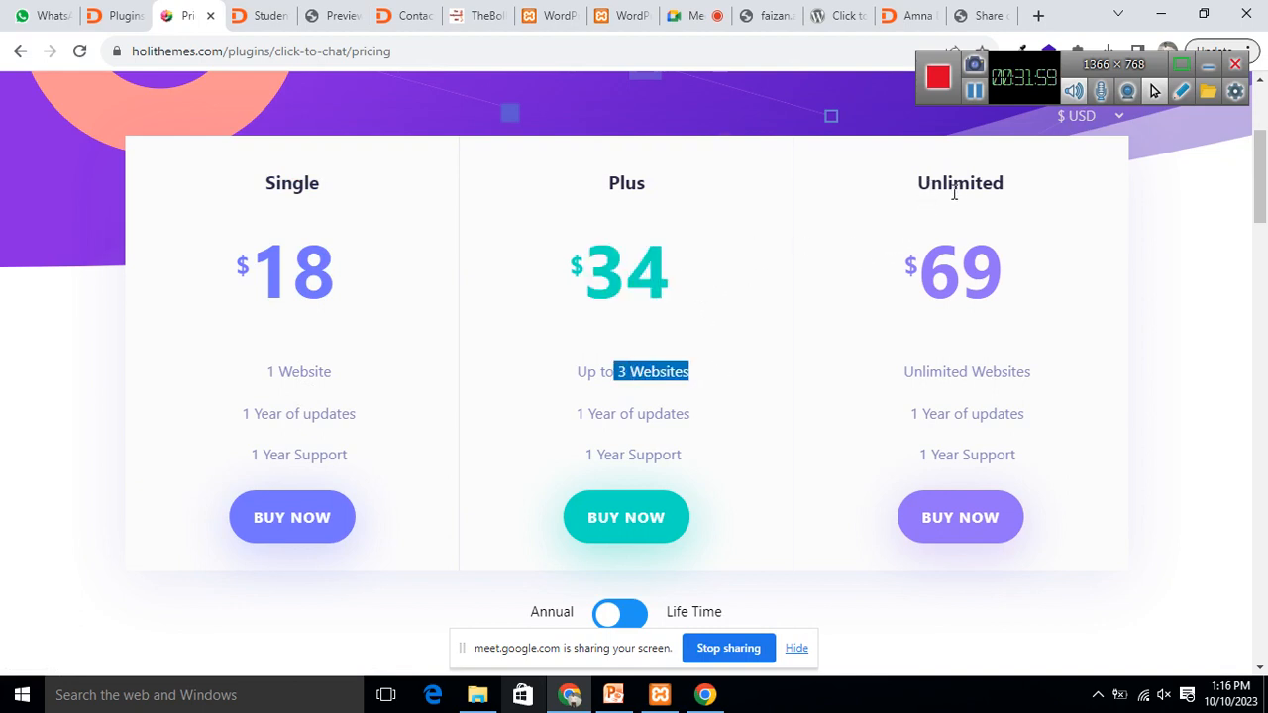
pyautogui.moveTo(902, 274); pyautogui.dragTo(1087, 286)
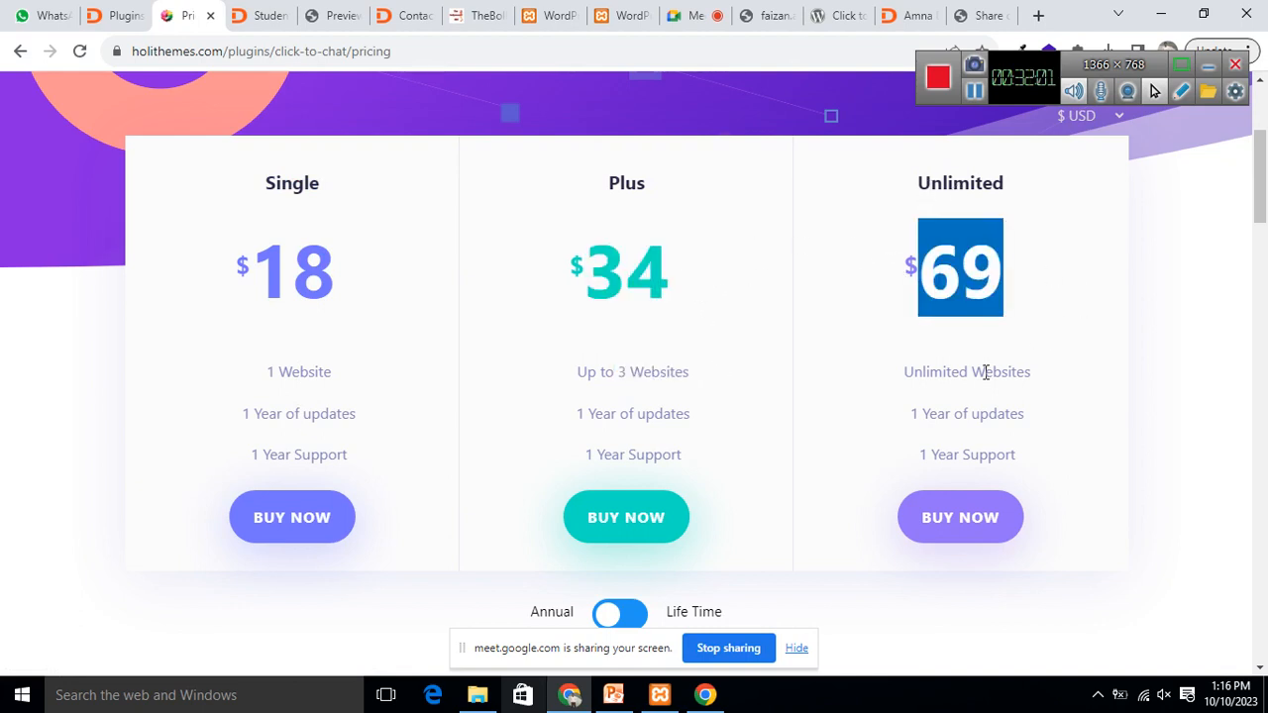
# Step: Finish reviewing the pricing page and go back to the amna.in tab
pyautogui.scroll(-5, 982, 370)
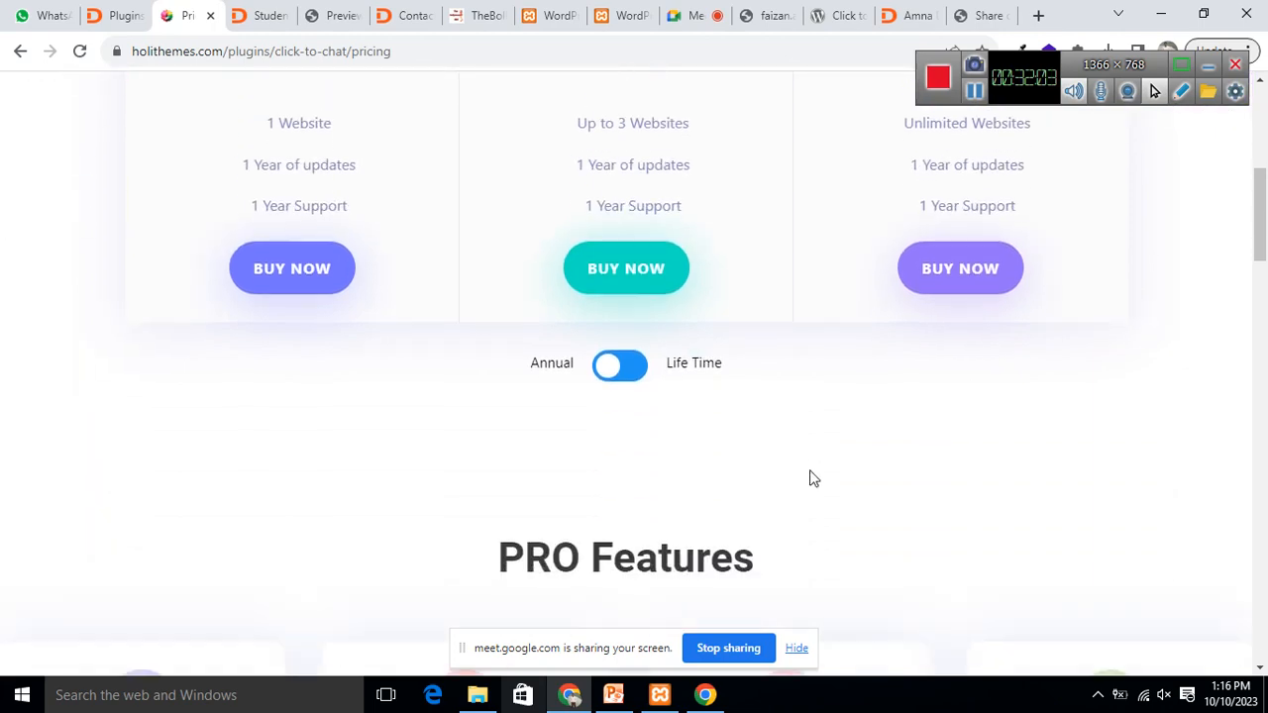
pyautogui.scroll(-2, 815, 460)
pyautogui.scroll(7, 826, 452)
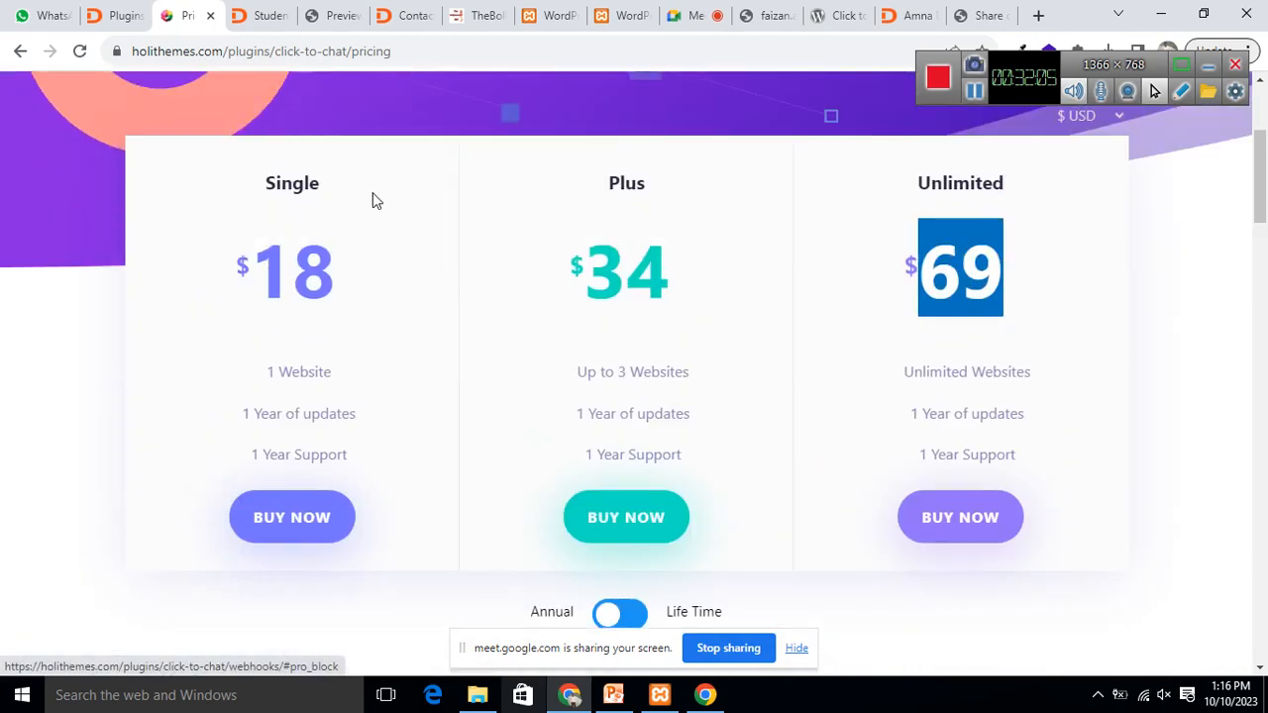
pyautogui.click(916, 15)
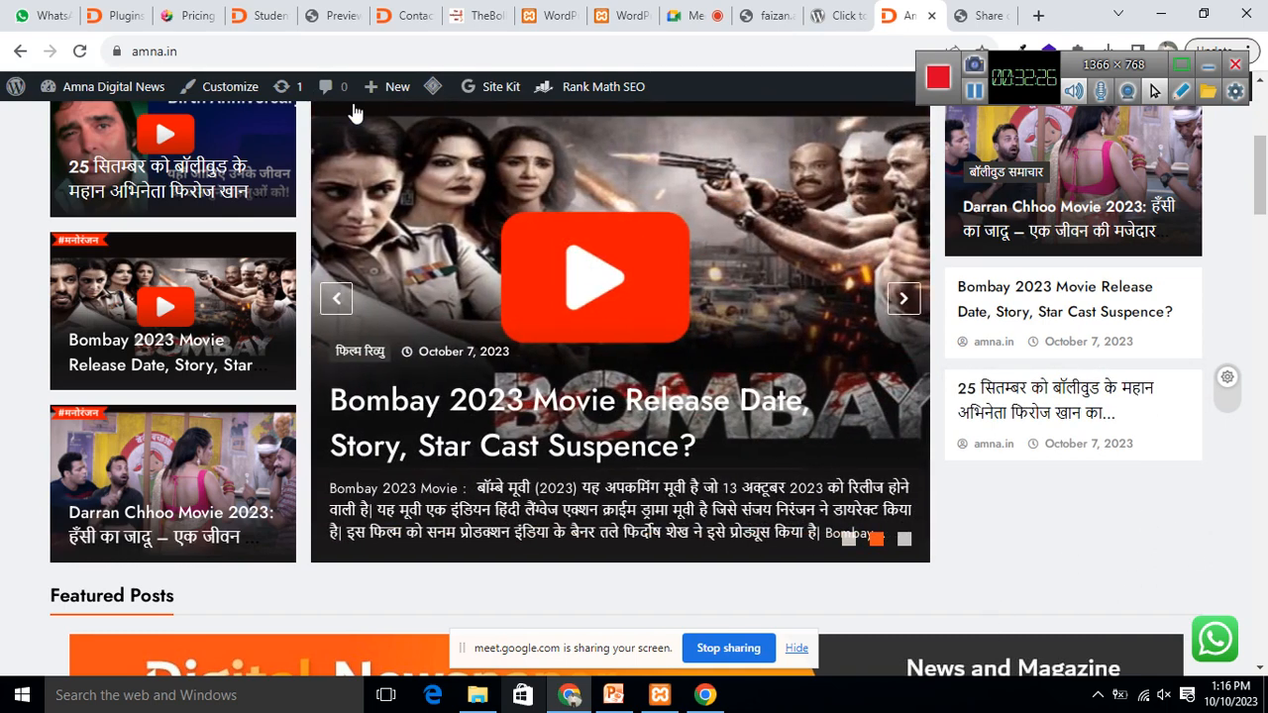
# Step: Scroll the amna.in homepage to check the floating WhatsApp button, then return to the top
pyautogui.scroll(3, 295, 285)
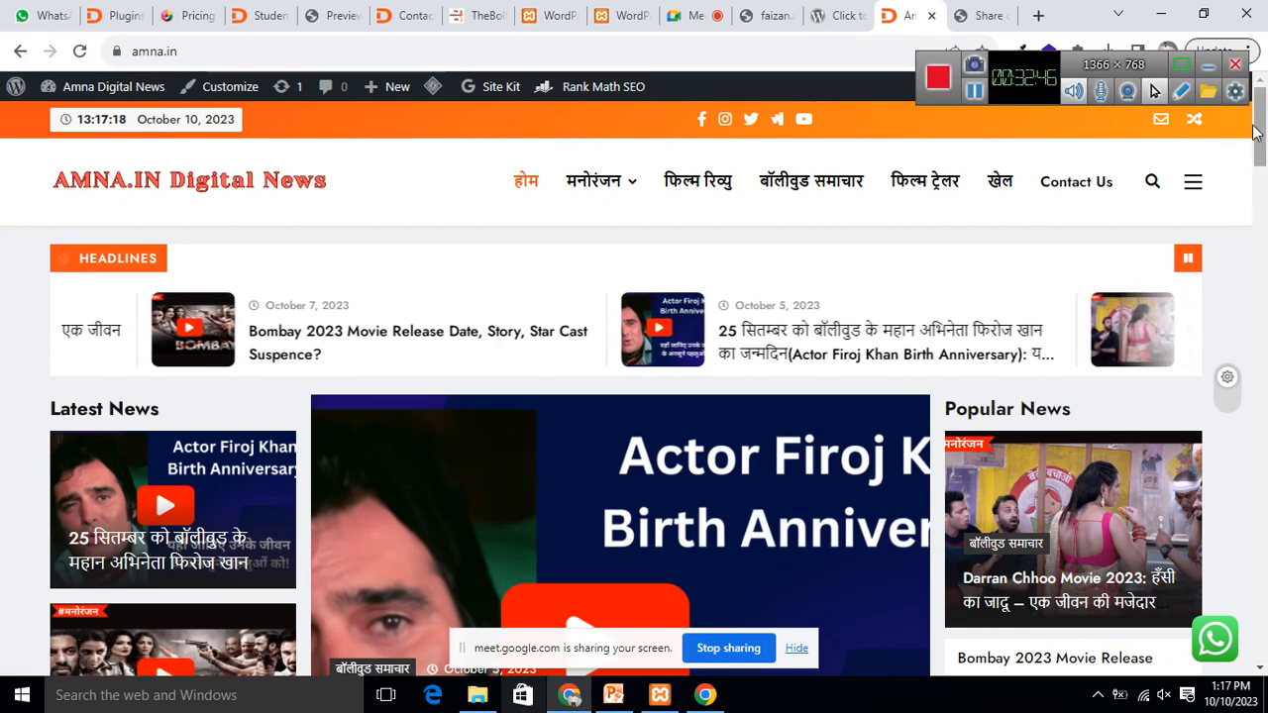
pyautogui.moveTo(1261, 149)
pyautogui.mouseDown()
pyautogui.moveTo(1261, 297)
pyautogui.moveTo(1261, 170)
pyautogui.mouseUp()
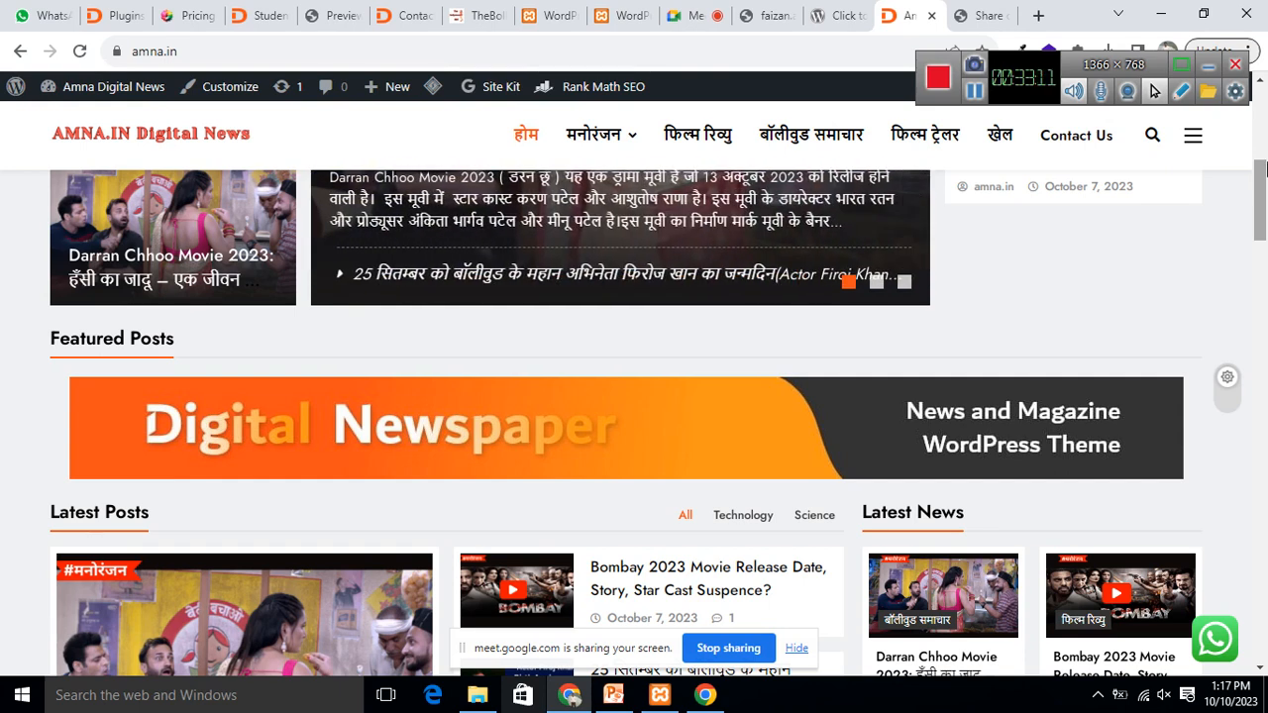
pyautogui.scroll(3, 1259, 198)
pyautogui.moveTo(1263, 114)
pyautogui.mouseDown()
pyautogui.moveTo(1263, 235)
pyautogui.moveTo(1261, 99)
pyautogui.mouseUp()
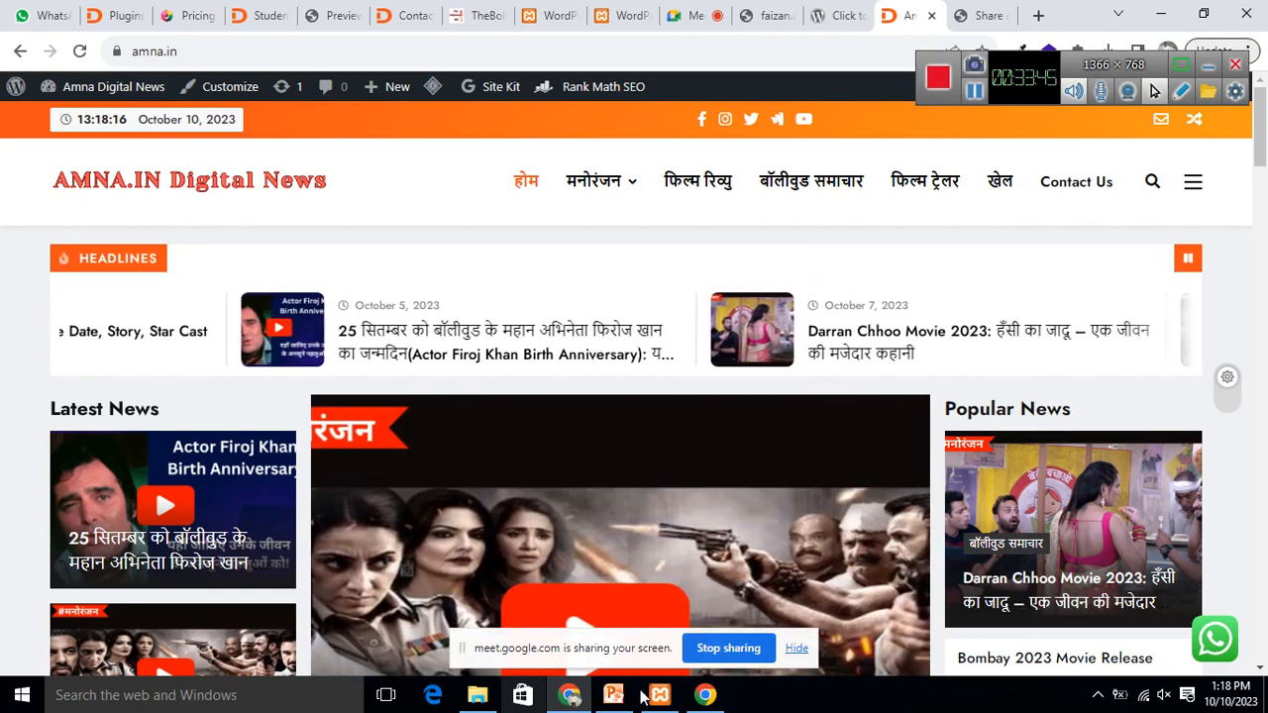
# Step: Go back to the Google Meet tab, hide the sharing bar, and choose Stop presenting
pyautogui.click(685, 17)
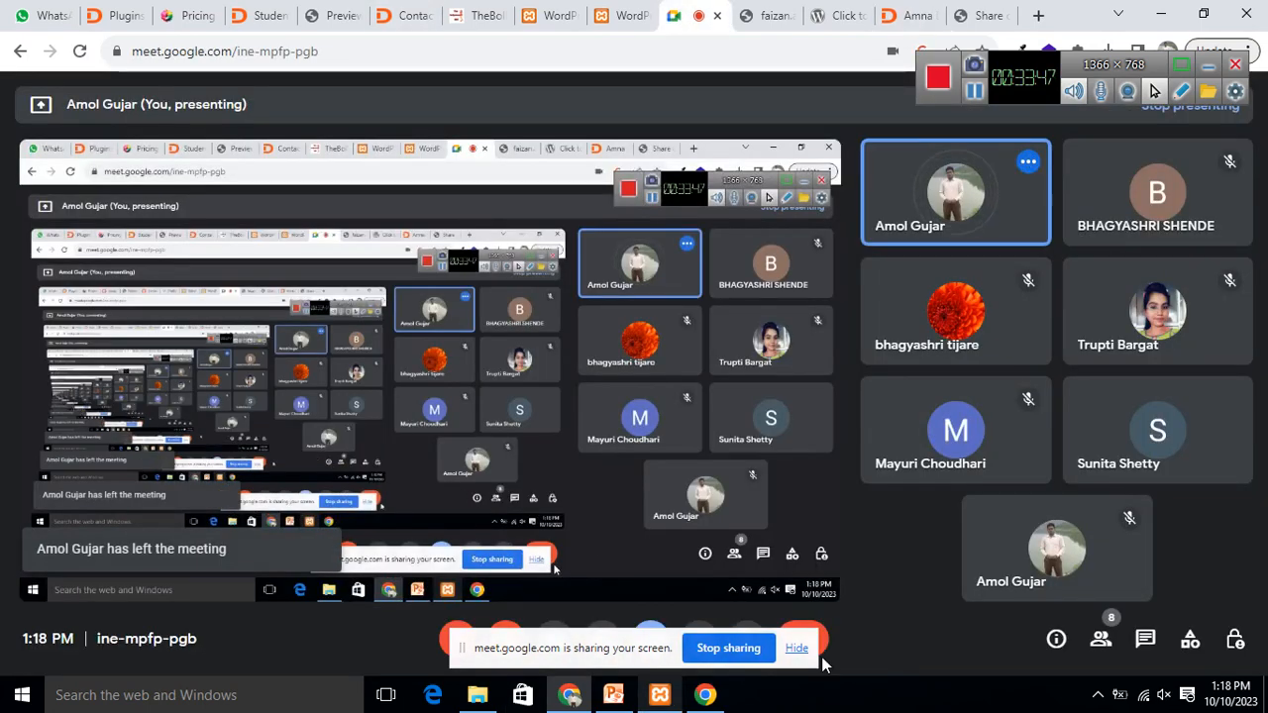
pyautogui.click(796, 647)
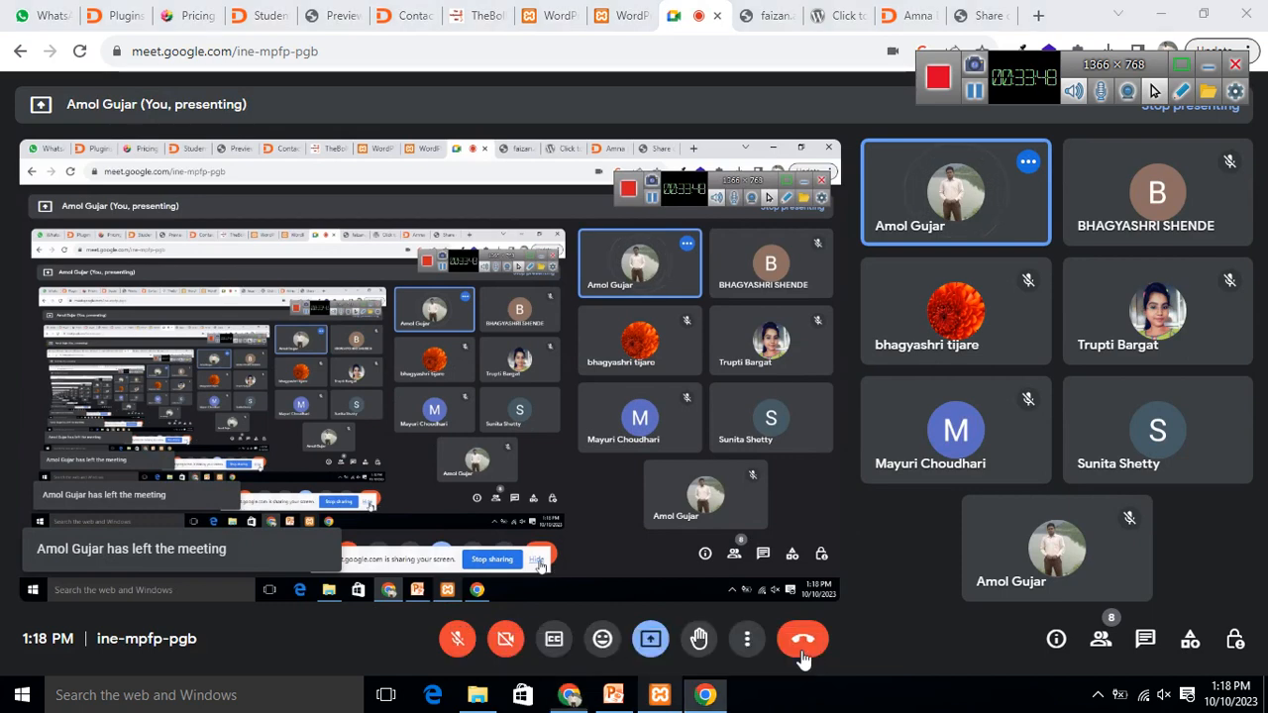
pyautogui.click(650, 639)
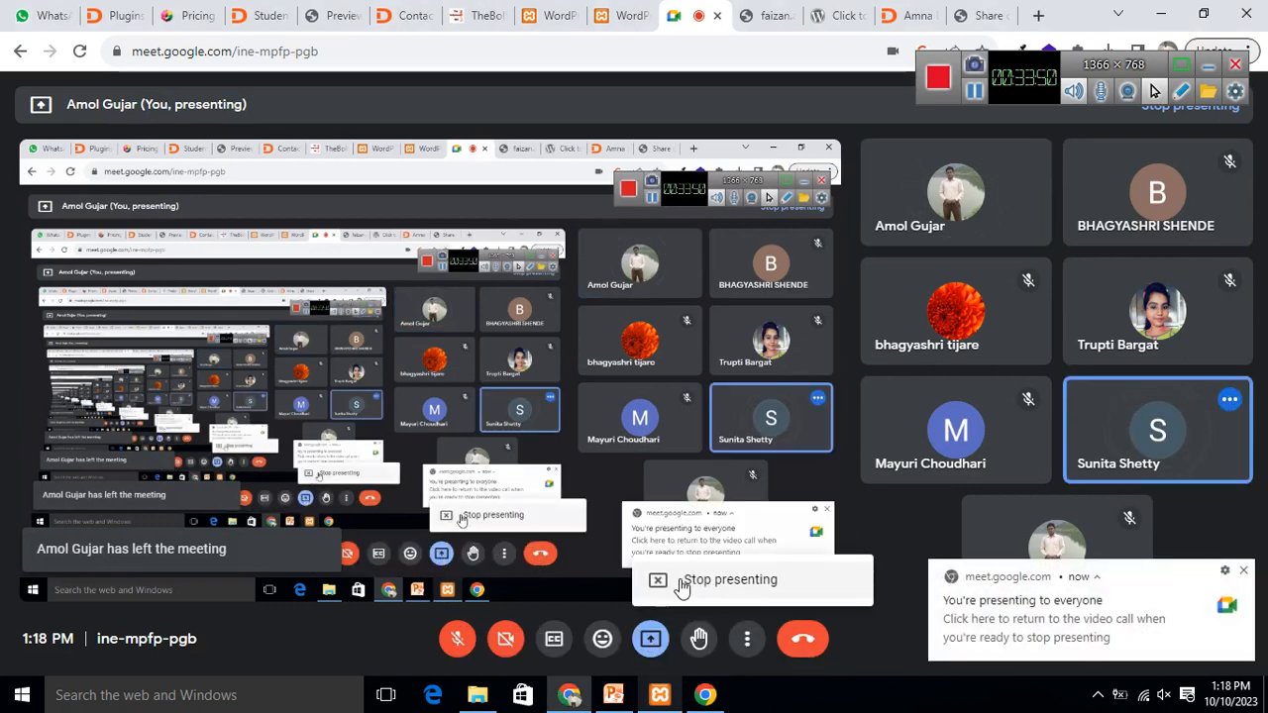
pyautogui.click(679, 586)
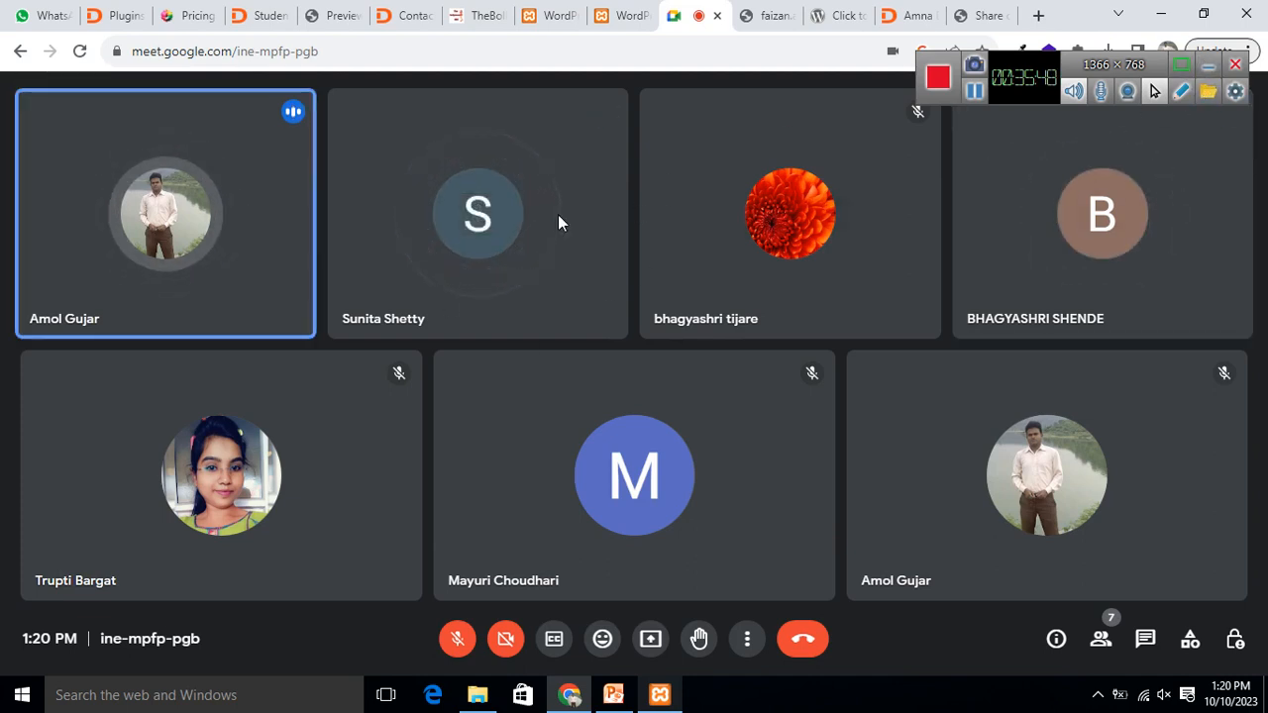
pyautogui.moveTo(496, 248)
pyautogui.moveTo(774, 413)
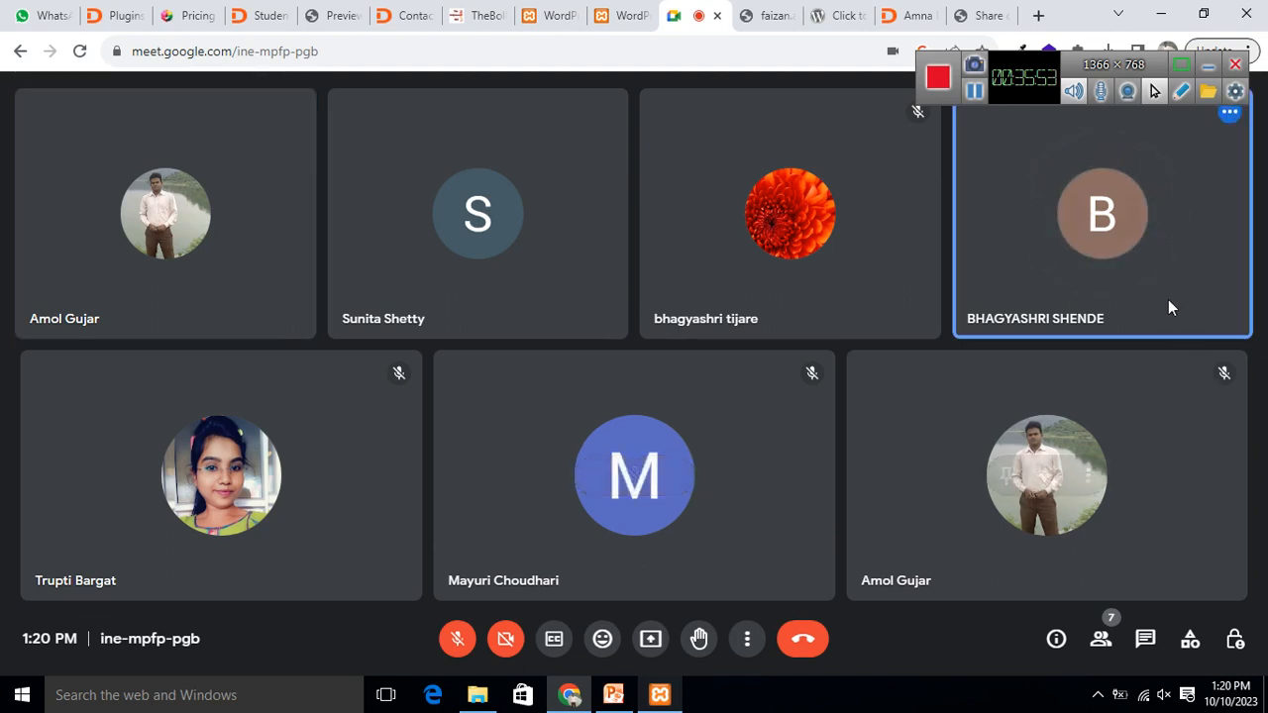
pyautogui.moveTo(1064, 495)
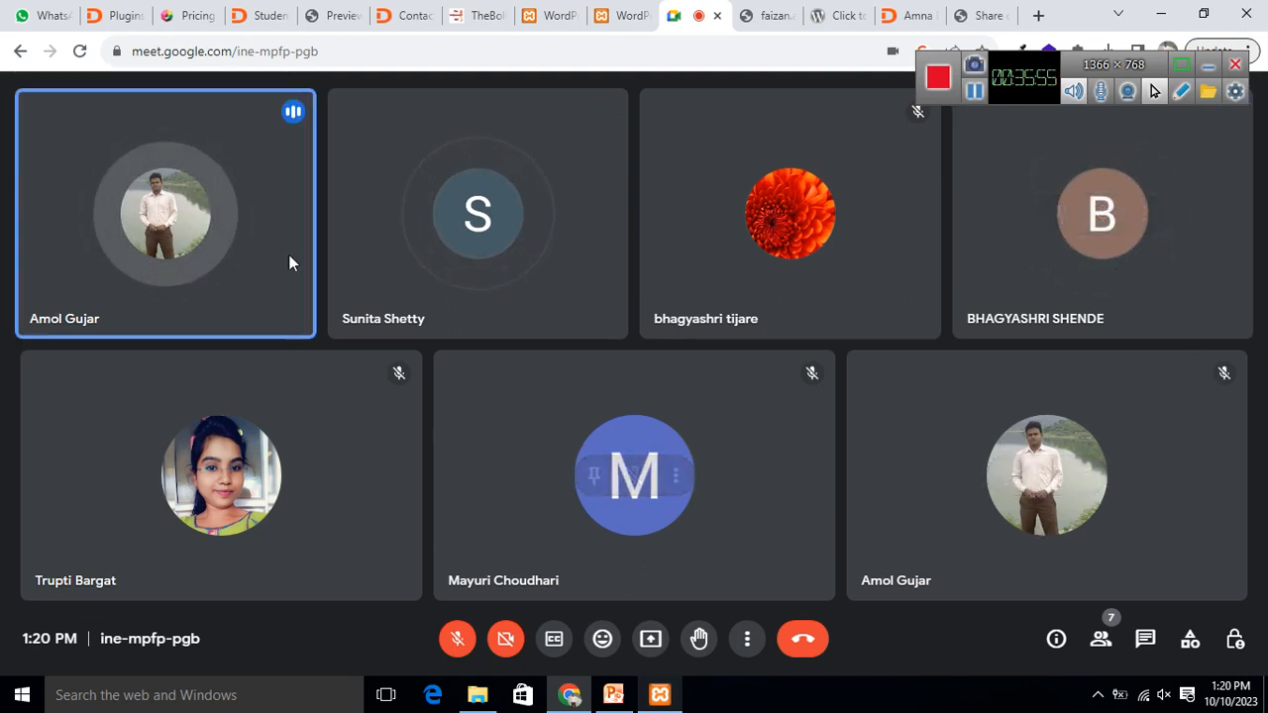